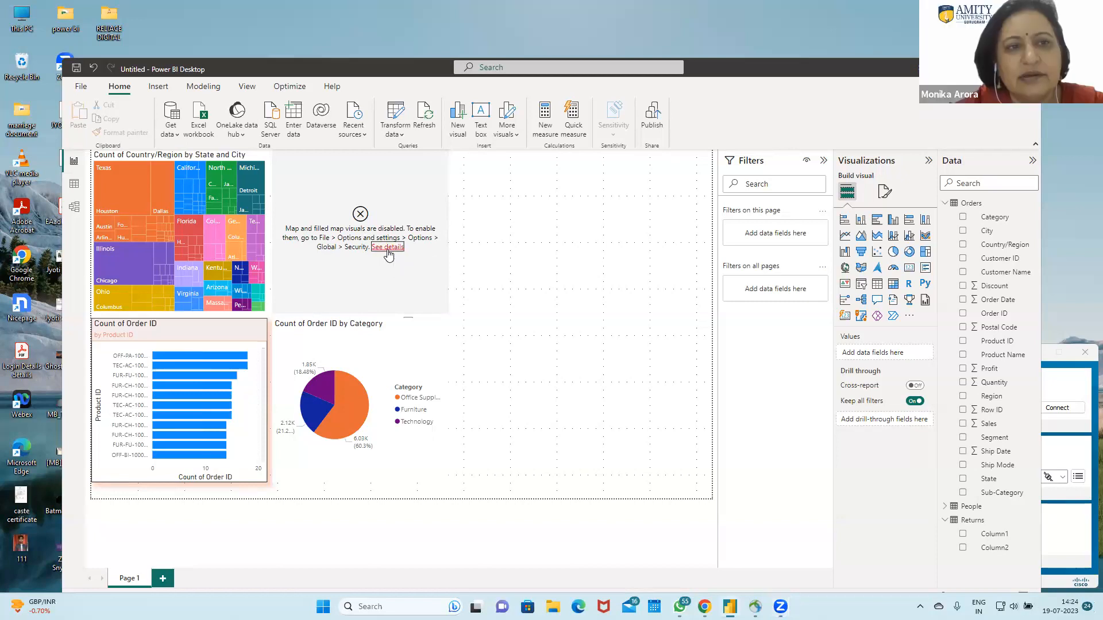
Step: Enable the Map and Filled Map visuals in the global security options
{"action": "left_click", "coordinate": [388, 248]}
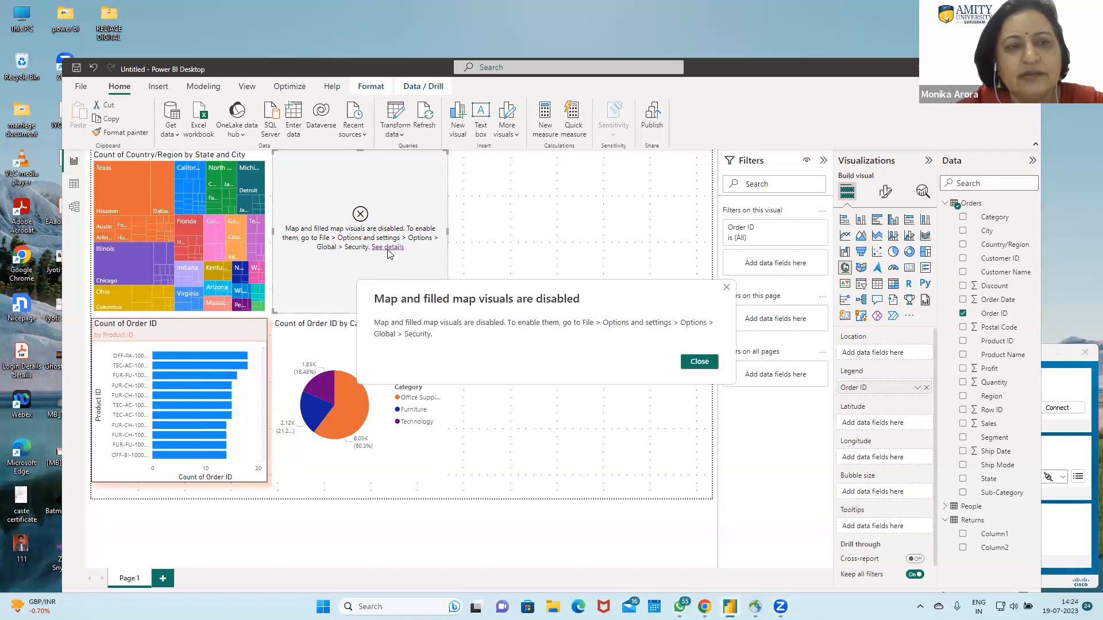
{"action": "left_click", "coordinate": [699, 362]}
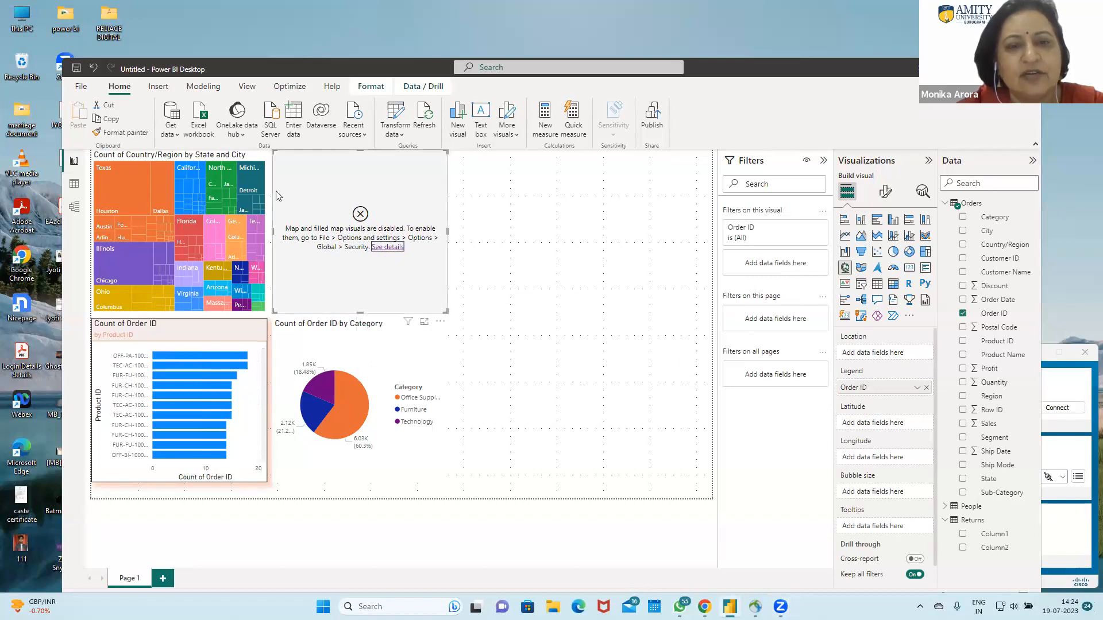
{"action": "left_click", "coordinate": [77, 86]}
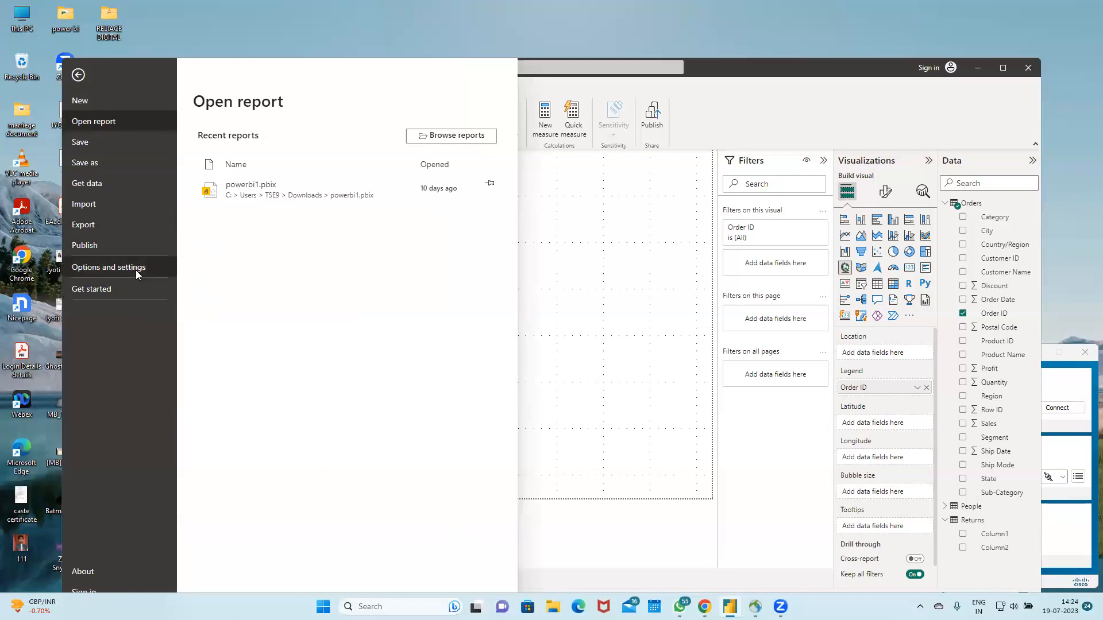
{"action": "left_click", "coordinate": [136, 269]}
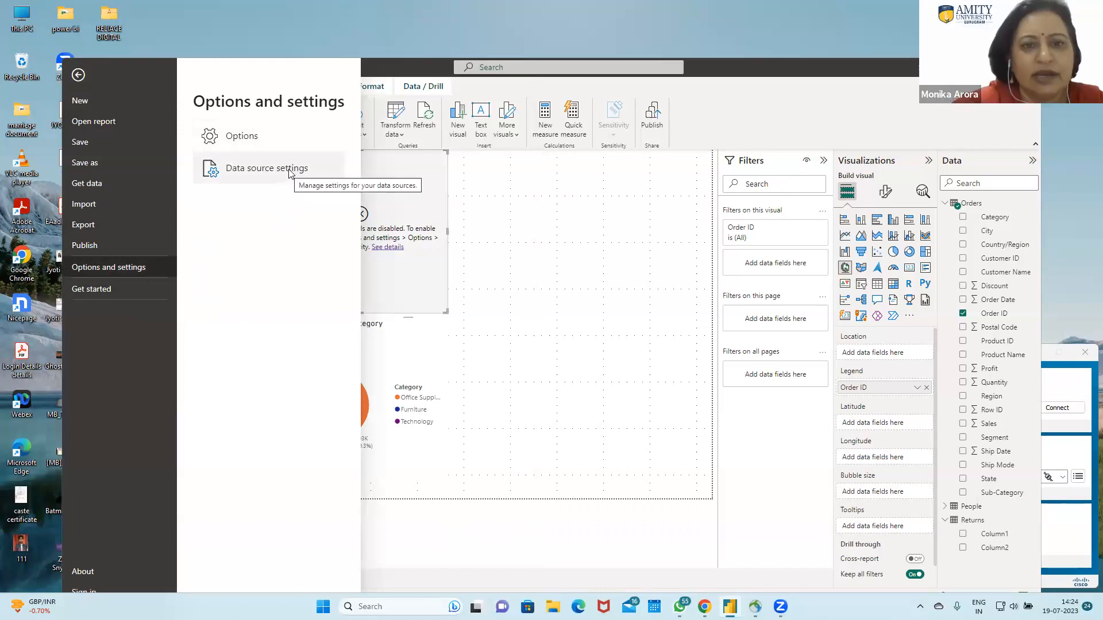
{"action": "left_click", "coordinate": [278, 146]}
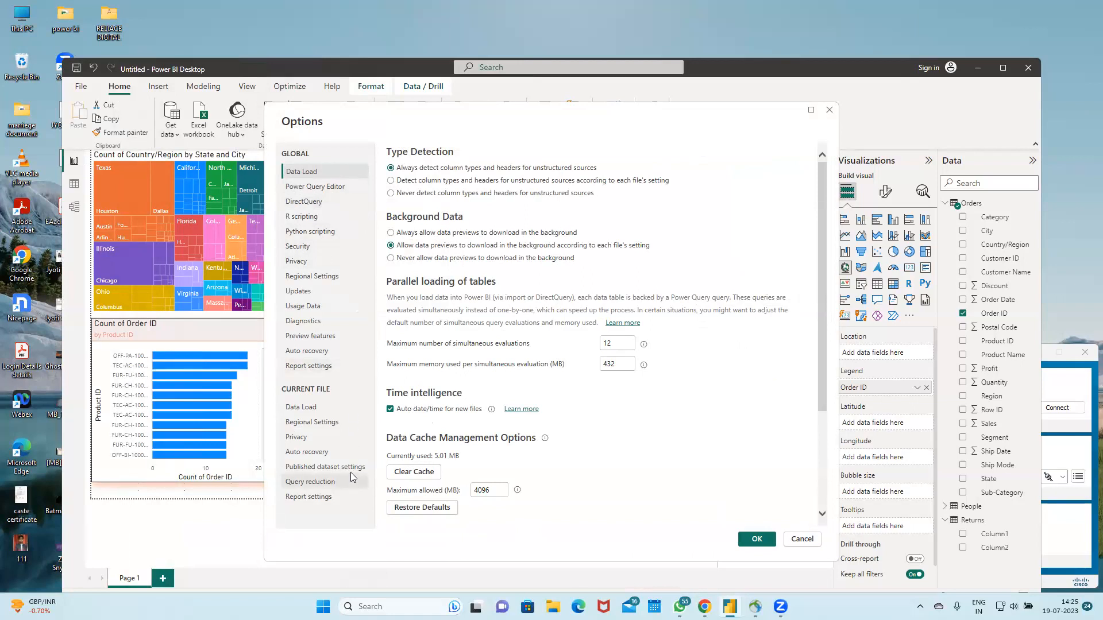
{"action": "left_click", "coordinate": [309, 251]}
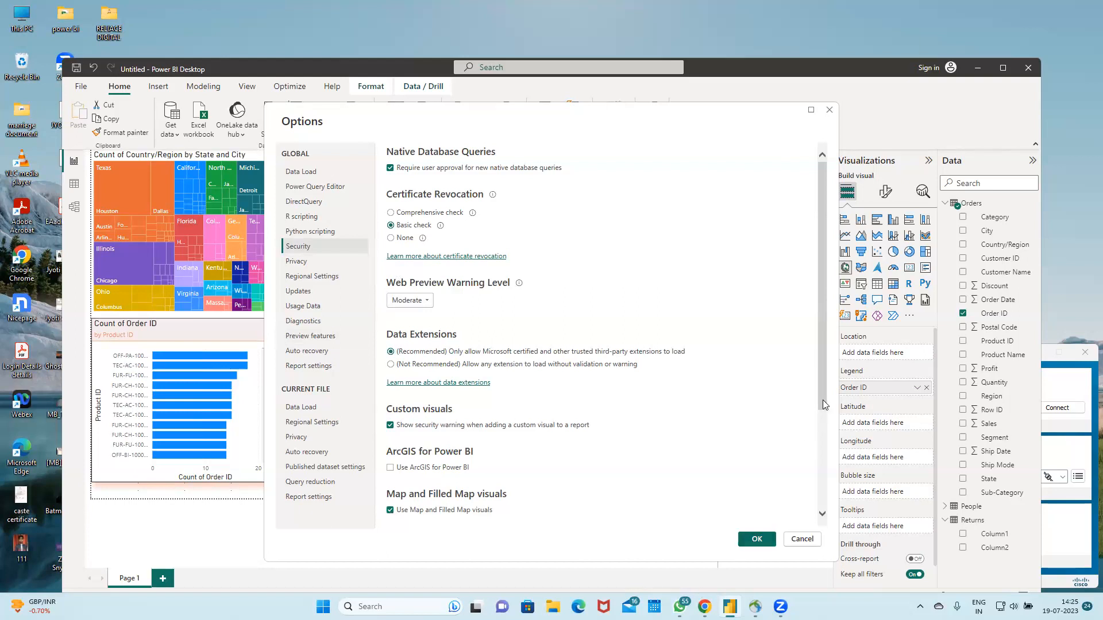
{"action": "left_click_drag", "start_coordinate": [826, 405], "coordinate": [824, 486]}
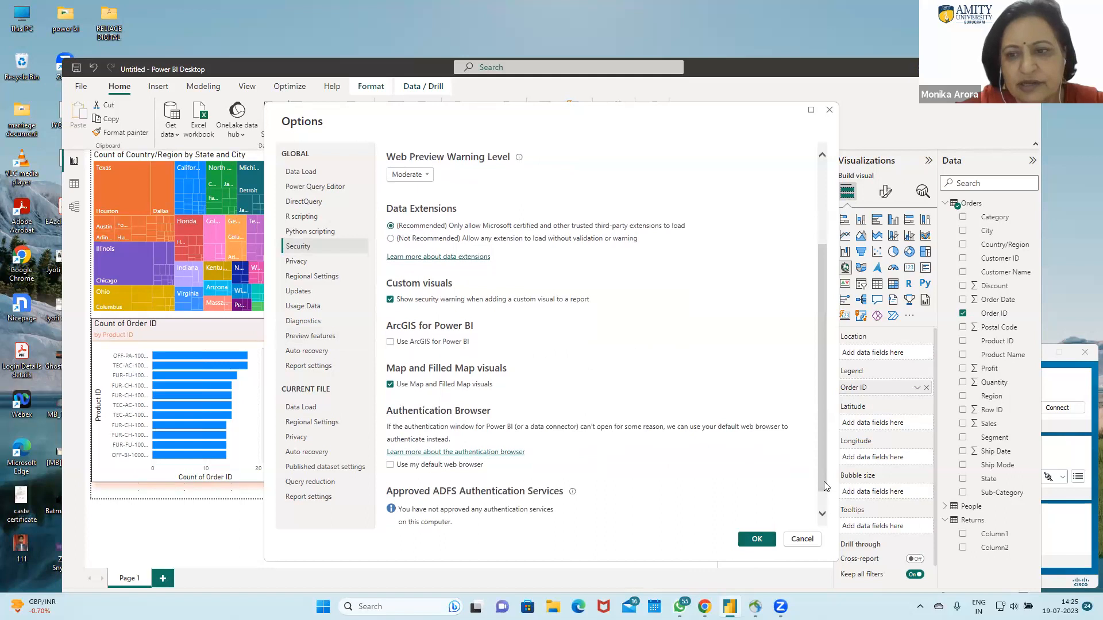
{"action": "left_click", "coordinate": [752, 538]}
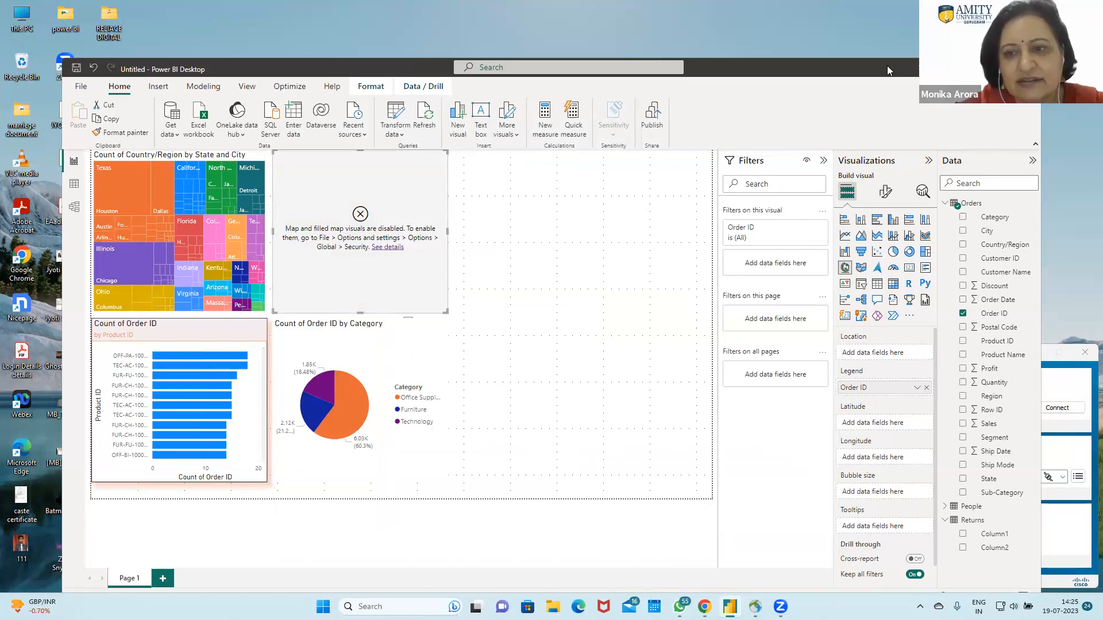
Step: Close the untitled report without saving its changes and restart Power BI Desktop with a blank report
{"action": "left_click", "coordinate": [1035, 69]}
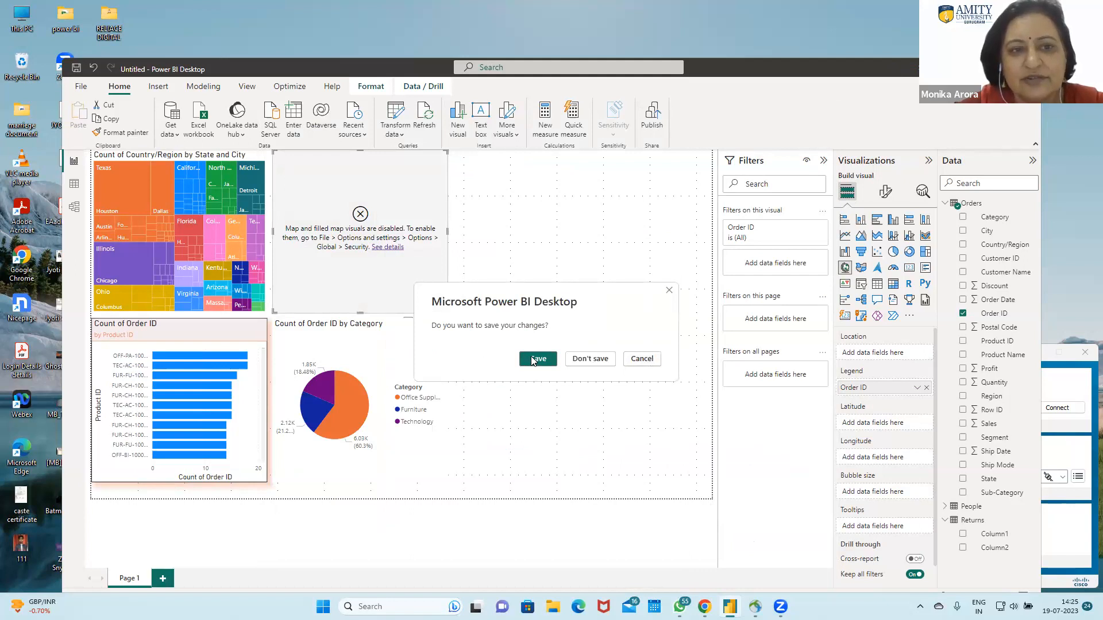
{"action": "left_click", "coordinate": [596, 366]}
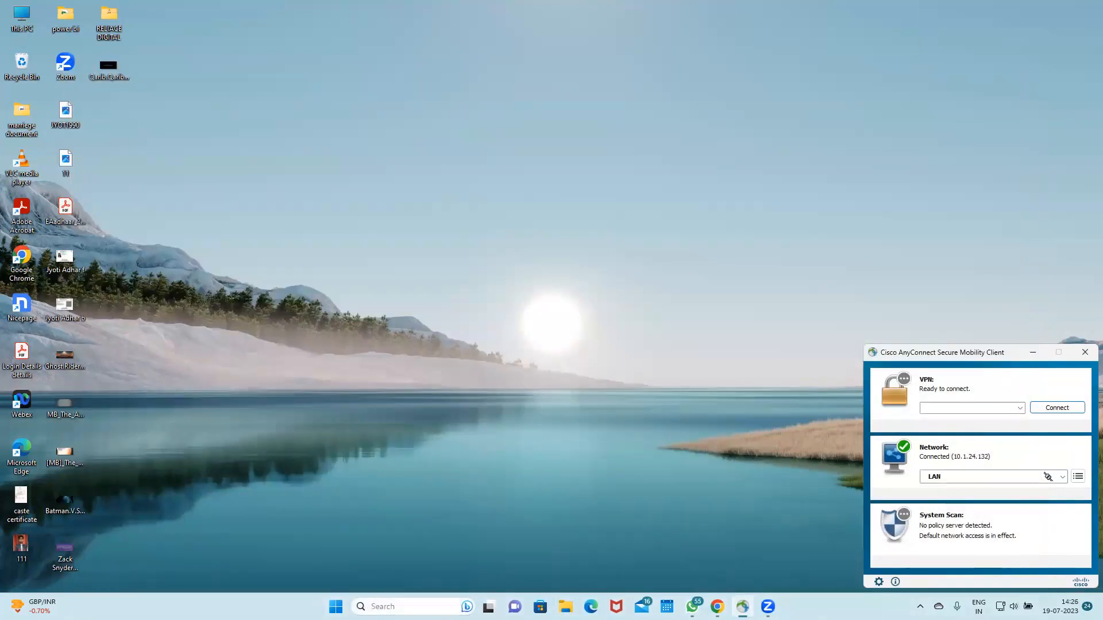
{"action": "left_click", "coordinate": [378, 606]}
{"action": "type", "text": "powe"}
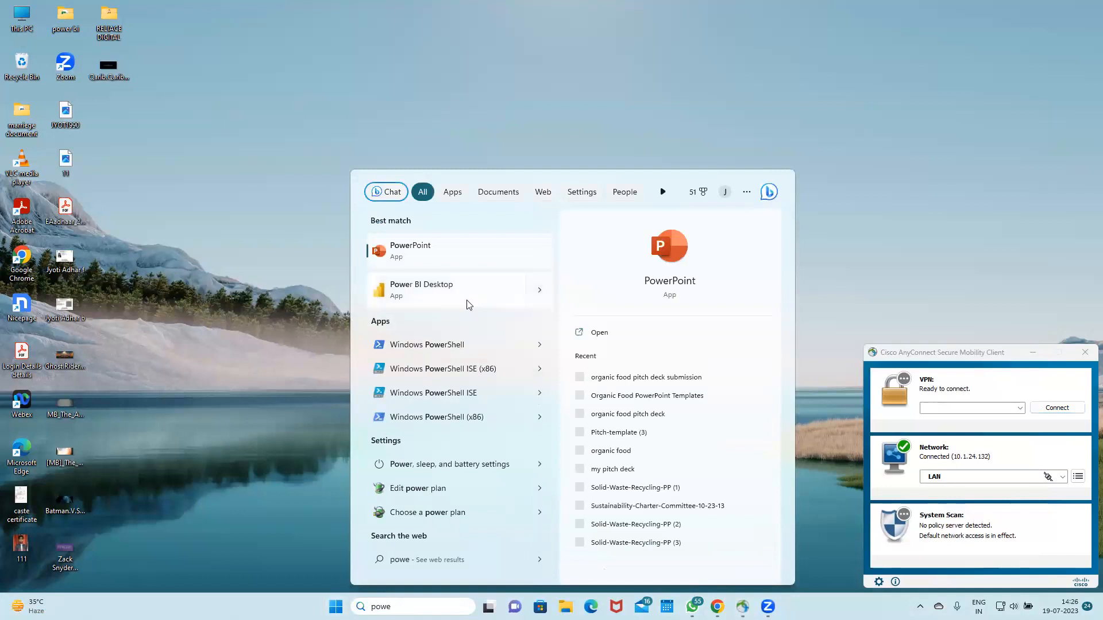
{"action": "left_click", "coordinate": [462, 292]}
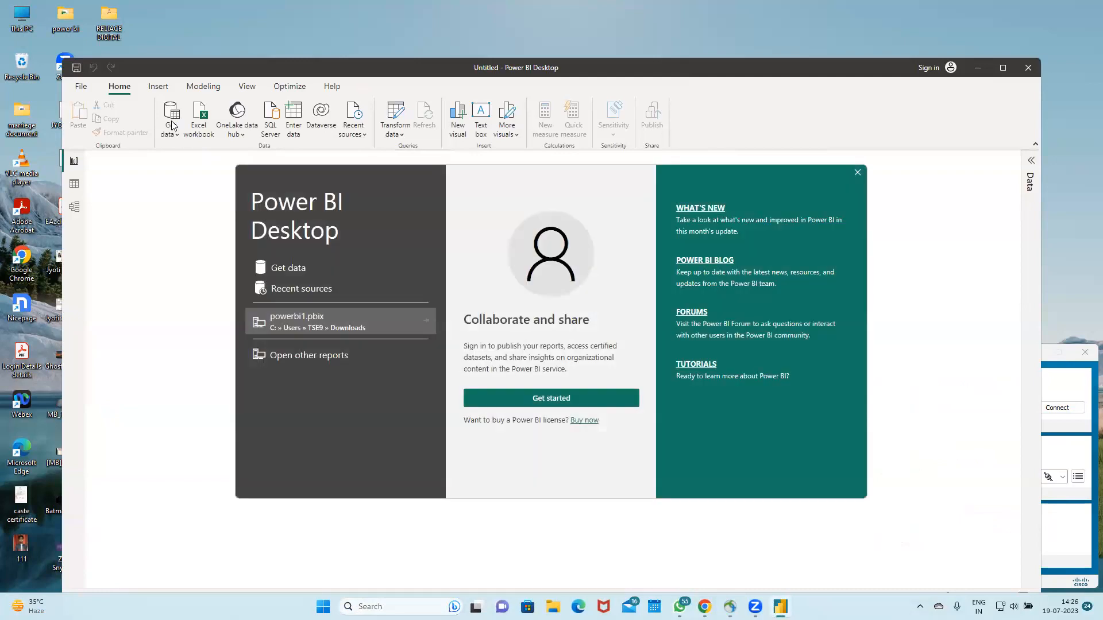
{"action": "left_click", "coordinate": [857, 172]}
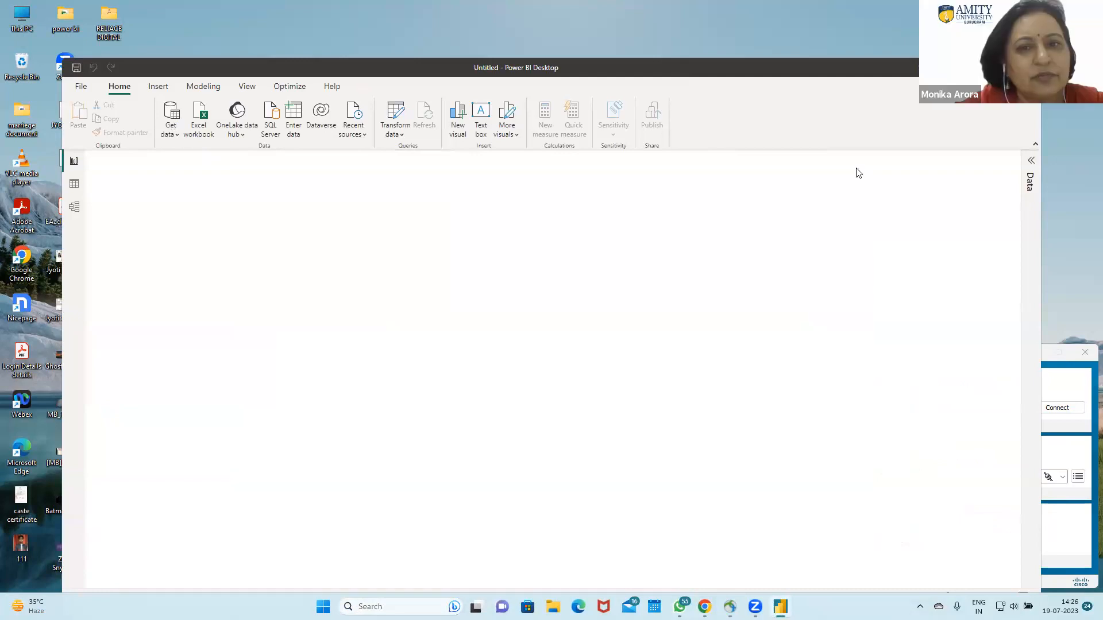
Step: Open the recent report powerbi1.pbix and add a map visual to its page
{"action": "left_click", "coordinate": [173, 115]}
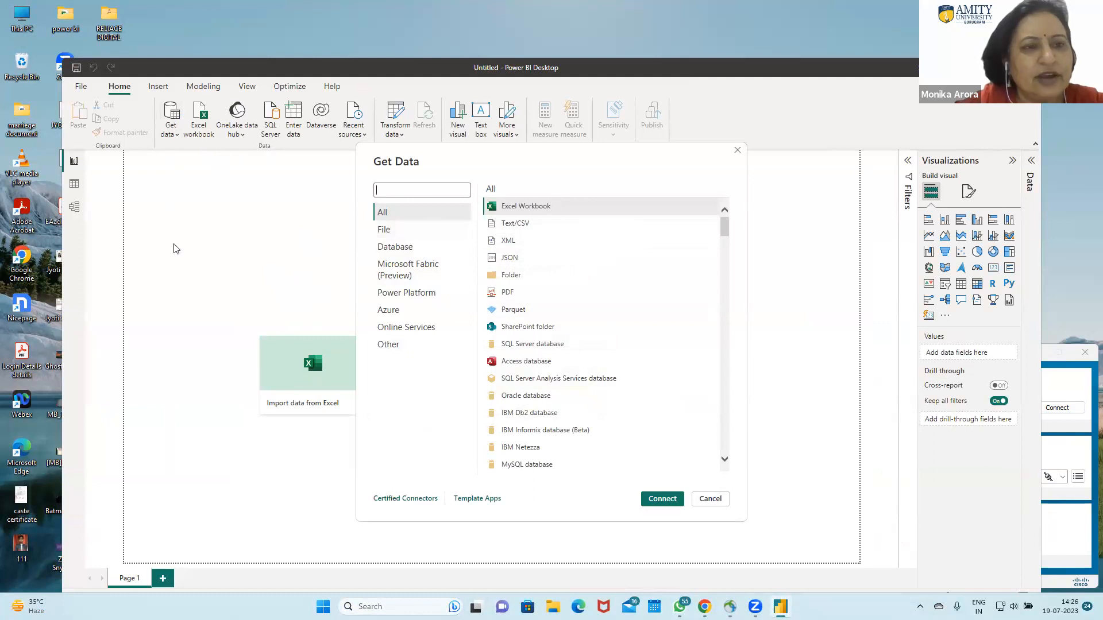
{"action": "left_click", "coordinate": [711, 500]}
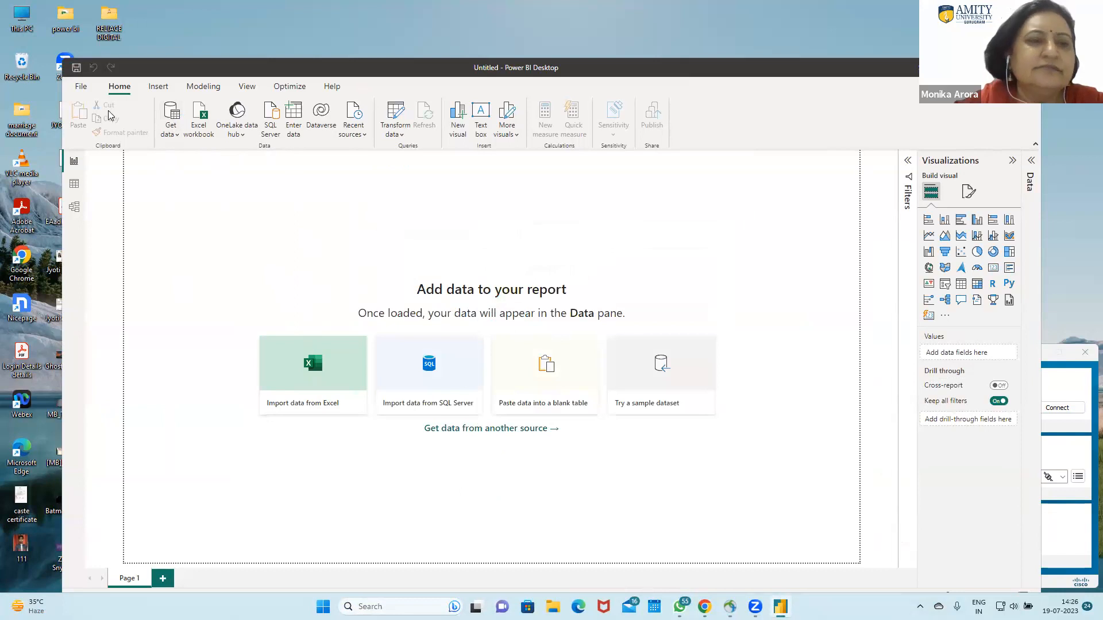
{"action": "left_click", "coordinate": [81, 87]}
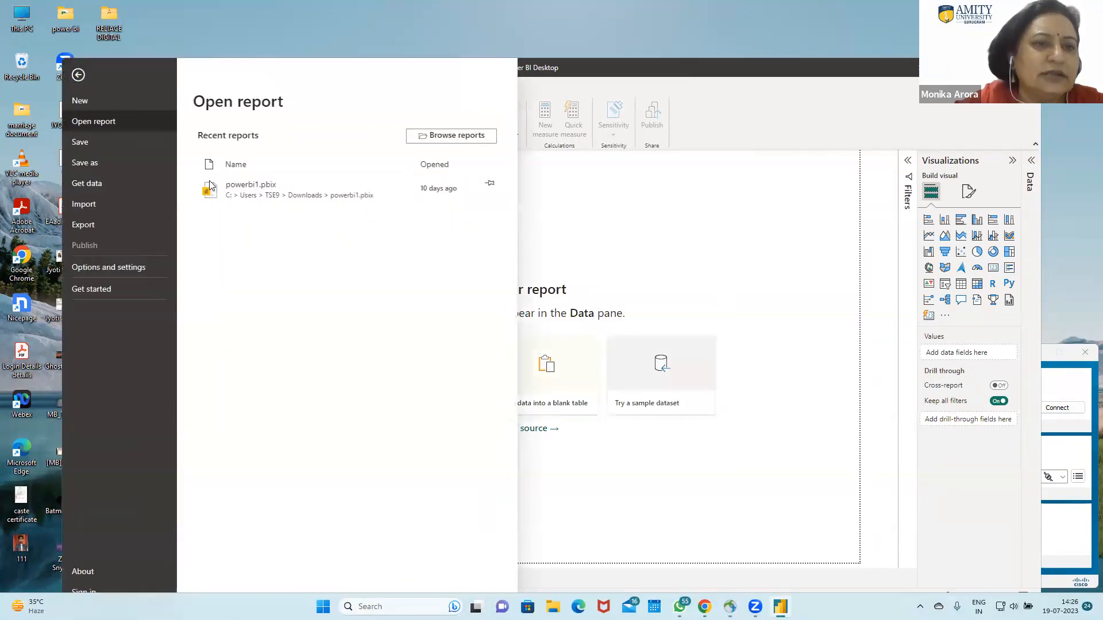
{"action": "left_click", "coordinate": [273, 198]}
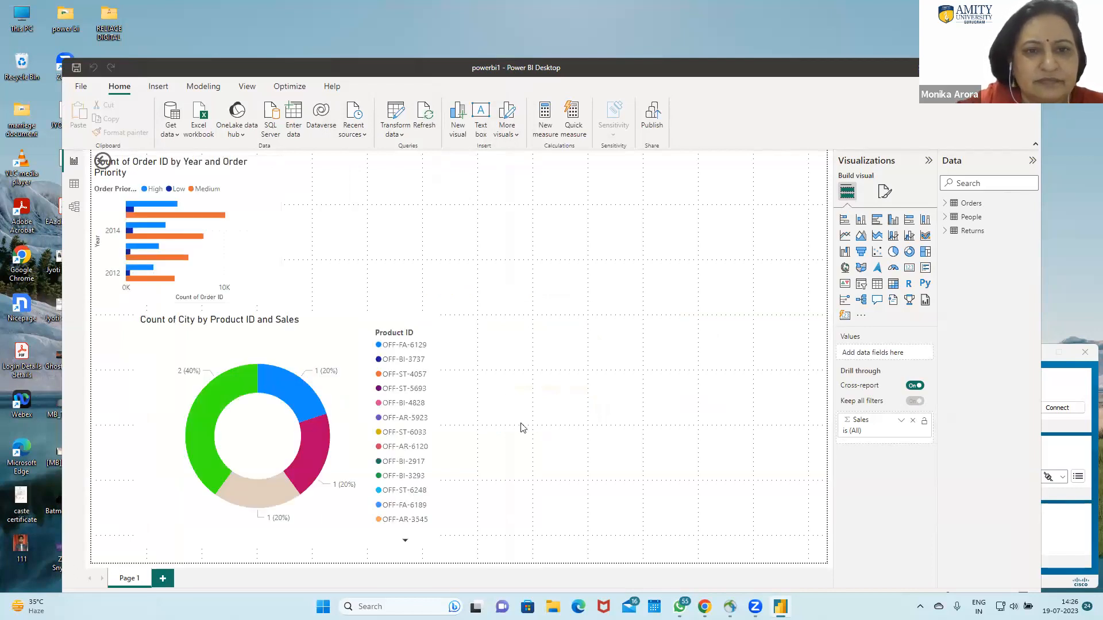
{"action": "left_click", "coordinate": [845, 268]}
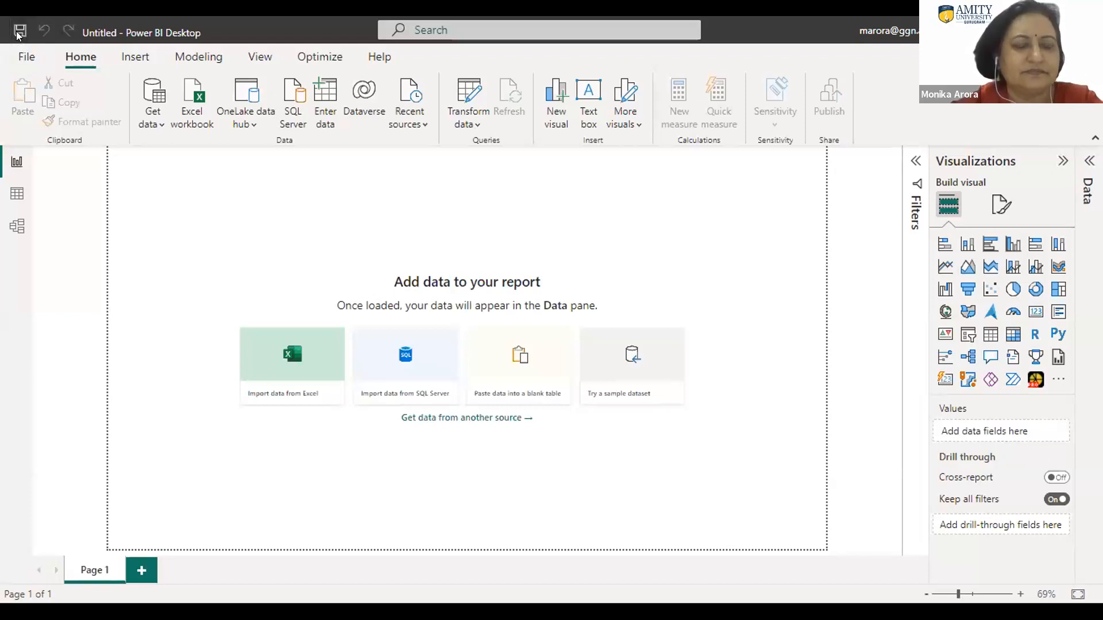
Step: Save the blank report as Day-3 in the PowerBI folder on drive D
{"action": "left_click", "coordinate": [19, 33]}
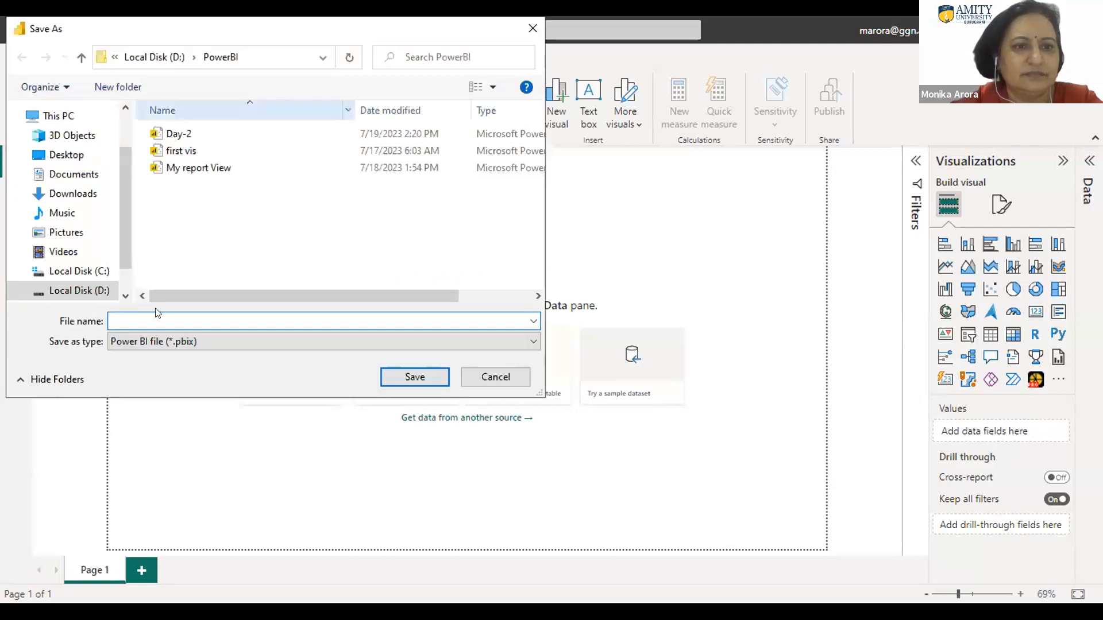
{"action": "left_click", "coordinate": [179, 134]}
{"action": "left_click", "coordinate": [148, 315]}
{"action": "left_click", "coordinate": [148, 315]}
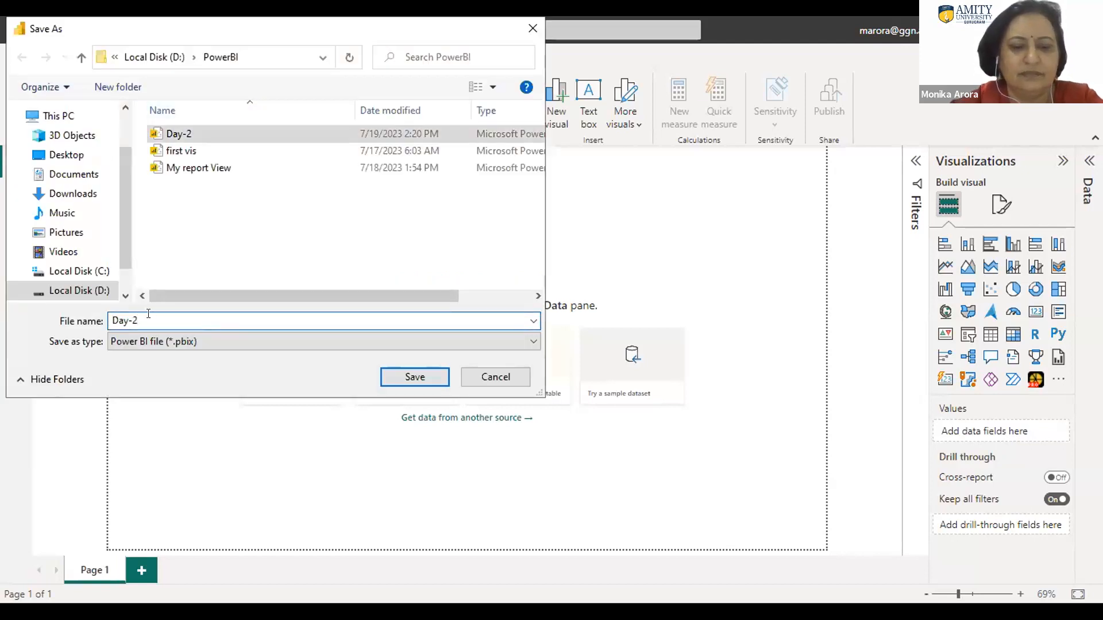
{"action": "key", "text": "BackSpace"}
{"action": "type", "text": "3"}
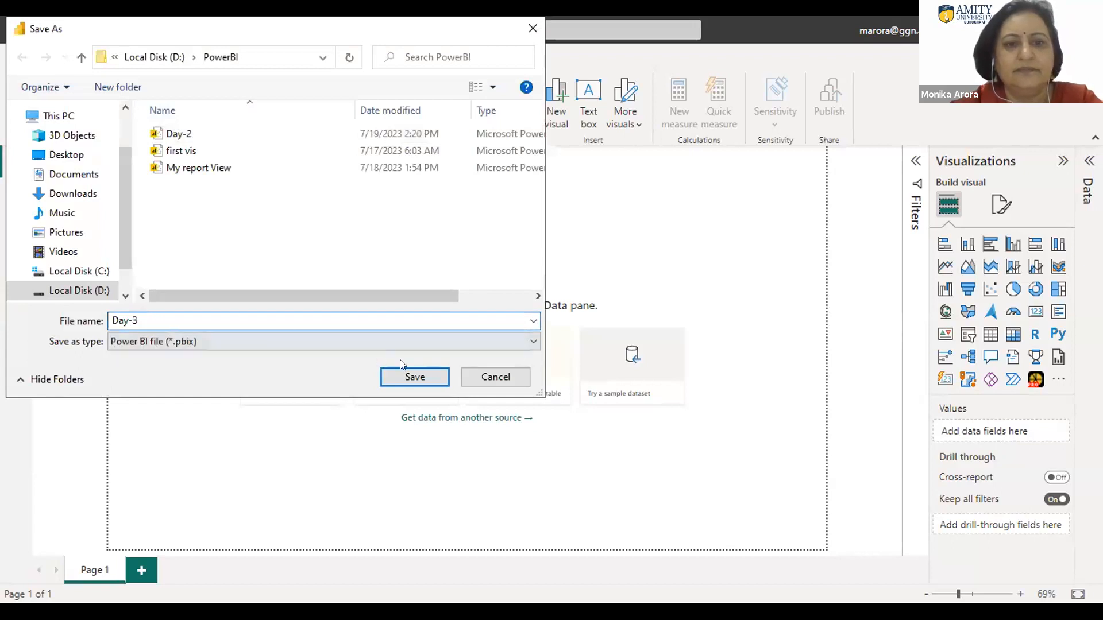
{"action": "left_click", "coordinate": [409, 379]}
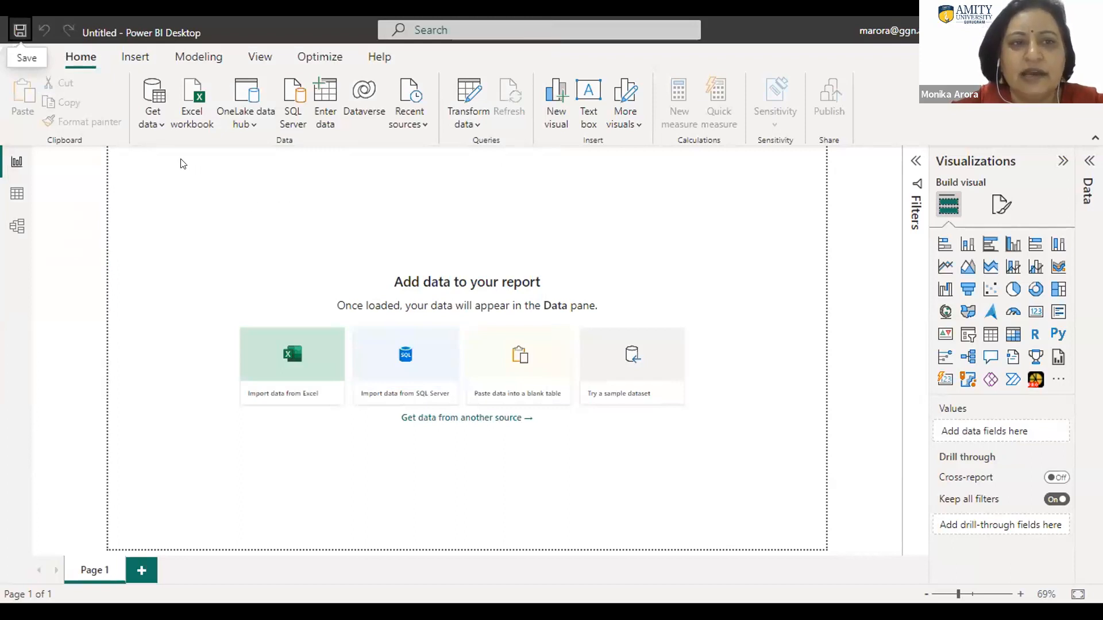
{"action": "left_click", "coordinate": [18, 196]}
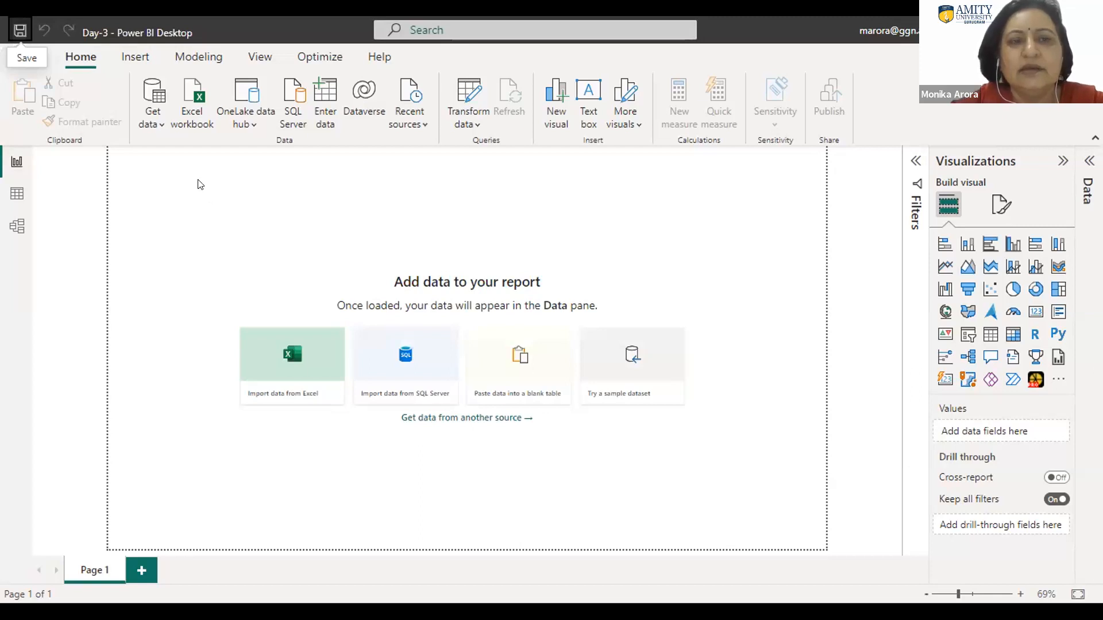
{"action": "left_click", "coordinate": [158, 126]}
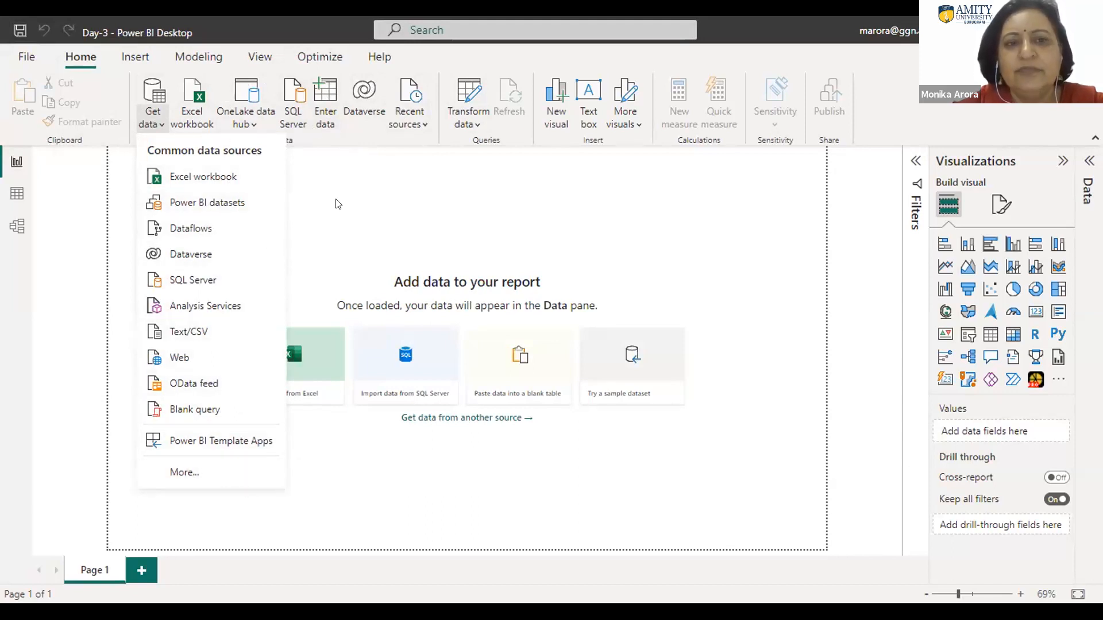
{"action": "left_click", "coordinate": [354, 190]}
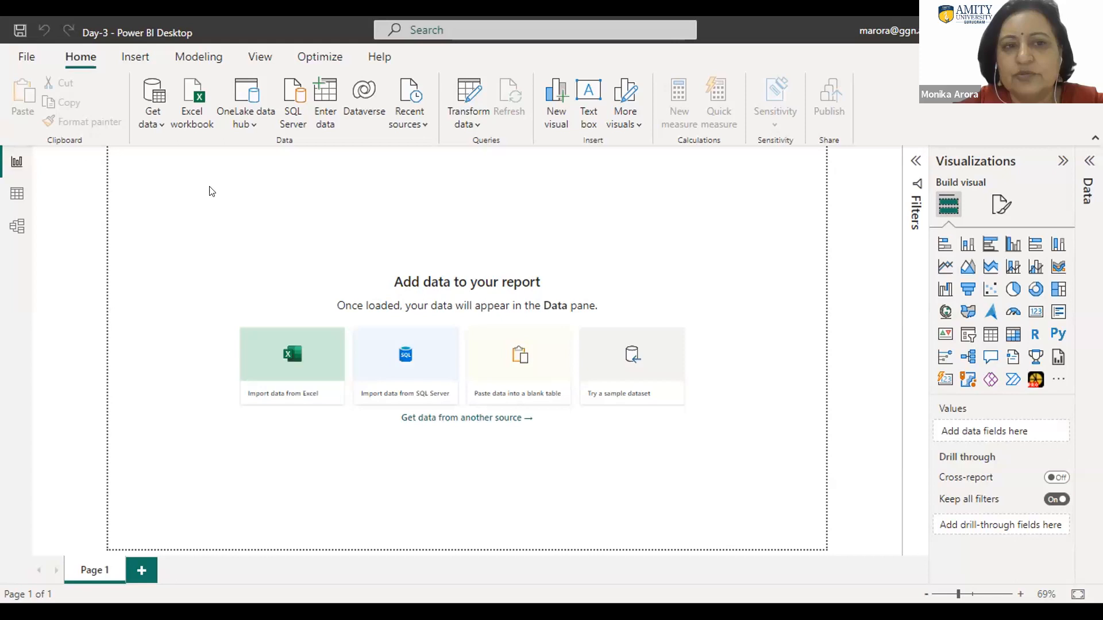
{"action": "left_click", "coordinate": [156, 127]}
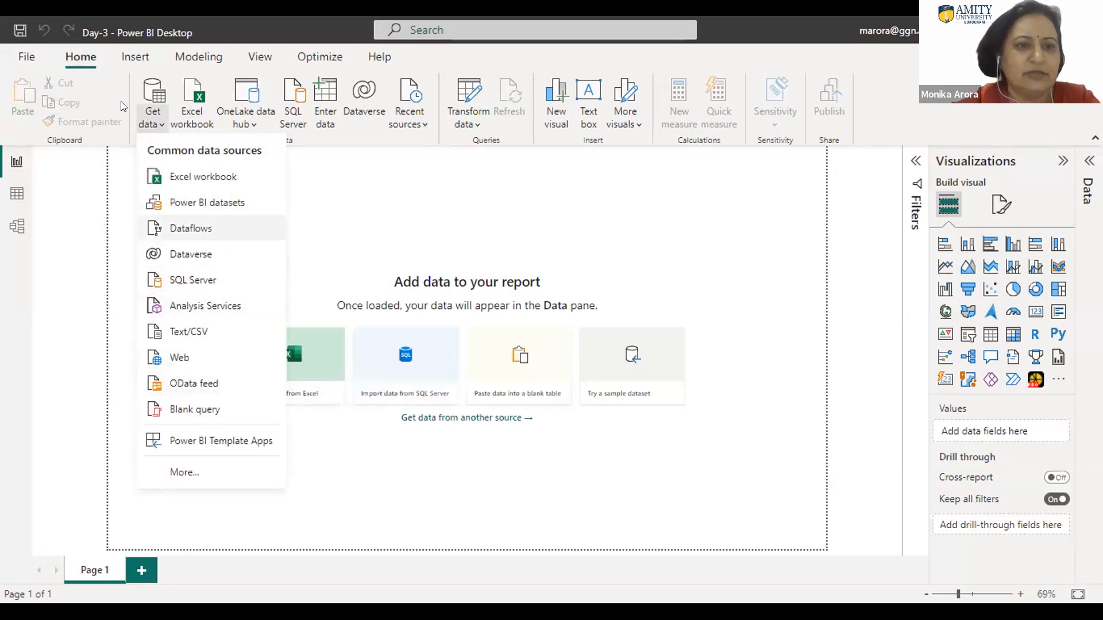
{"action": "left_click", "coordinate": [22, 57]}
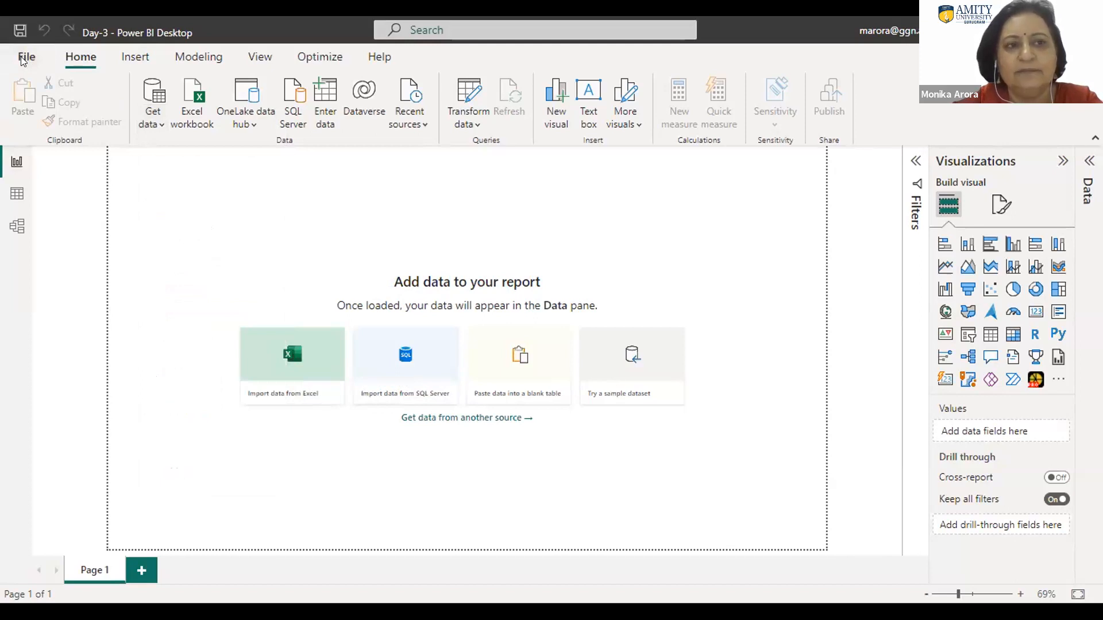
{"action": "left_click", "coordinate": [22, 58]}
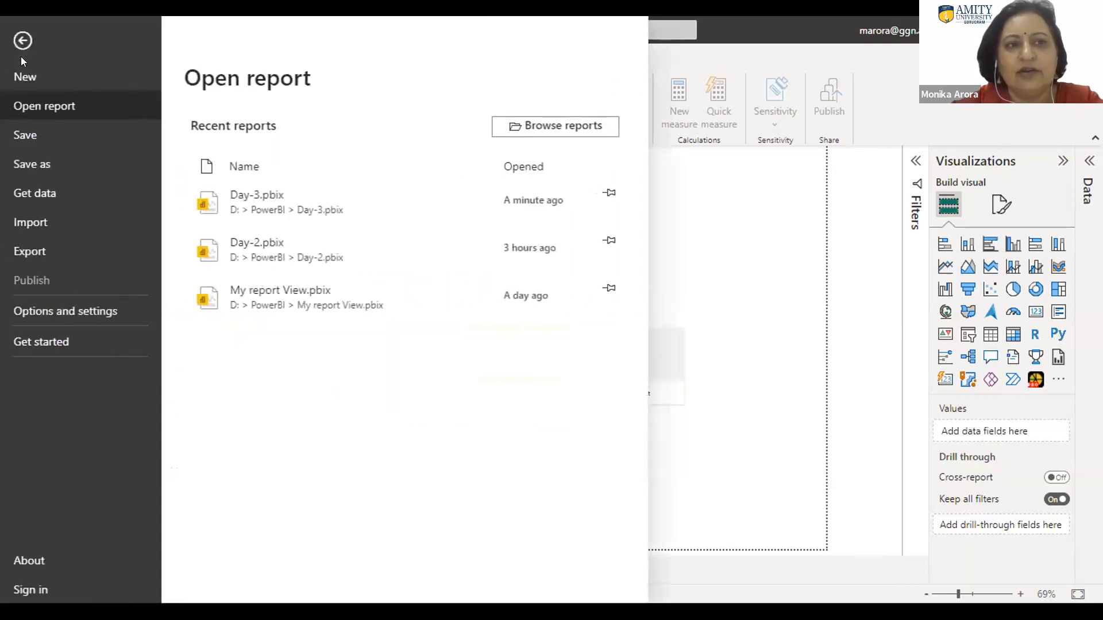
{"action": "left_click", "coordinate": [38, 224]}
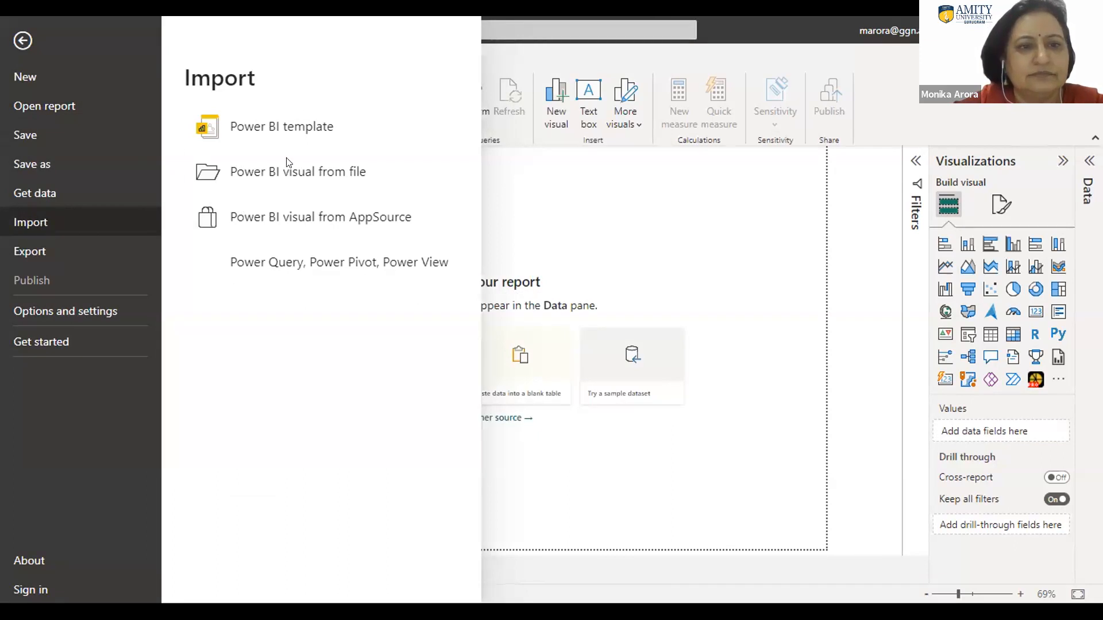
{"action": "left_click", "coordinate": [314, 193]}
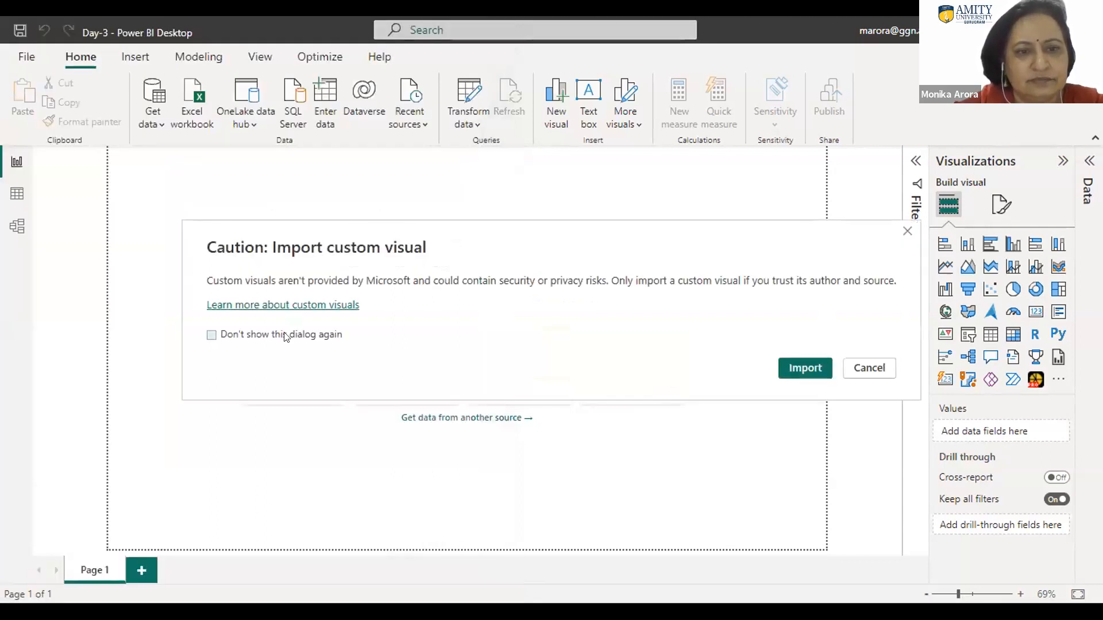
{"action": "left_click", "coordinate": [286, 337]}
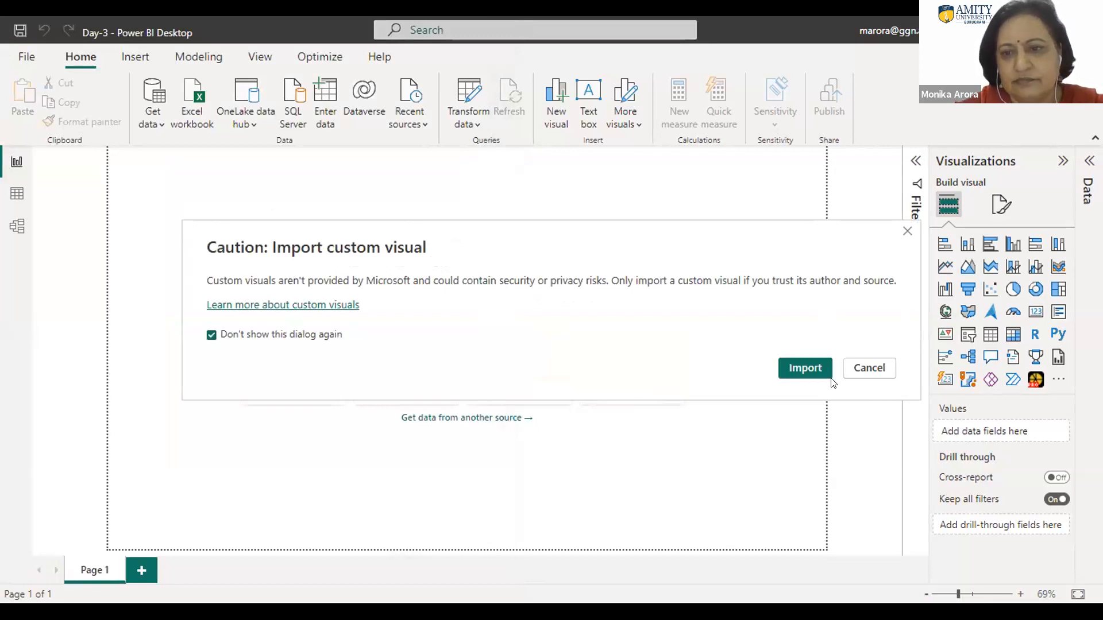
{"action": "left_click", "coordinate": [801, 367]}
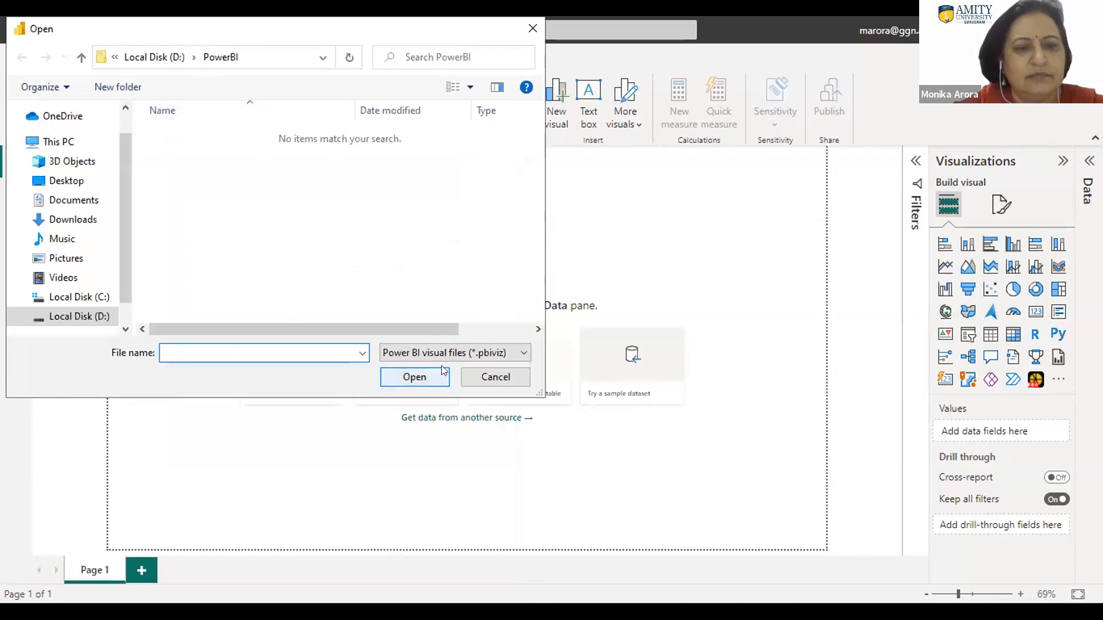
{"action": "left_click", "coordinate": [503, 376]}
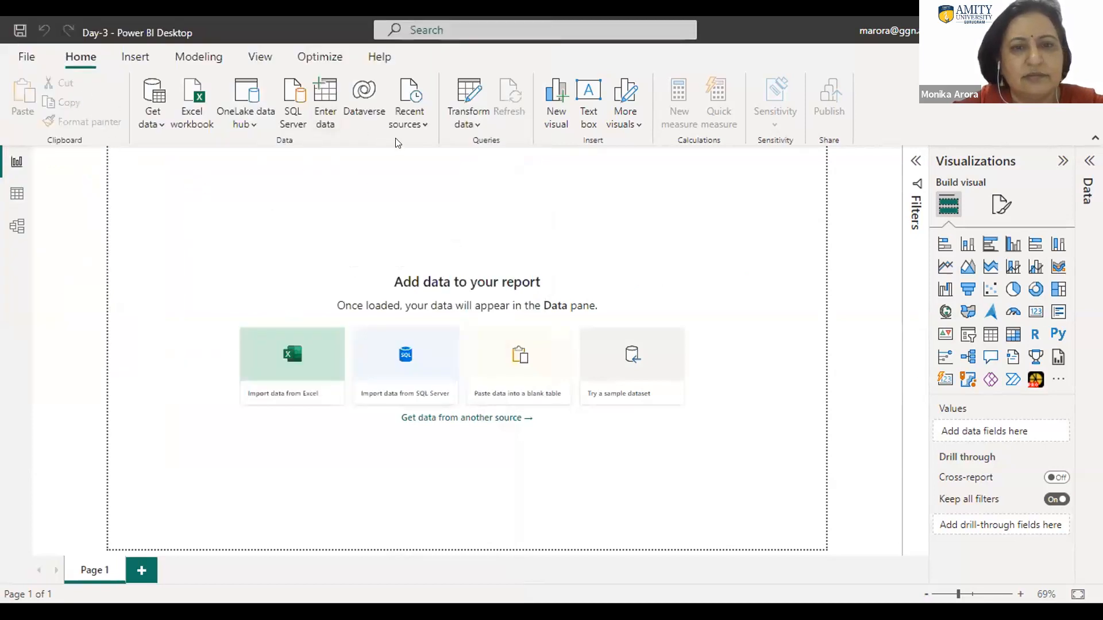
Step: Connect to the PDF file "DataTables example - PDF - message" in the Downloads folder as a data source
{"action": "left_click", "coordinate": [421, 125]}
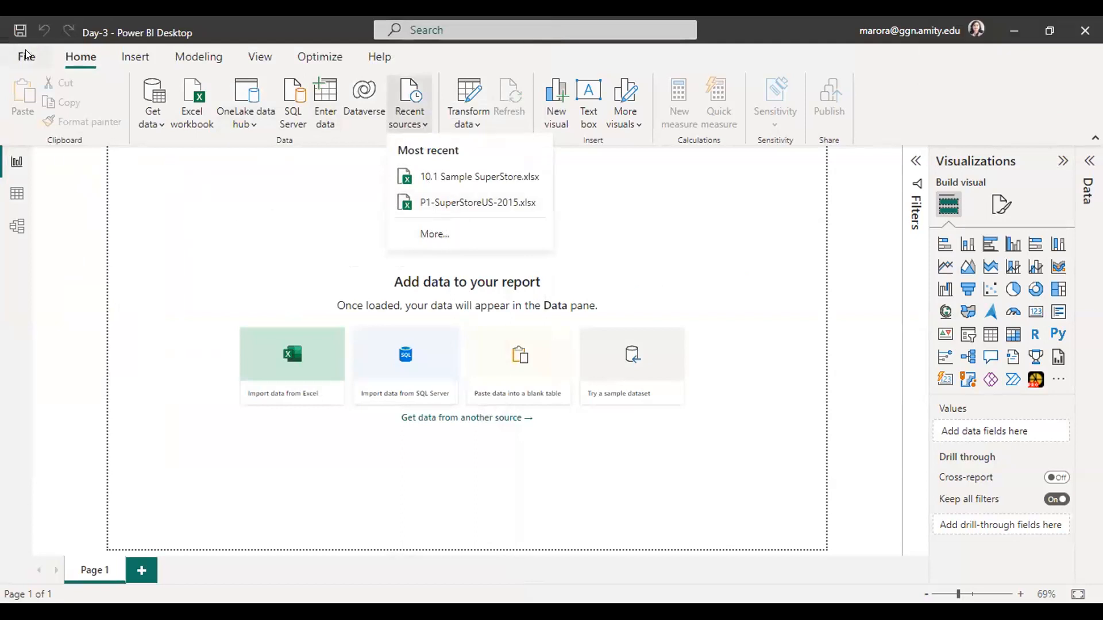
{"action": "left_click", "coordinate": [157, 123]}
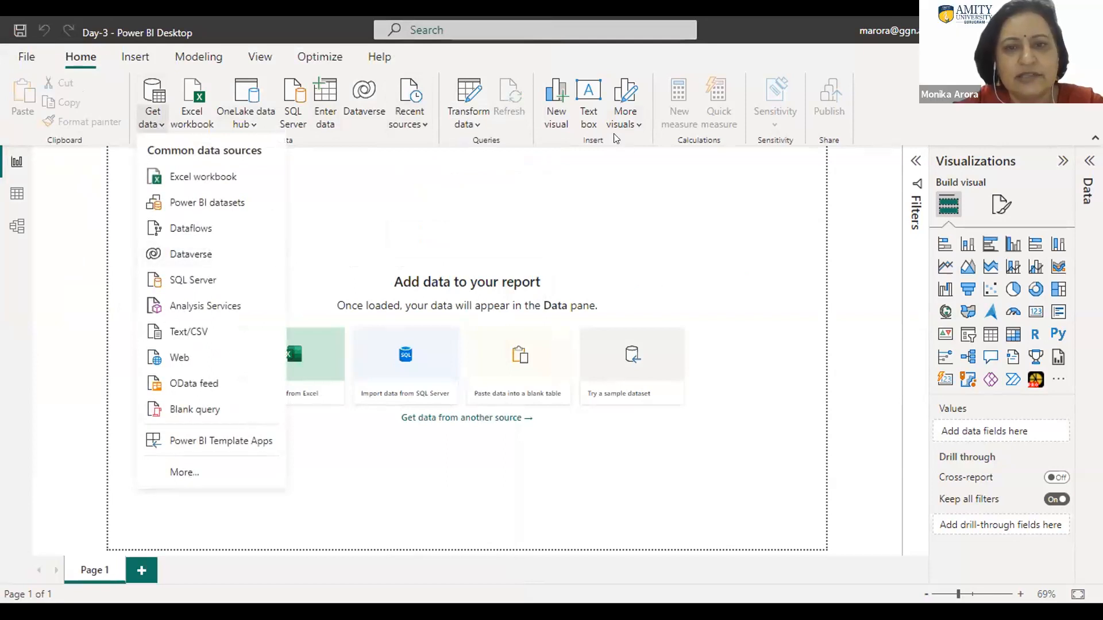
{"action": "left_click", "coordinate": [177, 474]}
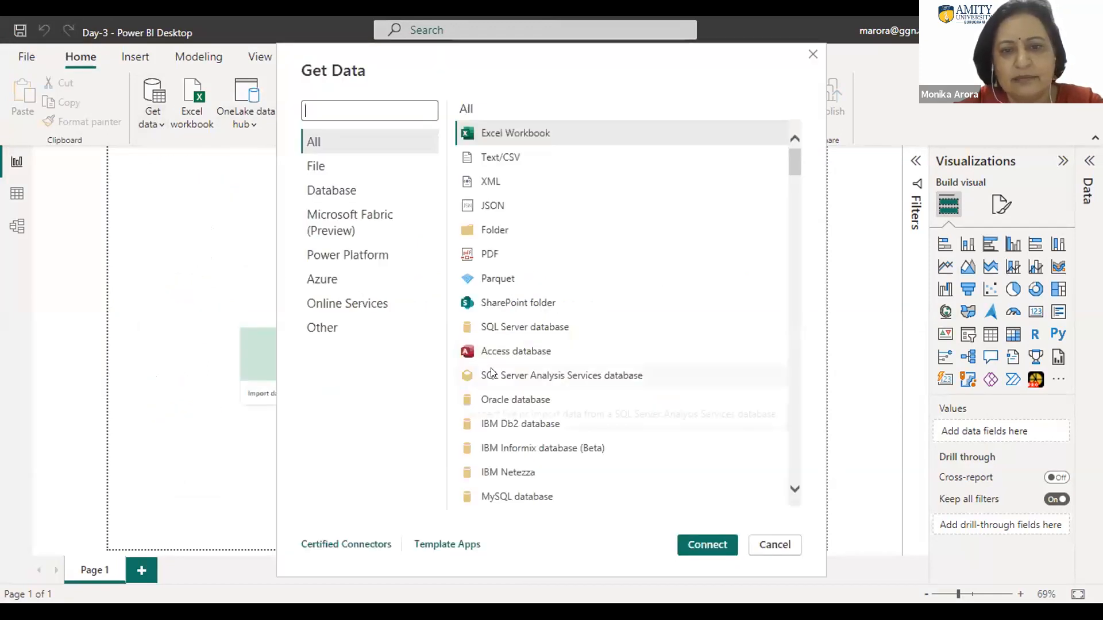
{"action": "left_click", "coordinate": [317, 331]}
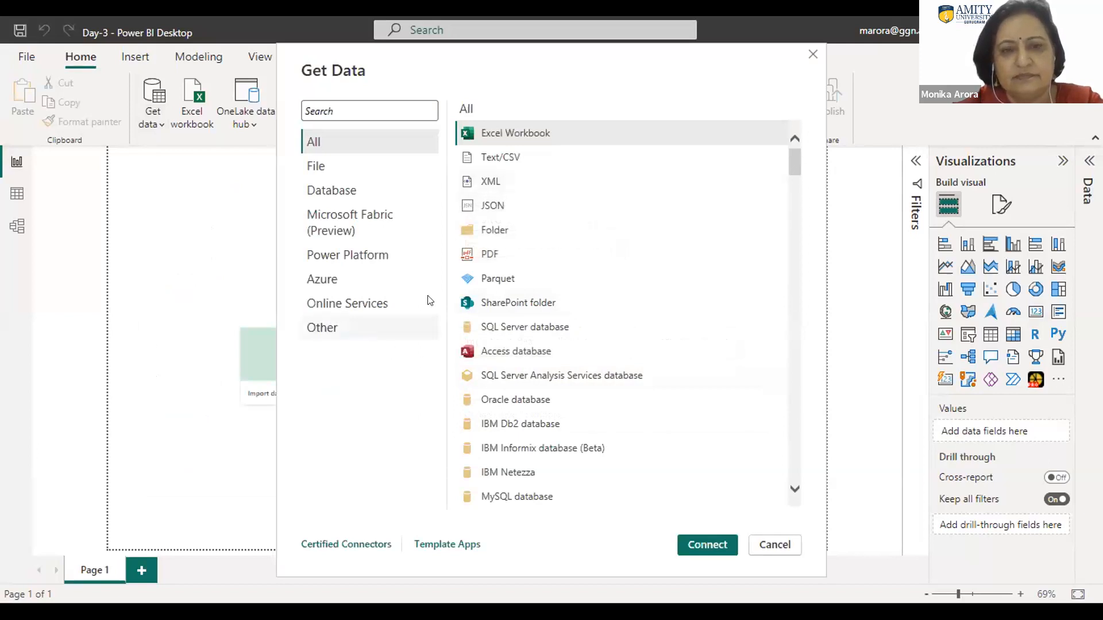
{"action": "left_click", "coordinate": [314, 141]}
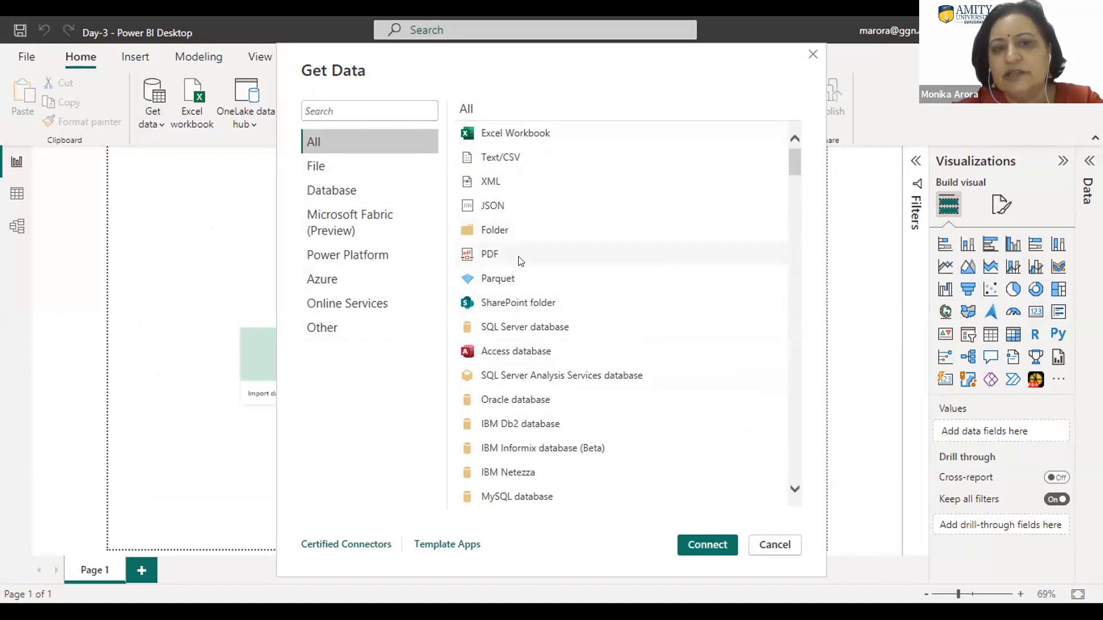
{"action": "left_click", "coordinate": [493, 256]}
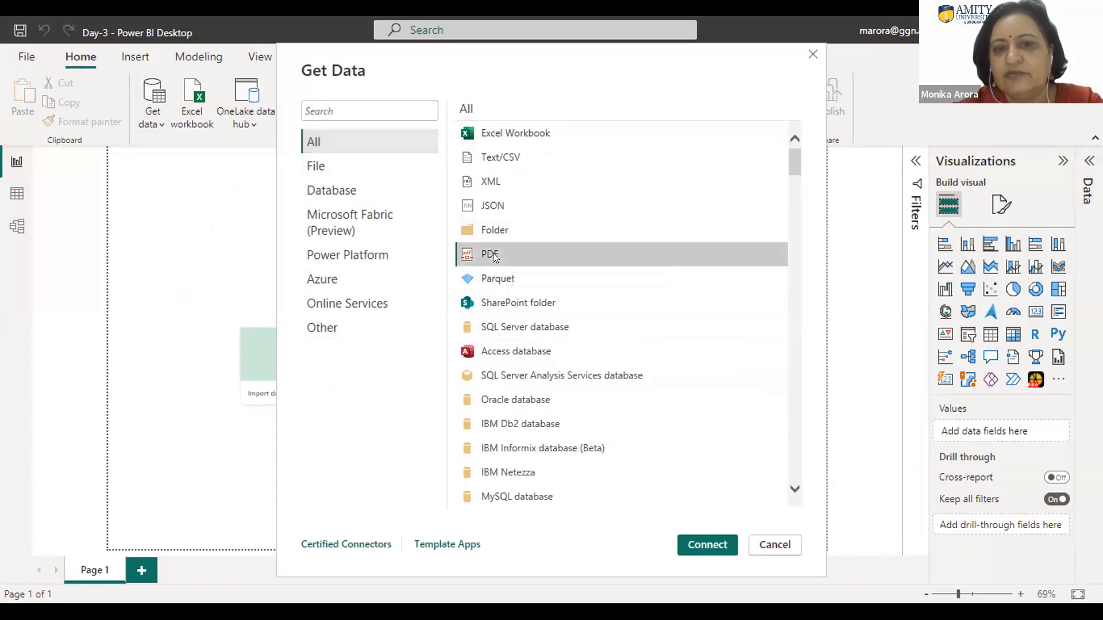
{"action": "left_click", "coordinate": [700, 541]}
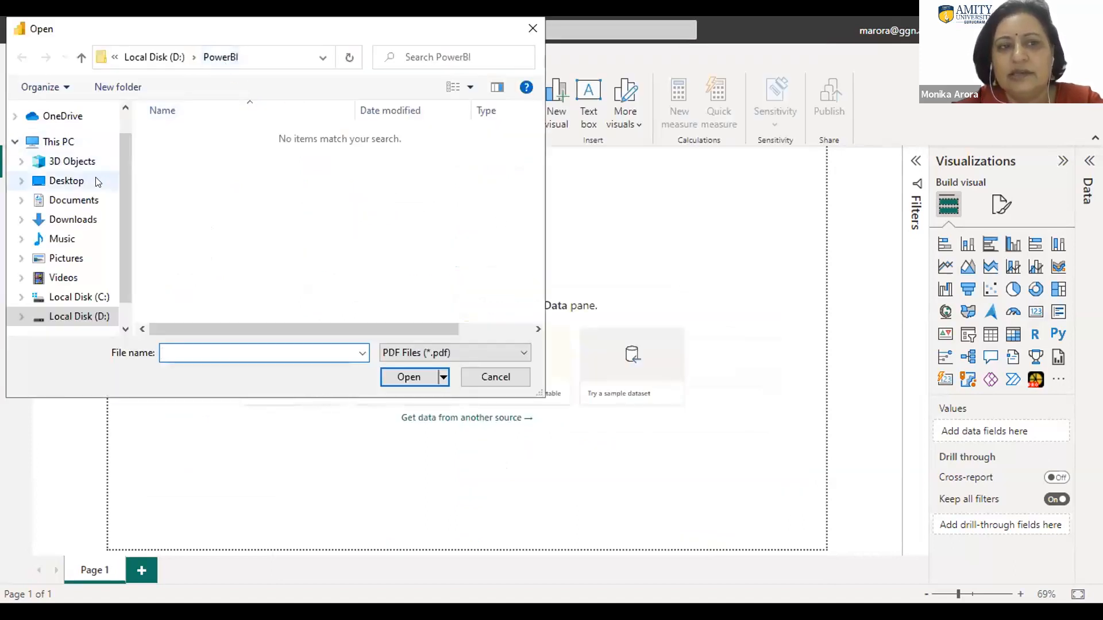
{"action": "left_click", "coordinate": [74, 220]}
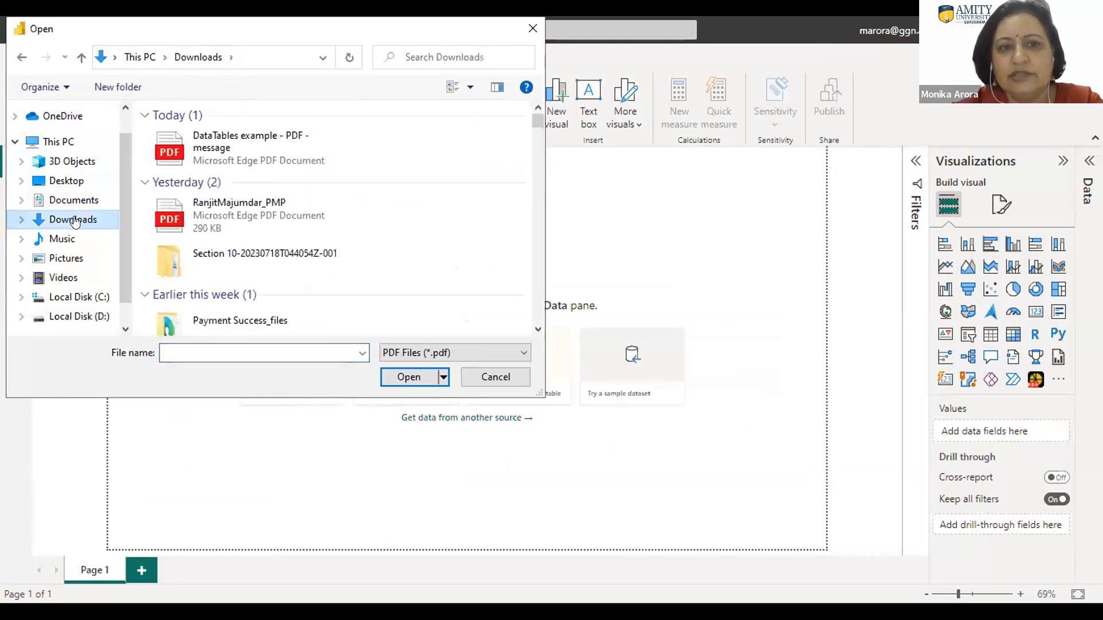
{"action": "left_click", "coordinate": [236, 138]}
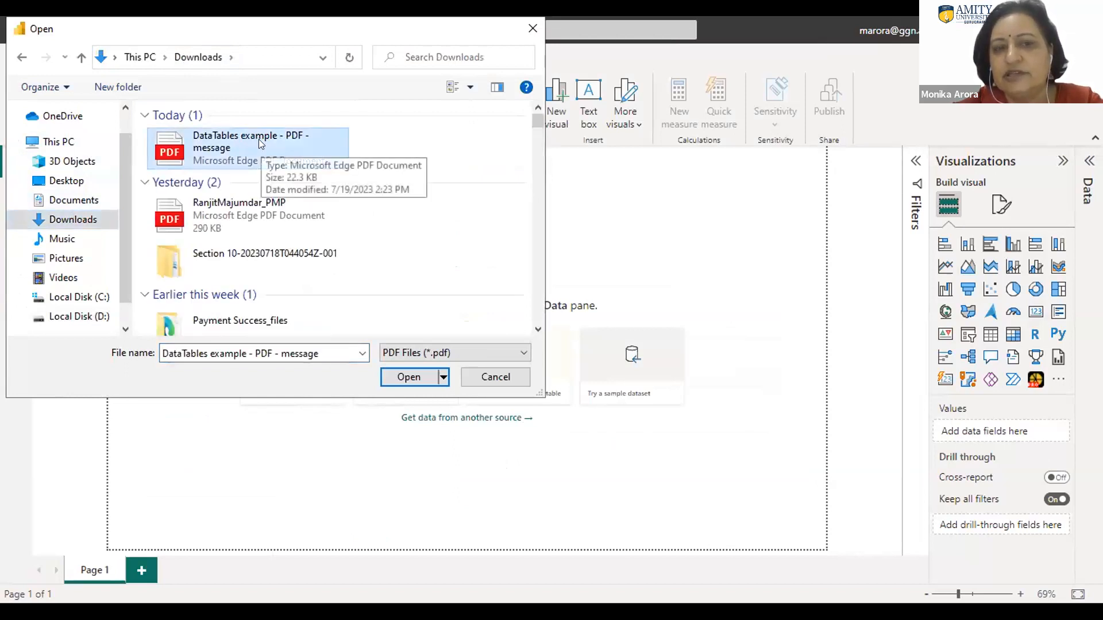
{"action": "left_click", "coordinate": [402, 377]}
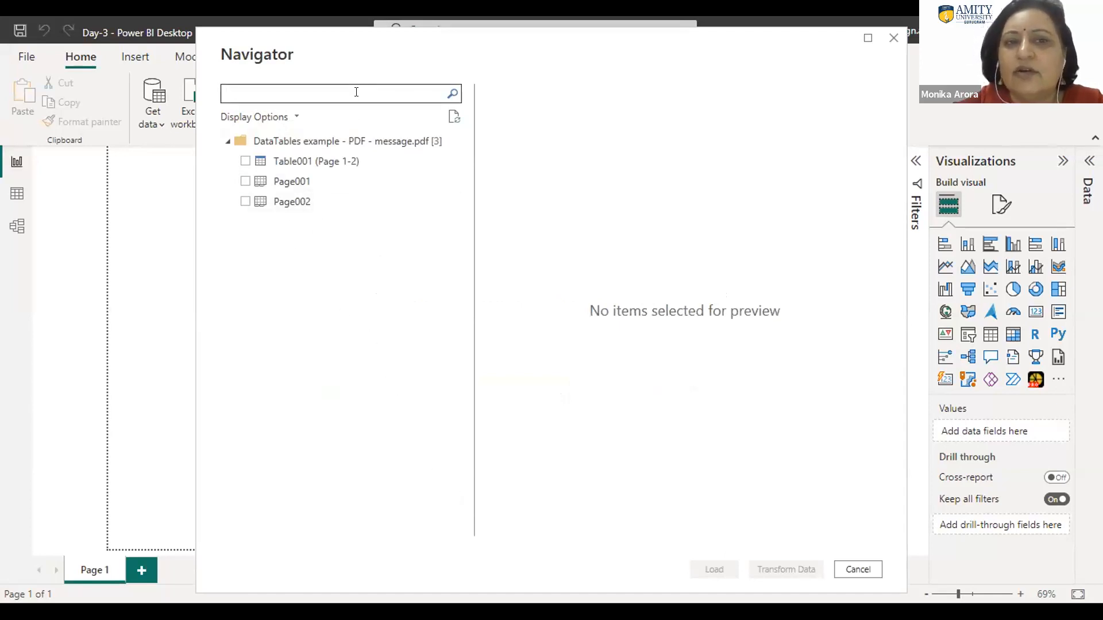
Step: Preview the PDF's table and both of its pages, and load only Table001 (Page 1-2) into the report
{"action": "left_click", "coordinate": [245, 161]}
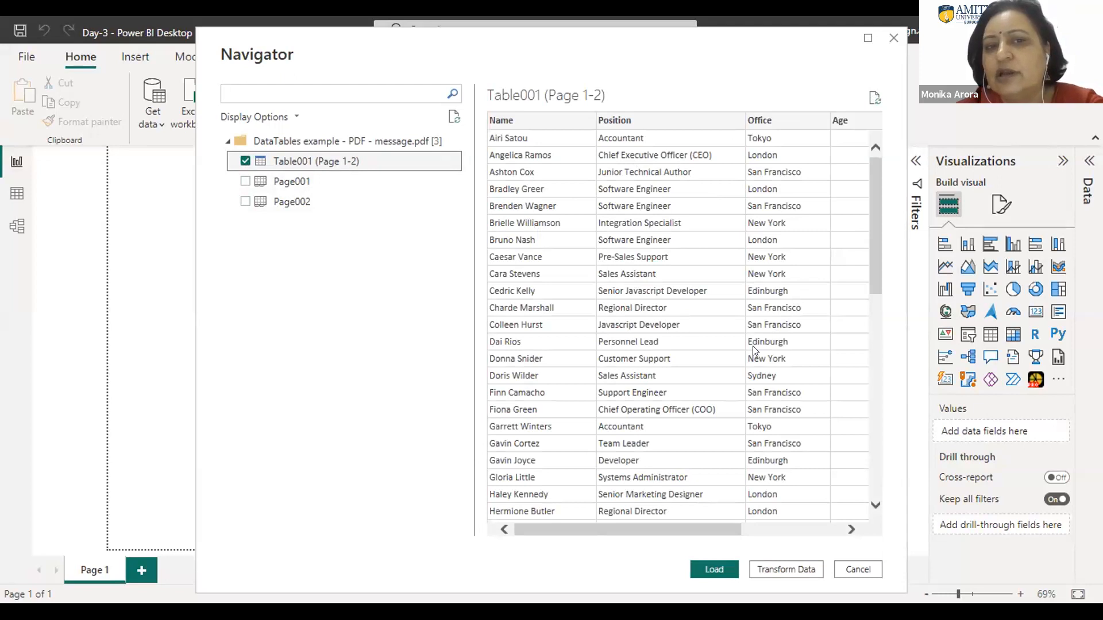
{"action": "left_click", "coordinate": [243, 182]}
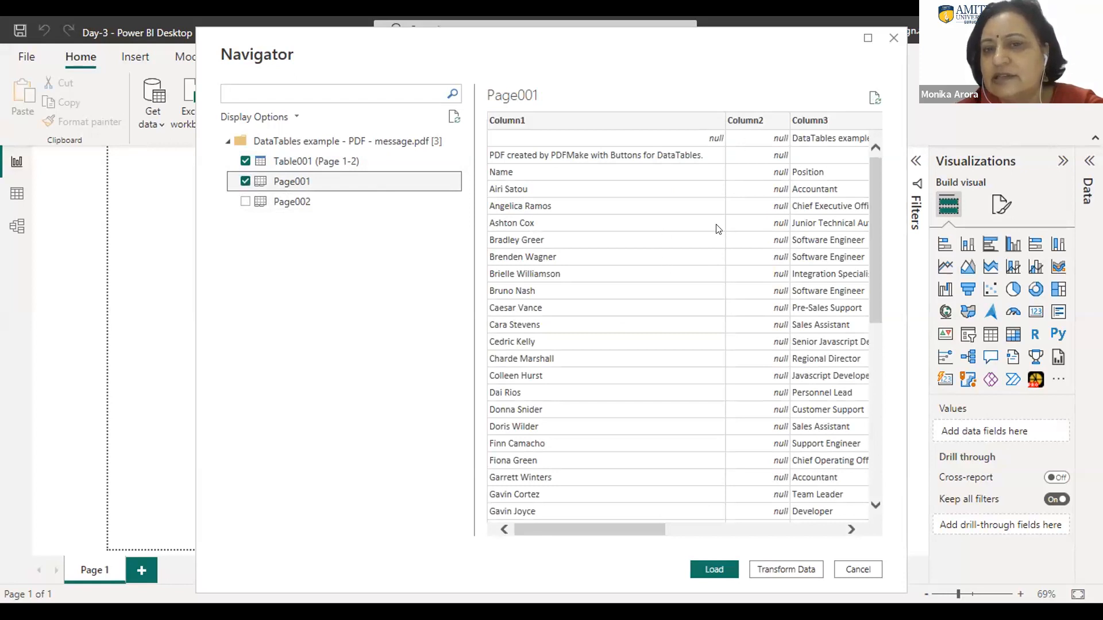
{"action": "left_click", "coordinate": [245, 203]}
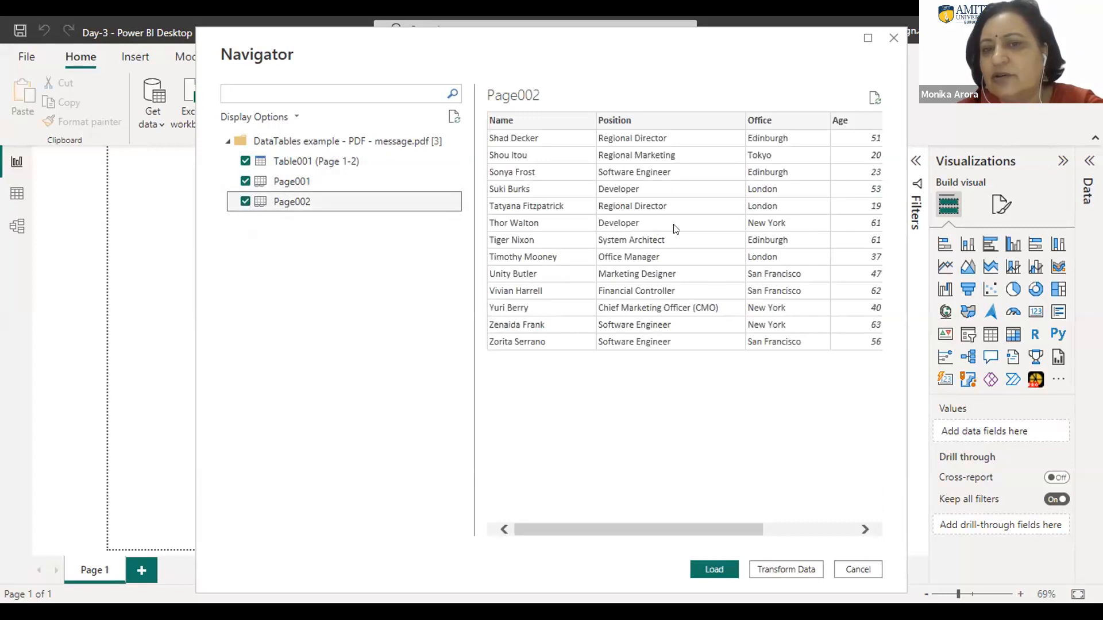
{"action": "left_click", "coordinate": [241, 203]}
{"action": "left_click", "coordinate": [242, 183]}
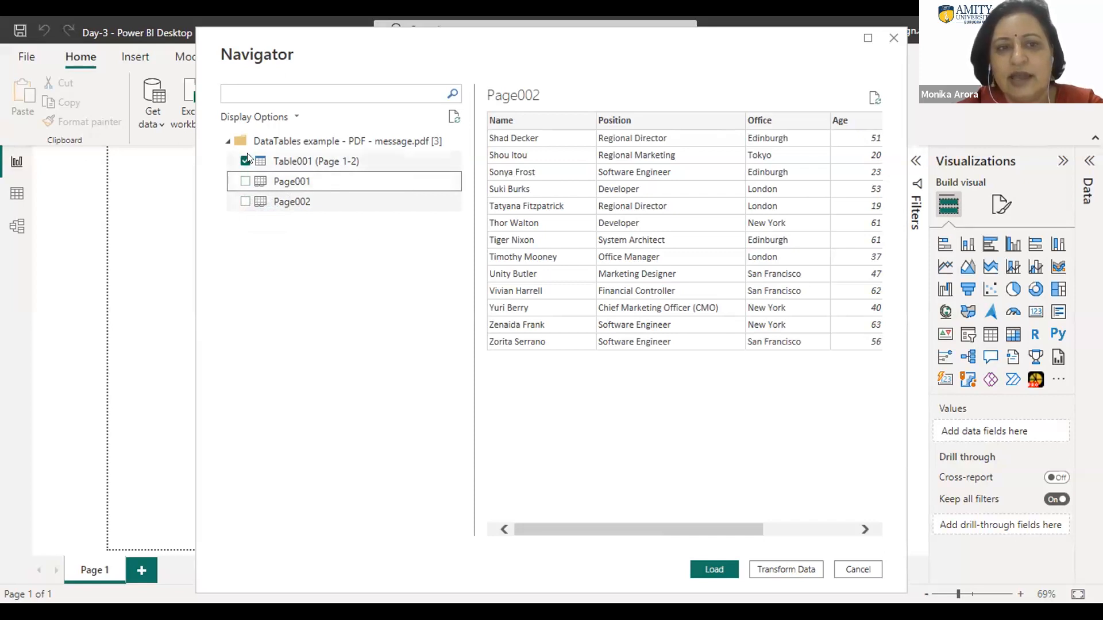
{"action": "left_click", "coordinate": [277, 162]}
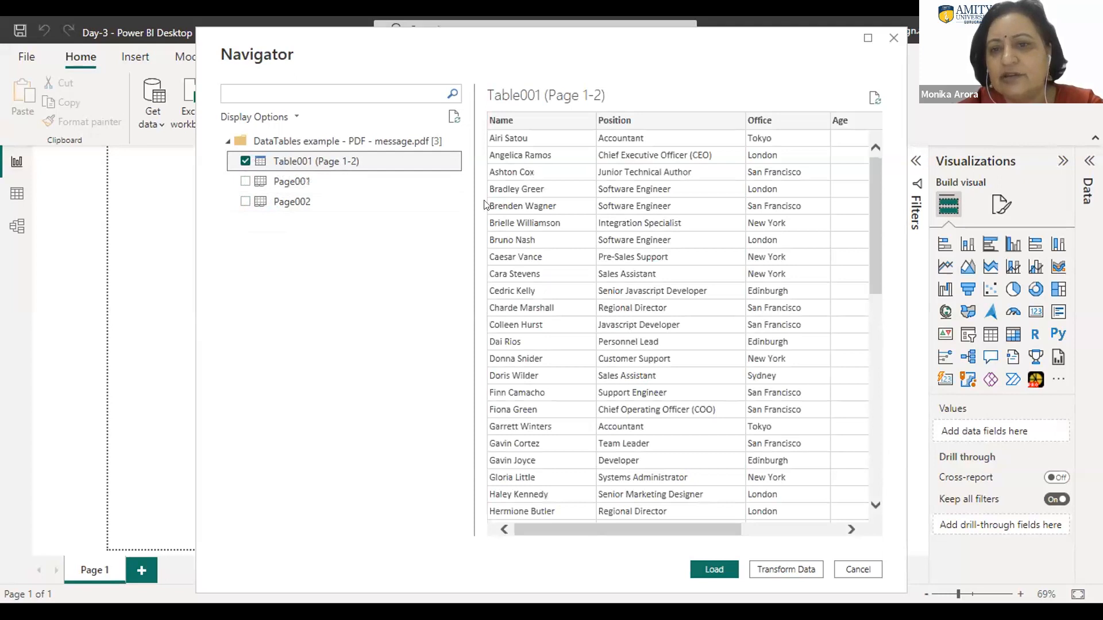
{"action": "left_click_drag", "start_coordinate": [610, 525], "coordinate": [532, 551]}
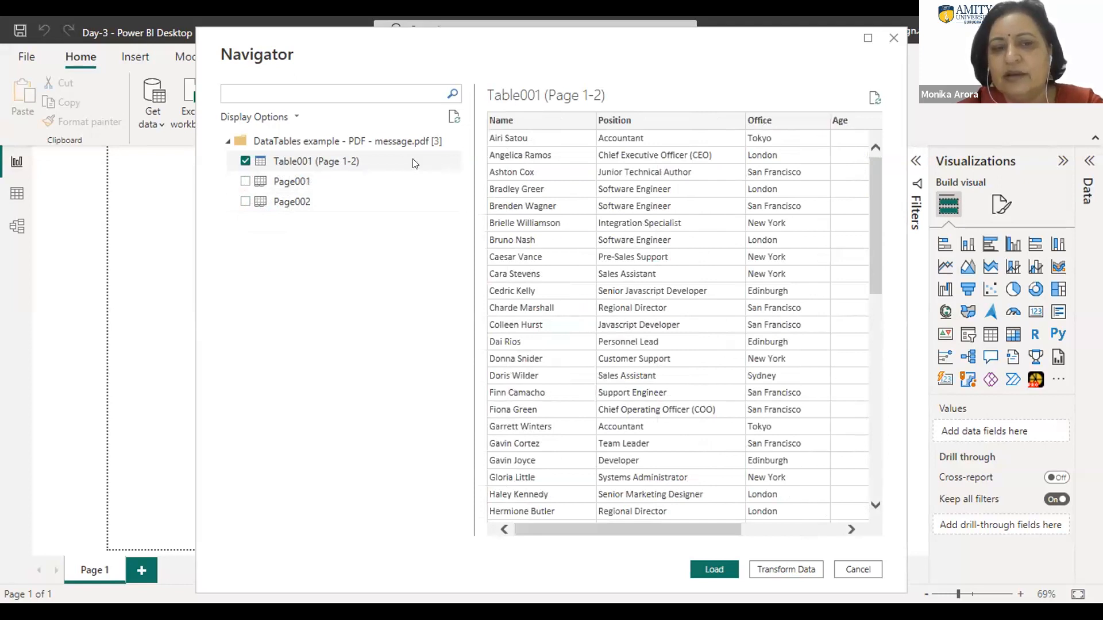
{"action": "left_click", "coordinate": [711, 568]}
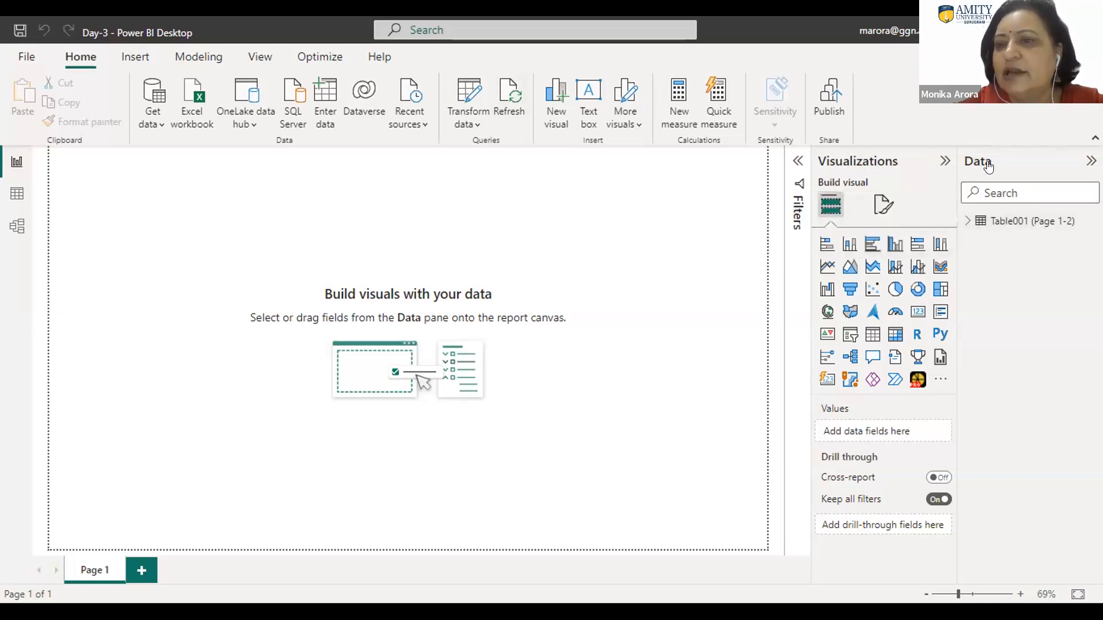
Step: Expand the fields of Table001 (Page 1-2) and examine its rows in Data view
{"action": "left_click", "coordinate": [998, 222]}
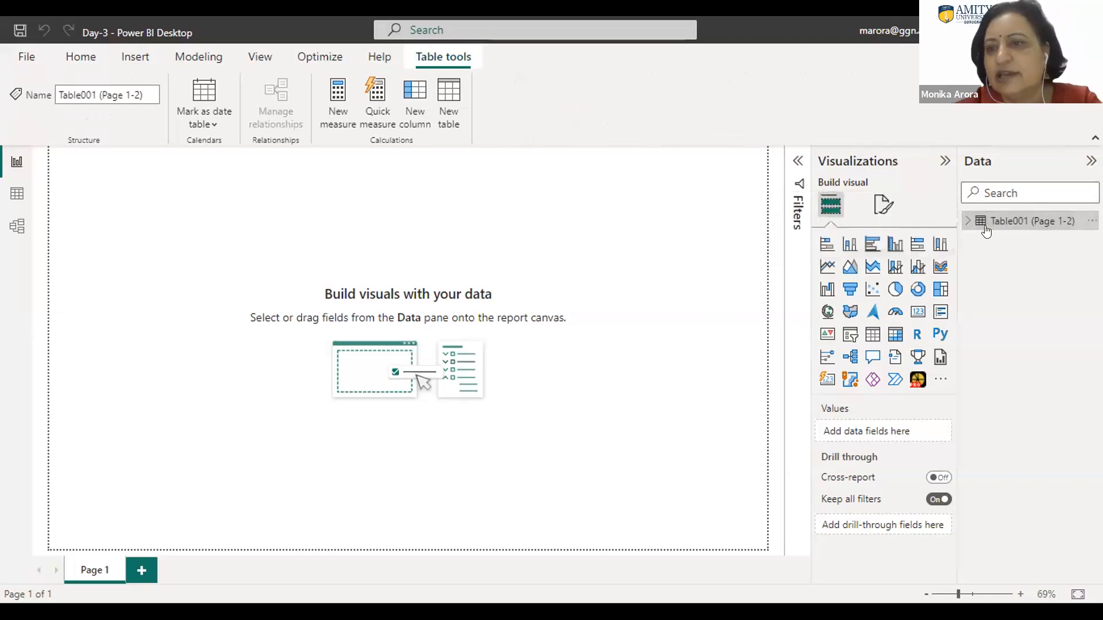
{"action": "left_click", "coordinate": [967, 221]}
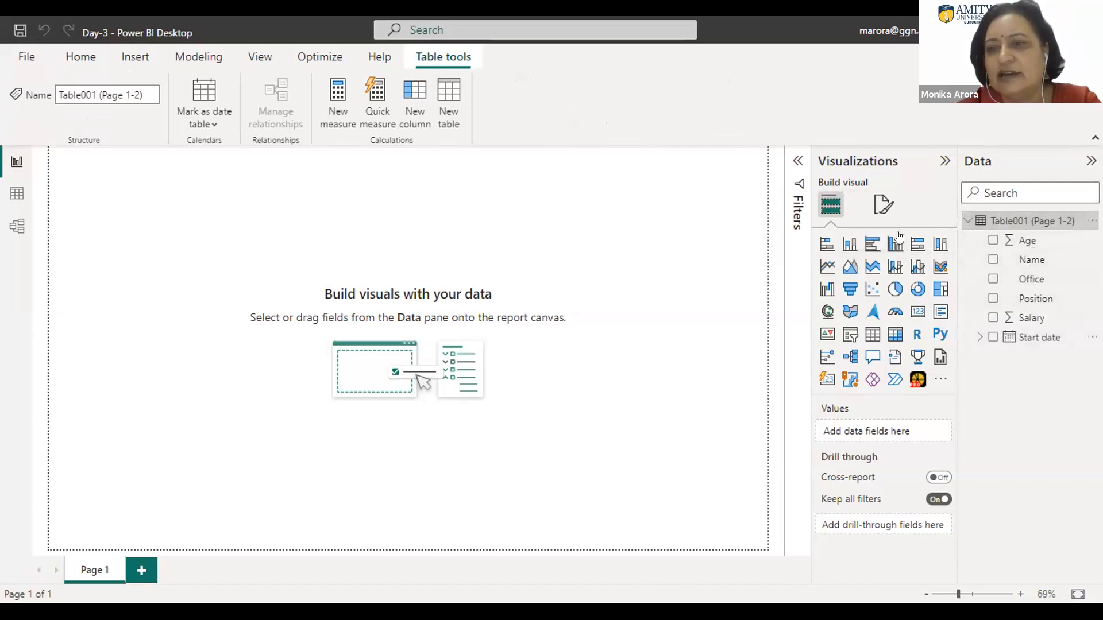
{"action": "left_click", "coordinate": [18, 195]}
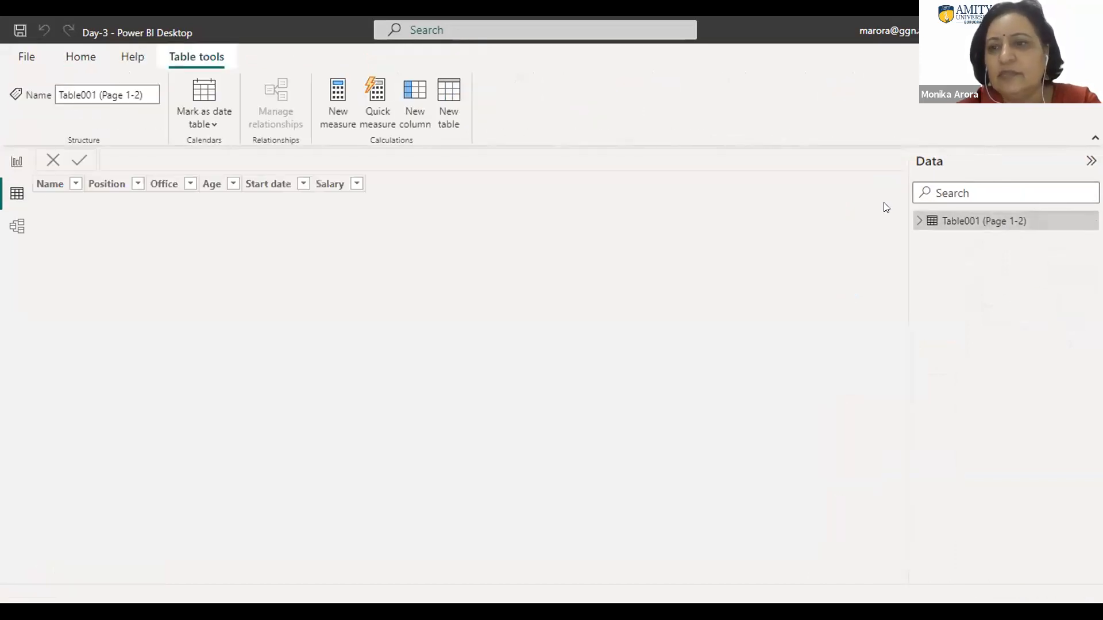
{"action": "left_click", "coordinate": [953, 221]}
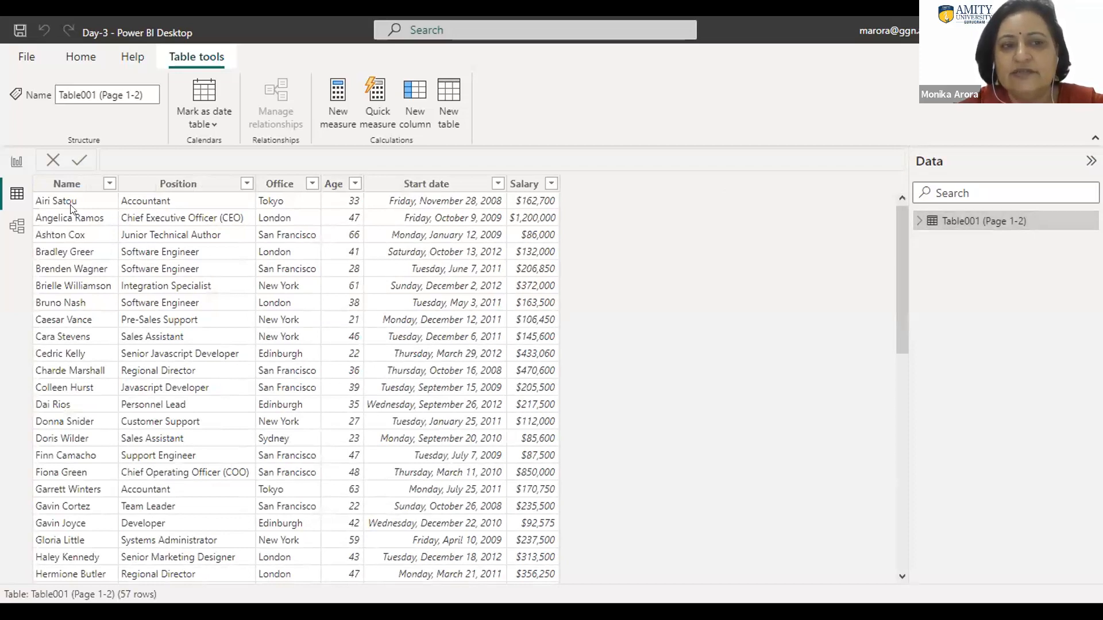
{"action": "left_click", "coordinate": [73, 191]}
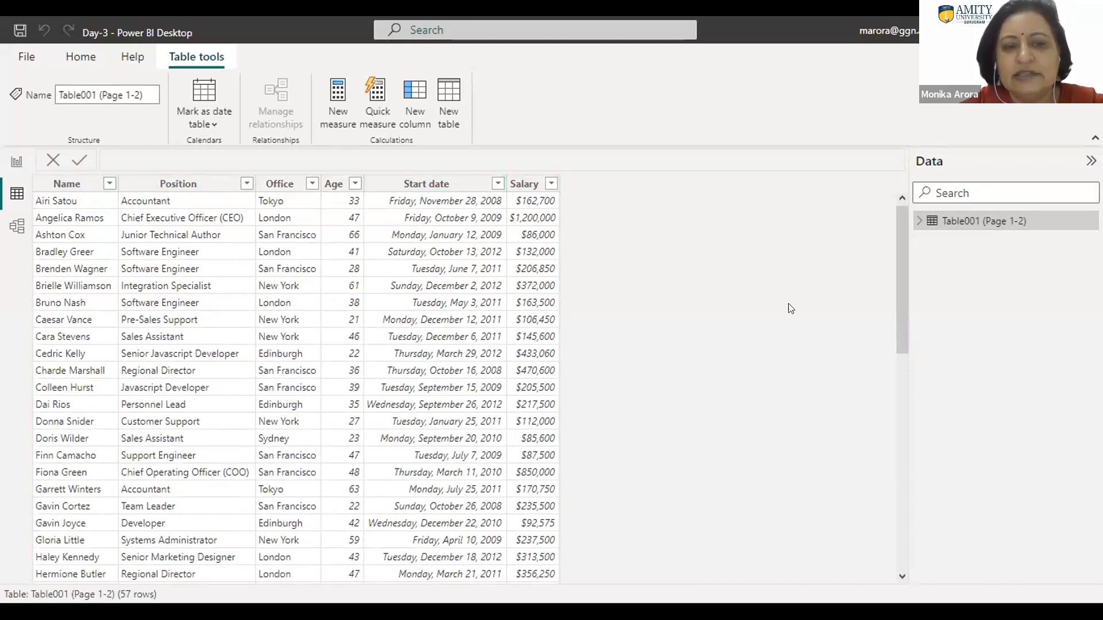
{"action": "left_click_drag", "start_coordinate": [897, 432], "coordinate": [894, 229]}
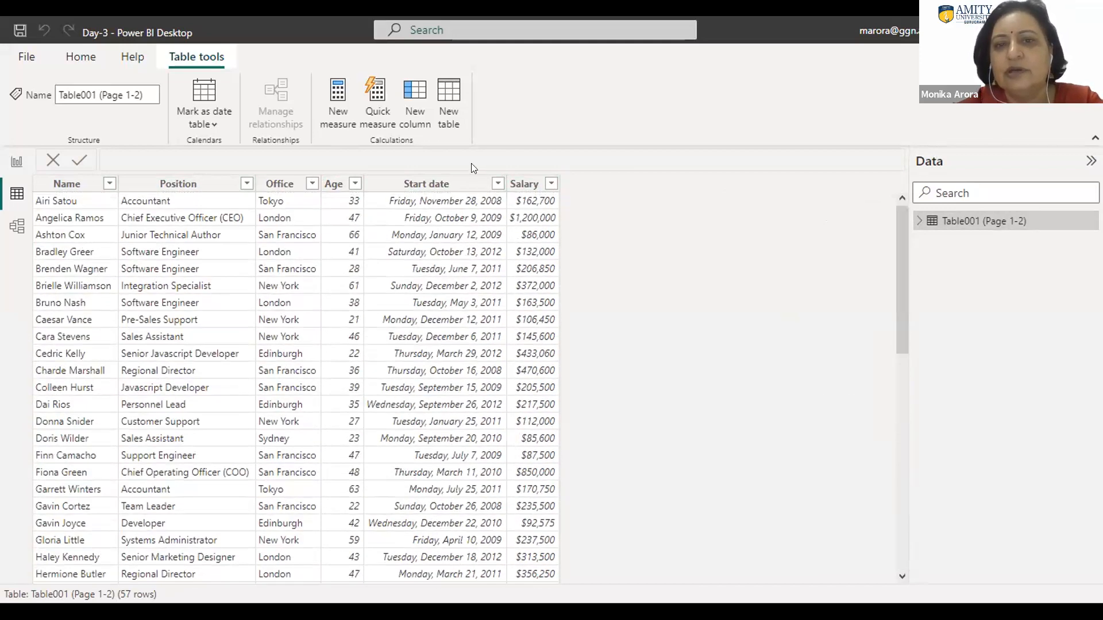
Step: Set the date format of the Start date column to 3/14/2001 (m/d/yyyy)
{"action": "left_click", "coordinate": [497, 184]}
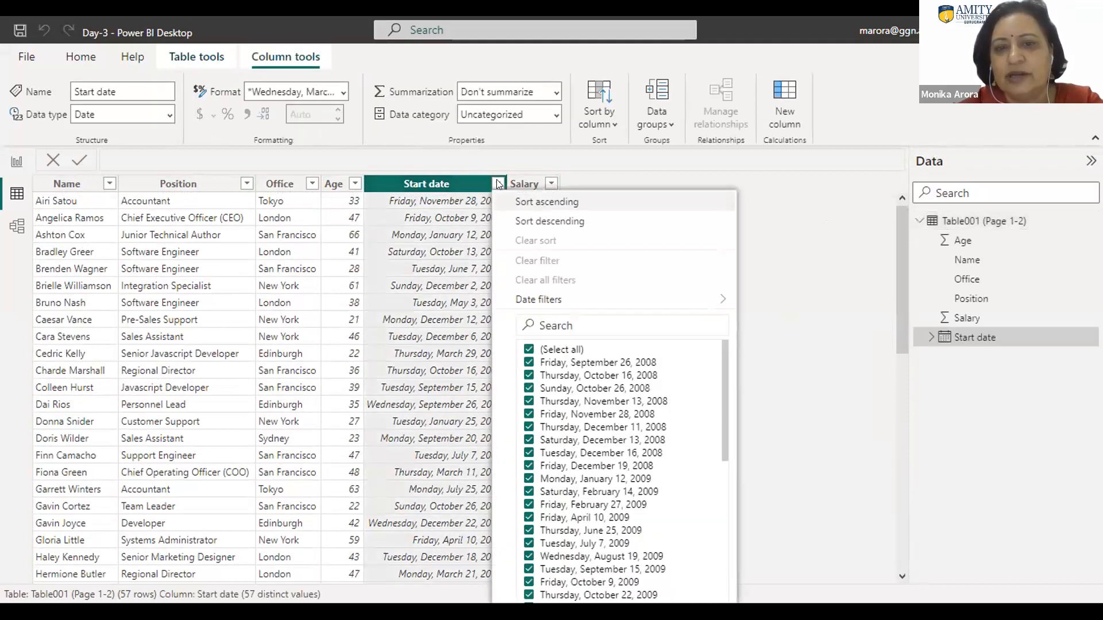
{"action": "left_click", "coordinate": [822, 190]}
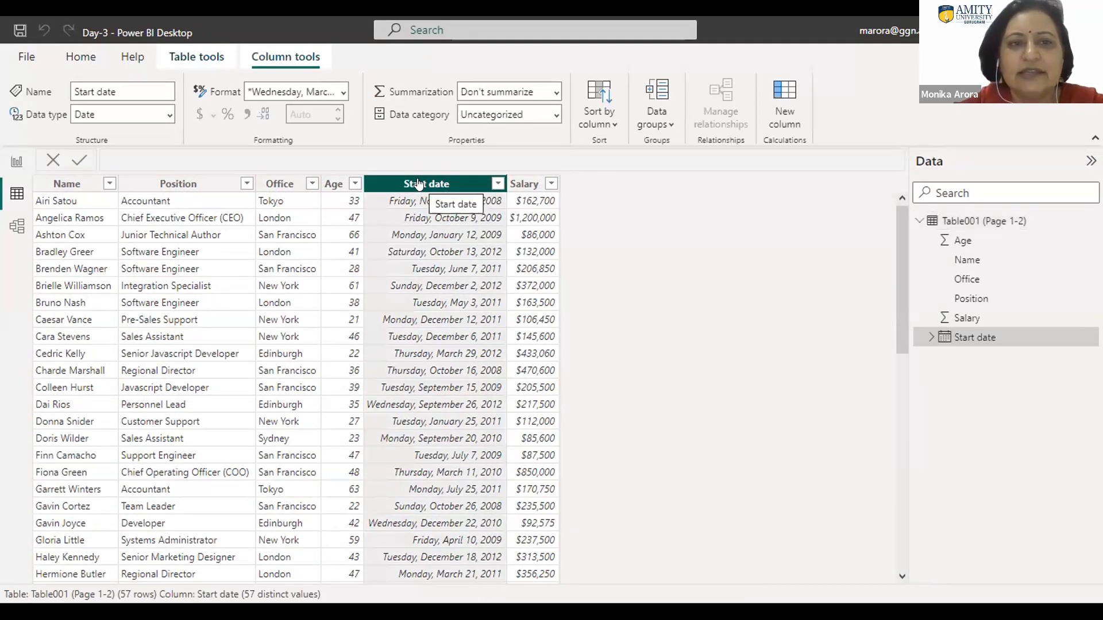
{"action": "left_click", "coordinate": [343, 93]}
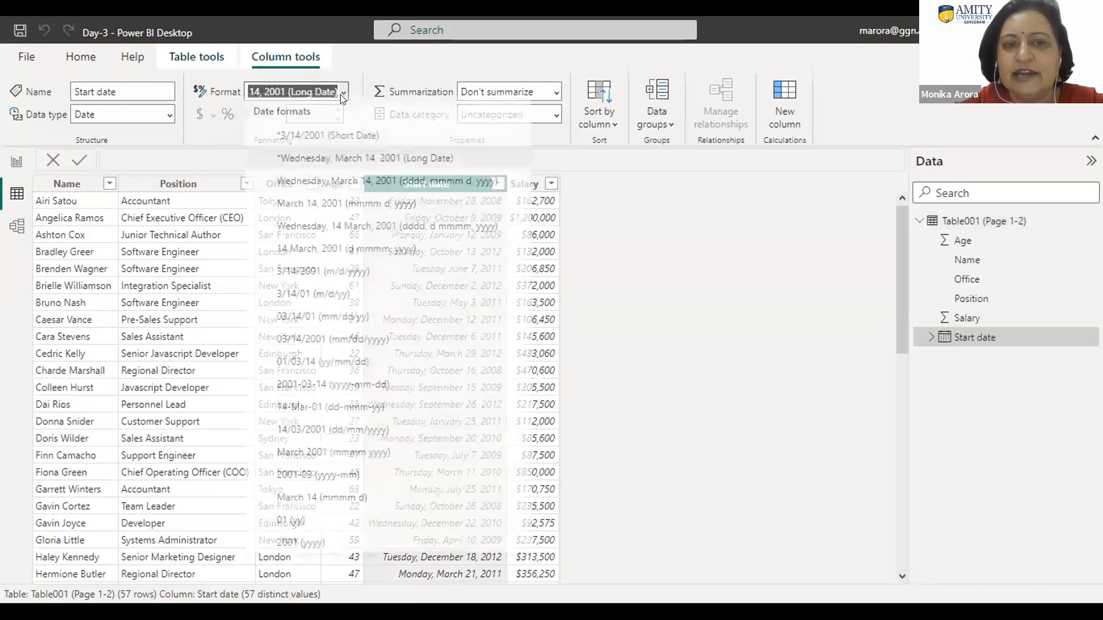
{"action": "left_click", "coordinate": [303, 273]}
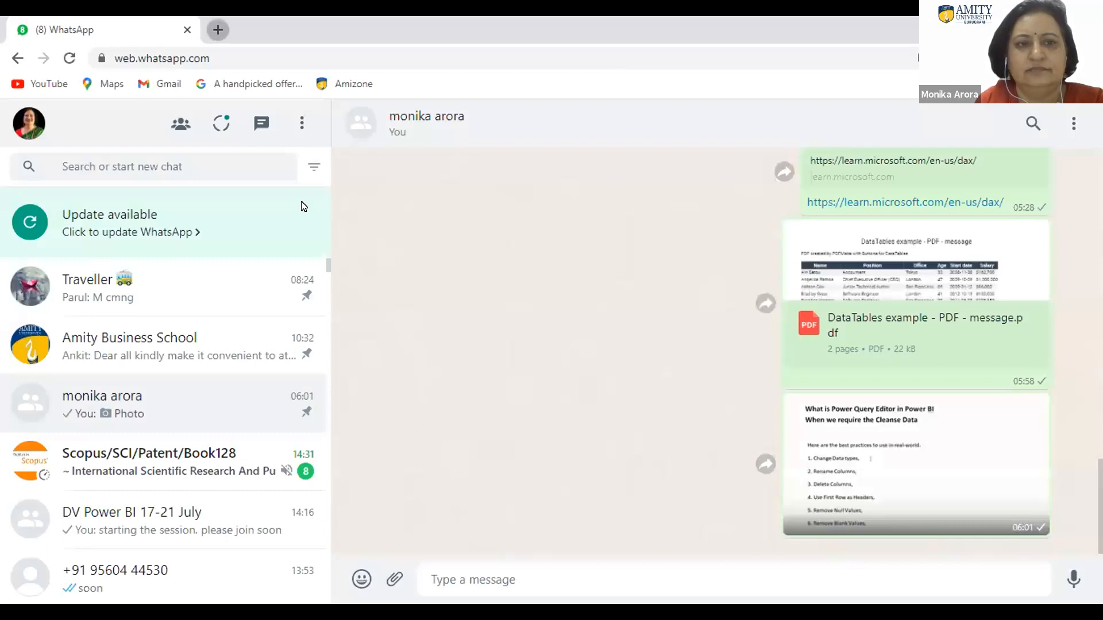
Step: Switch to Chrome and search Google in a new tab for "world economic outlook database"
{"action": "key", "text": "ctrl+t"}
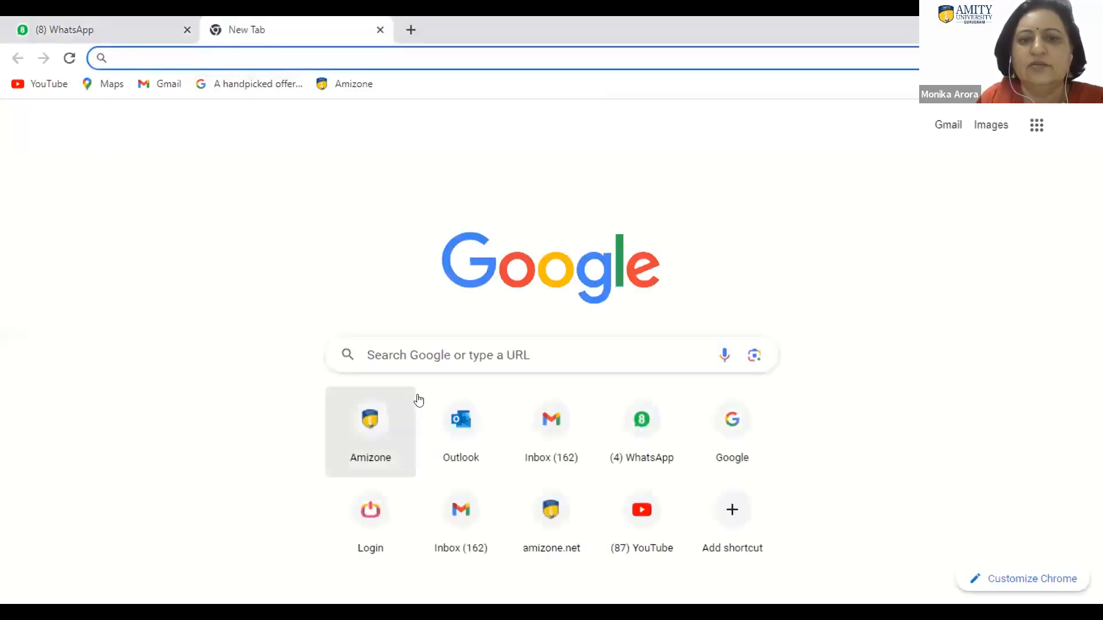
{"action": "left_click", "coordinate": [421, 350]}
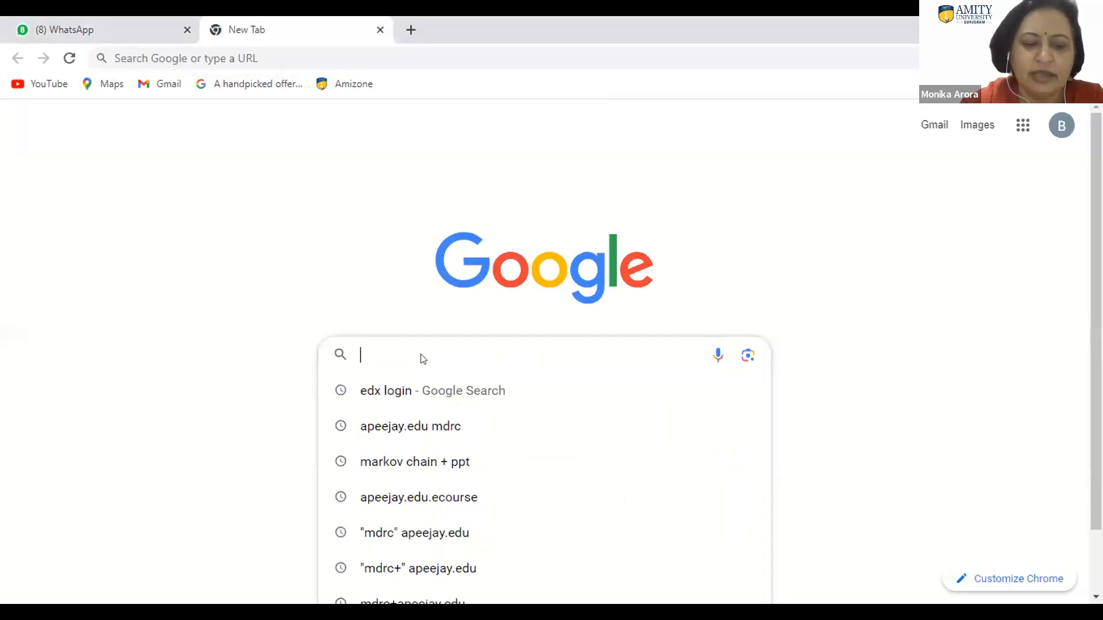
{"action": "type", "text": "wor"}
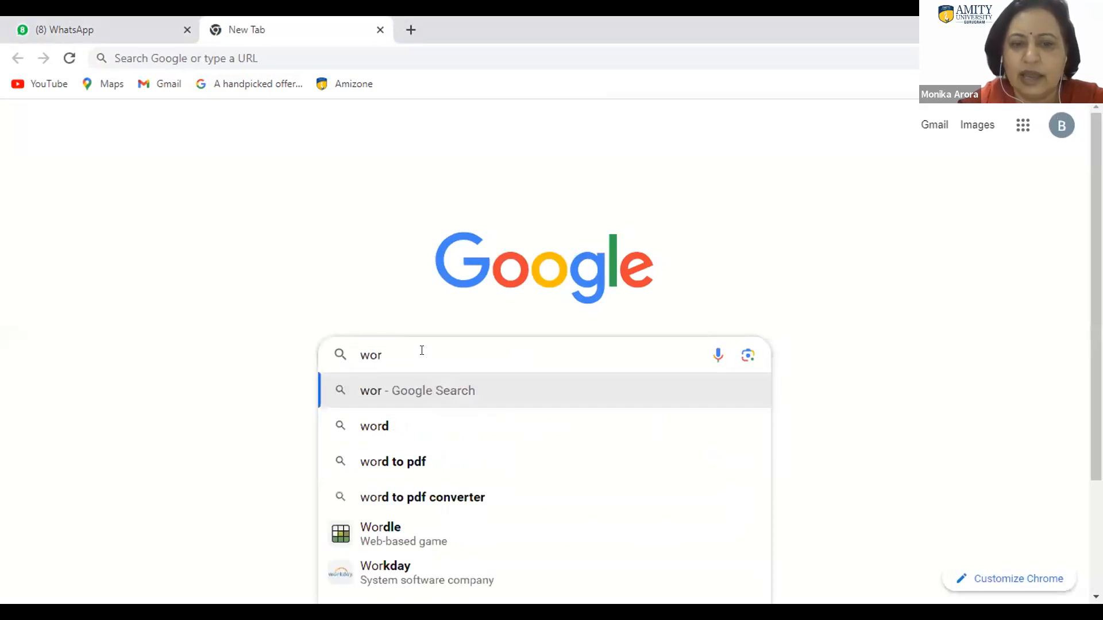
{"action": "type", "text": "ld"}
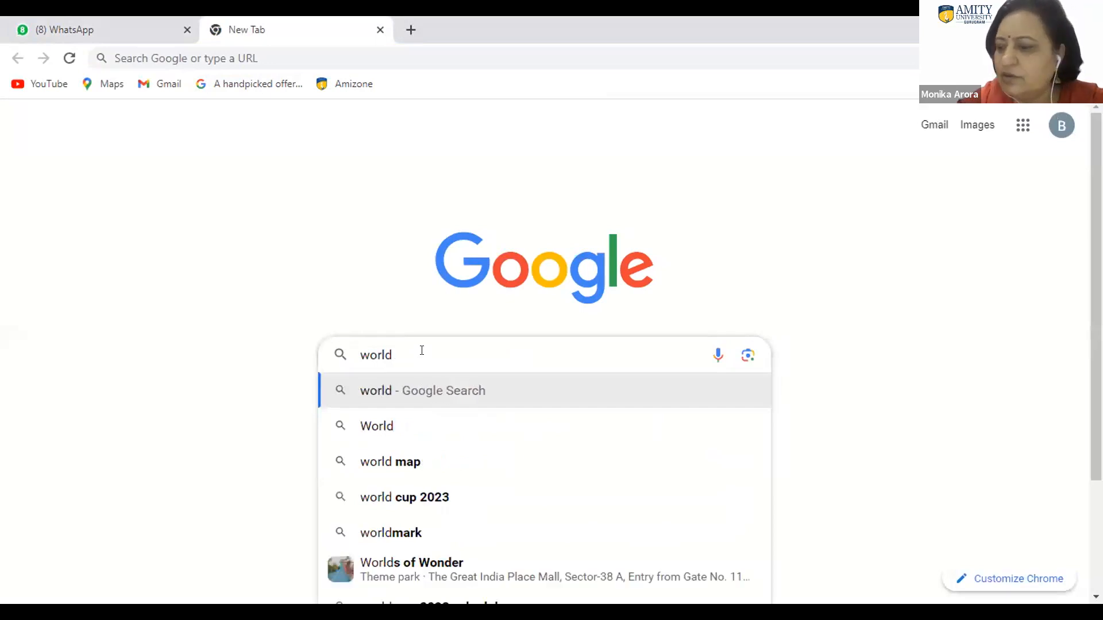
{"action": "type", "text": " economic"}
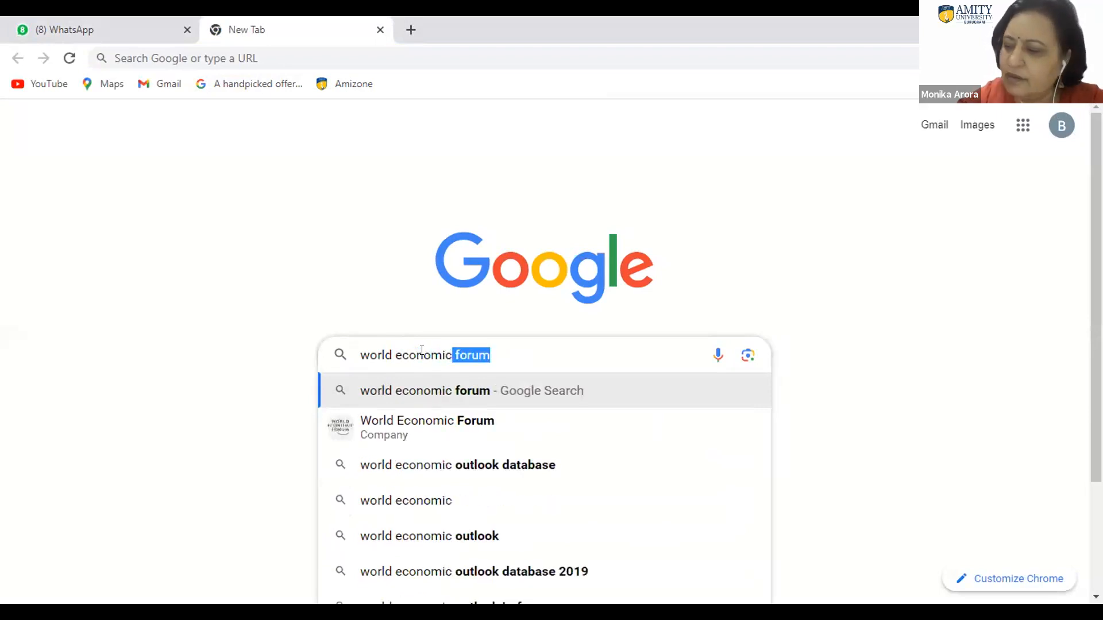
{"action": "type", "text": " out"}
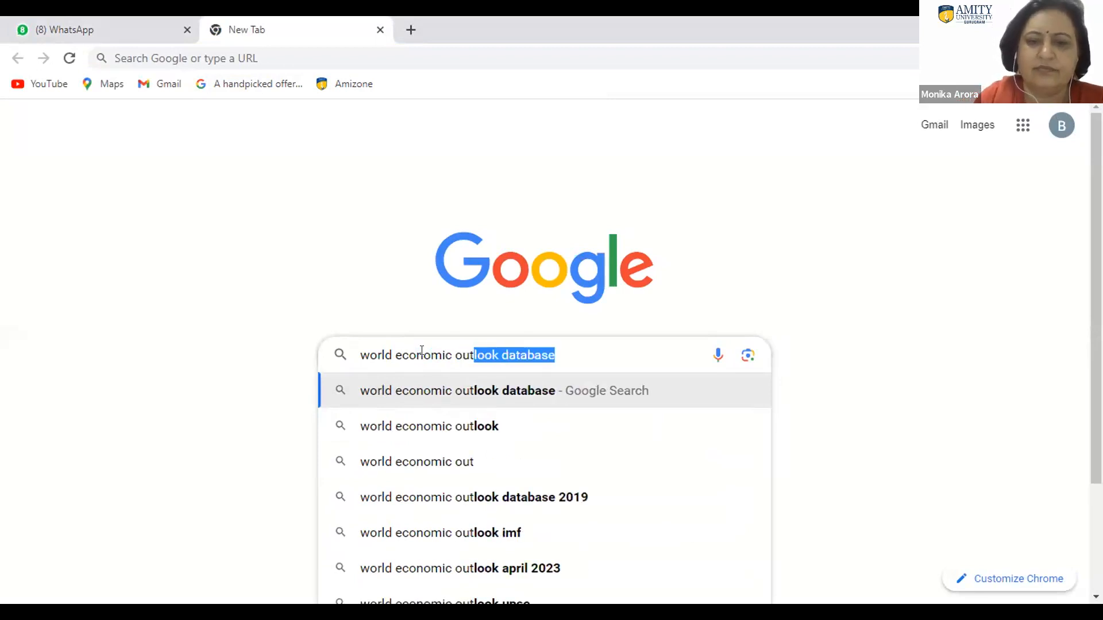
{"action": "left_click", "coordinate": [510, 392]}
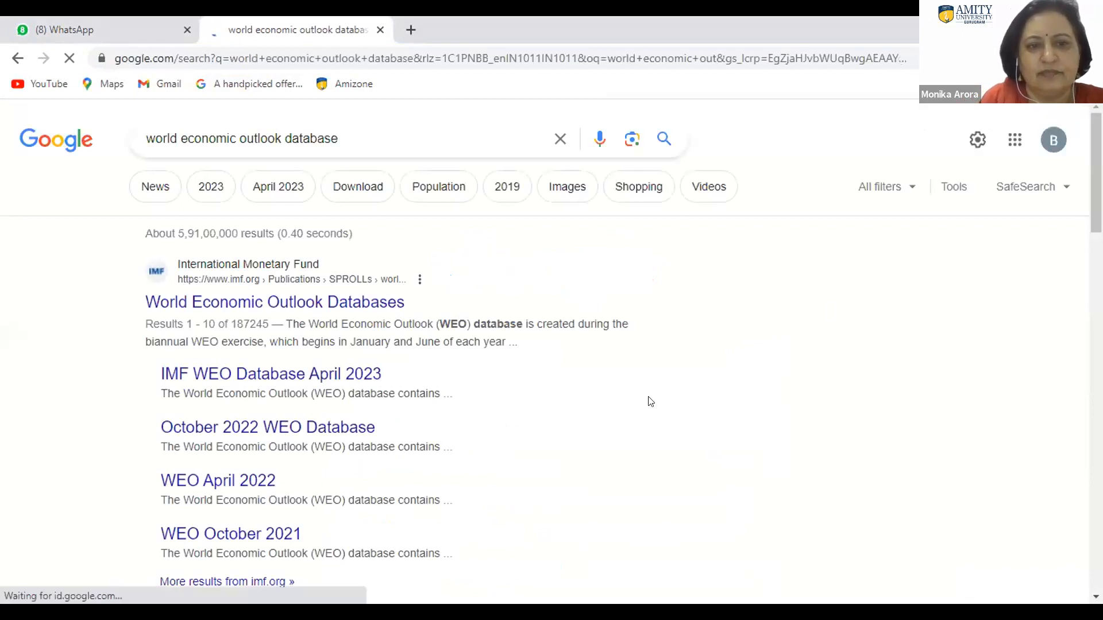
{"action": "scroll", "coordinate": [650, 401], "scroll_direction": "down", "scroll_amount": 1}
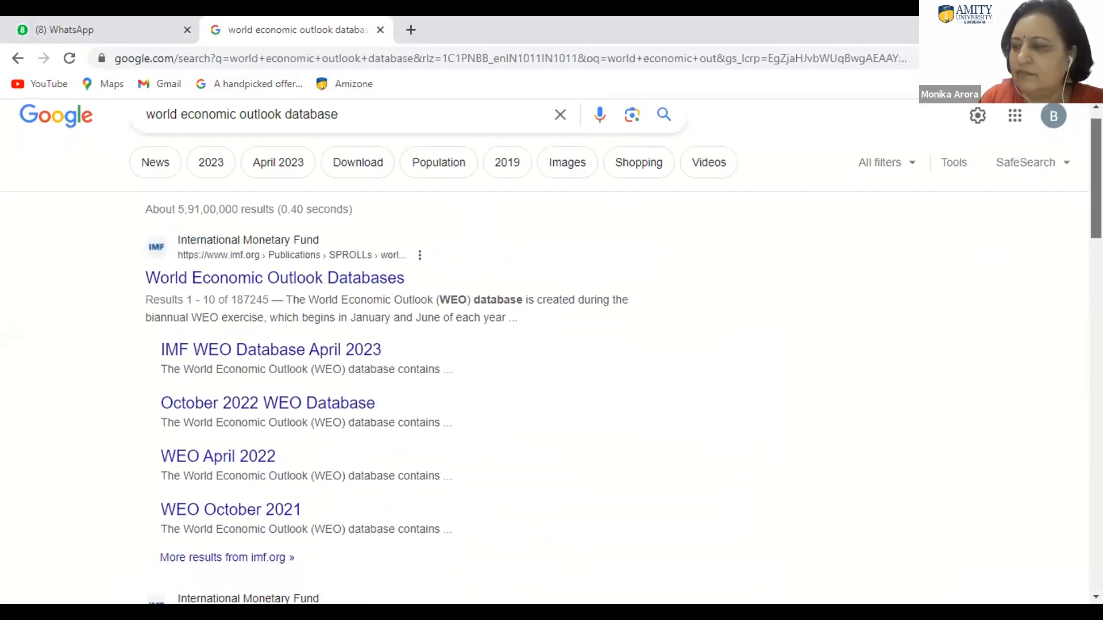
Step: Open the World Economic Outlook Database, April 2021 search result and go to its By Countries data
{"action": "scroll", "coordinate": [493, 282], "scroll_direction": "down", "scroll_amount": 5}
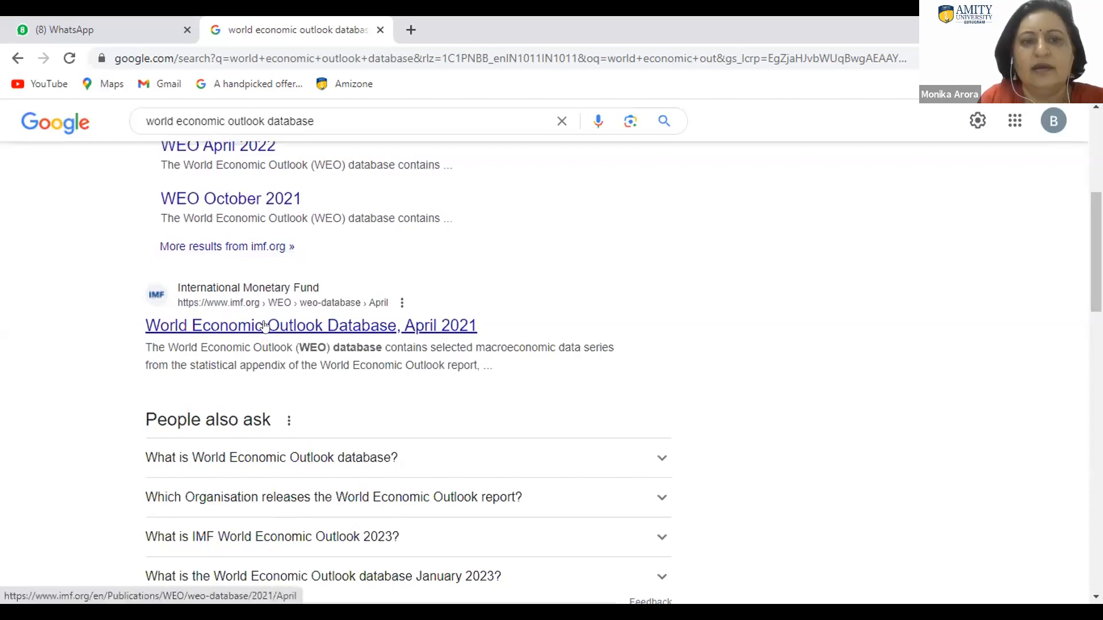
{"action": "left_click", "coordinate": [366, 325]}
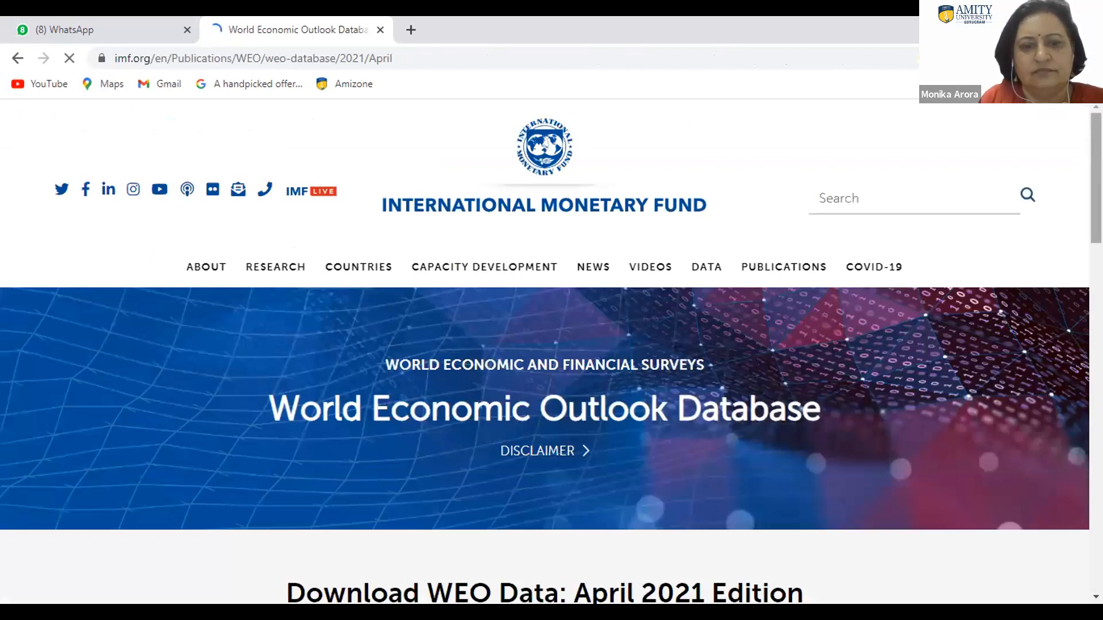
{"action": "scroll", "coordinate": [545, 356], "scroll_direction": "down", "scroll_amount": 3}
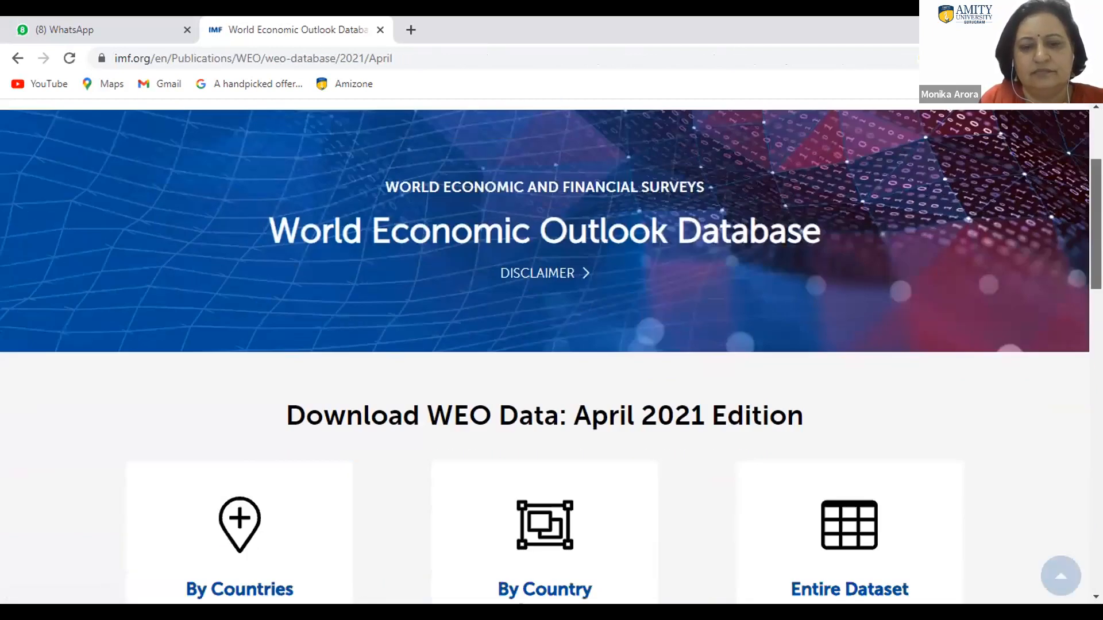
{"action": "scroll", "coordinate": [381, 386], "scroll_direction": "down", "scroll_amount": 3}
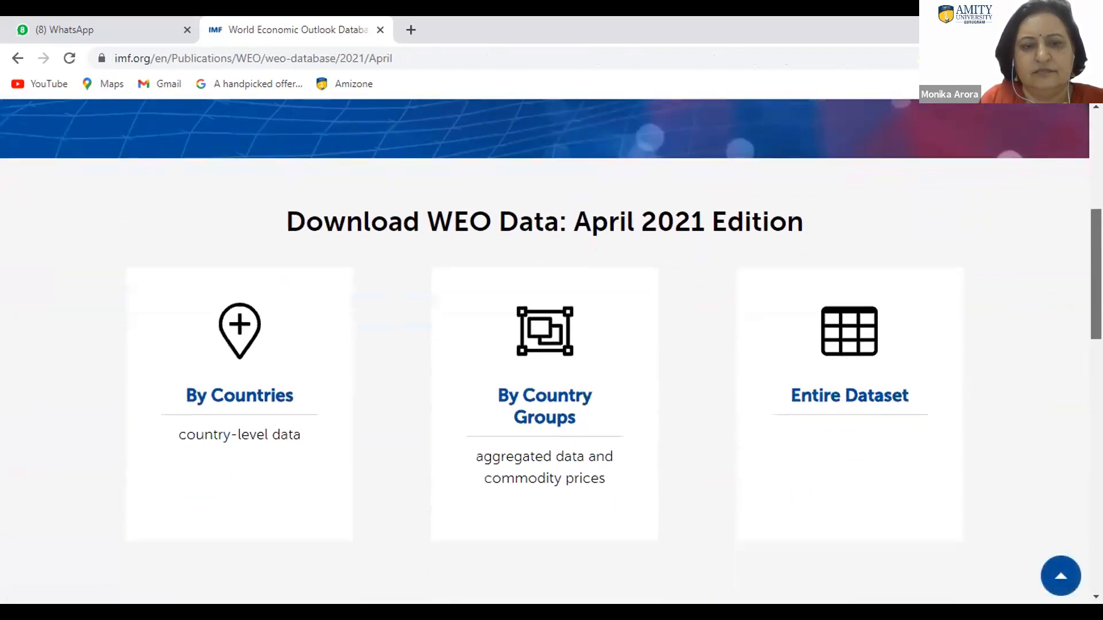
{"action": "left_click", "coordinate": [251, 399]}
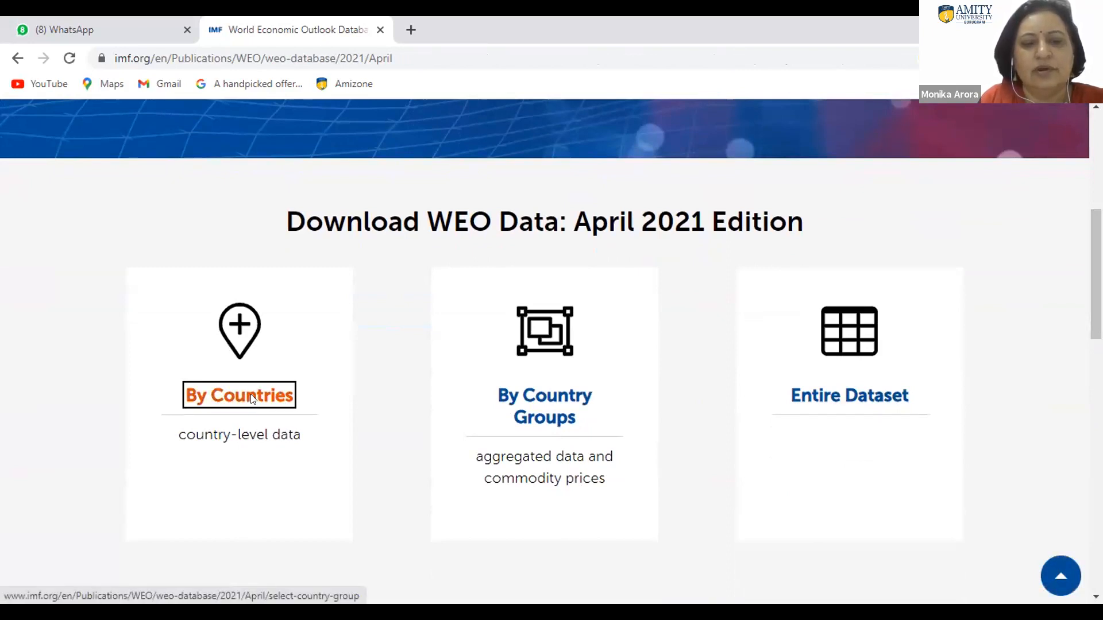
Step: Choose the All Countries group, keep every country selected and continue to the subject selection
{"action": "scroll", "coordinate": [552, 353], "scroll_direction": "down", "scroll_amount": 9}
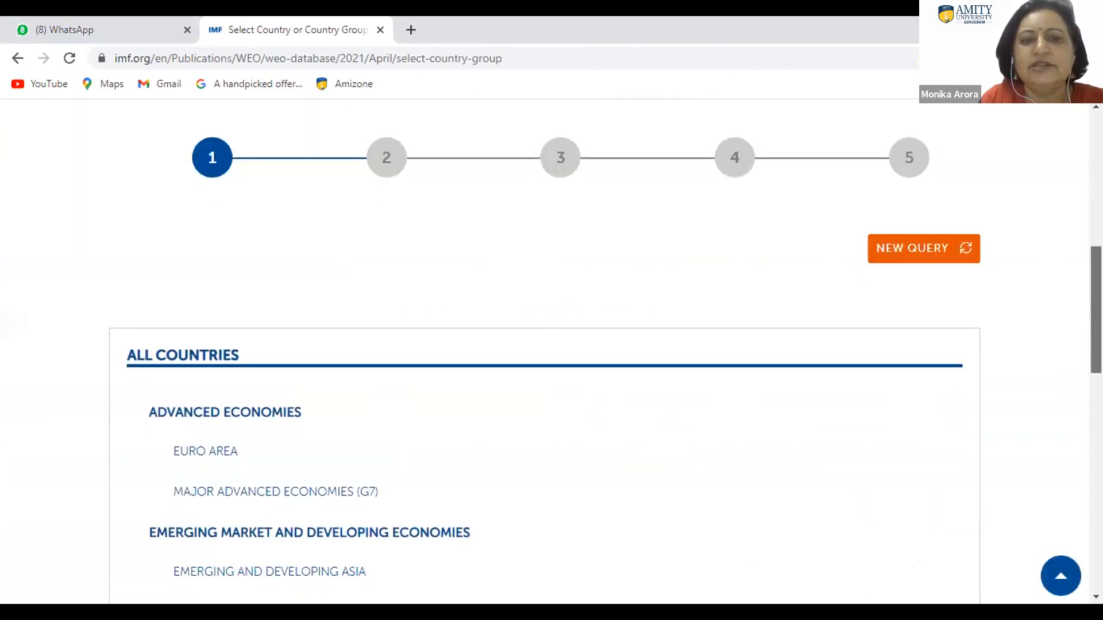
{"action": "left_click", "coordinate": [197, 360]}
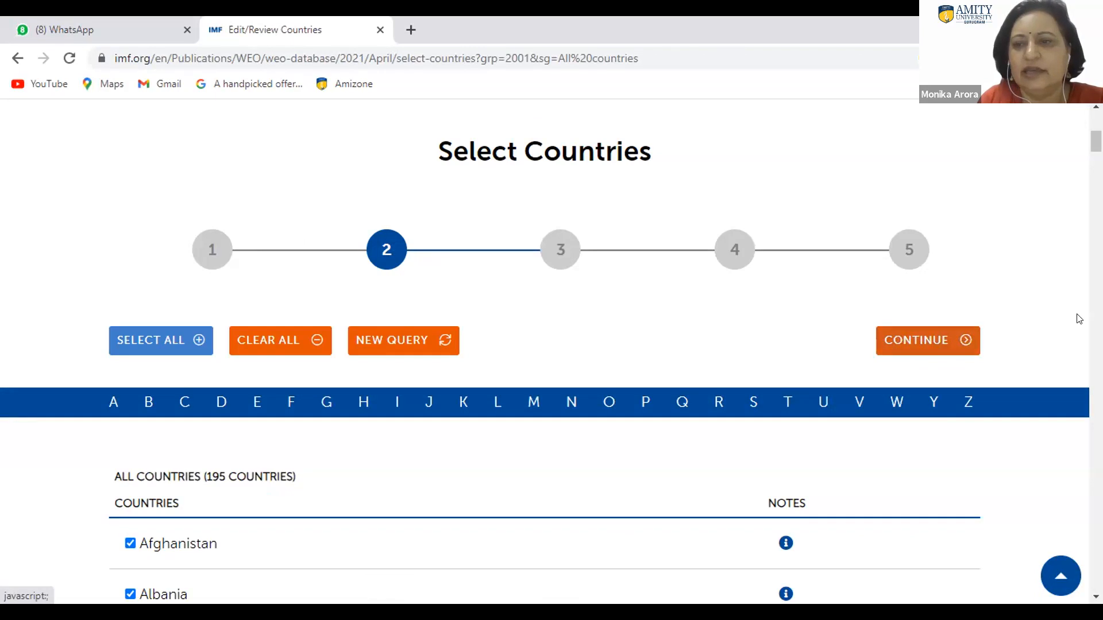
{"action": "left_click", "coordinate": [911, 341]}
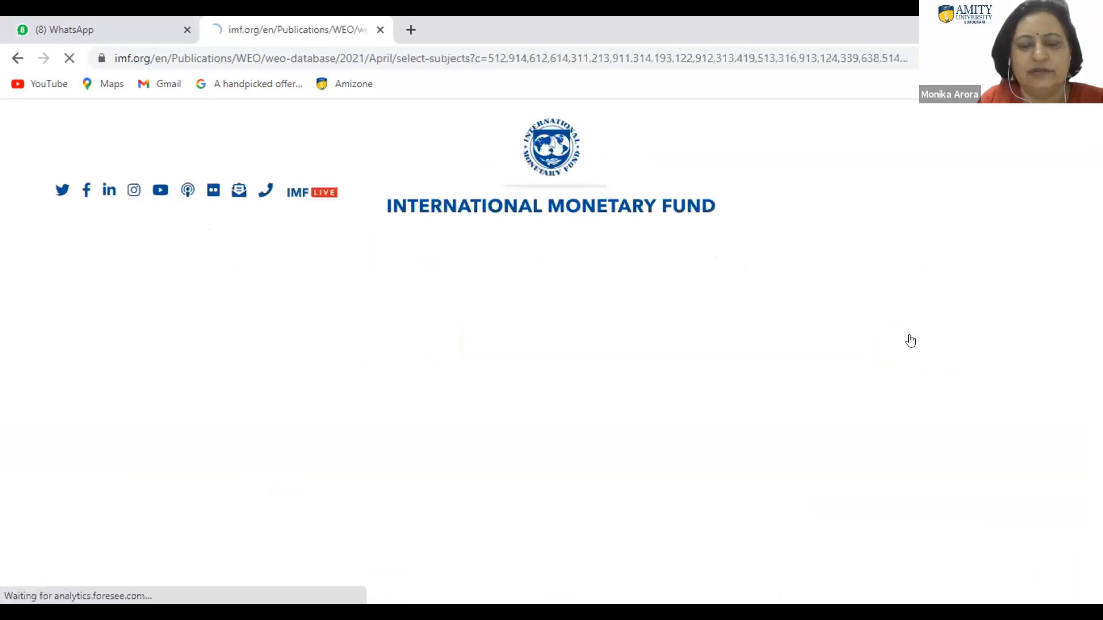
Step: Select the subject Gross domestic product, current prices (national currency) and continue to the date range
{"action": "scroll", "coordinate": [546, 350], "scroll_direction": "down", "scroll_amount": 15}
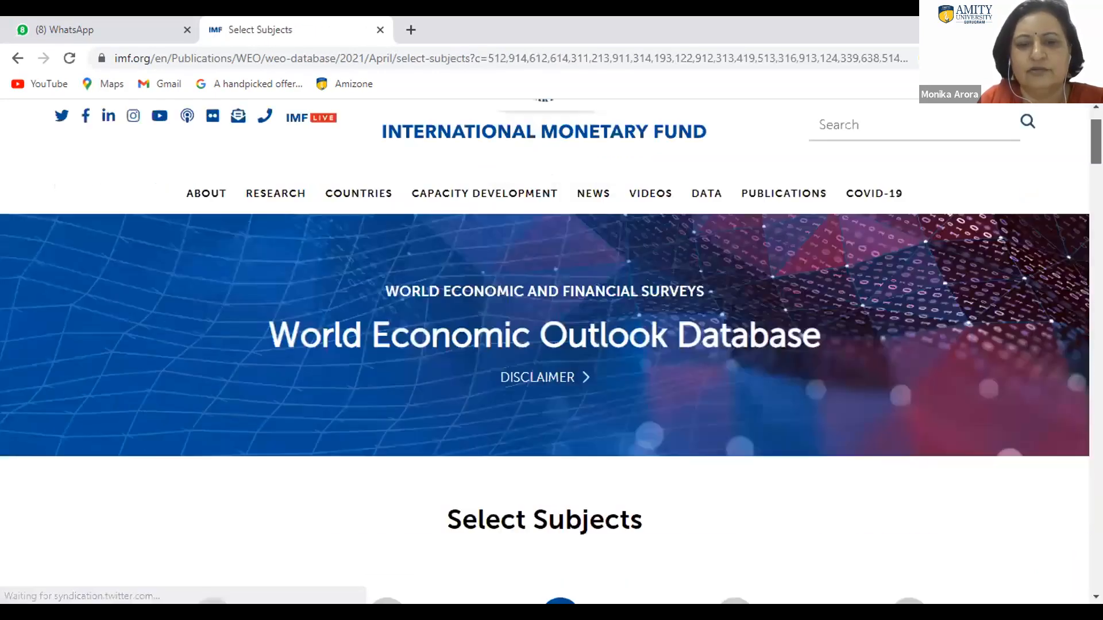
{"action": "scroll", "coordinate": [494, 308], "scroll_direction": "up", "scroll_amount": 2}
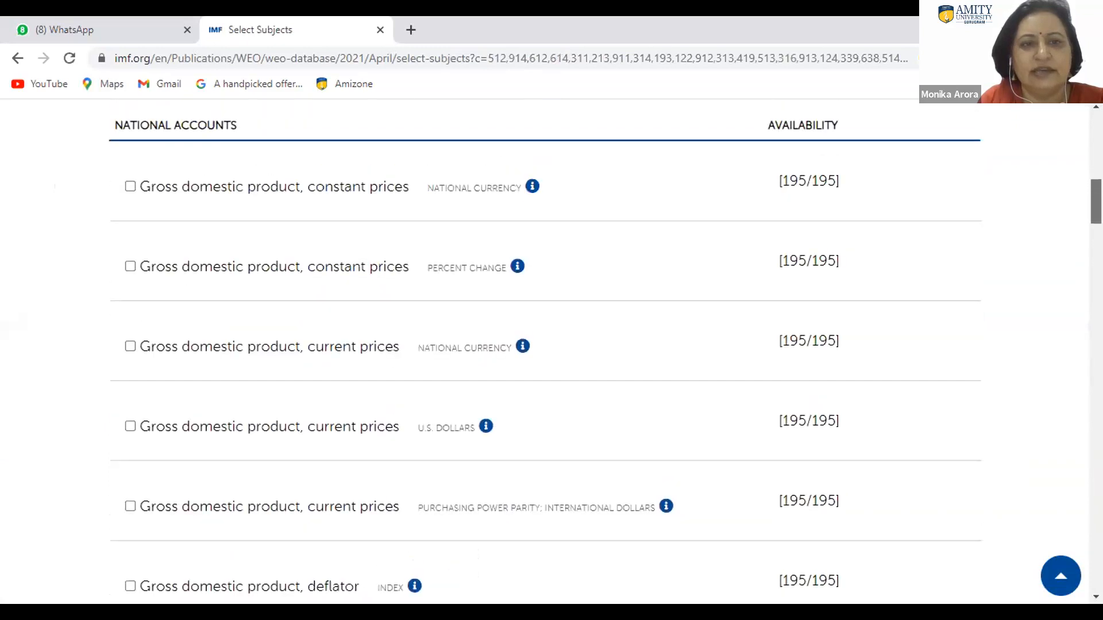
{"action": "left_click", "coordinate": [130, 383]}
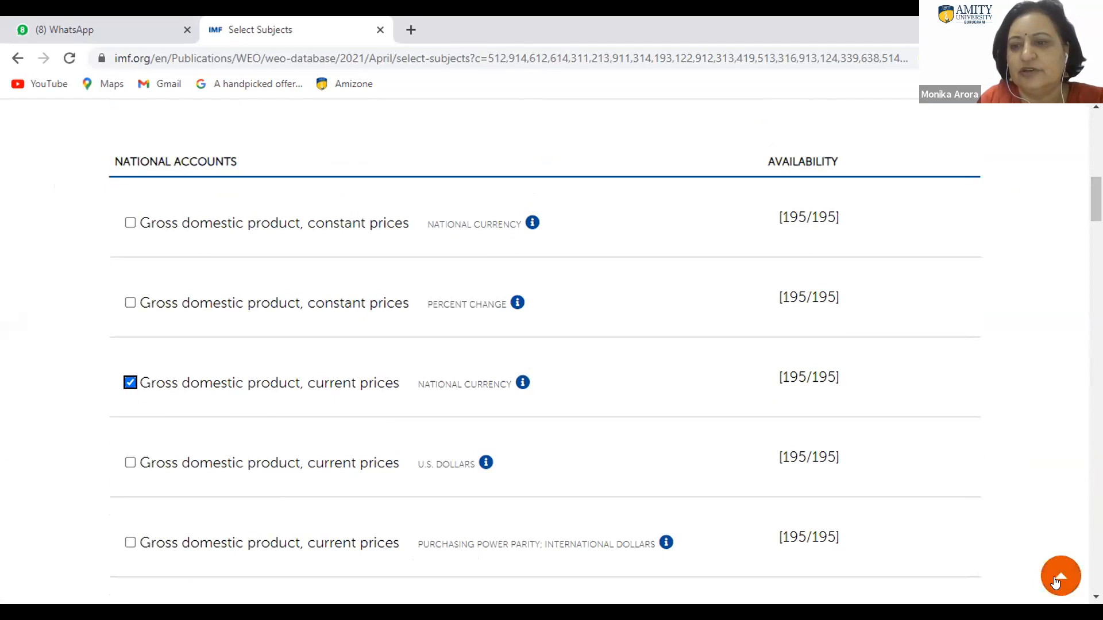
{"action": "scroll", "coordinate": [941, 299], "scroll_direction": "up", "scroll_amount": 3}
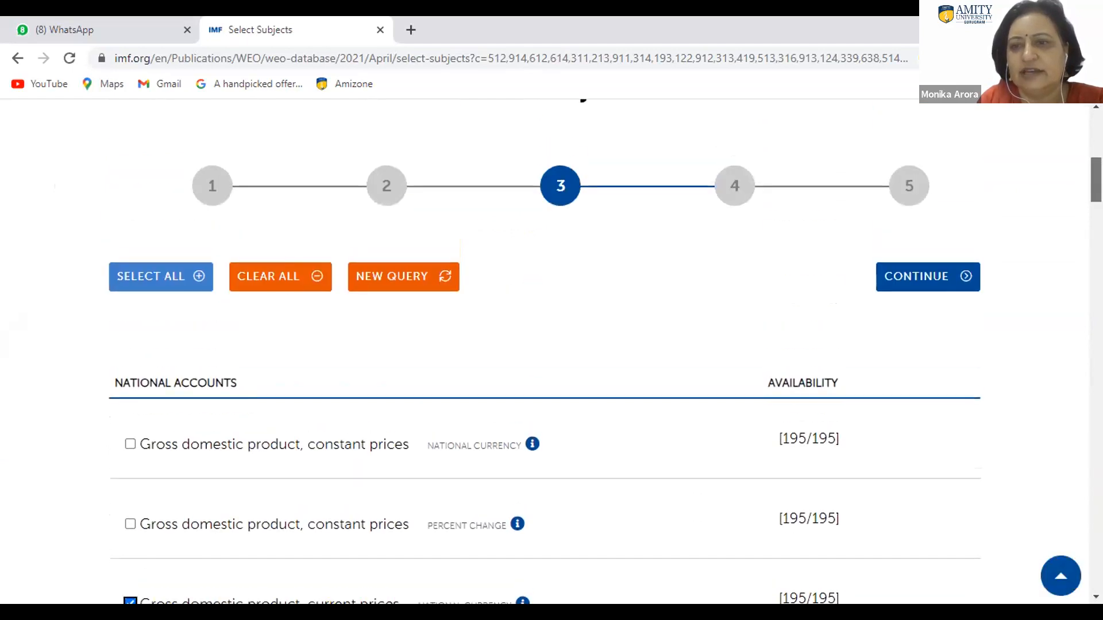
{"action": "left_click", "coordinate": [921, 283]}
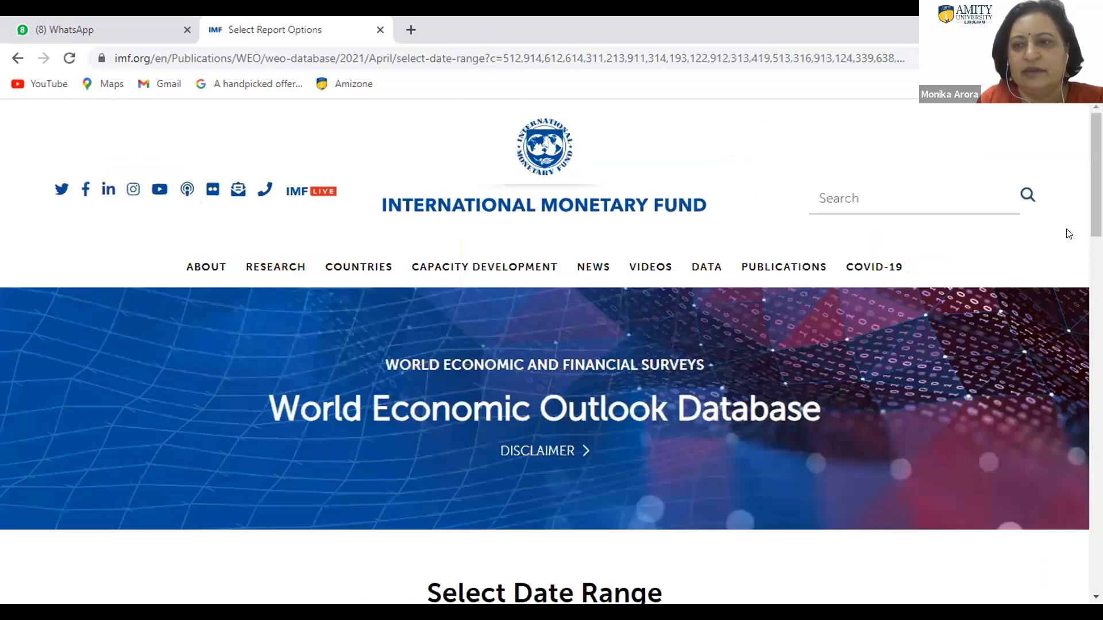
Step: Prepare the report for 2019 to 2026 and examine its table of countries and yearly values
{"action": "left_click_drag", "start_coordinate": [1096, 175], "coordinate": [1097, 280]}
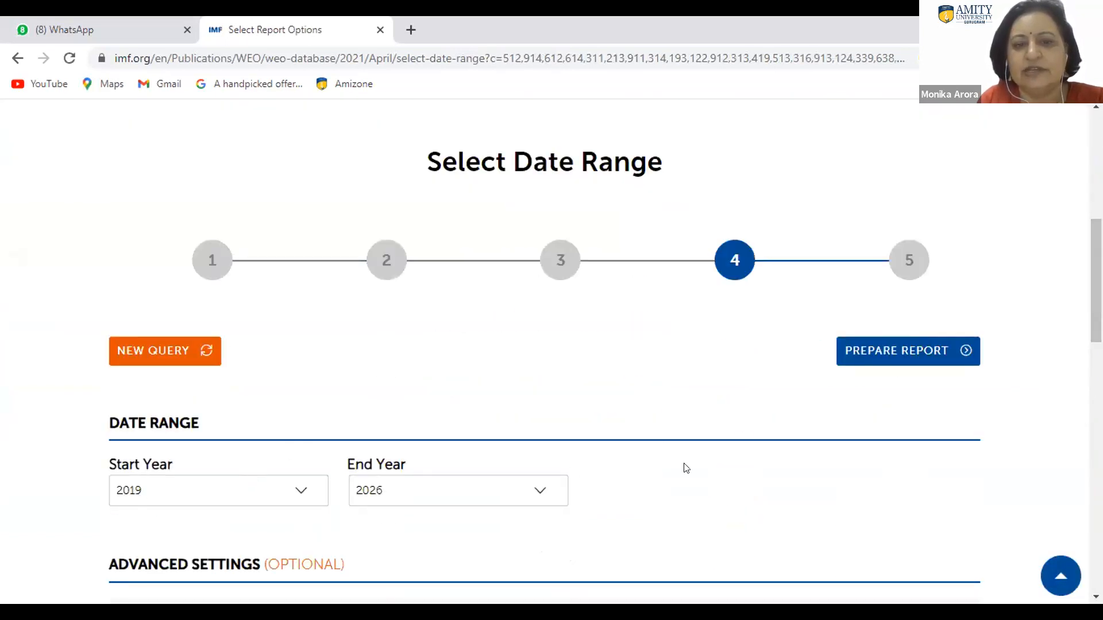
{"action": "left_click", "coordinate": [900, 357]}
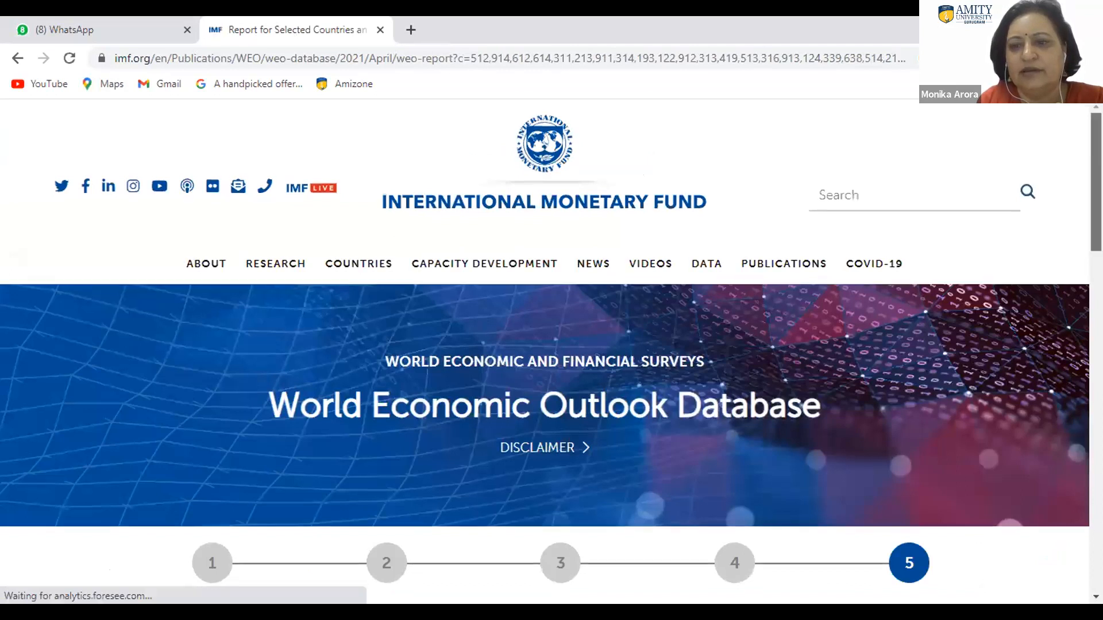
{"action": "scroll", "coordinate": [551, 351], "scroll_direction": "down", "scroll_amount": 4}
{"action": "scroll", "coordinate": [843, 417], "scroll_direction": "down", "scroll_amount": 4}
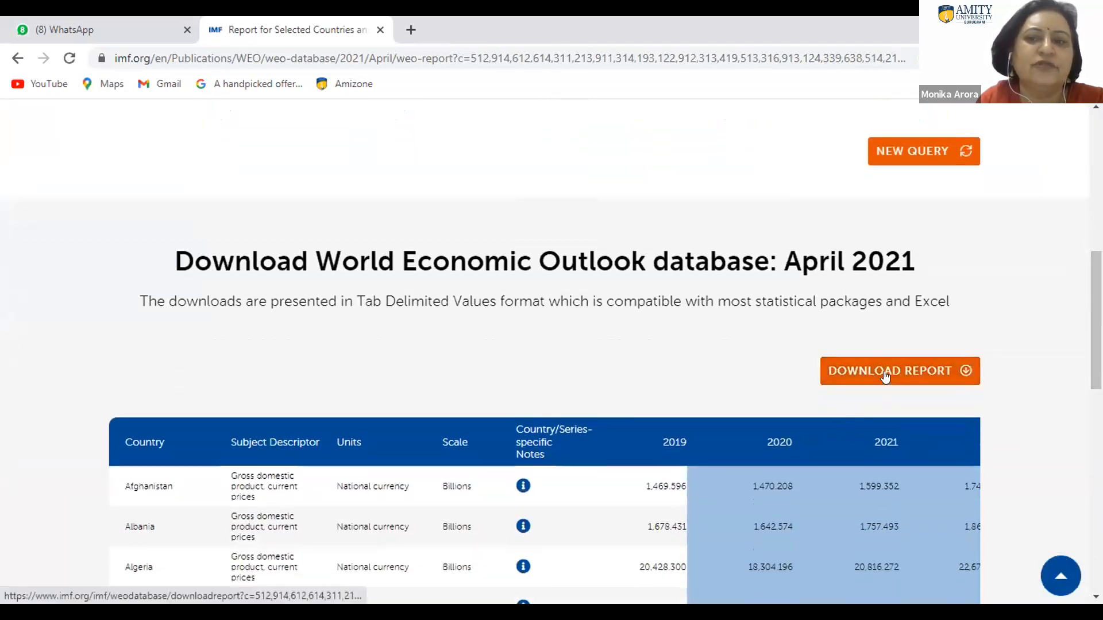
Step: Copy the report page's URL and send it to the DV Power BI 17-21 July group in WhatsApp Web
{"action": "left_click_drag", "start_coordinate": [1096, 320], "coordinate": [1096, 182]}
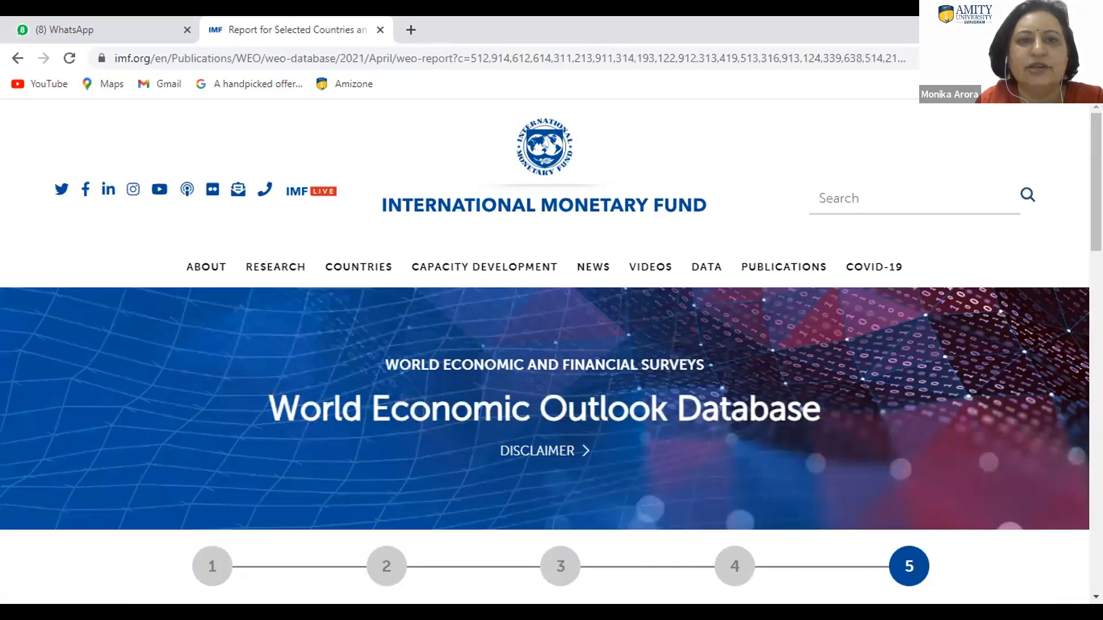
{"action": "left_click", "coordinate": [403, 57]}
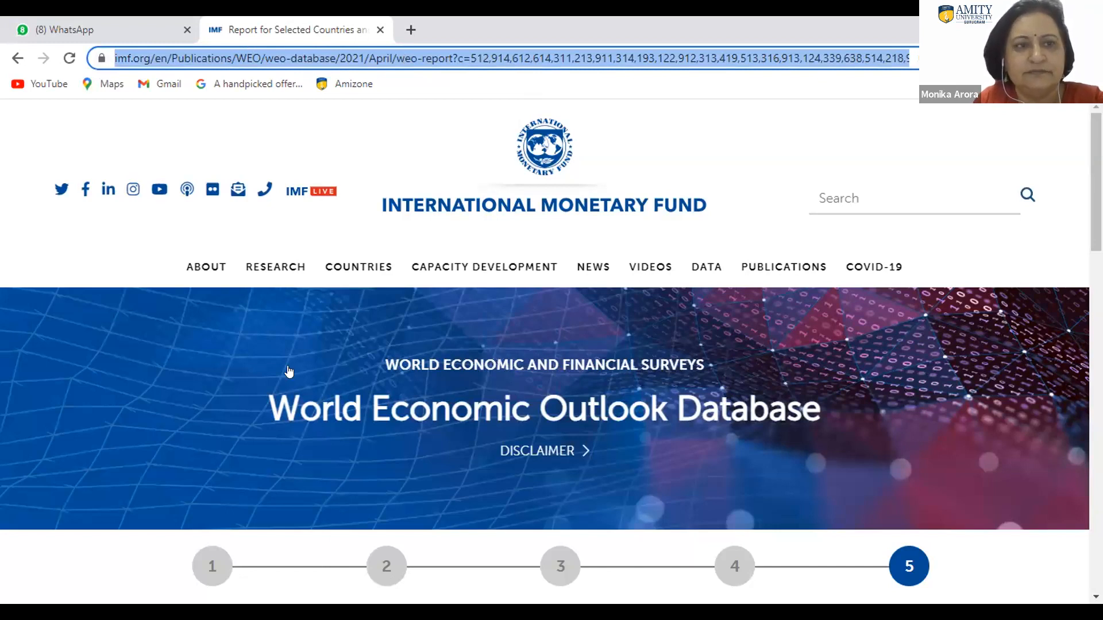
{"action": "left_click", "coordinate": [78, 24]}
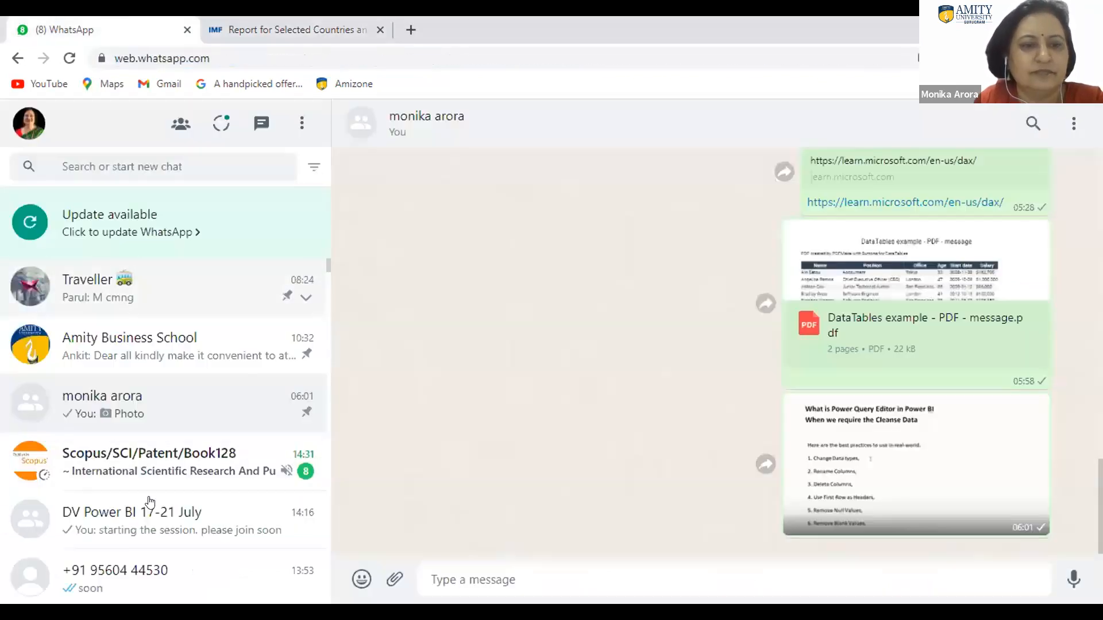
{"action": "left_click", "coordinate": [139, 530]}
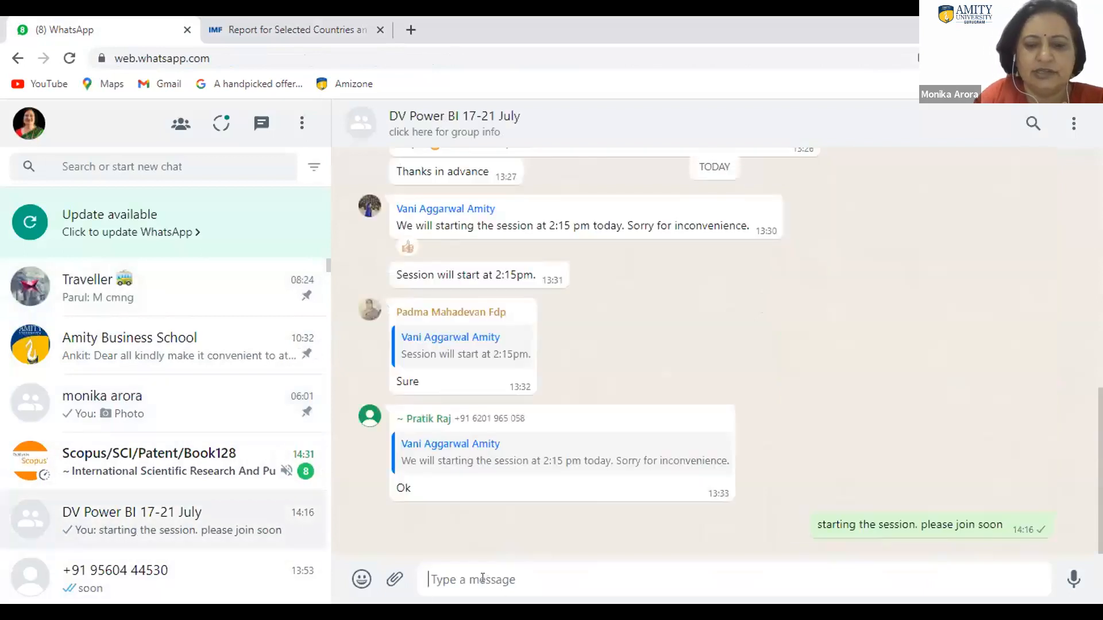
{"action": "key", "text": "ctrl+v"}
{"action": "key", "text": "Return"}
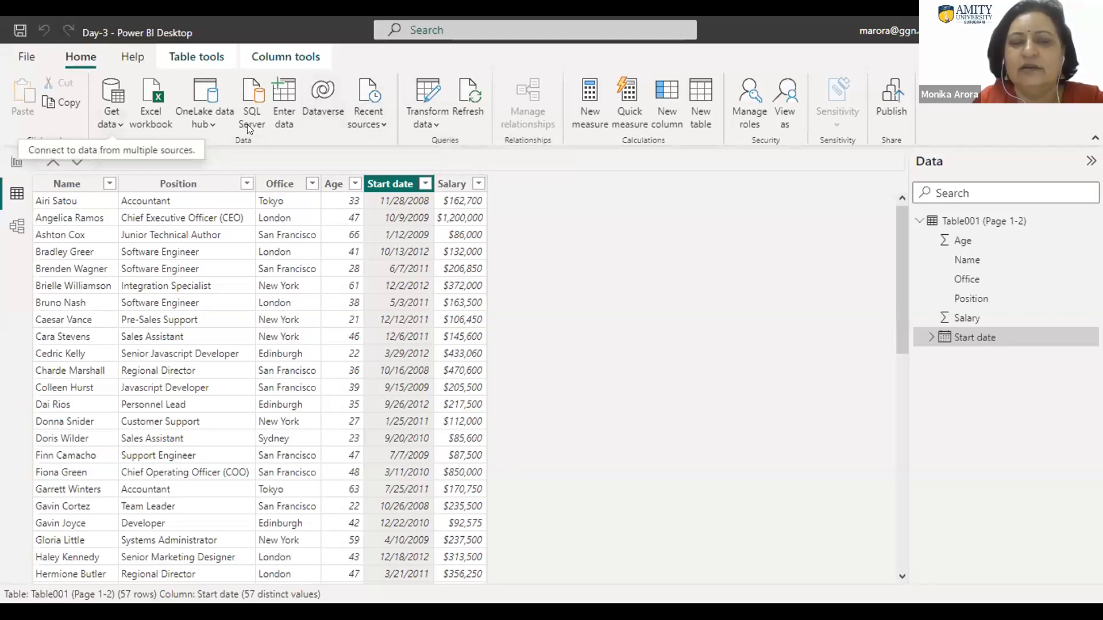
{"action": "left_click", "coordinate": [112, 118]}
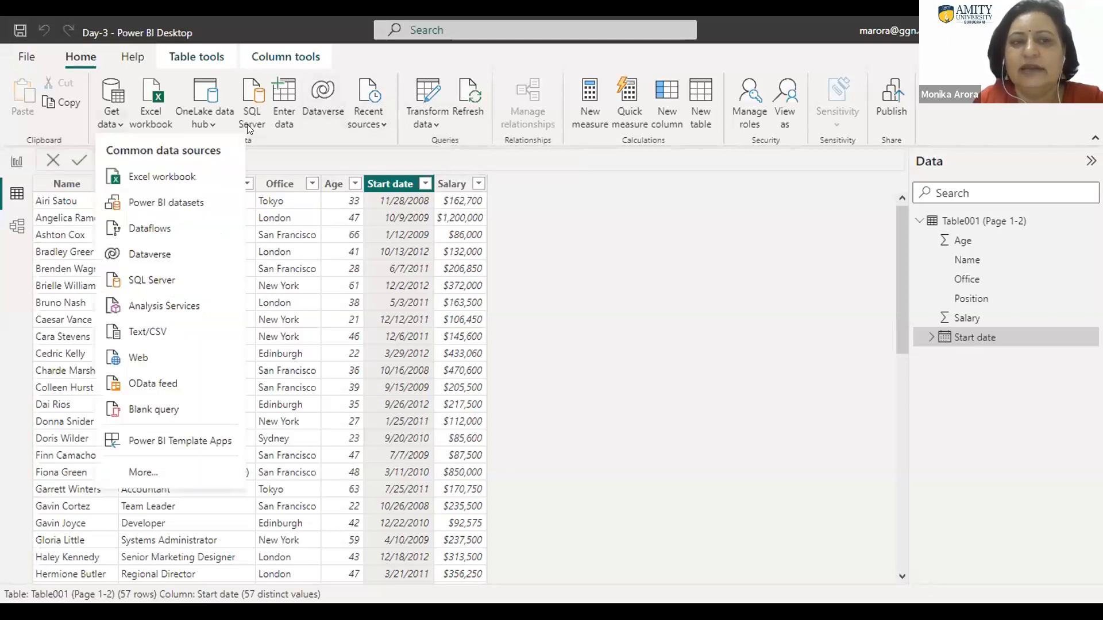
{"action": "left_click", "coordinate": [136, 359]}
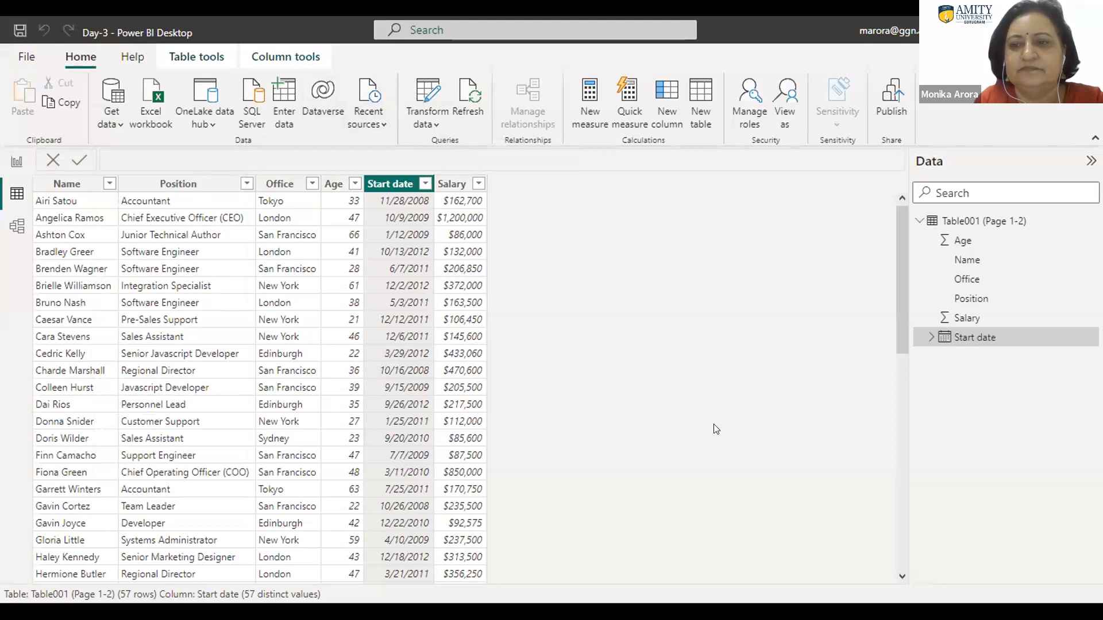
{"action": "left_click", "coordinate": [318, 314]}
{"action": "key", "text": "ctrl+v"}
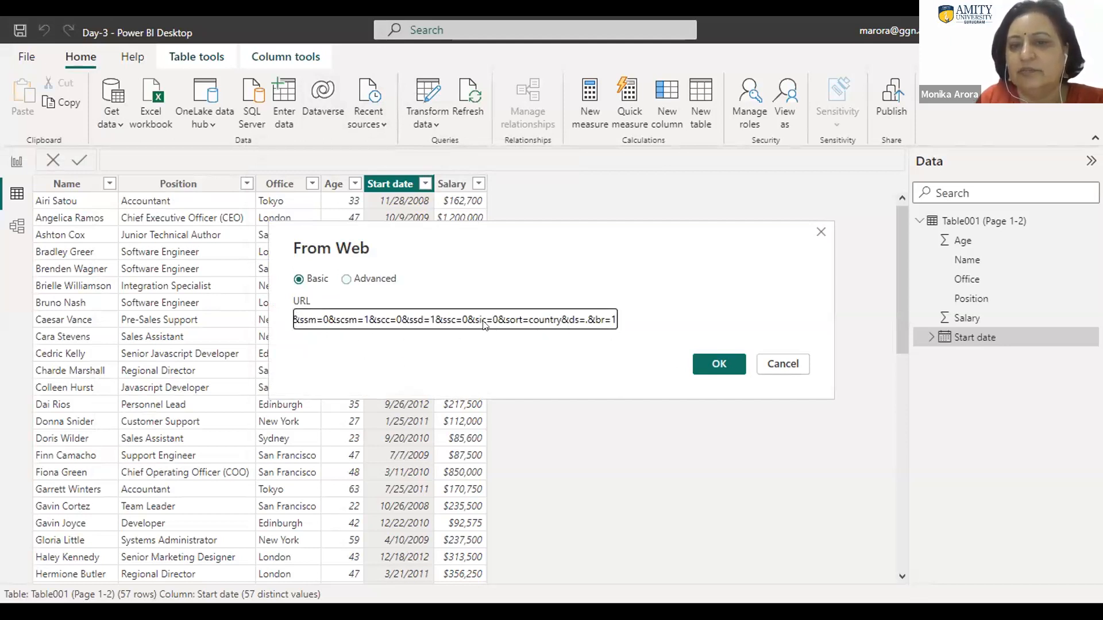
{"action": "left_click", "coordinate": [713, 364]}
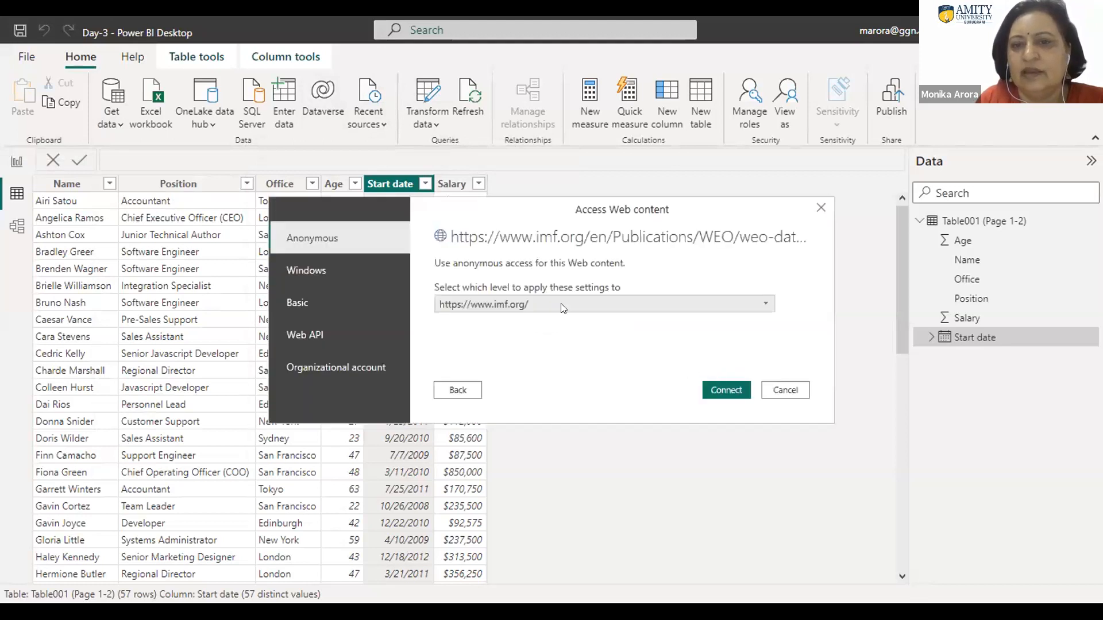
{"action": "left_click", "coordinate": [726, 391]}
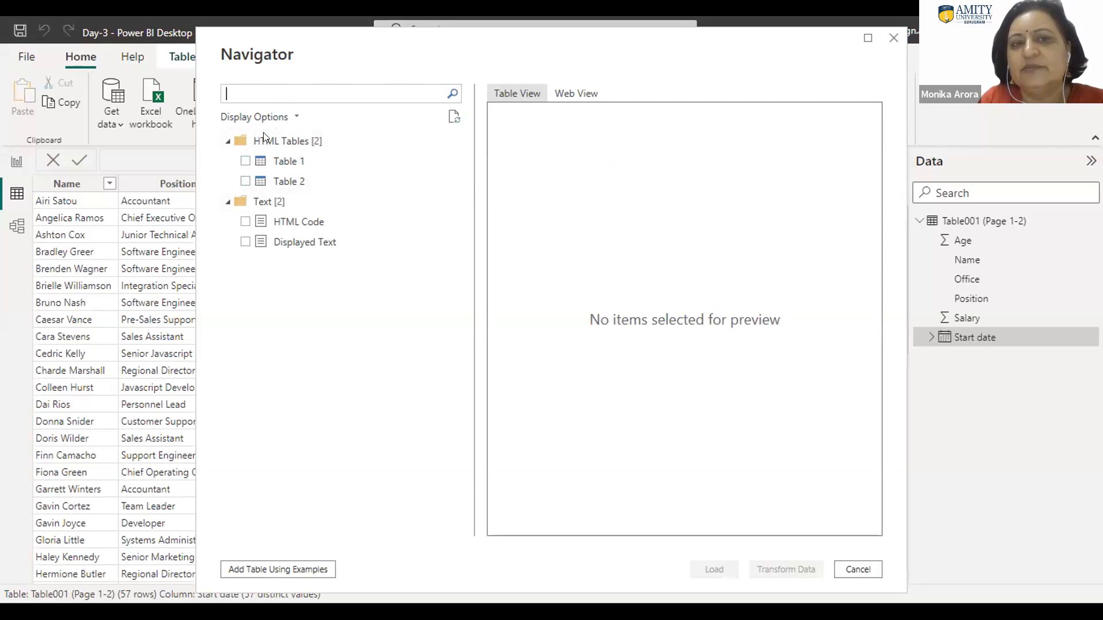
Step: Preview Table 1 across its columns and Table 2, keeping only Table 2 selected
{"action": "left_click", "coordinate": [246, 161]}
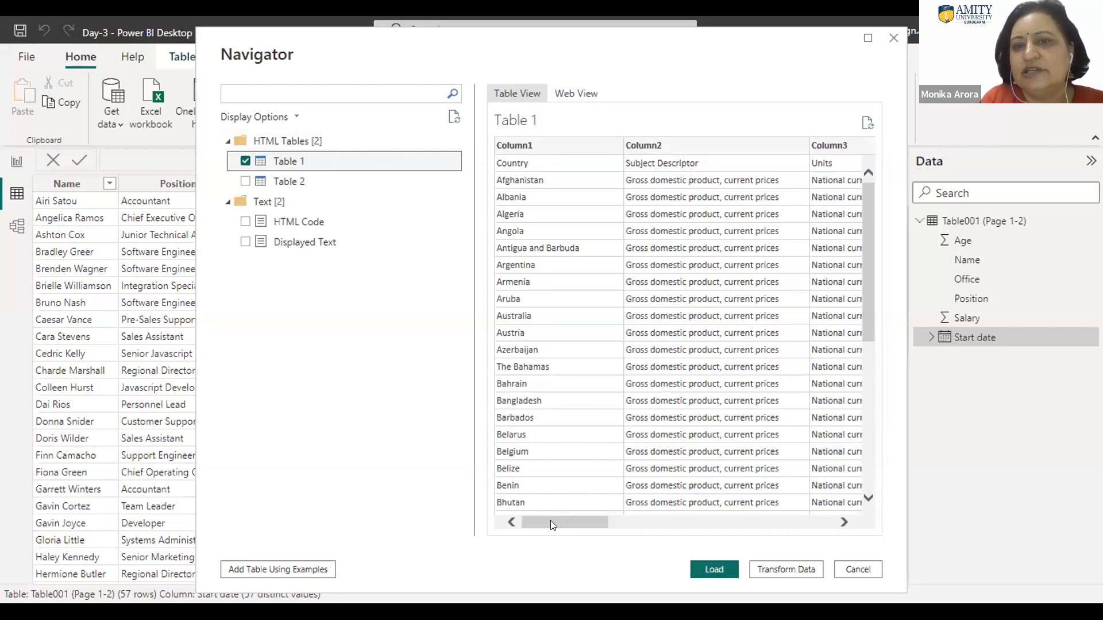
{"action": "left_click_drag", "start_coordinate": [550, 520], "coordinate": [822, 510]}
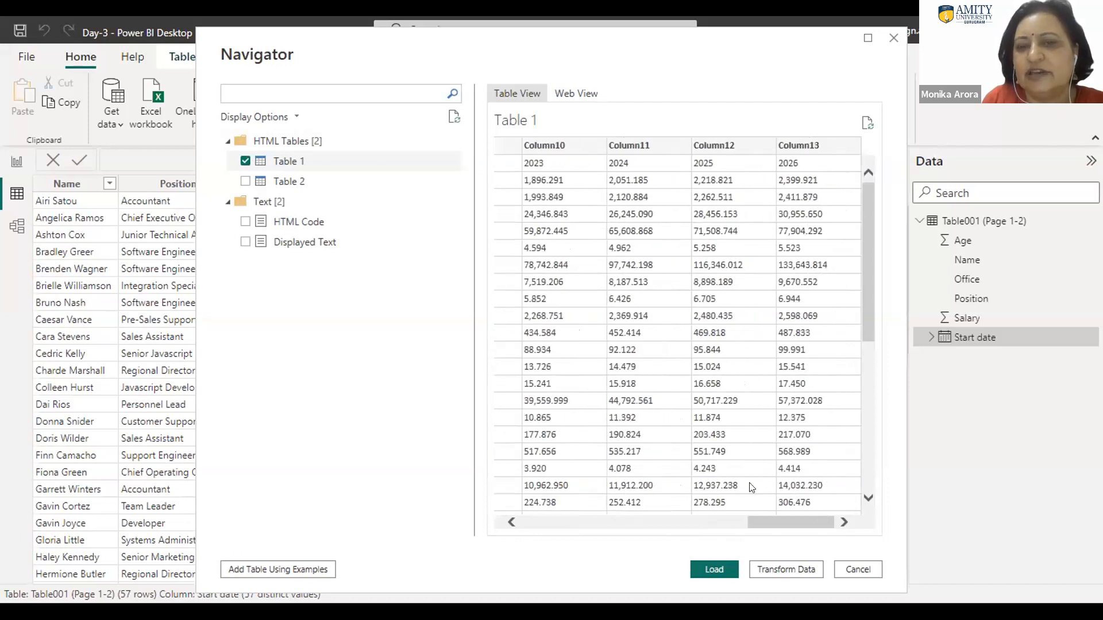
{"action": "left_click", "coordinate": [245, 182]}
{"action": "left_click", "coordinate": [245, 161]}
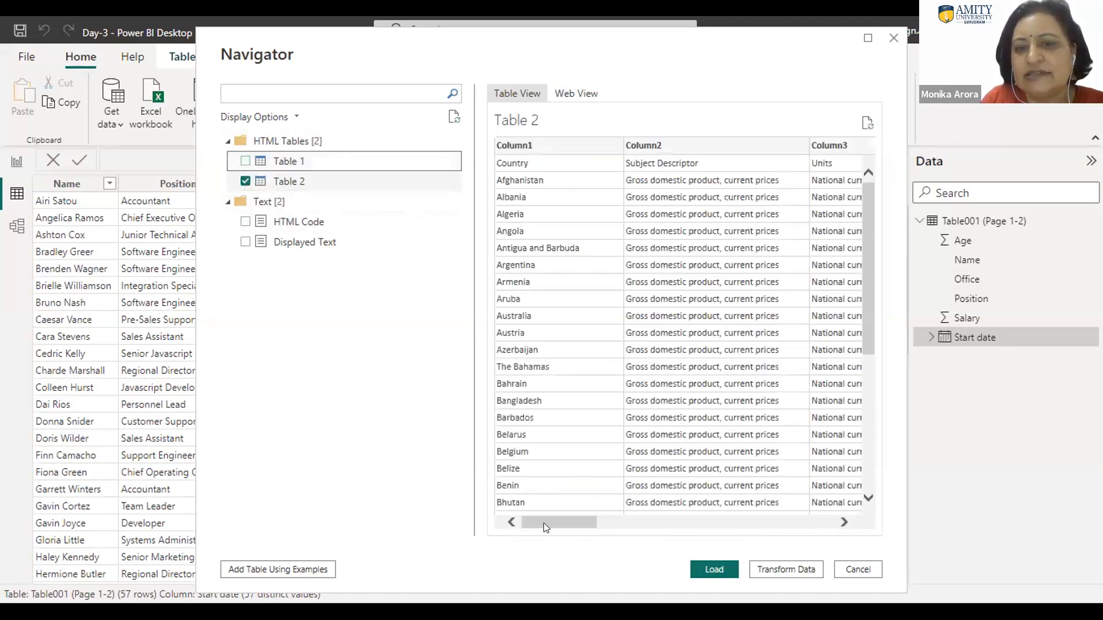
{"action": "left_click_drag", "start_coordinate": [546, 526], "coordinate": [534, 506]}
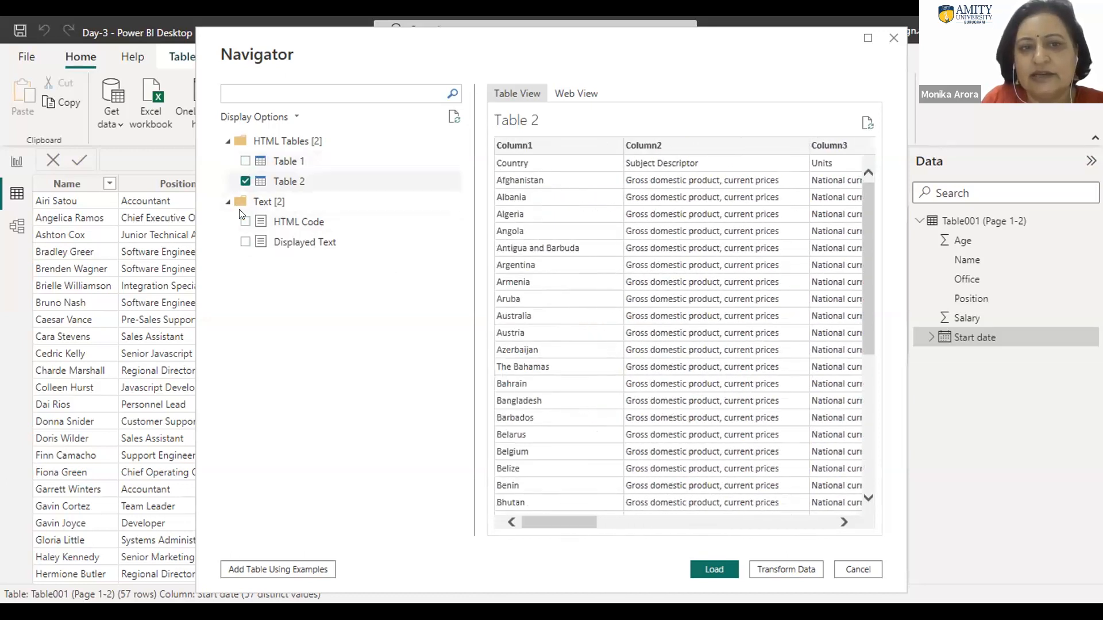
Step: Preview the HTML Code and Displayed Text items, and leave both unselected
{"action": "left_click", "coordinate": [243, 224]}
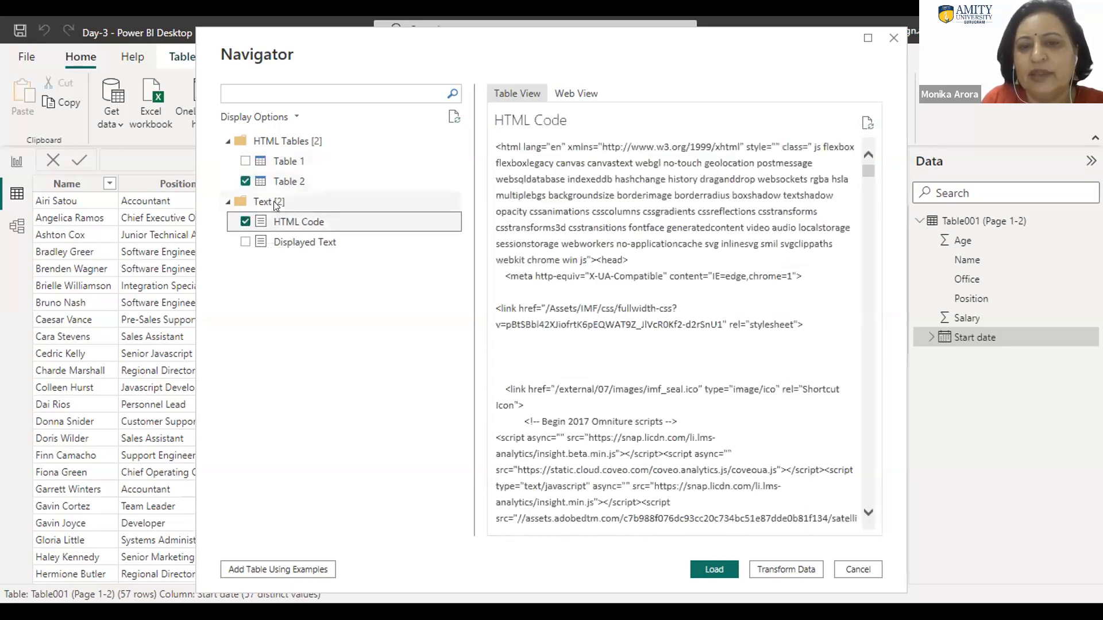
{"action": "left_click", "coordinate": [245, 242]}
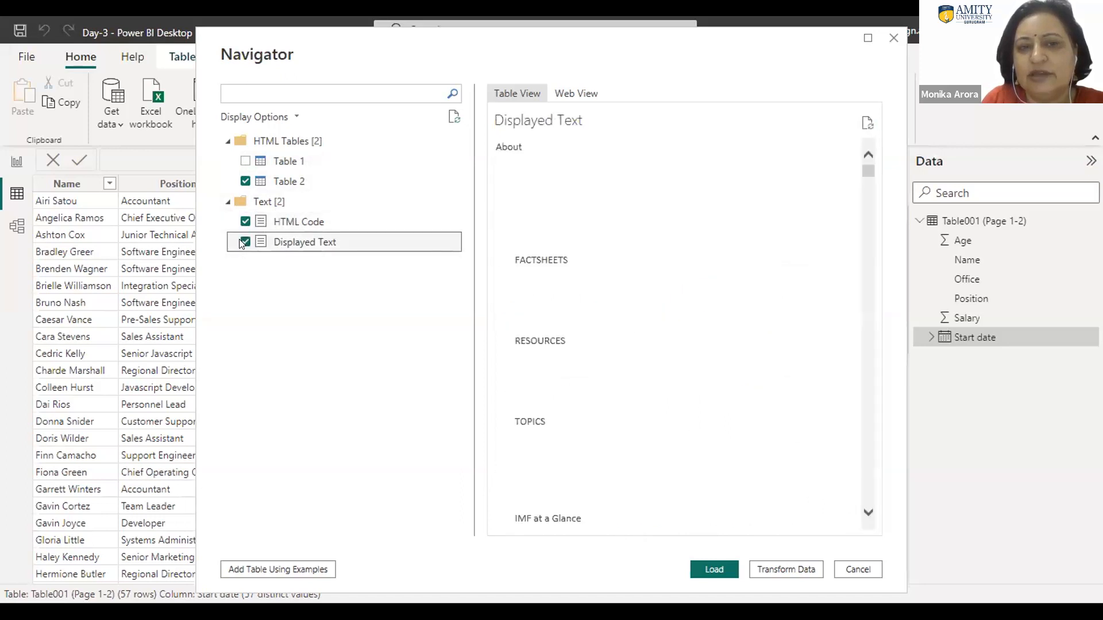
{"action": "left_click", "coordinate": [244, 242]}
{"action": "left_click", "coordinate": [245, 221]}
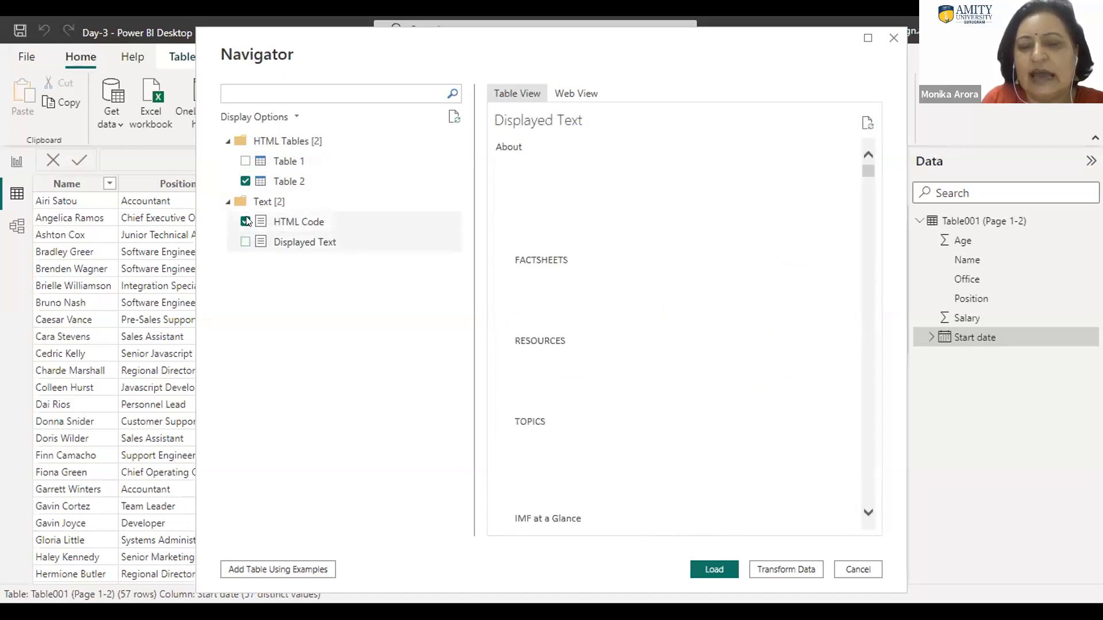
Step: Select only Table 1 from the HTML tables instead of Table 2 and load it into the report
{"action": "left_click", "coordinate": [245, 181]}
{"action": "left_click", "coordinate": [244, 161]}
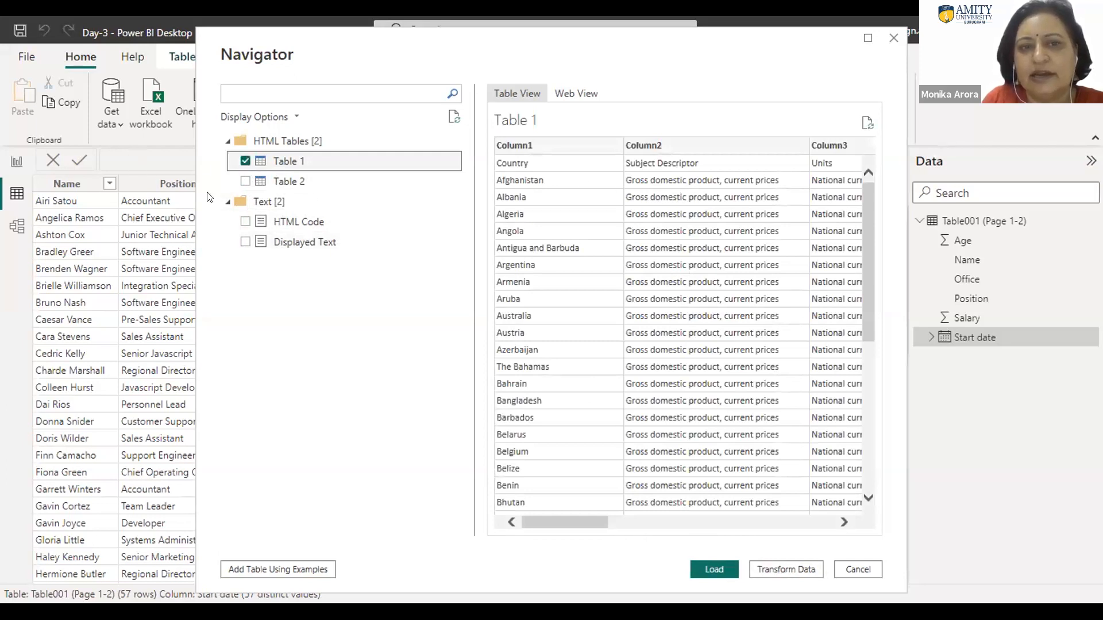
{"action": "left_click", "coordinate": [246, 181]}
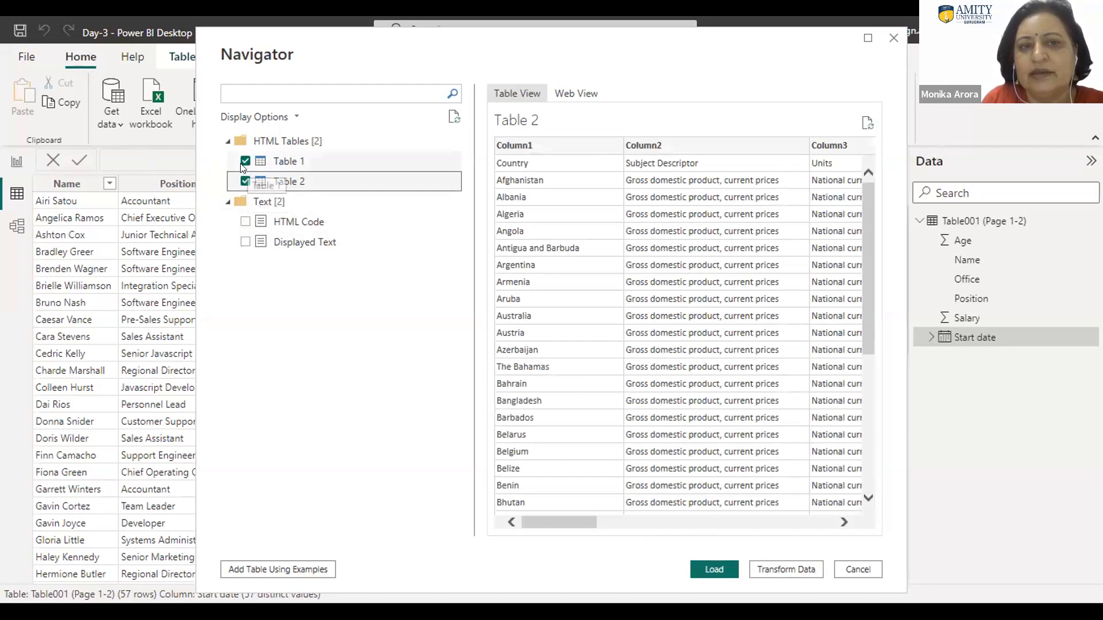
{"action": "left_click", "coordinate": [244, 181]}
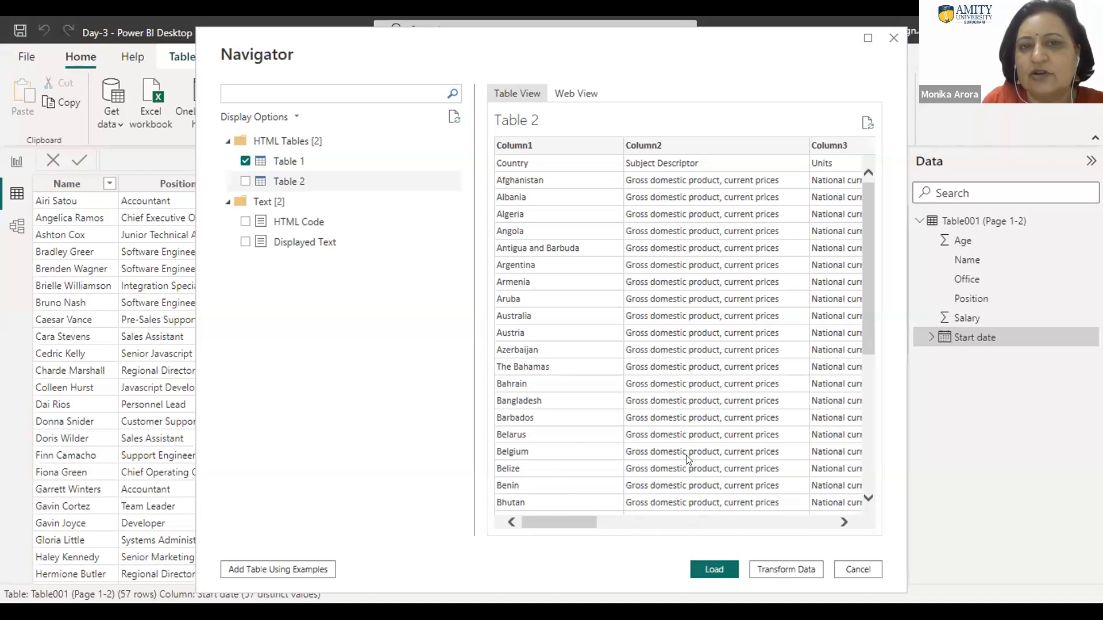
{"action": "left_click", "coordinate": [714, 570]}
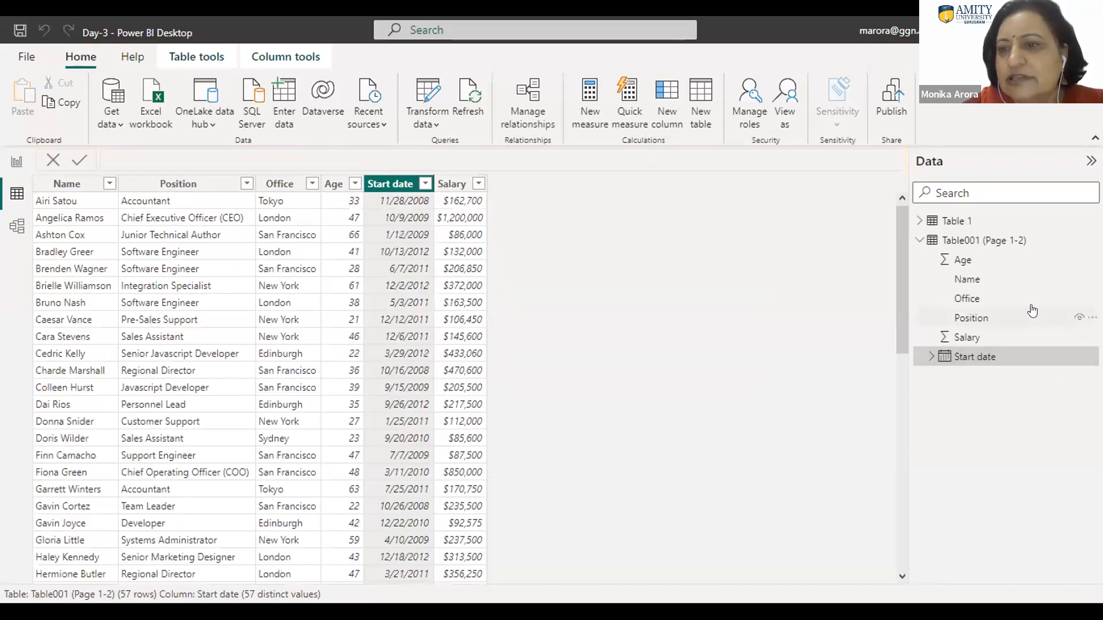
Step: Expand the loaded Table 1 to review its columns and its storage details
{"action": "left_click", "coordinate": [917, 222]}
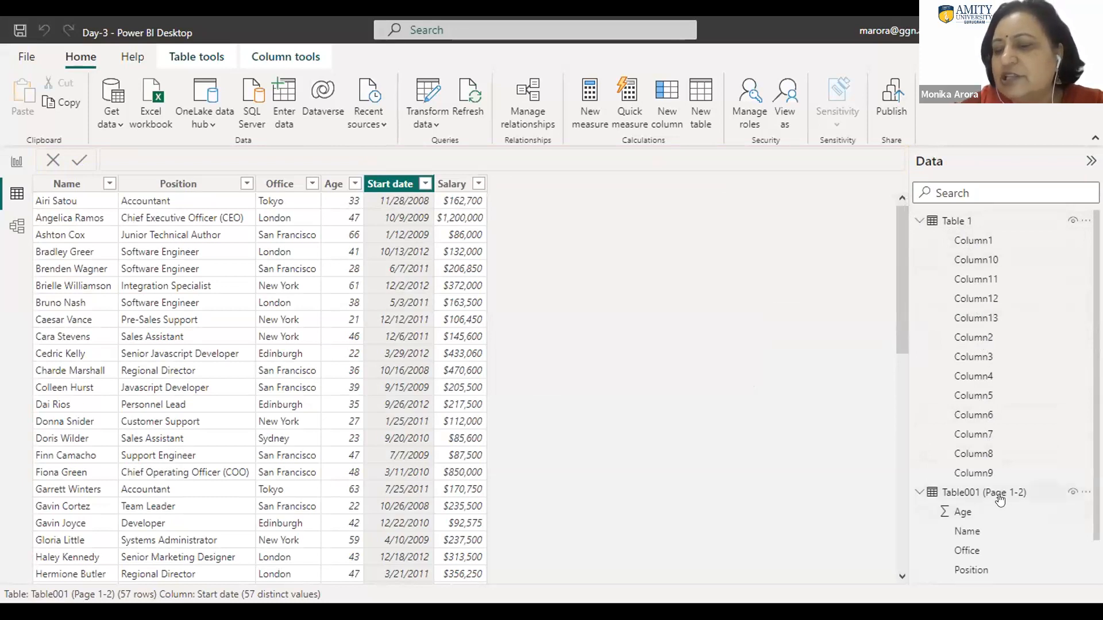
{"action": "mouse_move", "coordinate": [1004, 499]}
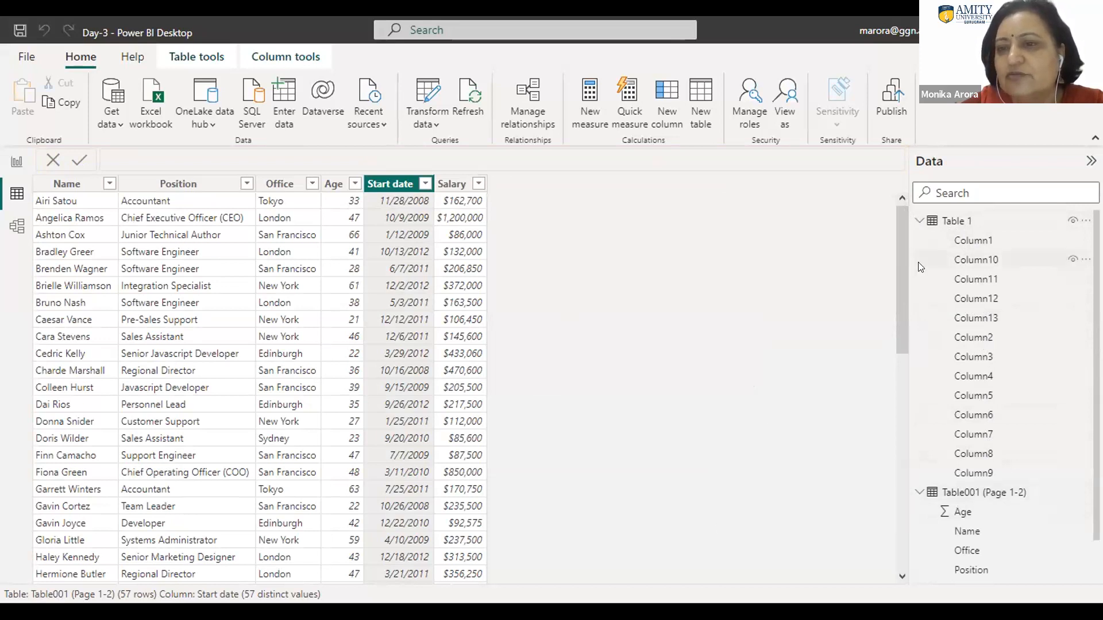
{"action": "mouse_move", "coordinate": [948, 221]}
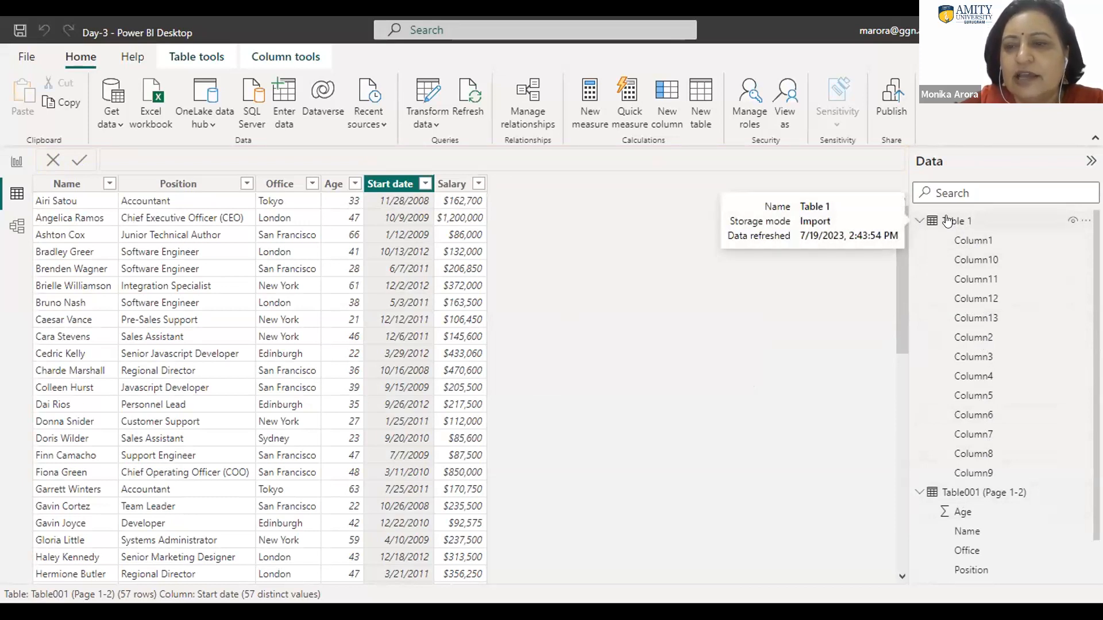
Step: Display Table 1's data and rename the table as GDP Currentprice
{"action": "left_click", "coordinate": [947, 222]}
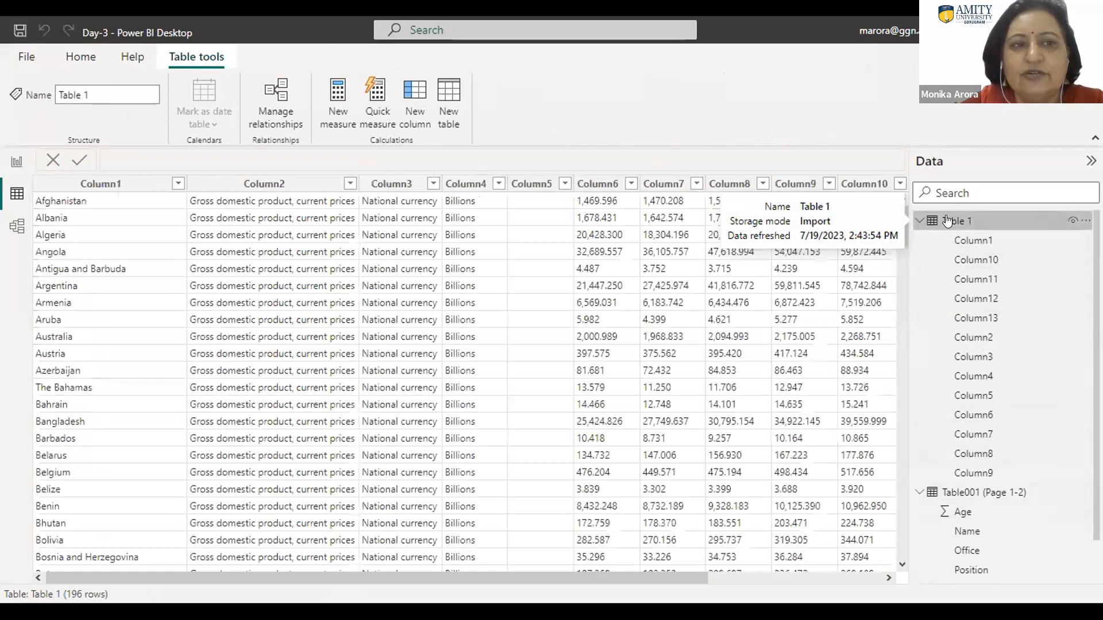
{"action": "left_click", "coordinate": [89, 93]}
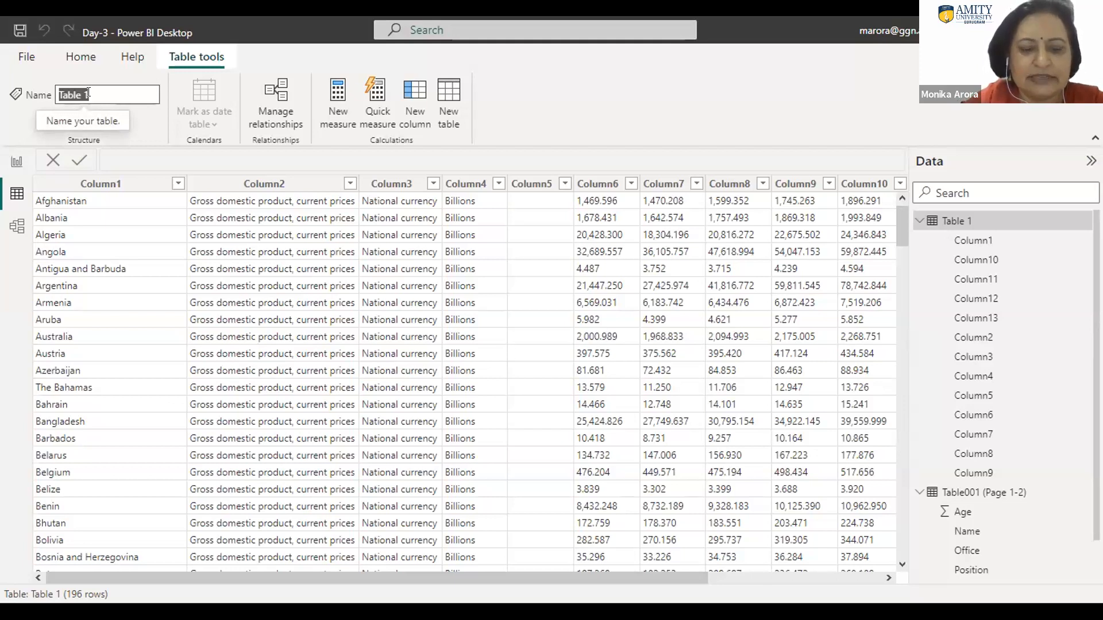
{"action": "type", "text": "GDP"}
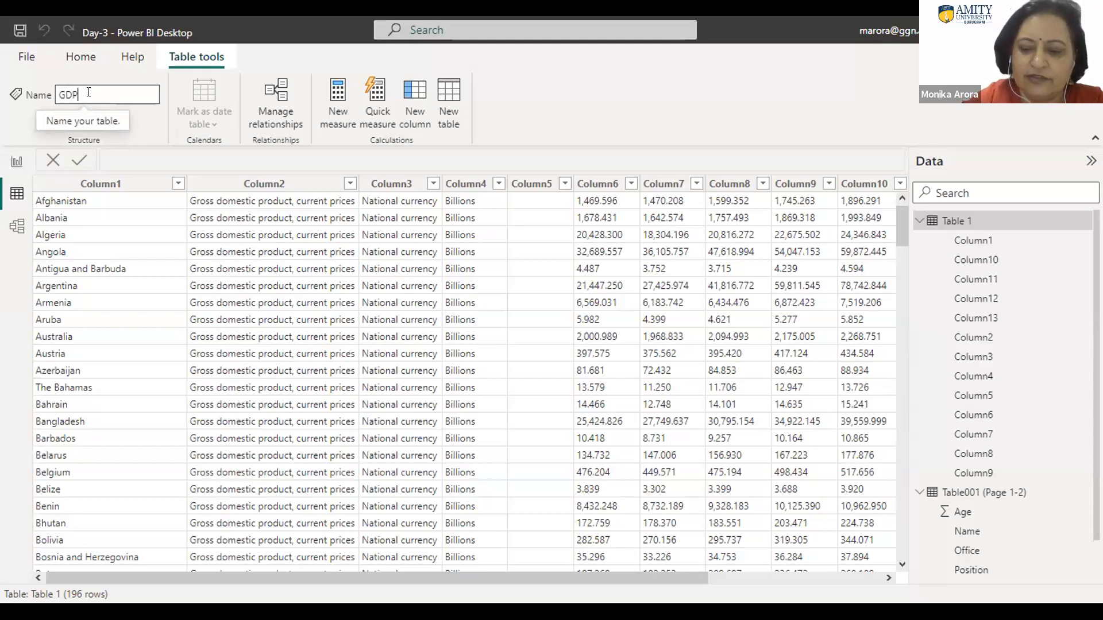
{"action": "type", "text": "Currentpro"}
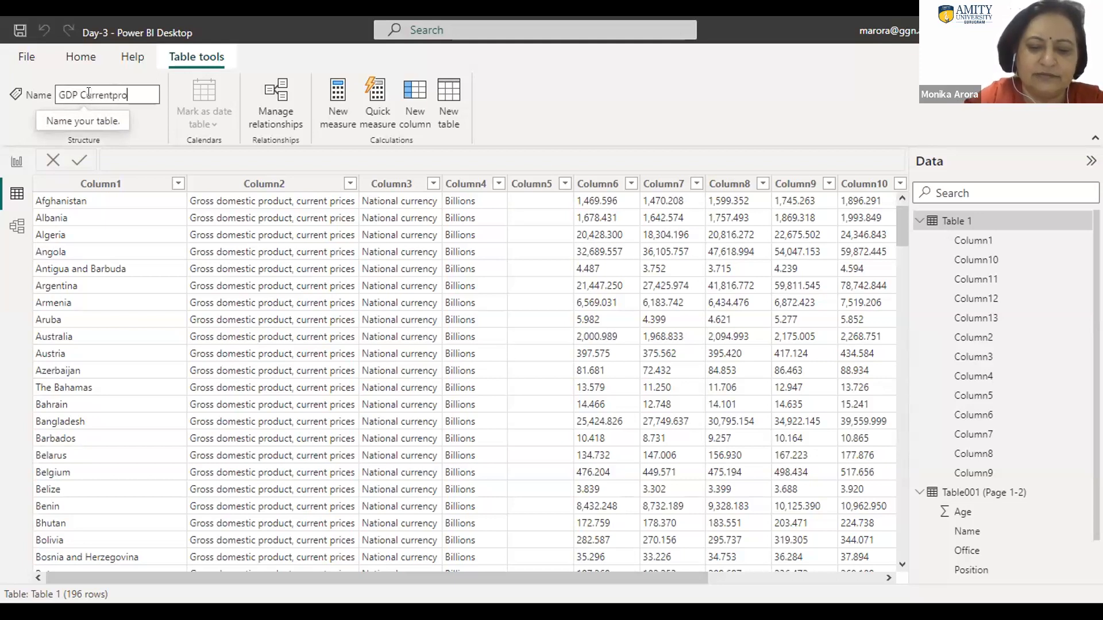
{"action": "key", "text": "BackSpace"}
{"action": "type", "text": "ice"}
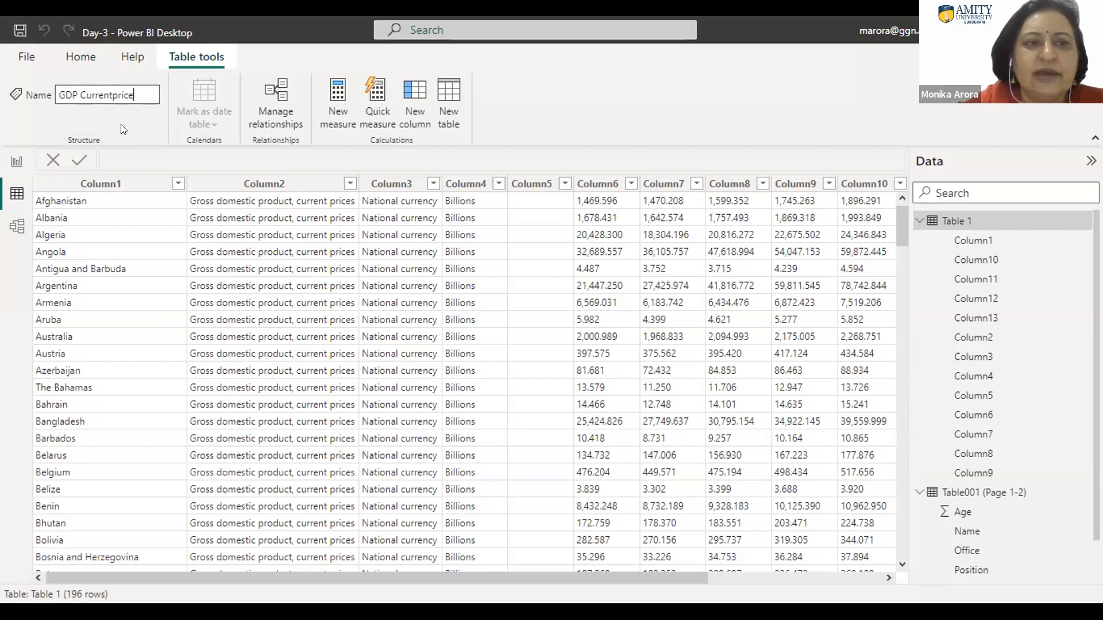
{"action": "key", "text": "Return"}
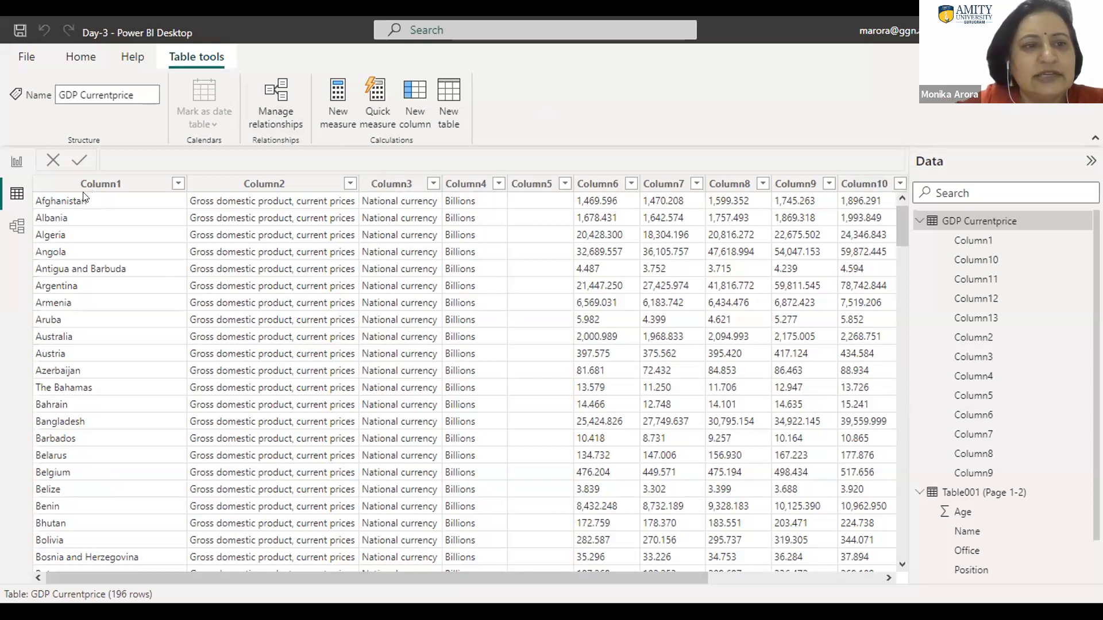
Step: Check the data types of Column1, Column2 and Column3 in the GDP Currentprice table
{"action": "left_click", "coordinate": [100, 184]}
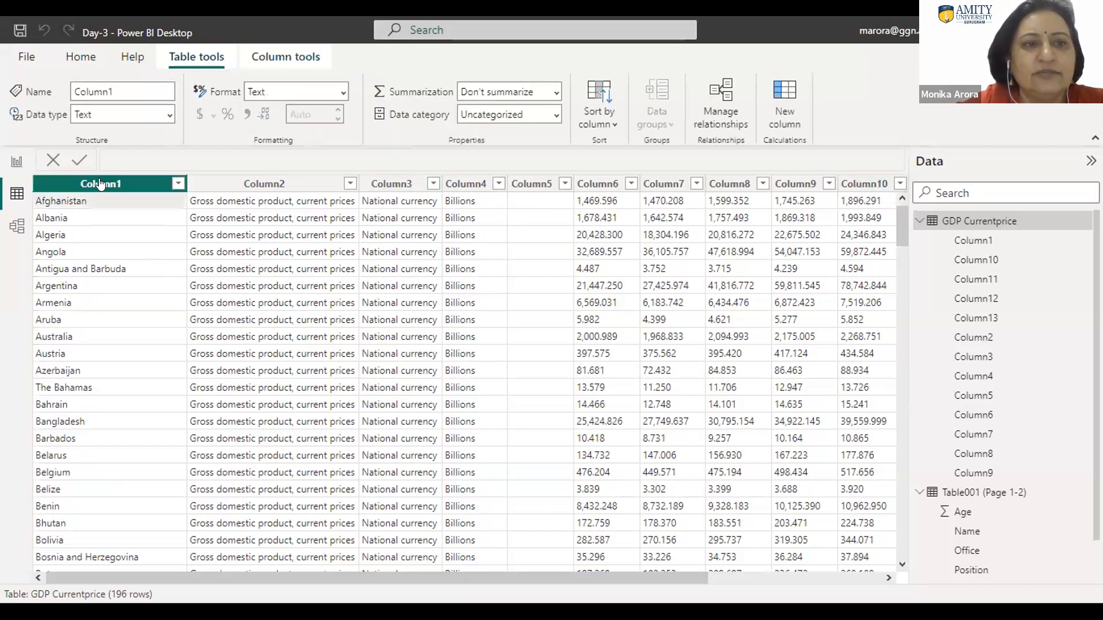
{"action": "left_click", "coordinate": [276, 184]}
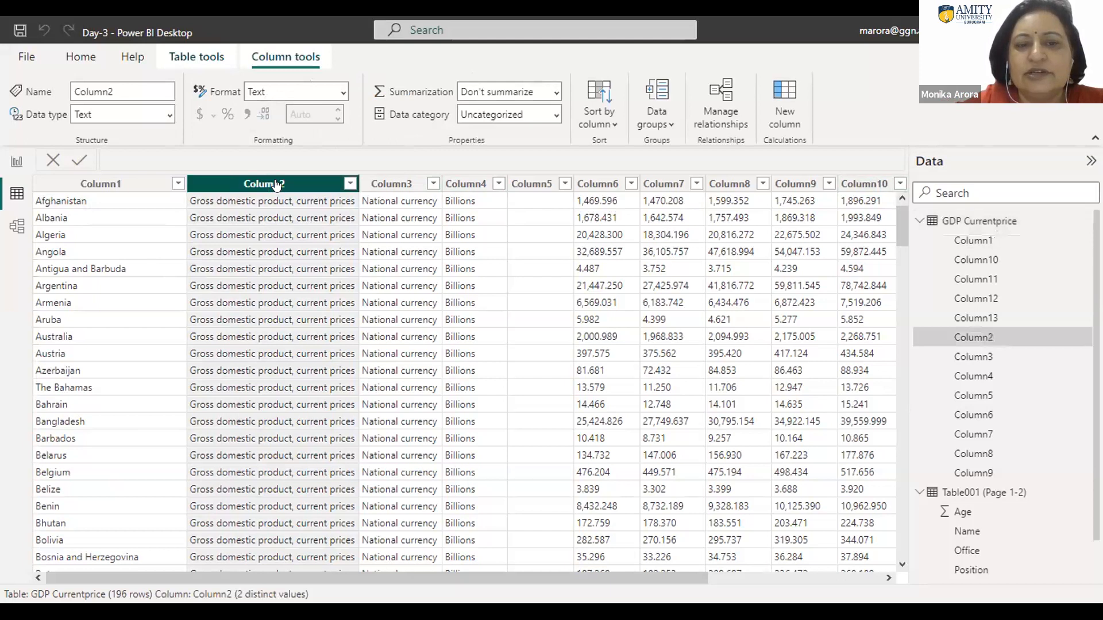
{"action": "left_click", "coordinate": [396, 185]}
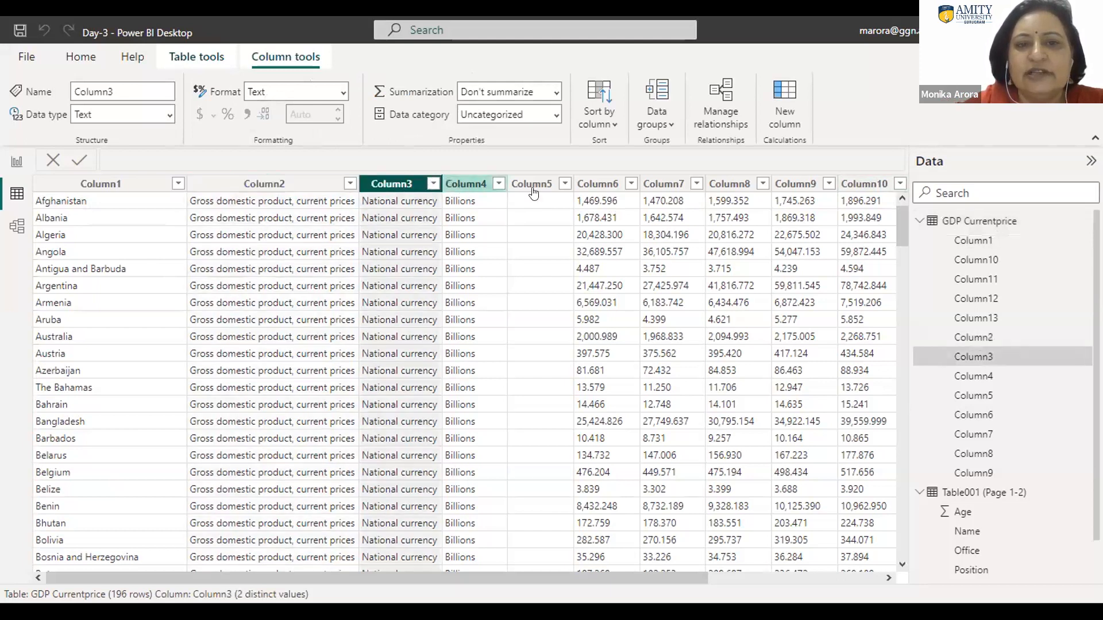
Step: Try to change Column6's data type to Decimal number, accepting the data type change
{"action": "left_click", "coordinate": [602, 183]}
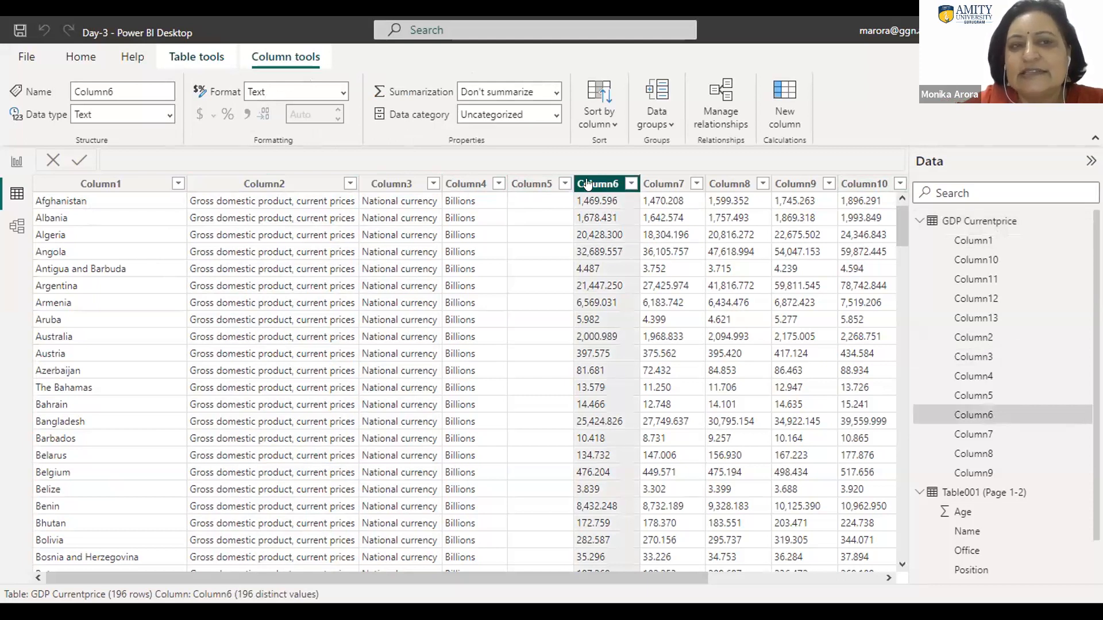
{"action": "left_click", "coordinate": [167, 115]}
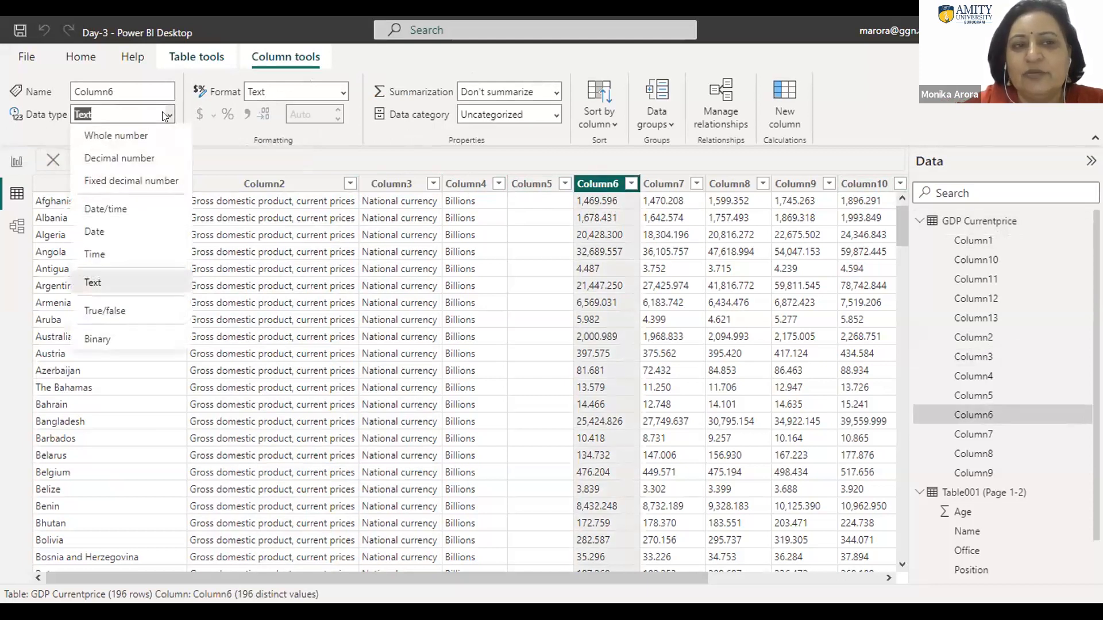
{"action": "left_click", "coordinate": [128, 158]}
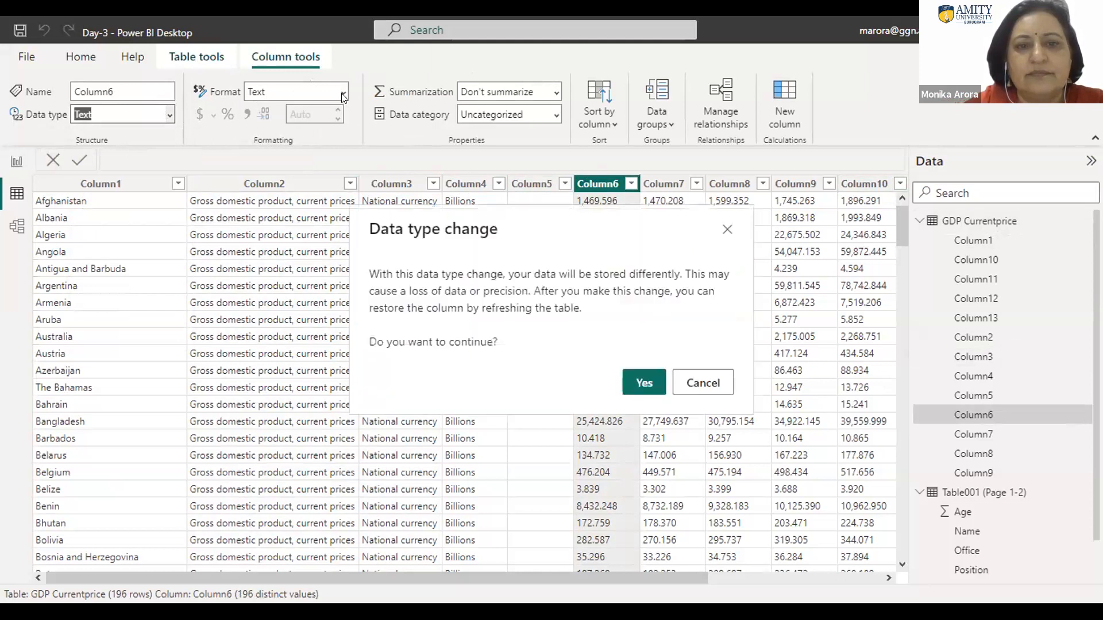
{"action": "left_click", "coordinate": [645, 385]}
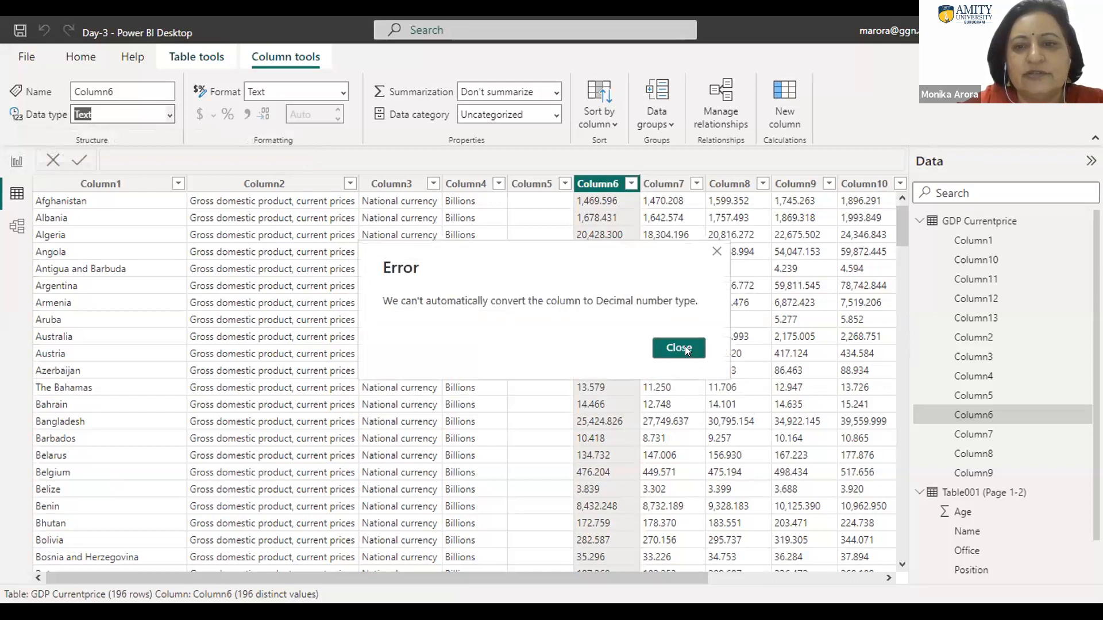
{"action": "left_click", "coordinate": [679, 348]}
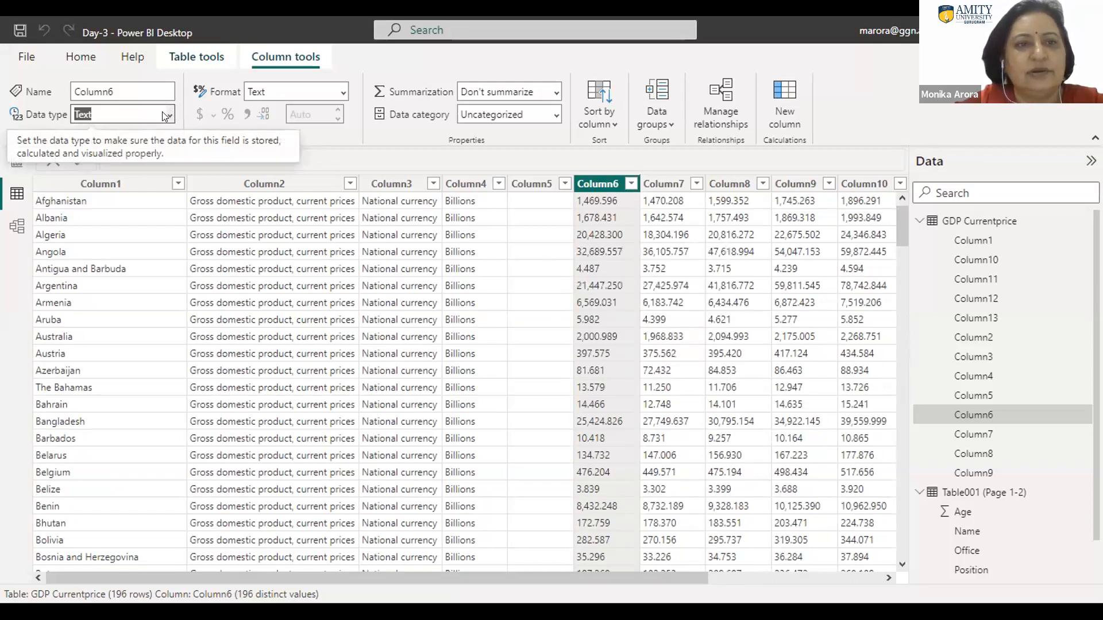
Step: Try to change Column6's data type to Whole number, accepting the data type change
{"action": "left_click", "coordinate": [166, 117]}
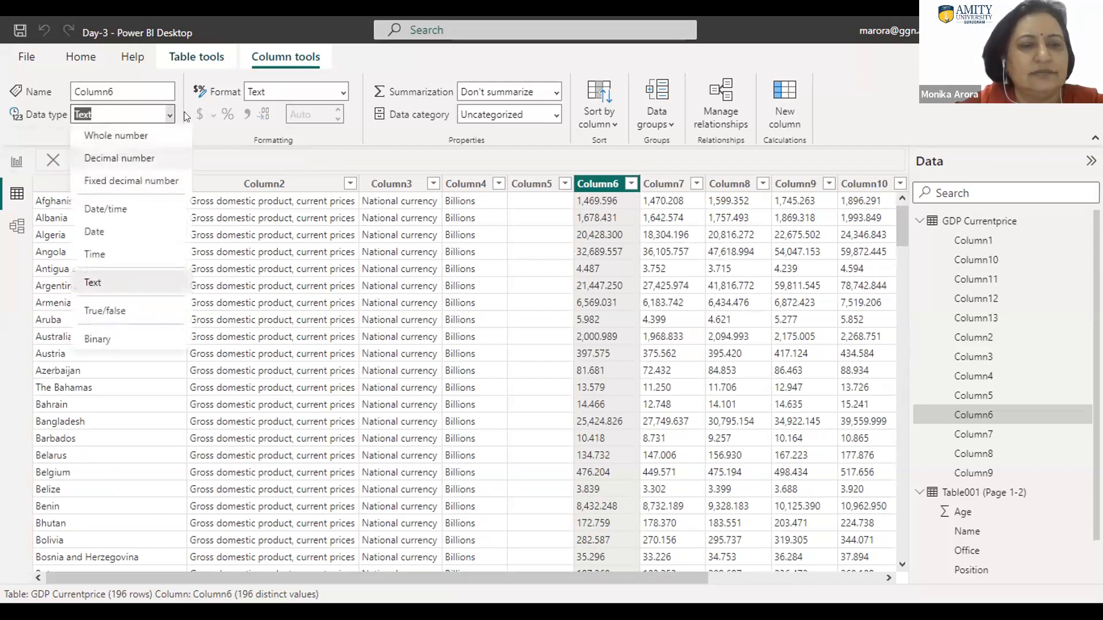
{"action": "left_click", "coordinate": [232, 110]}
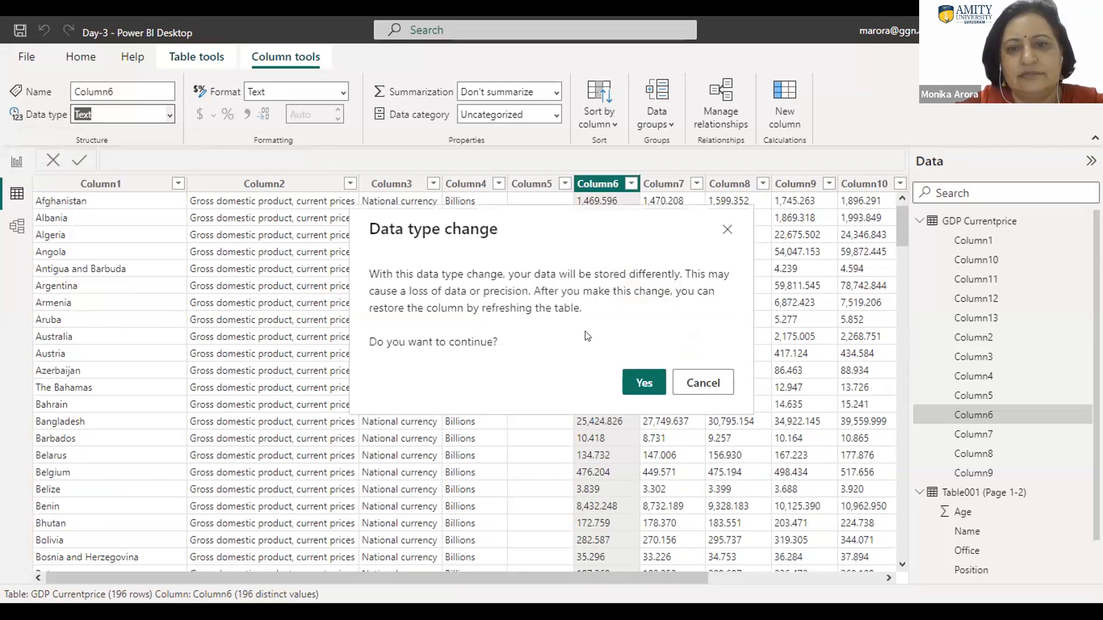
{"action": "left_click", "coordinate": [635, 381]}
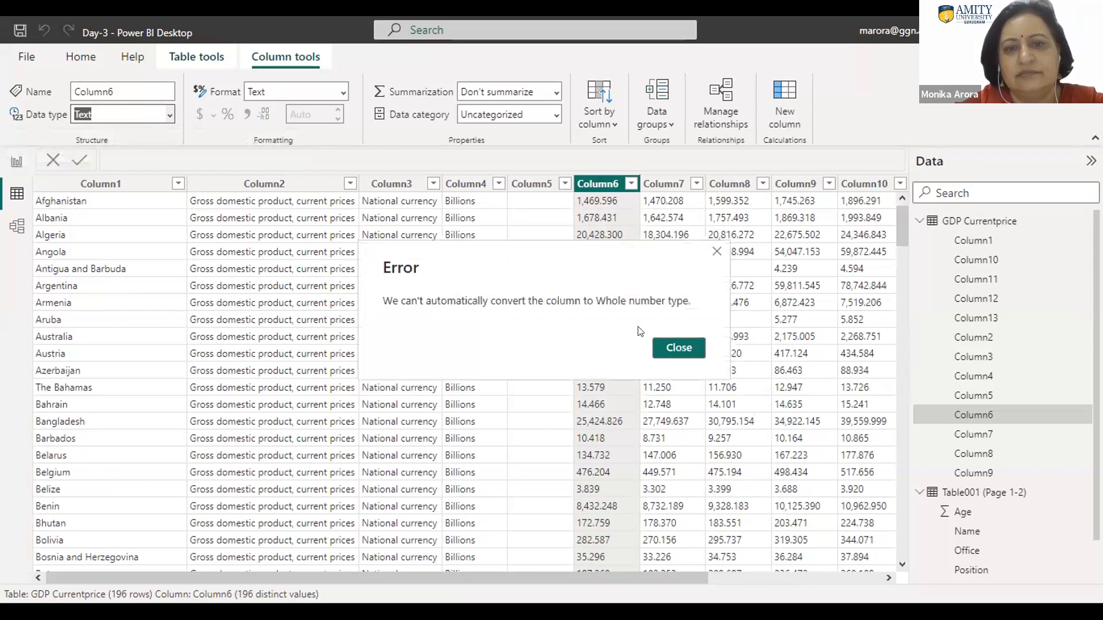
{"action": "left_click", "coordinate": [679, 349]}
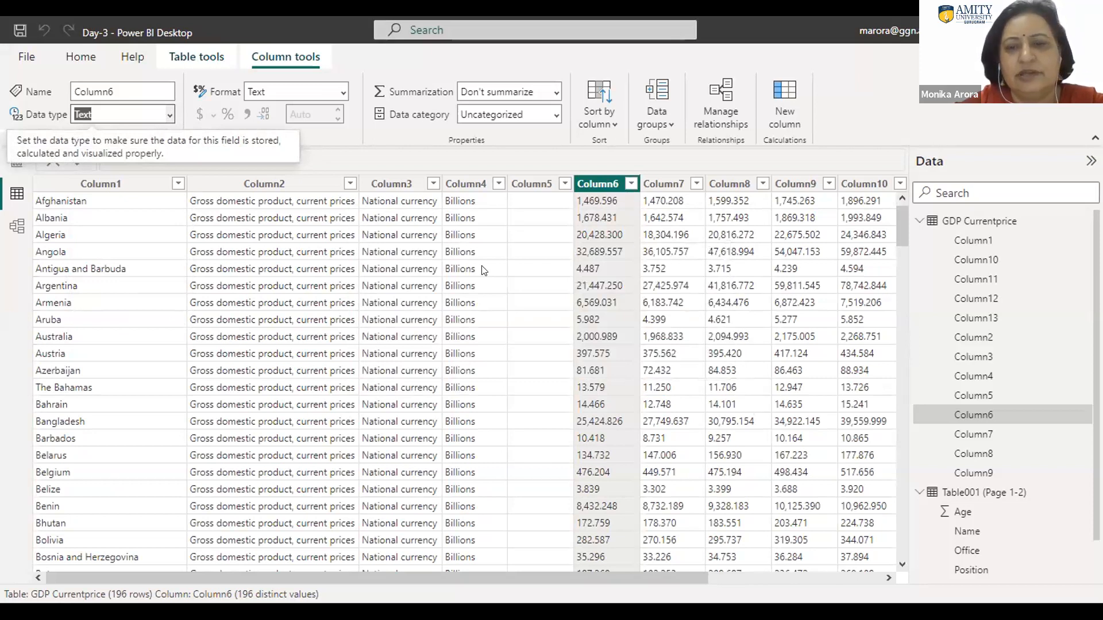
Step: Look at the filter values of Column7 and Column6 and the format options available for Column5
{"action": "left_click", "coordinate": [692, 185]}
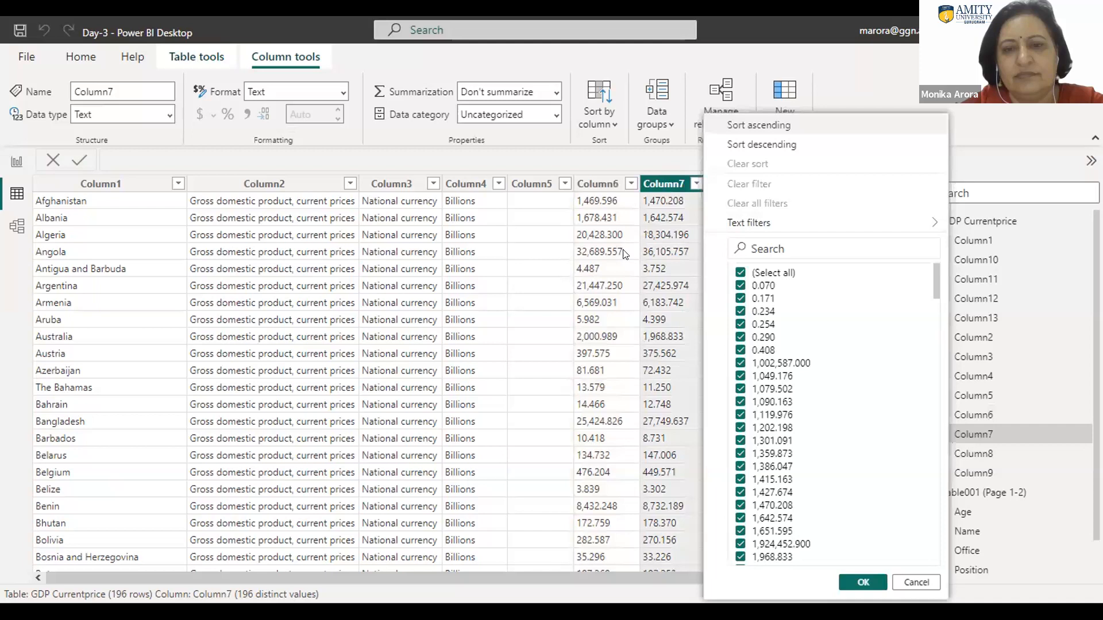
{"action": "left_click", "coordinate": [629, 183]}
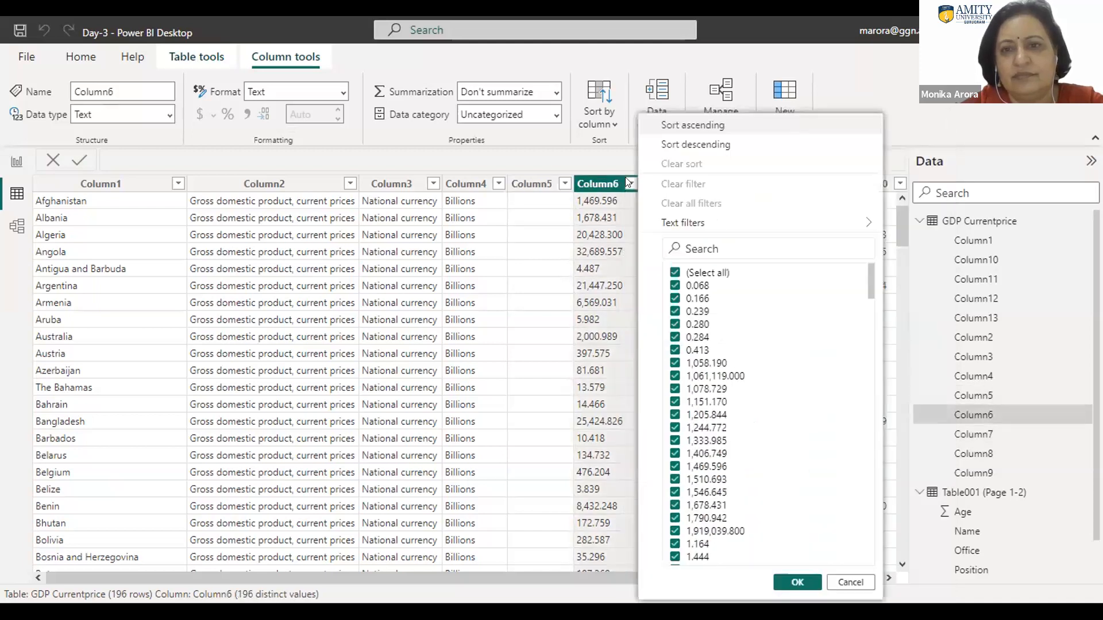
{"action": "left_click", "coordinate": [543, 220]}
{"action": "left_click", "coordinate": [342, 94]}
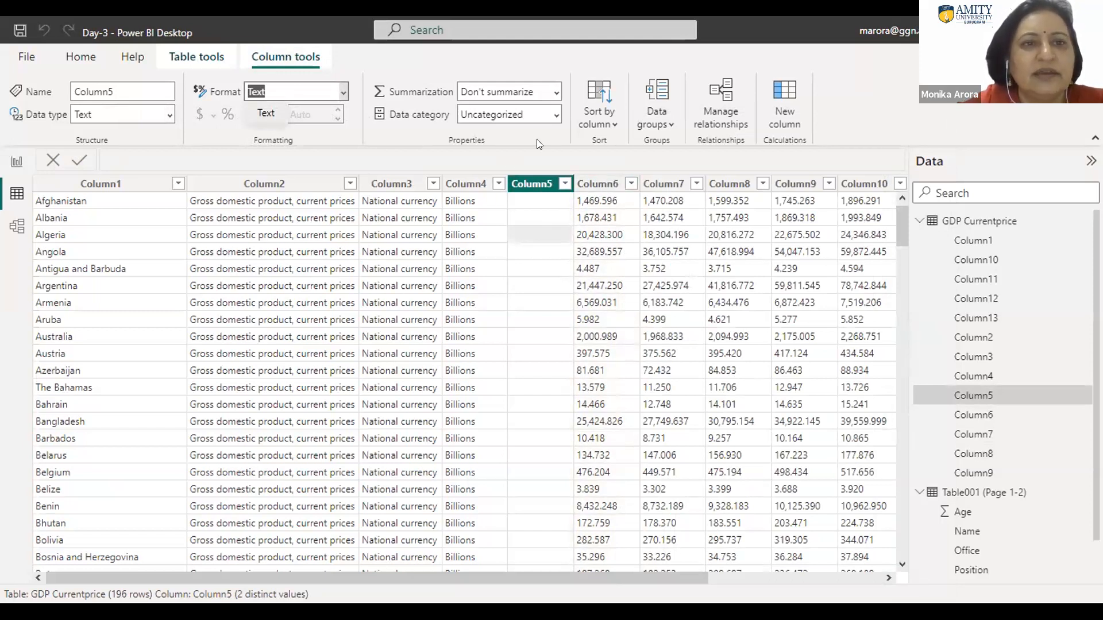
Step: Open the data in Power Query Editor and change Column6's type to Decimal Number, replacing the current type conversion
{"action": "left_click", "coordinate": [80, 60]}
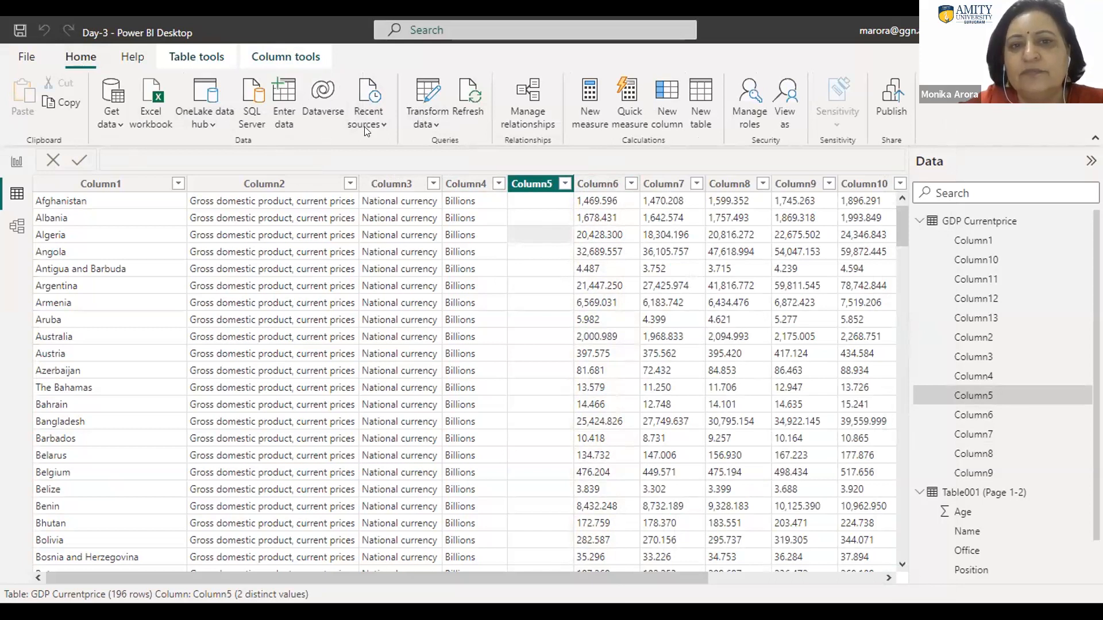
{"action": "left_click", "coordinate": [439, 124]}
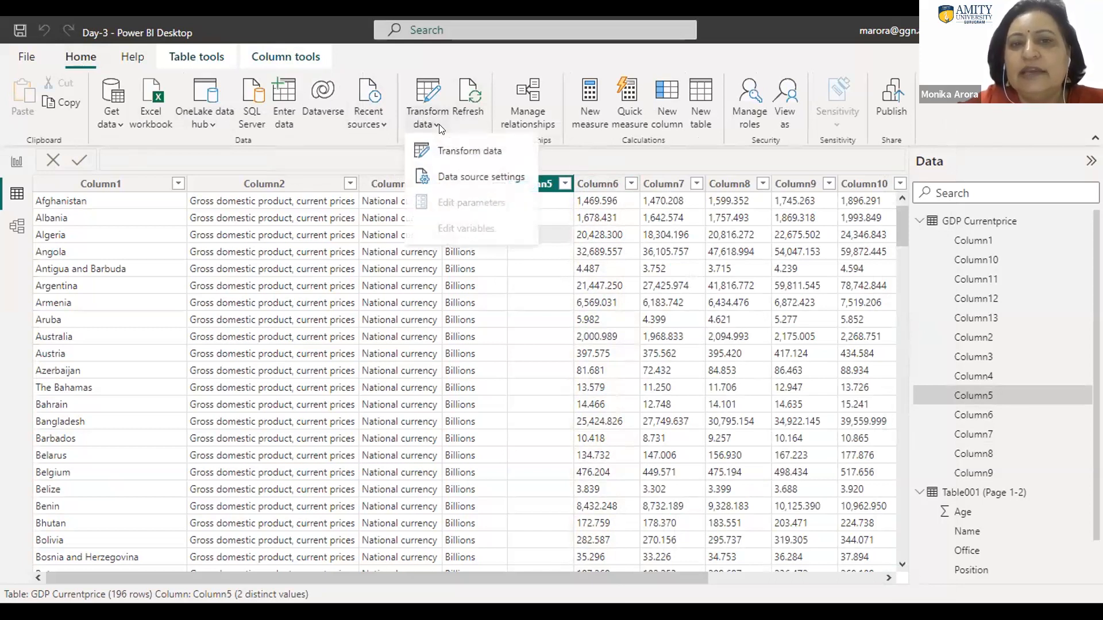
{"action": "left_click", "coordinate": [459, 150]}
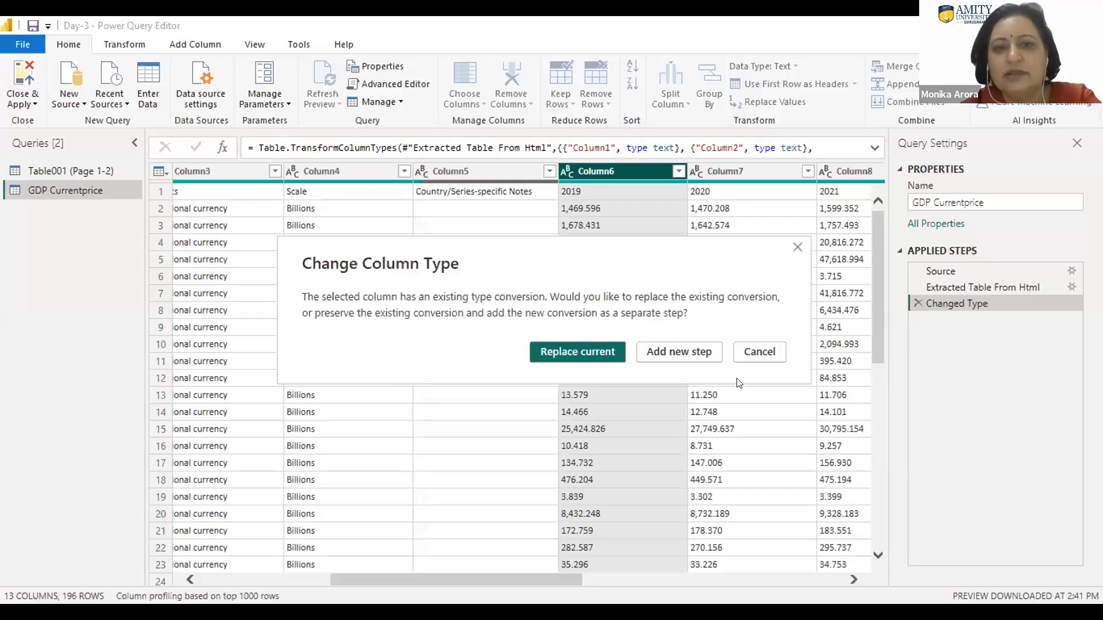
{"action": "left_click", "coordinate": [594, 352]}
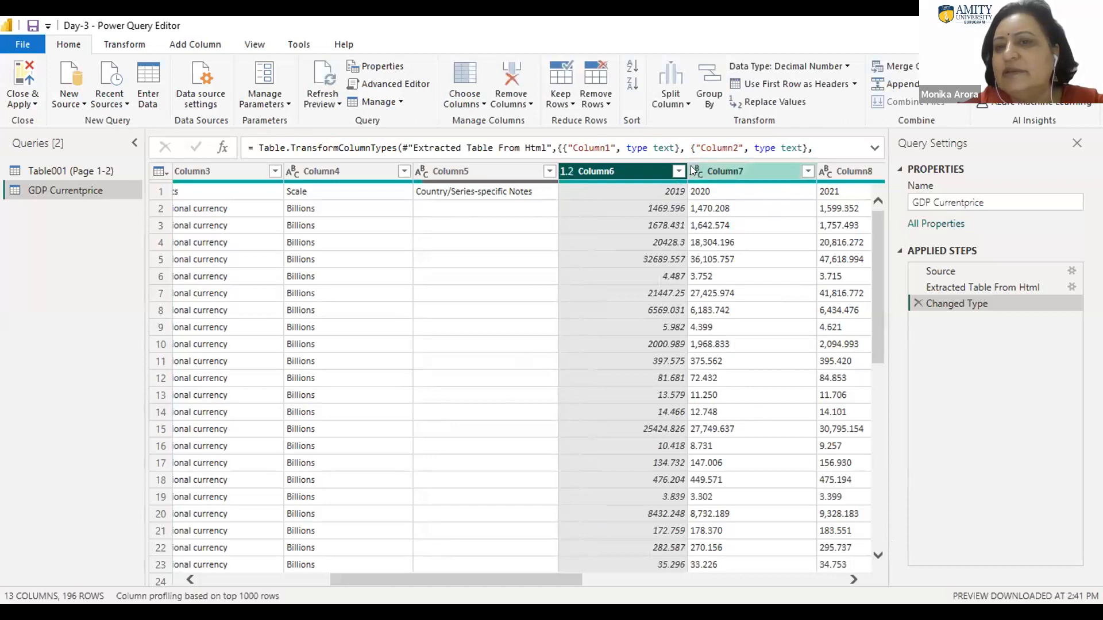
{"action": "left_click", "coordinate": [807, 171]}
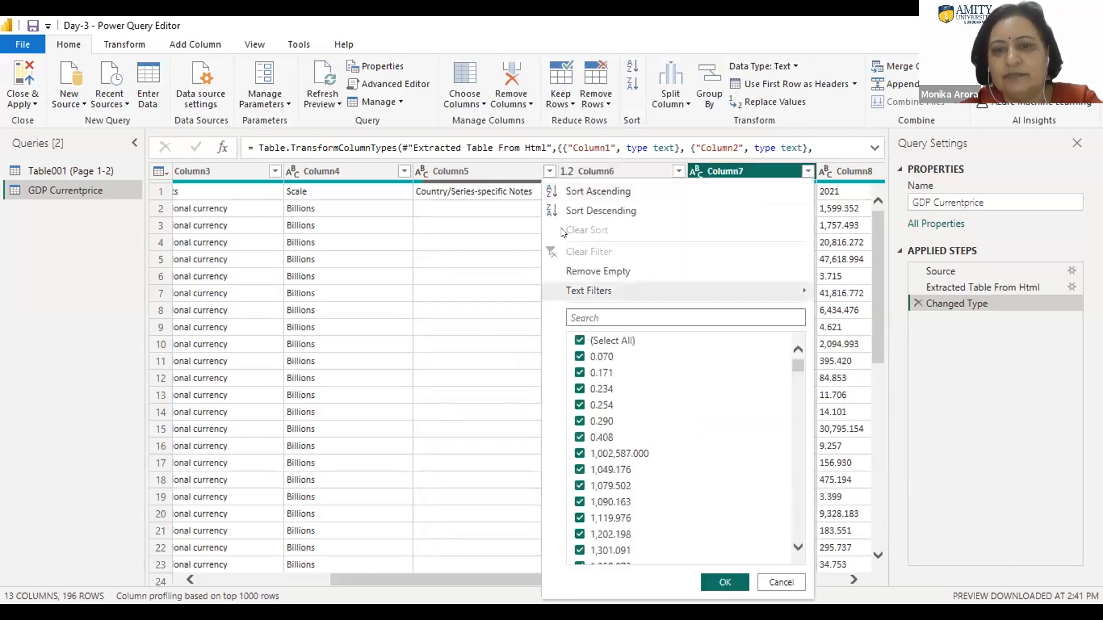
{"action": "left_click", "coordinate": [446, 258]}
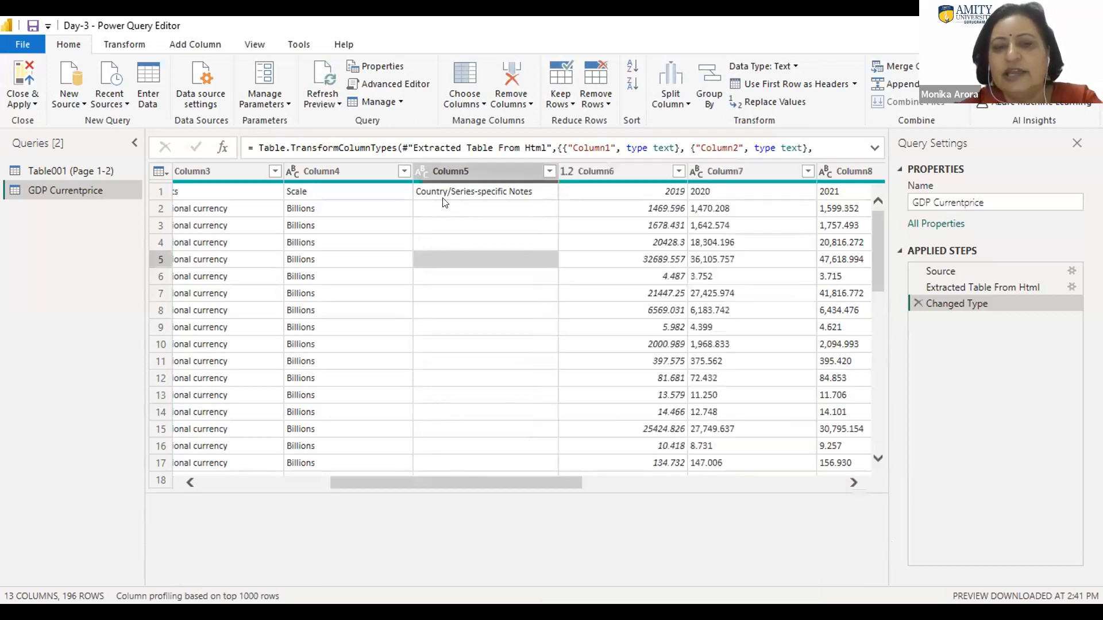
{"action": "left_click", "coordinate": [447, 219]}
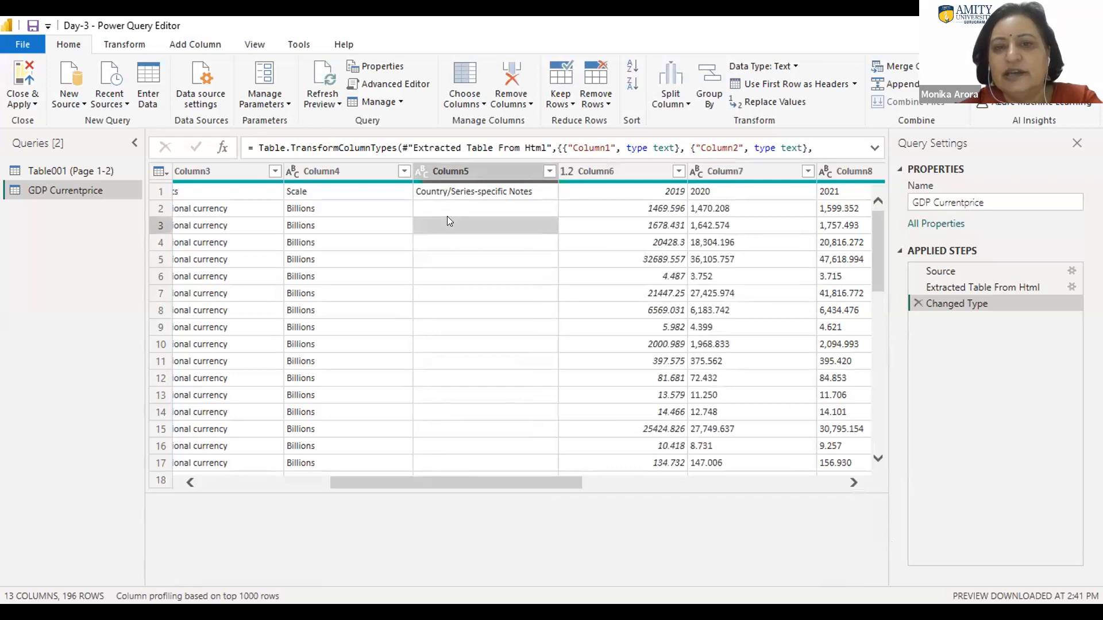
Step: Change Column7's data type to Decimal Number, replacing the current type conversion
{"action": "left_click", "coordinate": [743, 168]}
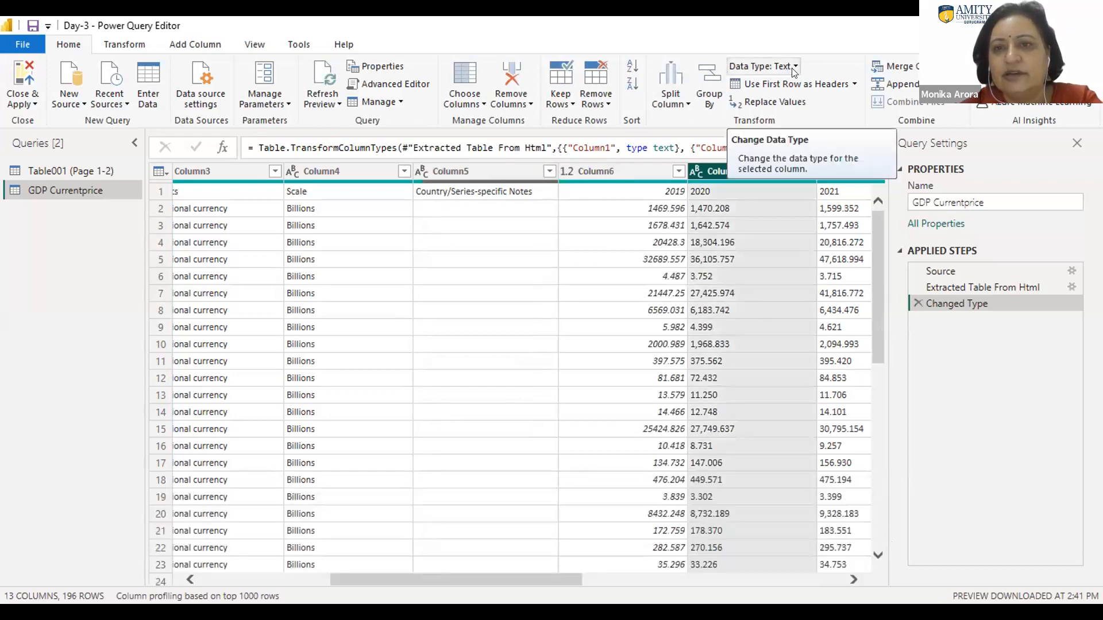
{"action": "left_click", "coordinate": [793, 68]}
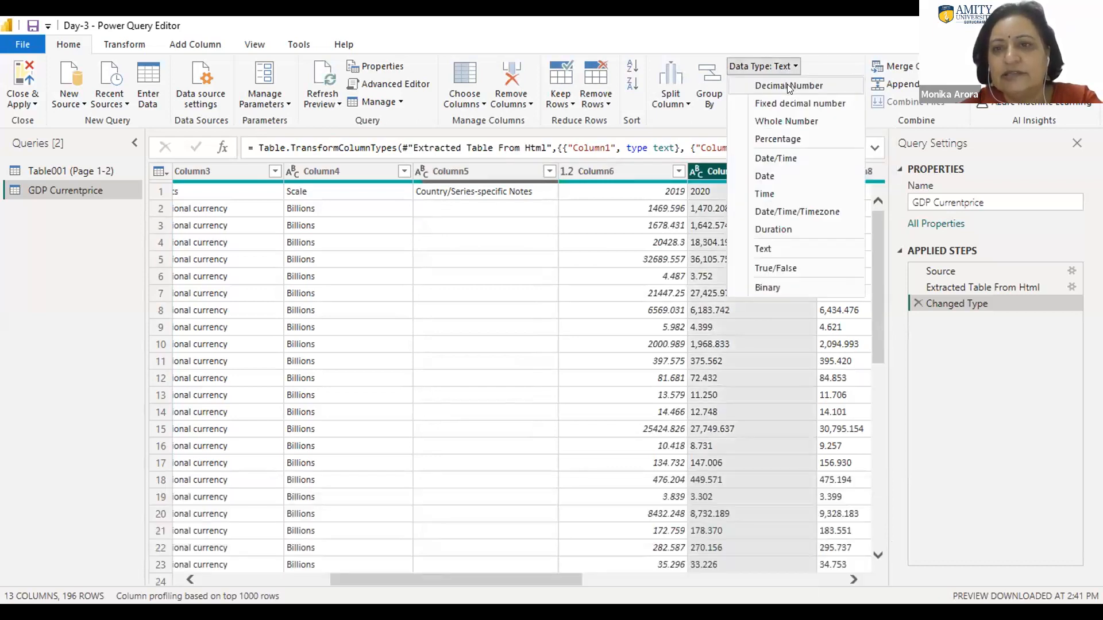
{"action": "left_click", "coordinate": [788, 126]}
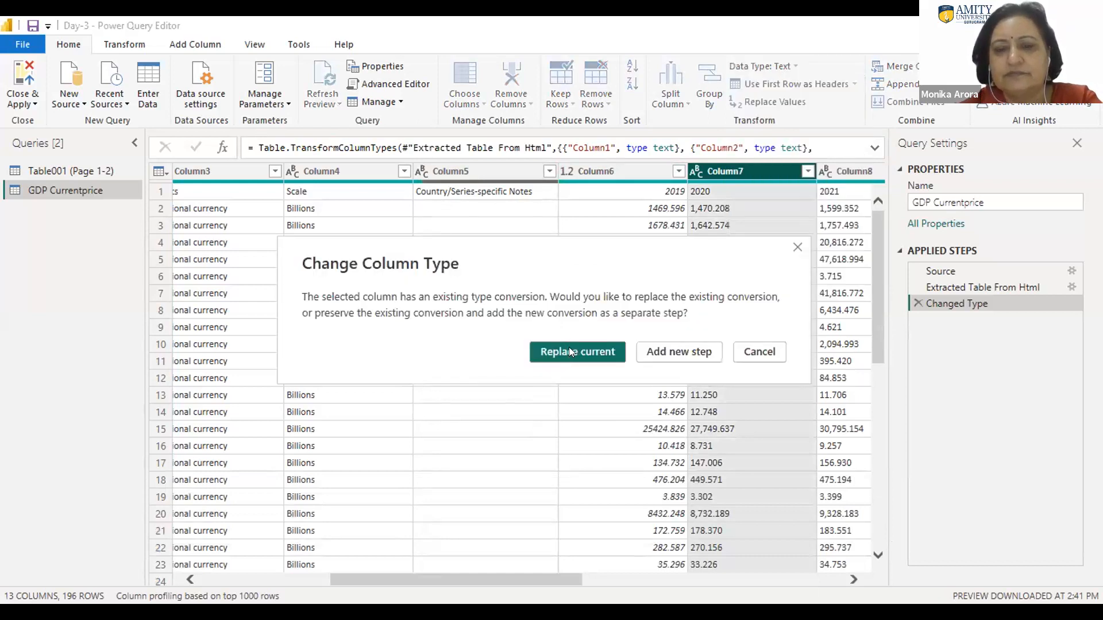
{"action": "left_click", "coordinate": [569, 351]}
Step: Change Column8's data type to Decimal Number, replacing the current type conversion
{"action": "left_click_drag", "start_coordinate": [534, 579], "coordinate": [674, 567]}
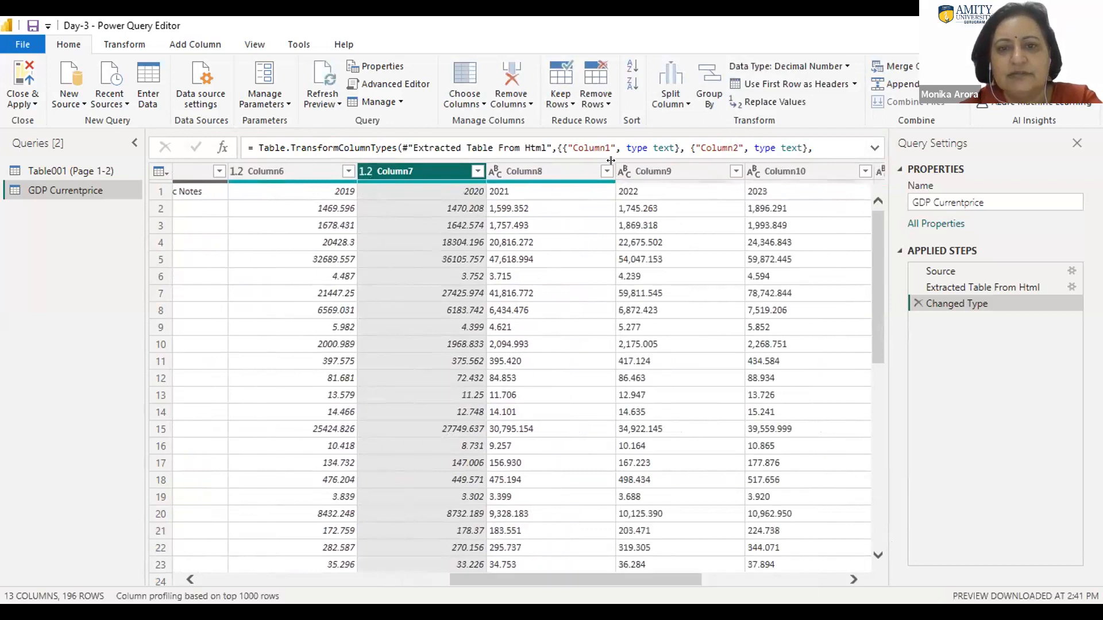
{"action": "left_click", "coordinate": [572, 168]}
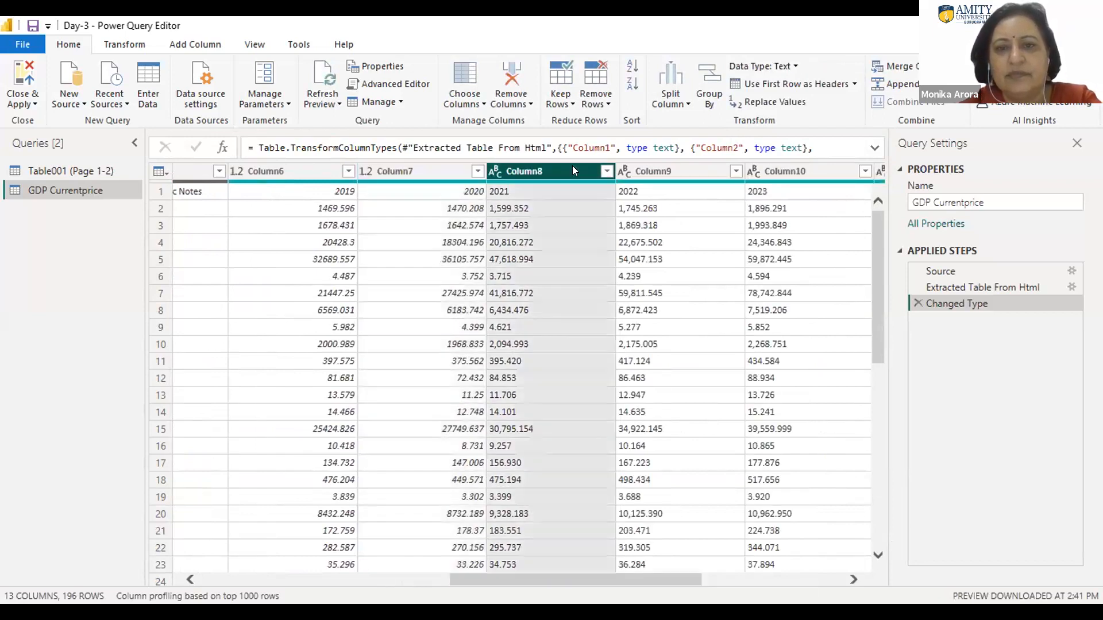
{"action": "left_click", "coordinate": [795, 65]}
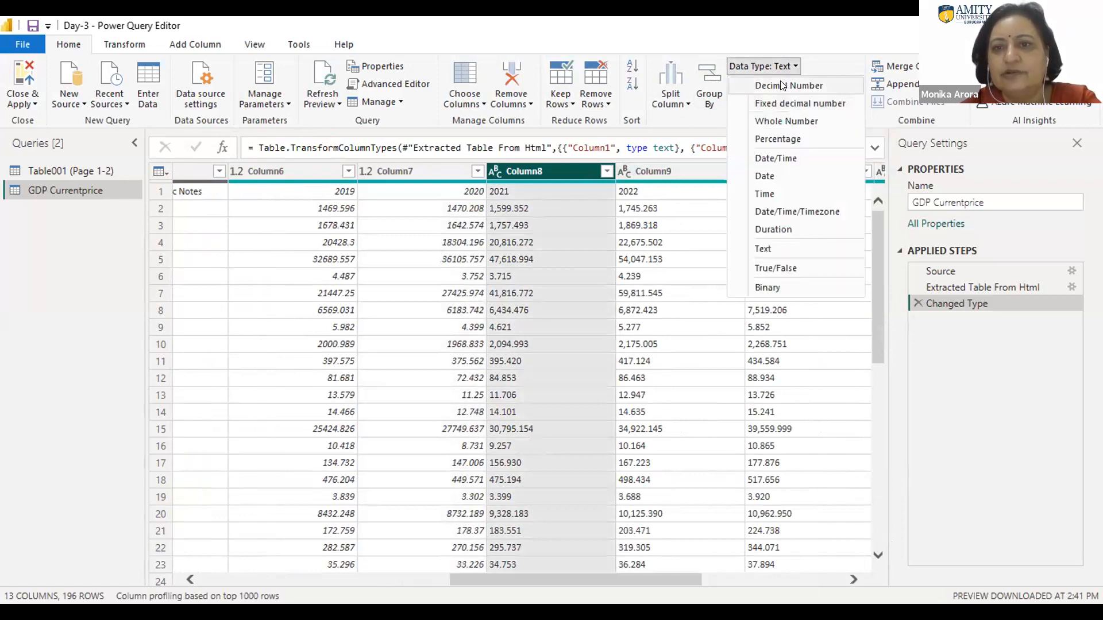
{"action": "left_click", "coordinate": [781, 85]}
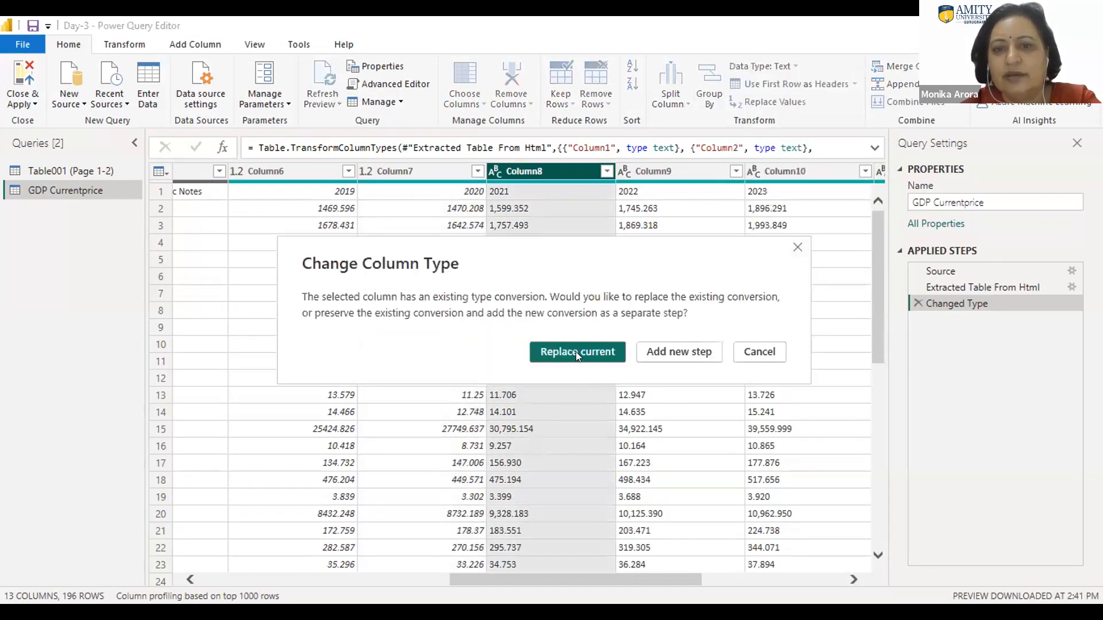
{"action": "left_click", "coordinate": [576, 351]}
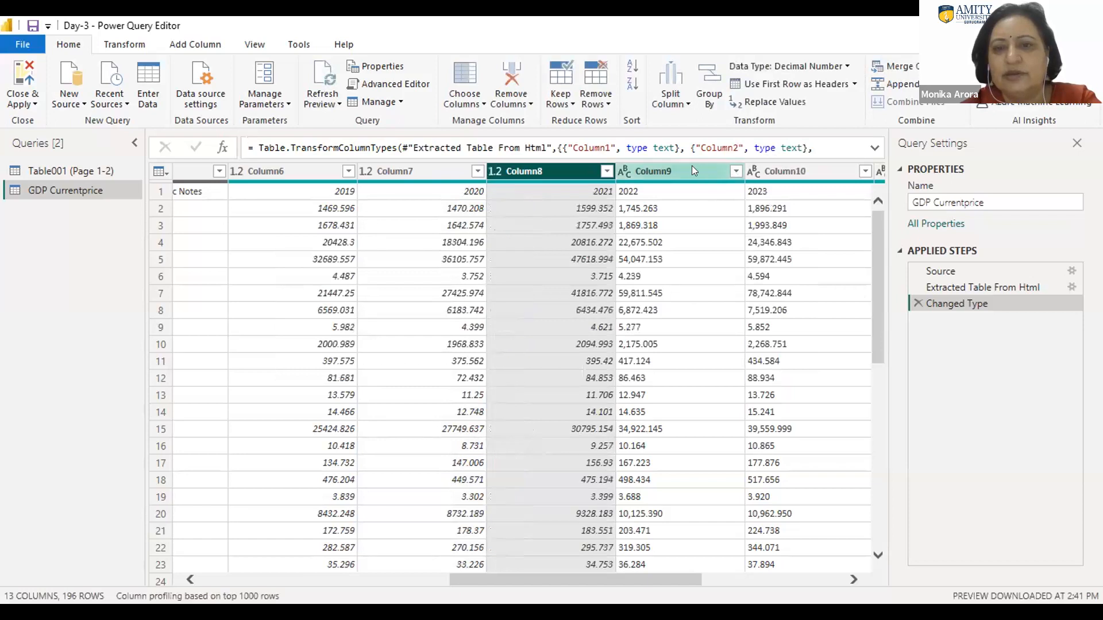
Step: Change the data types of Column9 and Column10 to Decimal Number, replacing the current conversion for each
{"action": "left_click", "coordinate": [692, 165]}
{"action": "left_click", "coordinate": [791, 66]}
{"action": "left_click", "coordinate": [778, 86]}
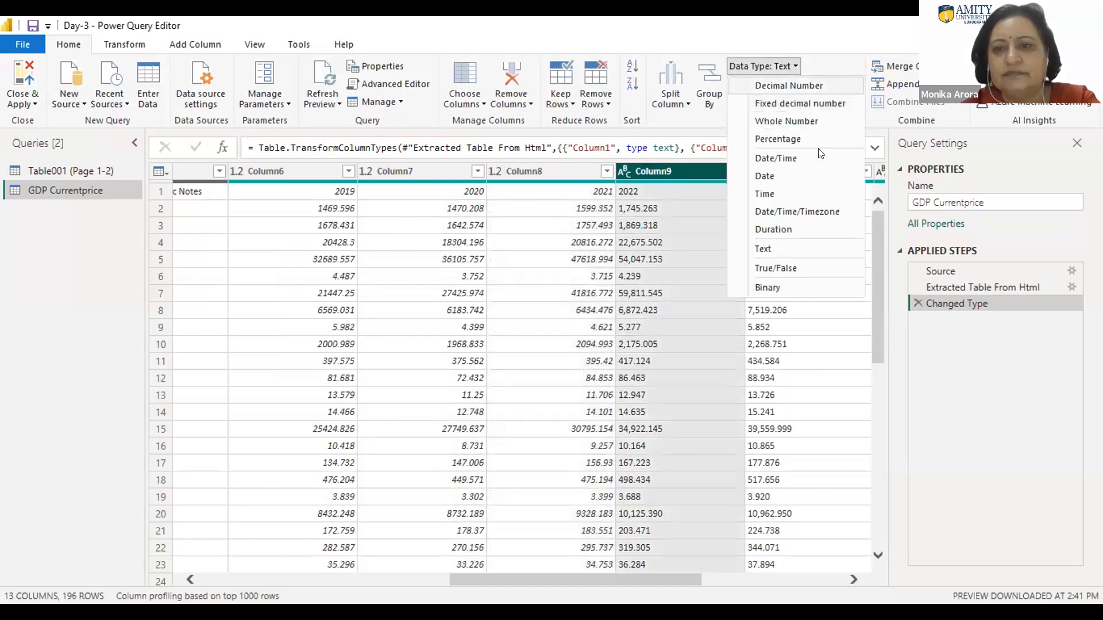
{"action": "left_click", "coordinate": [568, 348]}
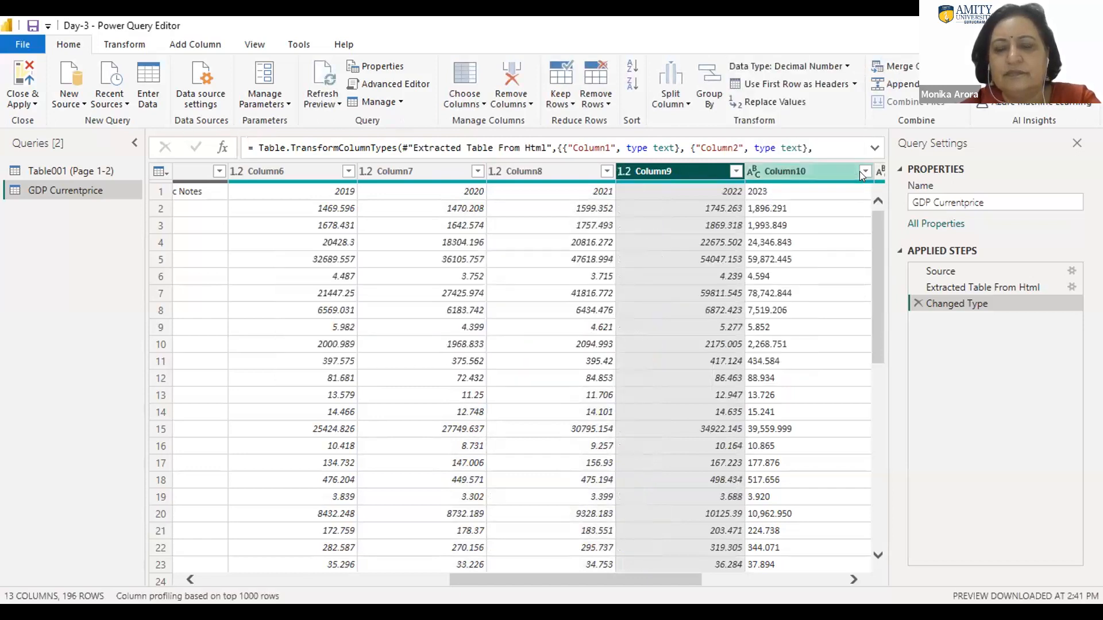
{"action": "left_click", "coordinate": [830, 171]}
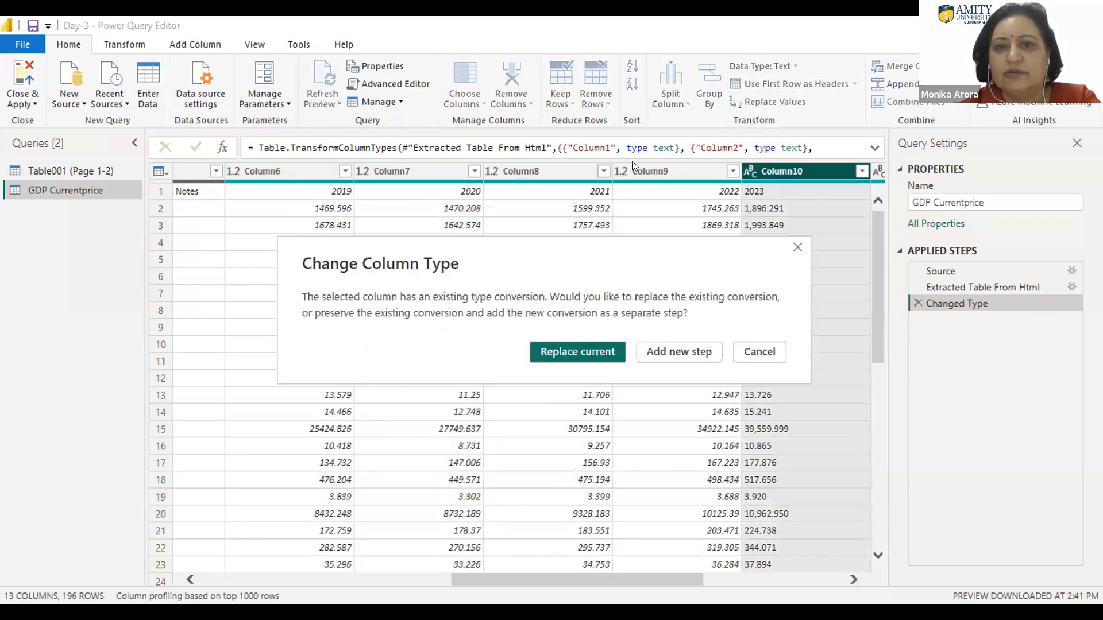
{"action": "left_click", "coordinate": [570, 351]}
Step: Change Column11's data type to Decimal Number, replacing the current type conversion
{"action": "left_click_drag", "start_coordinate": [516, 577], "coordinate": [663, 566]}
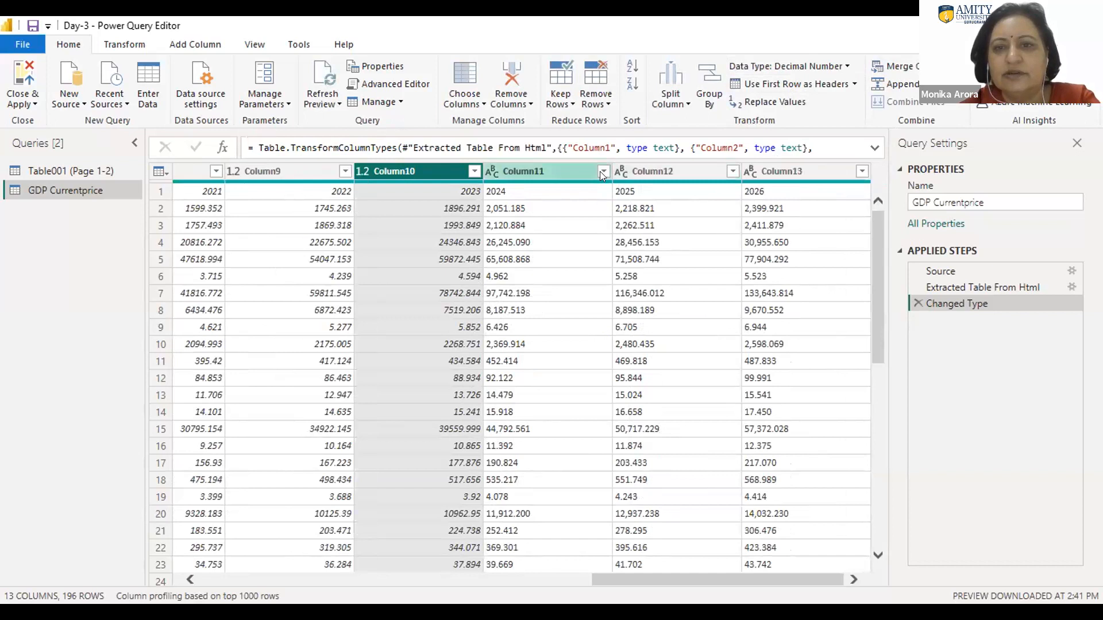
{"action": "left_click", "coordinate": [602, 171]}
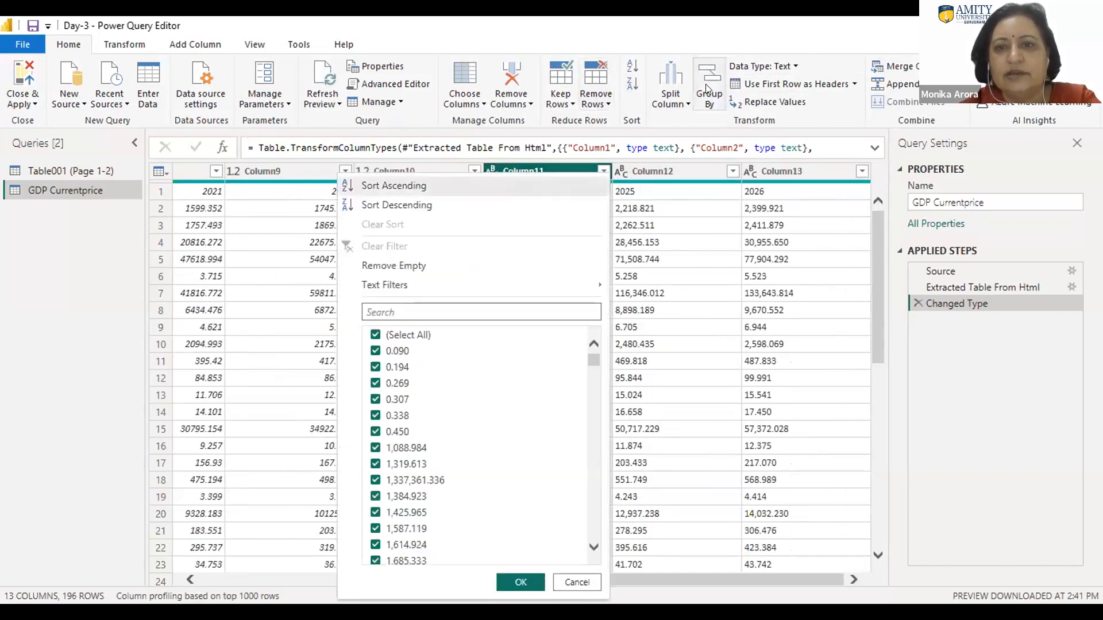
{"action": "left_click", "coordinate": [759, 66]}
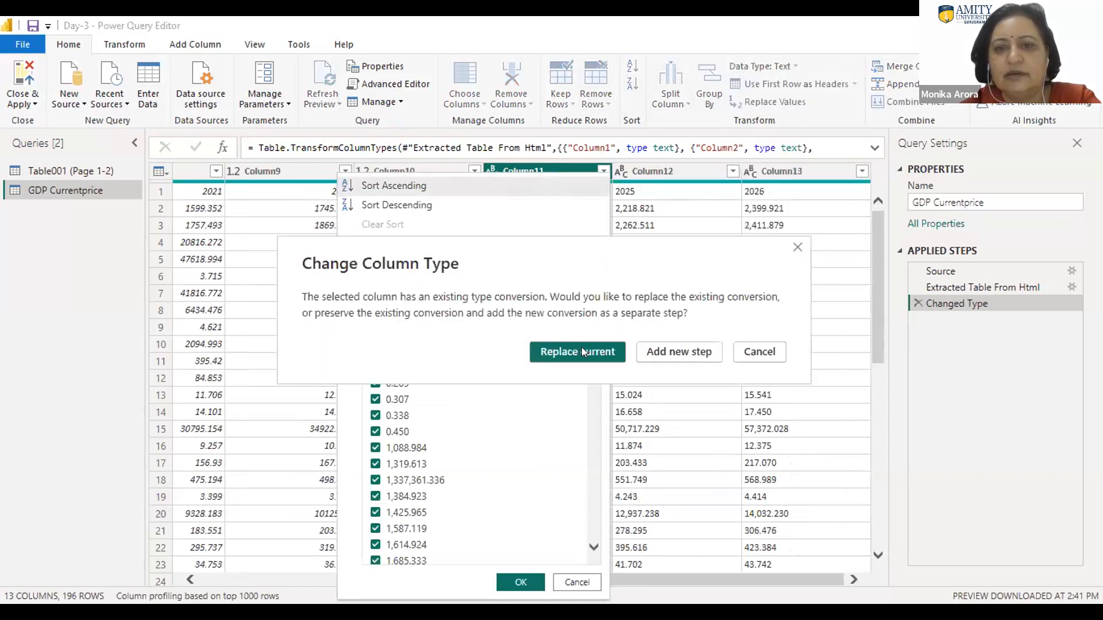
{"action": "left_click", "coordinate": [577, 351]}
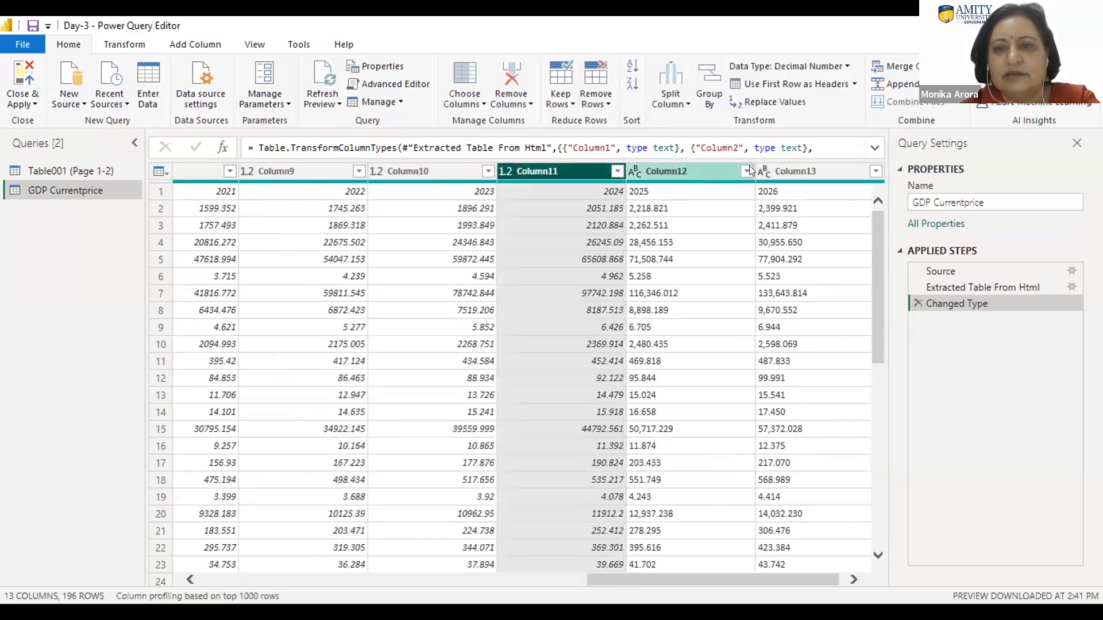
Step: Change Column12's data type to Decimal Number, replacing the current type conversion
{"action": "left_click", "coordinate": [750, 165]}
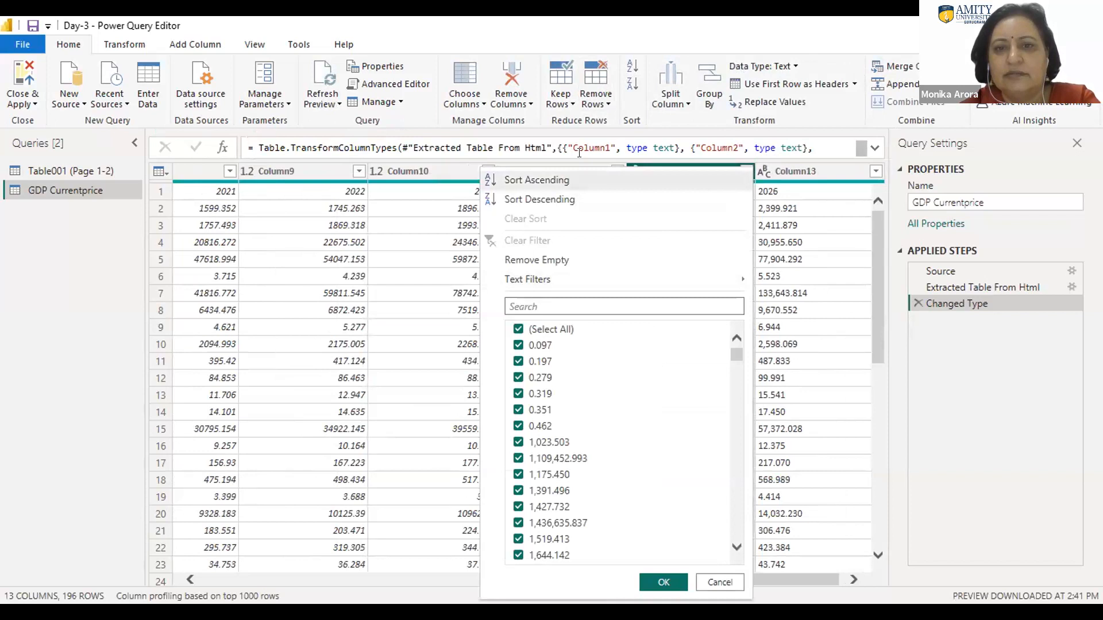
{"action": "left_click", "coordinate": [793, 66]}
{"action": "left_click", "coordinate": [762, 111]}
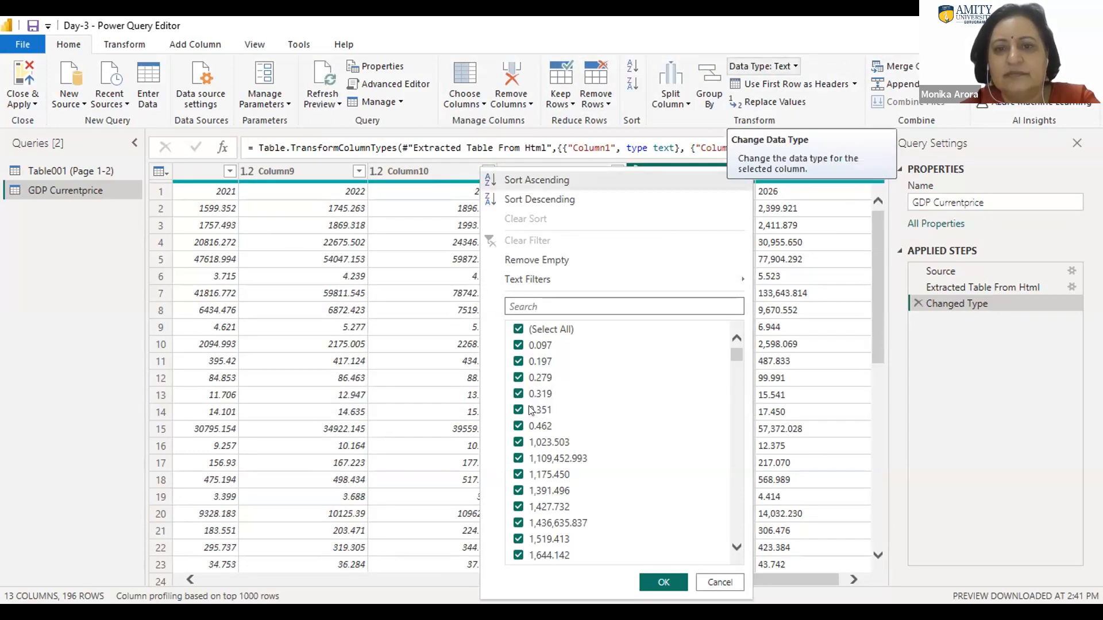
{"action": "left_click", "coordinate": [575, 353]}
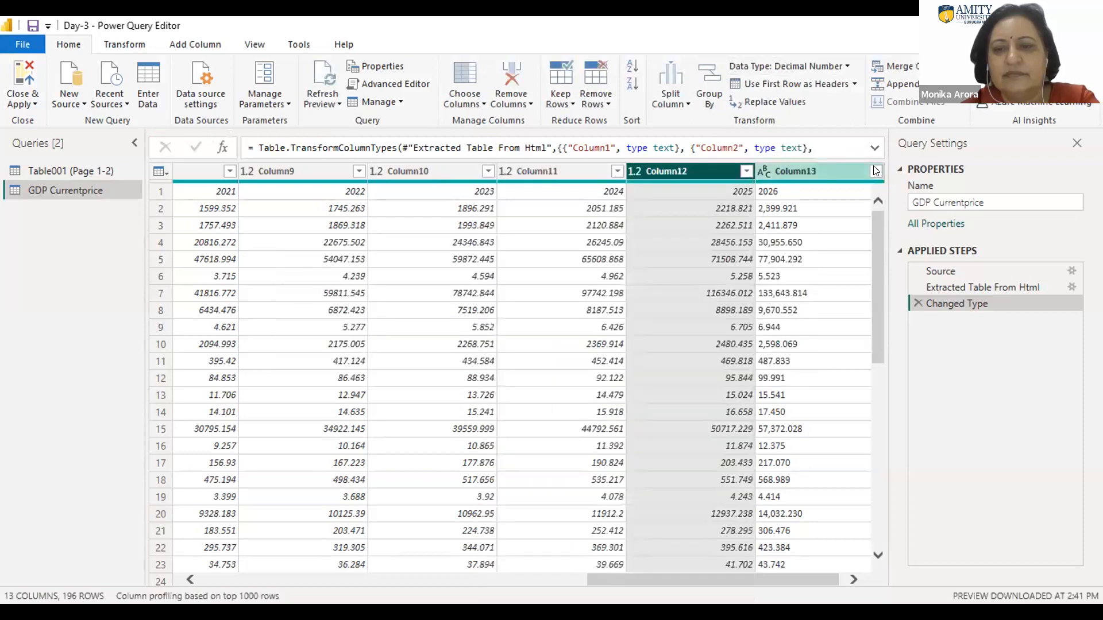
Step: Change Column13's data type to Decimal Number, replacing the current type conversion
{"action": "left_click", "coordinate": [865, 171]}
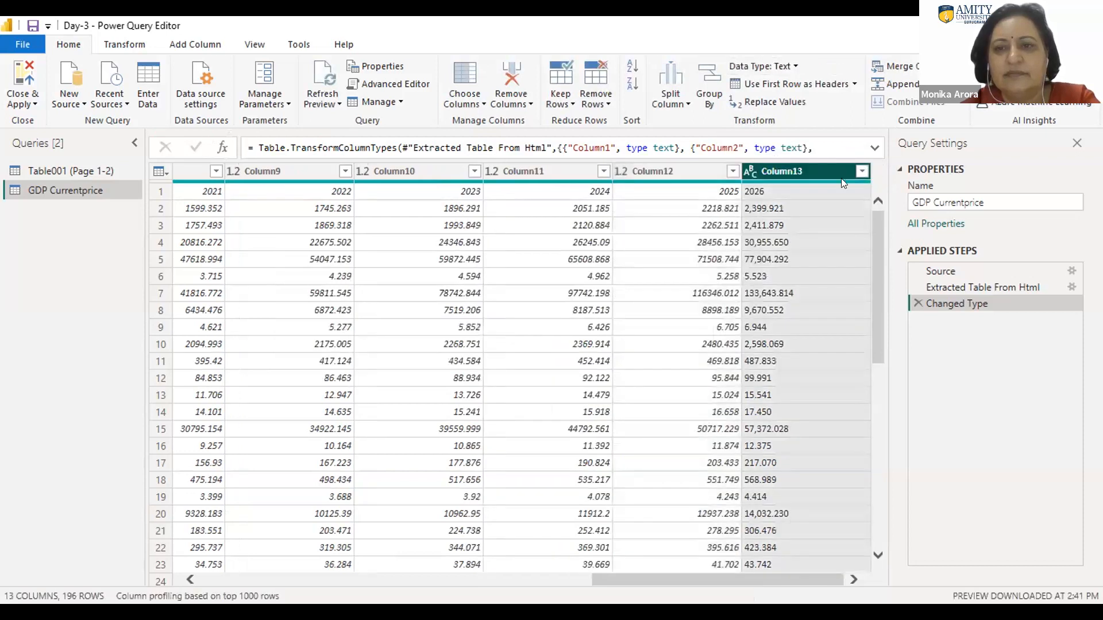
{"action": "left_click", "coordinate": [793, 66]}
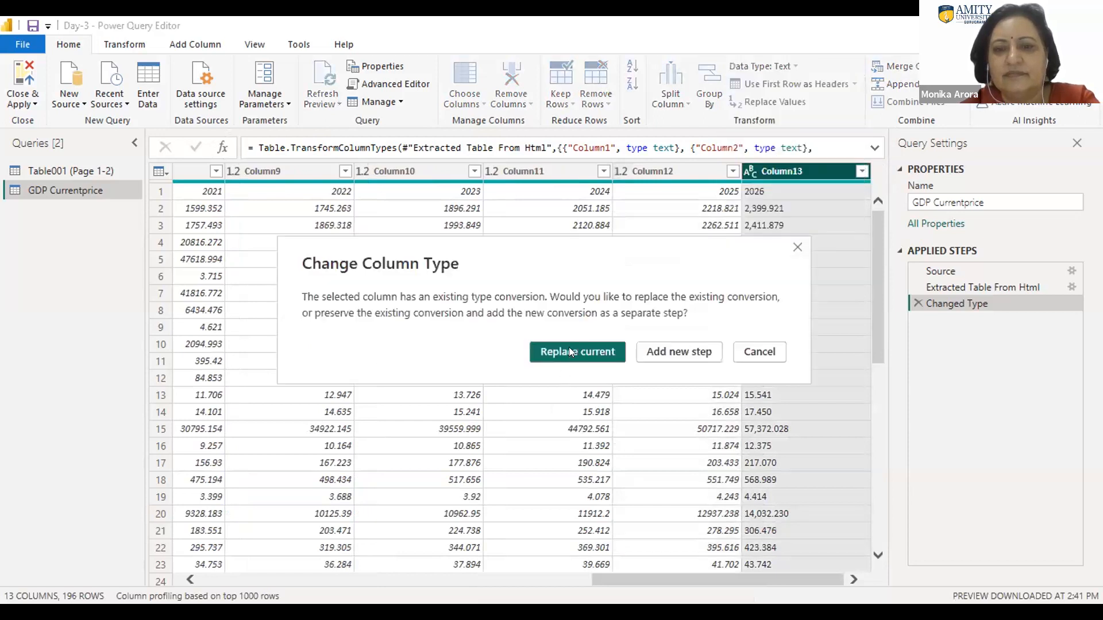
{"action": "left_click", "coordinate": [568, 351]}
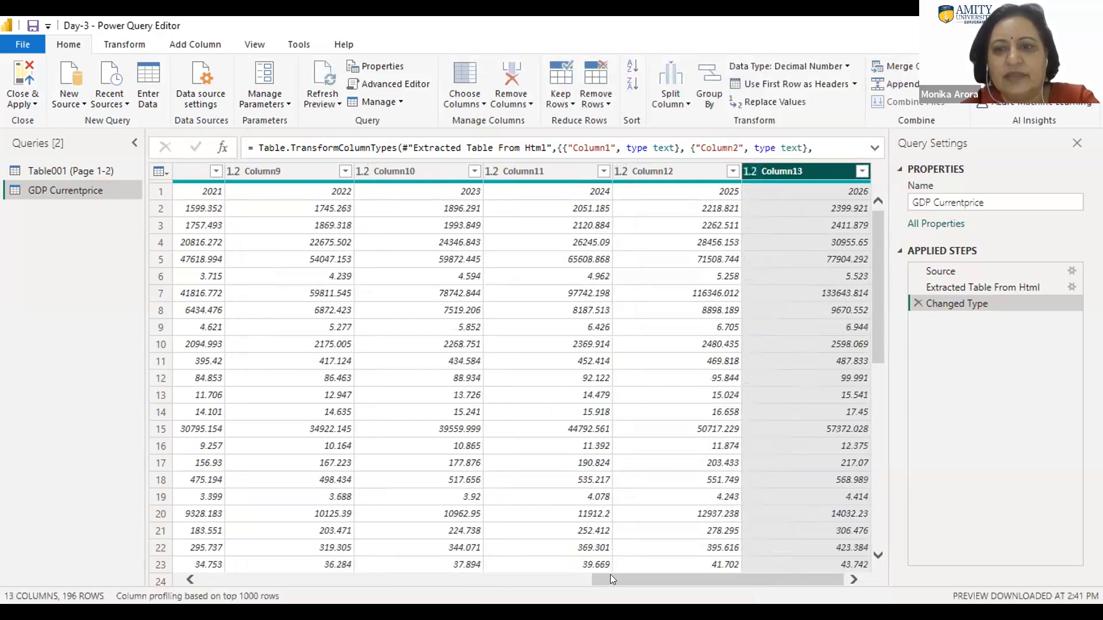
Step: Remove Column5, which holds the Country/Series-specific Notes, from the GDP Currentprice table
{"action": "left_click_drag", "start_coordinate": [610, 578], "coordinate": [251, 560]}
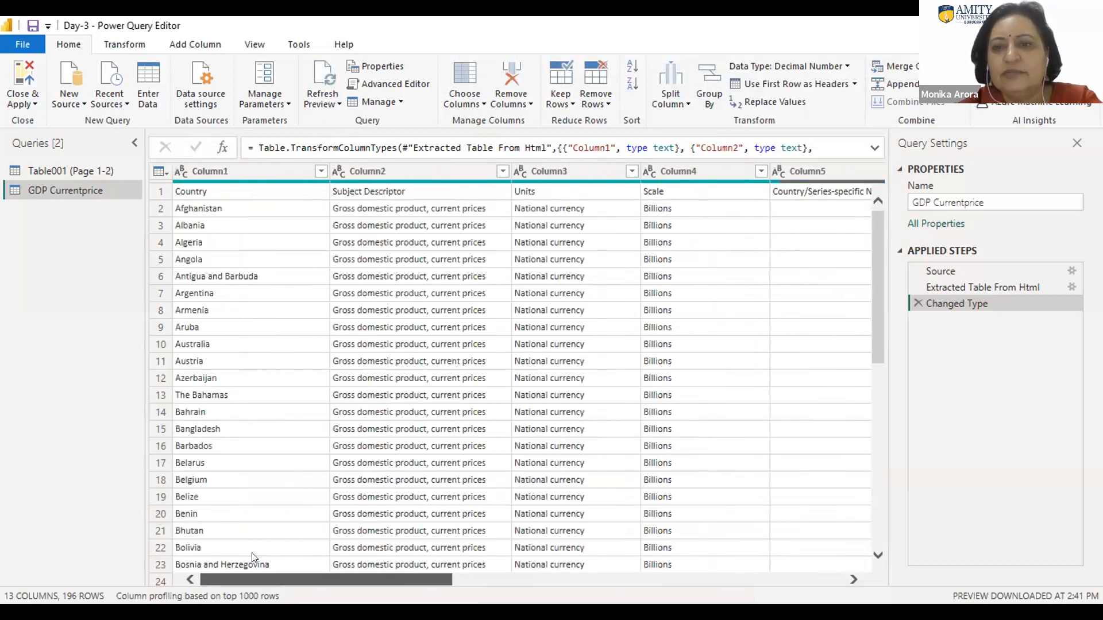
{"action": "scroll", "coordinate": [252, 560], "scroll_direction": "right", "scroll_amount": 3}
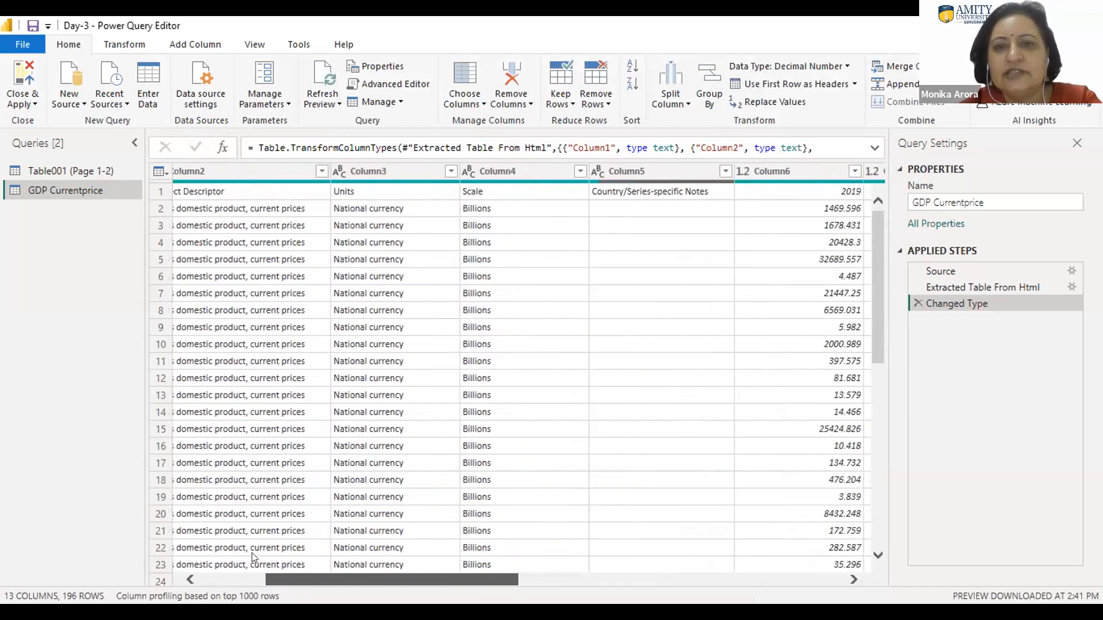
{"action": "left_click", "coordinate": [659, 167]}
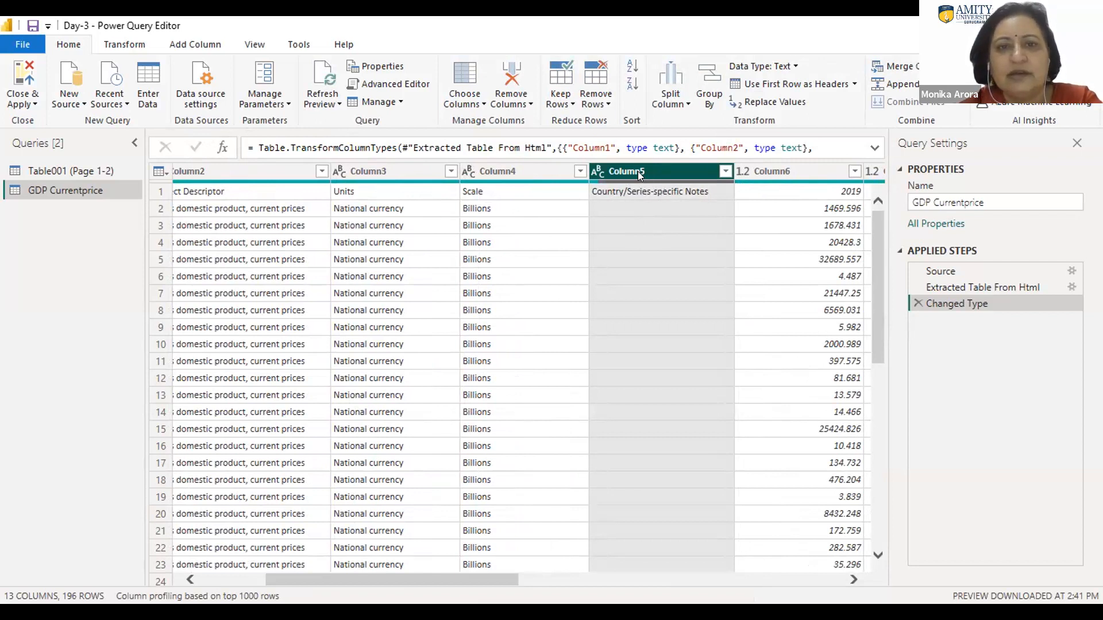
{"action": "left_click", "coordinate": [528, 105]}
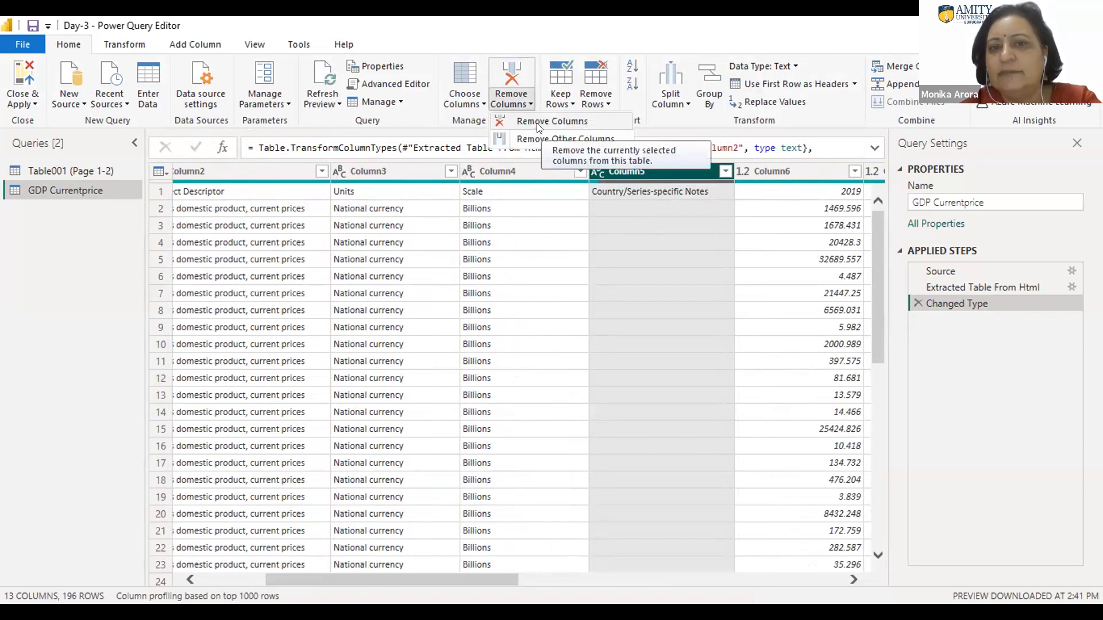
{"action": "left_click", "coordinate": [536, 123]}
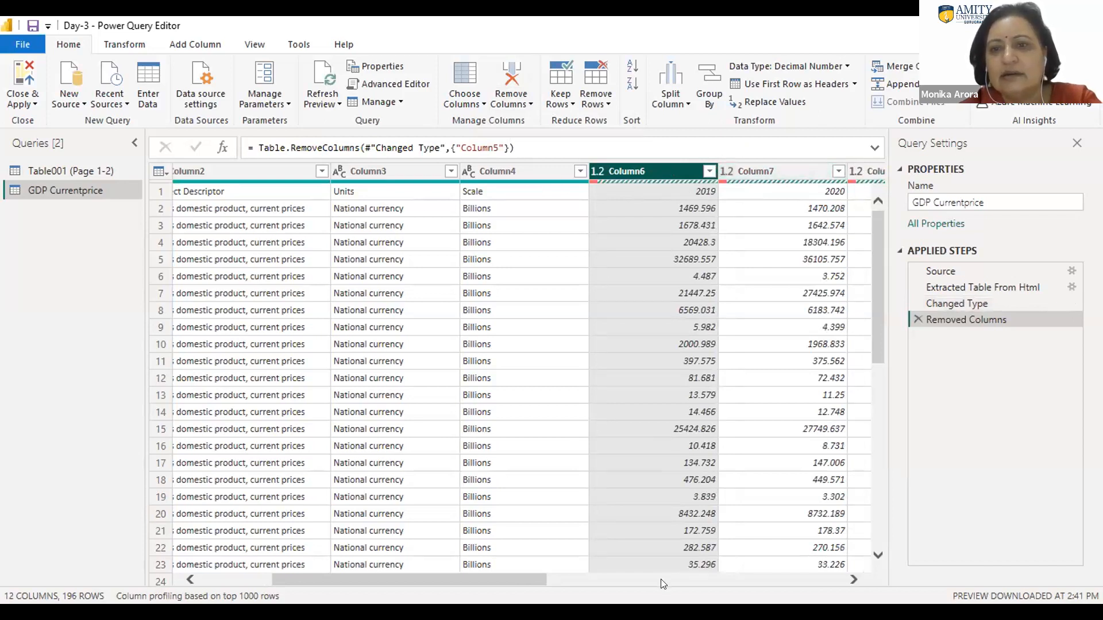
Step: Promote the first row of the GDP Currentprice table to column headers
{"action": "left_click_drag", "start_coordinate": [523, 575], "coordinate": [388, 574]}
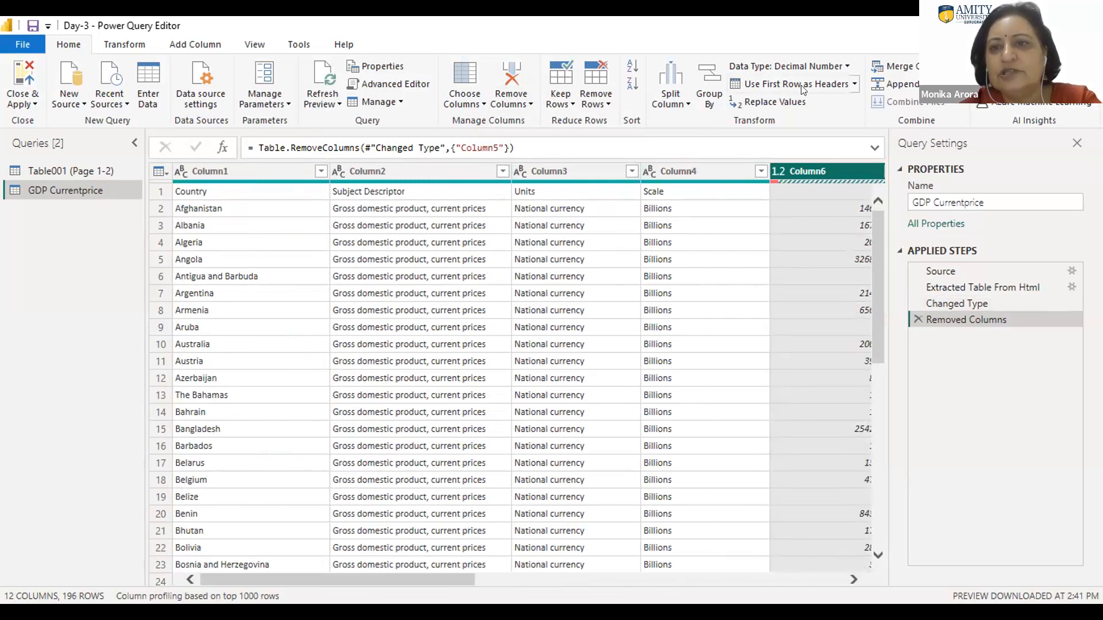
{"action": "left_click", "coordinate": [854, 85]}
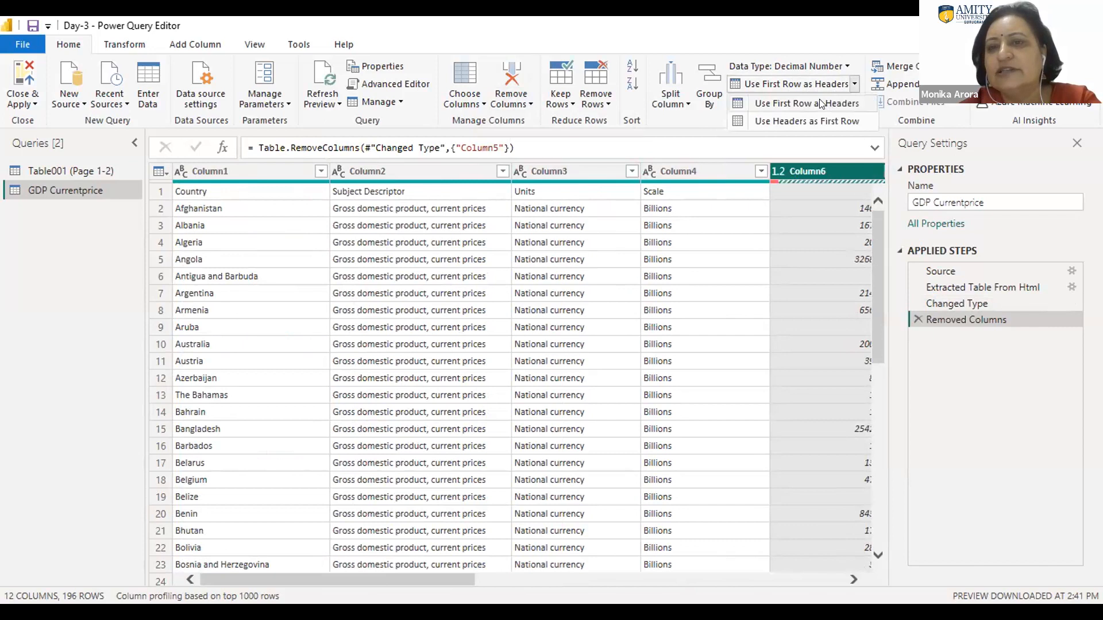
{"action": "left_click", "coordinate": [822, 104]}
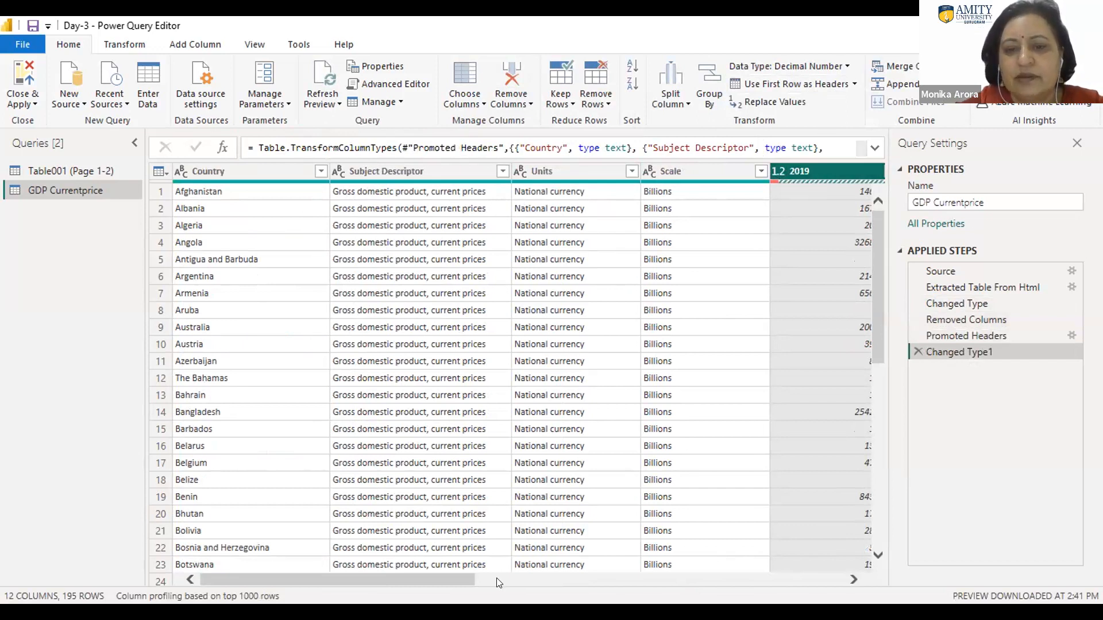
{"action": "left_click_drag", "start_coordinate": [457, 575], "coordinate": [651, 563]}
{"action": "scroll", "coordinate": [651, 563], "scroll_direction": "right", "scroll_amount": 5}
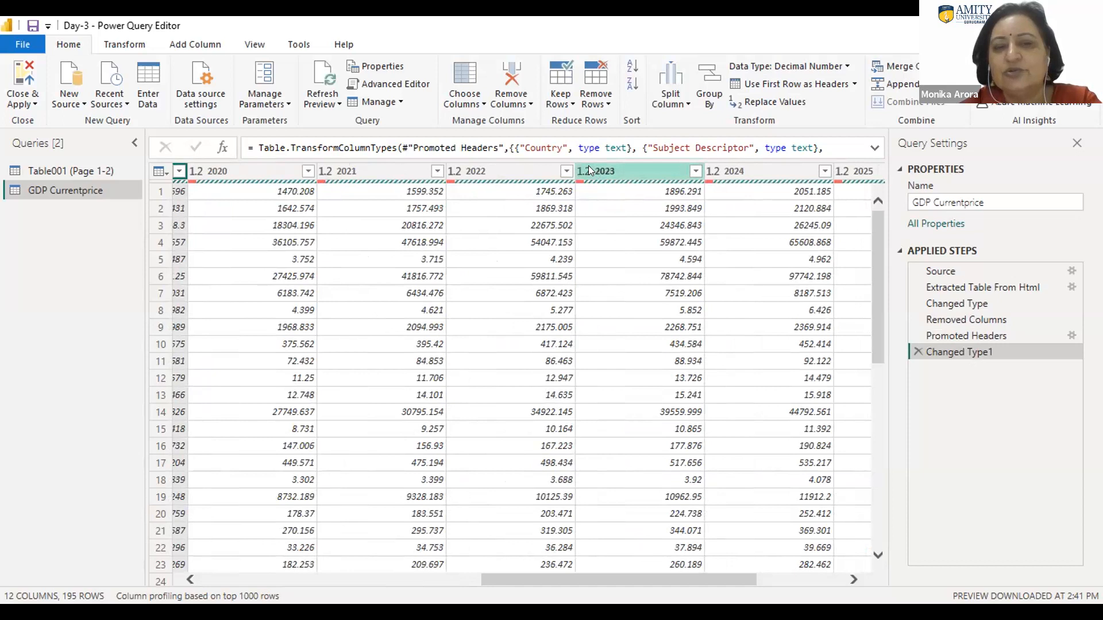
{"action": "left_click_drag", "start_coordinate": [594, 574], "coordinate": [462, 564]}
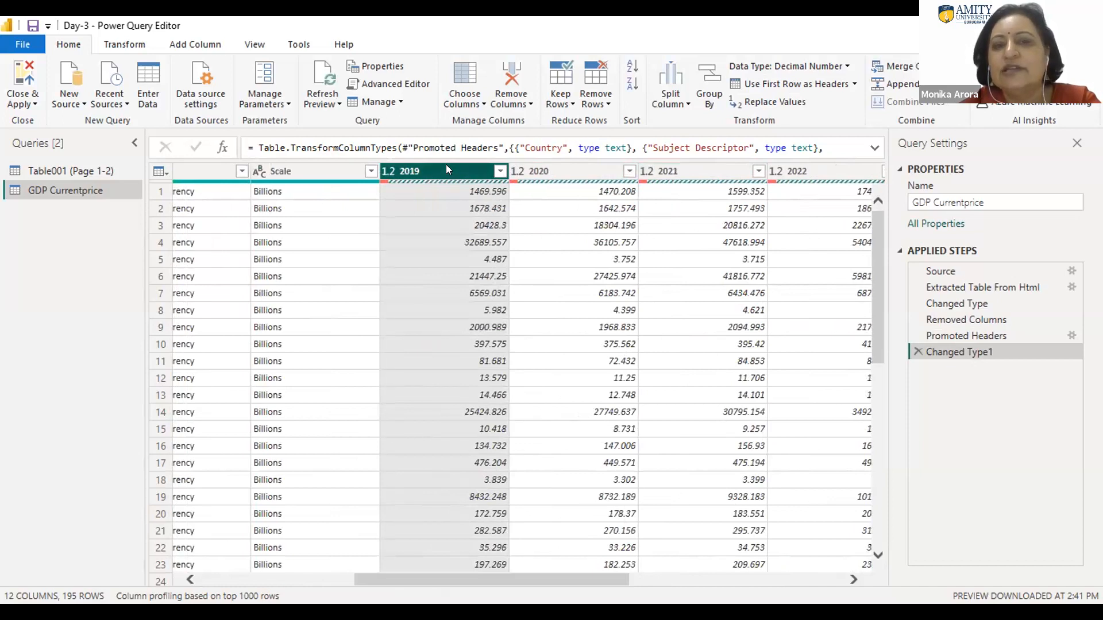
{"action": "double_click", "coordinate": [407, 166]}
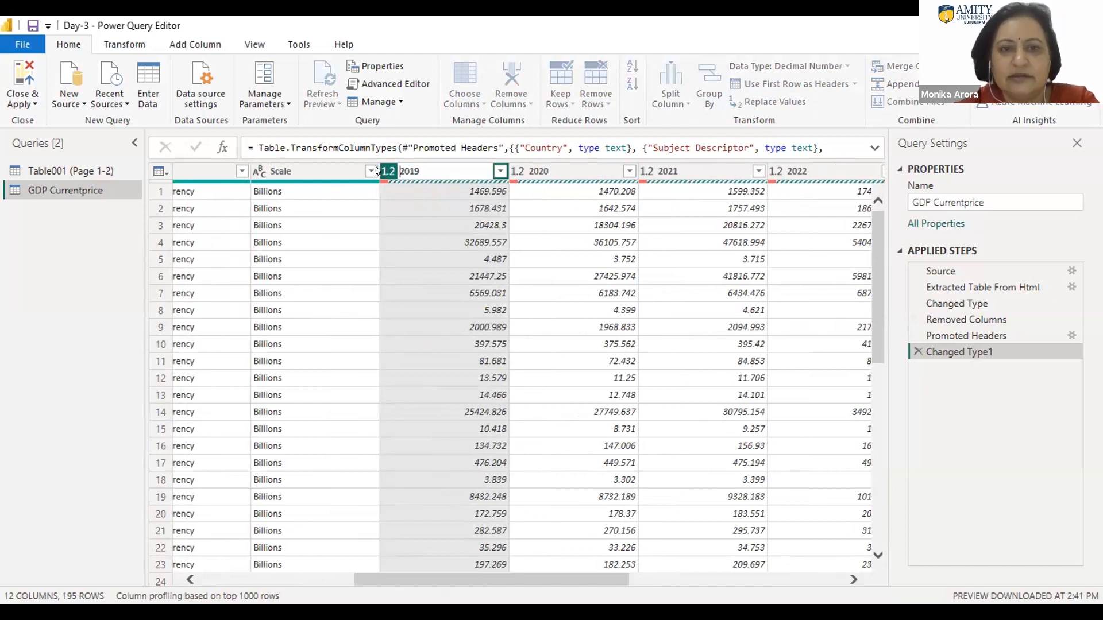
{"action": "left_click", "coordinate": [427, 165]}
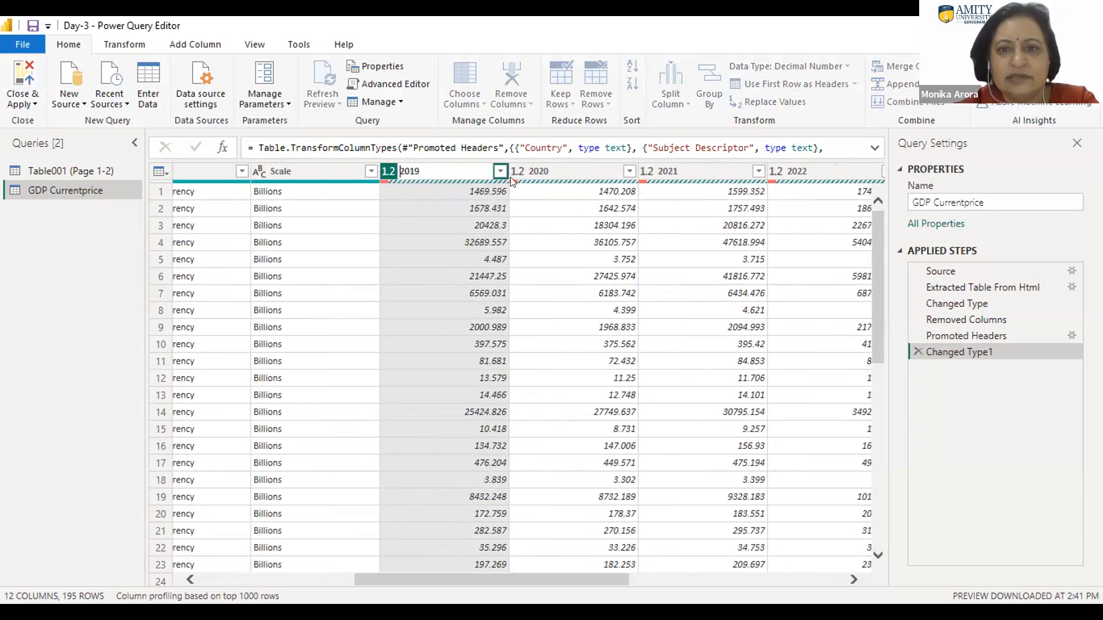
{"action": "key", "text": "Return"}
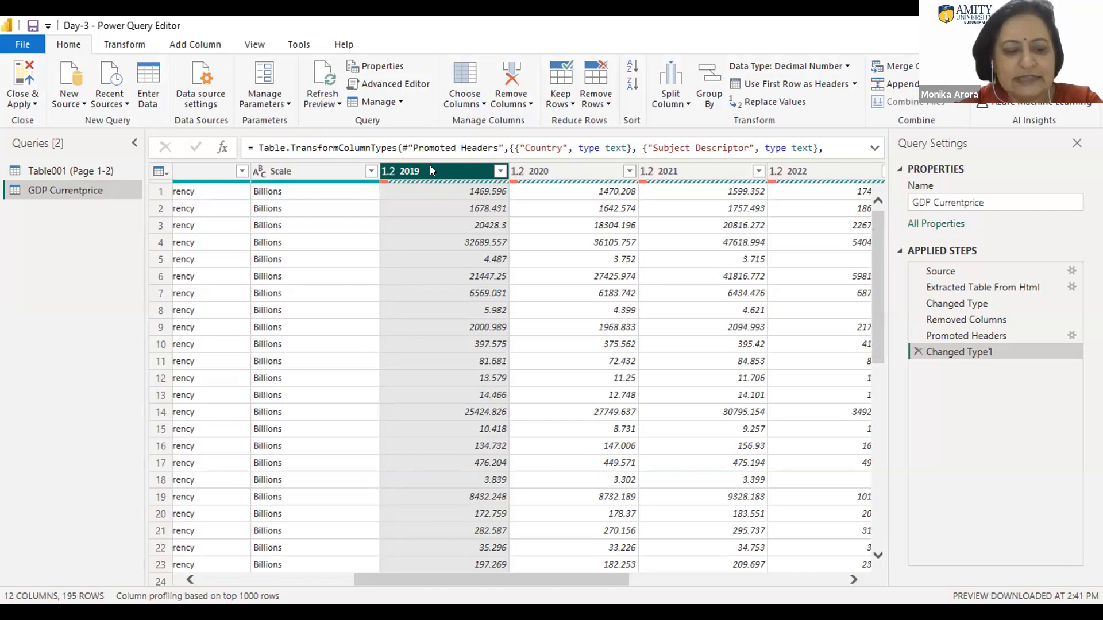
{"action": "key", "text": "shift+Right"}
{"action": "key", "text": "shift+Right"}
{"action": "key", "text": "shift+Right"}
{"action": "key", "text": "shift+Right"}
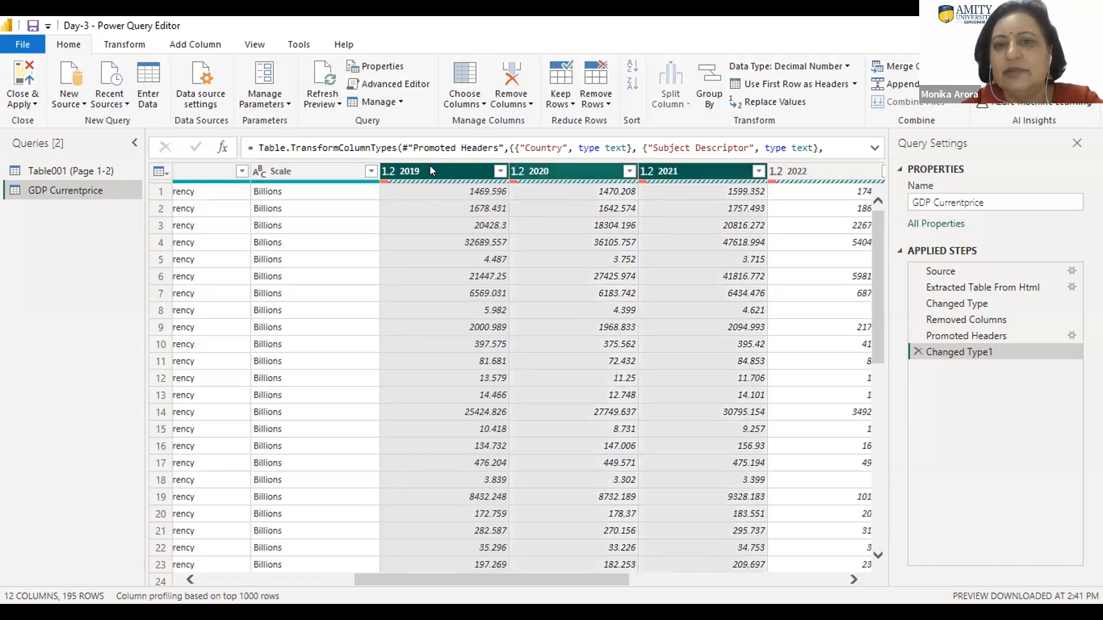
{"action": "key", "text": "shift+Right"}
{"action": "key", "text": "shift+Right"}
{"action": "key", "text": "shift+Right"}
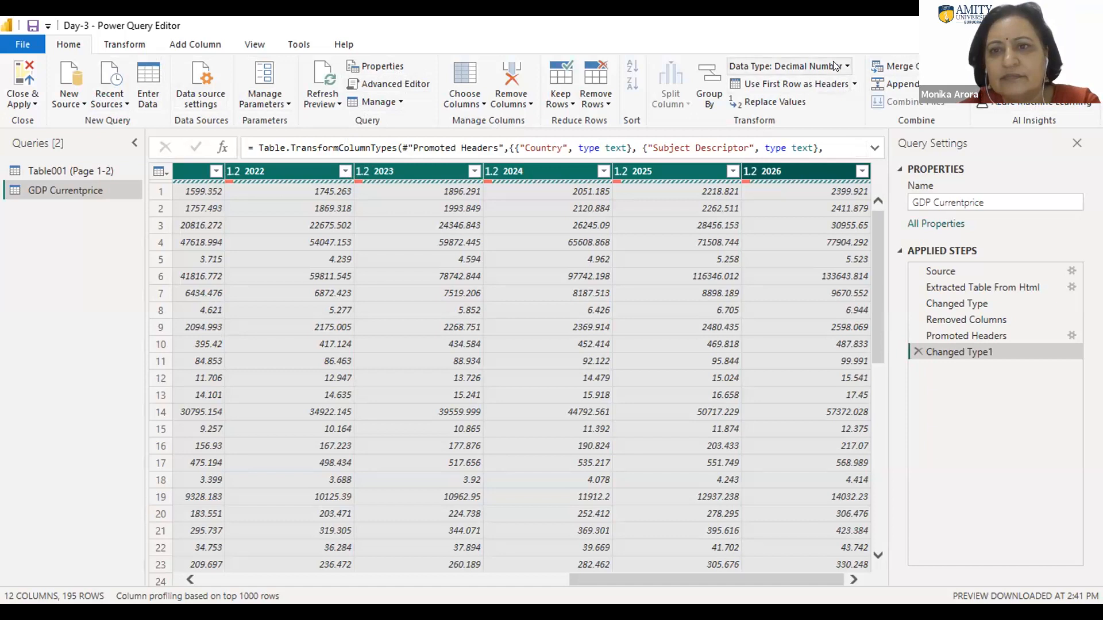
{"action": "left_click", "coordinate": [537, 296]}
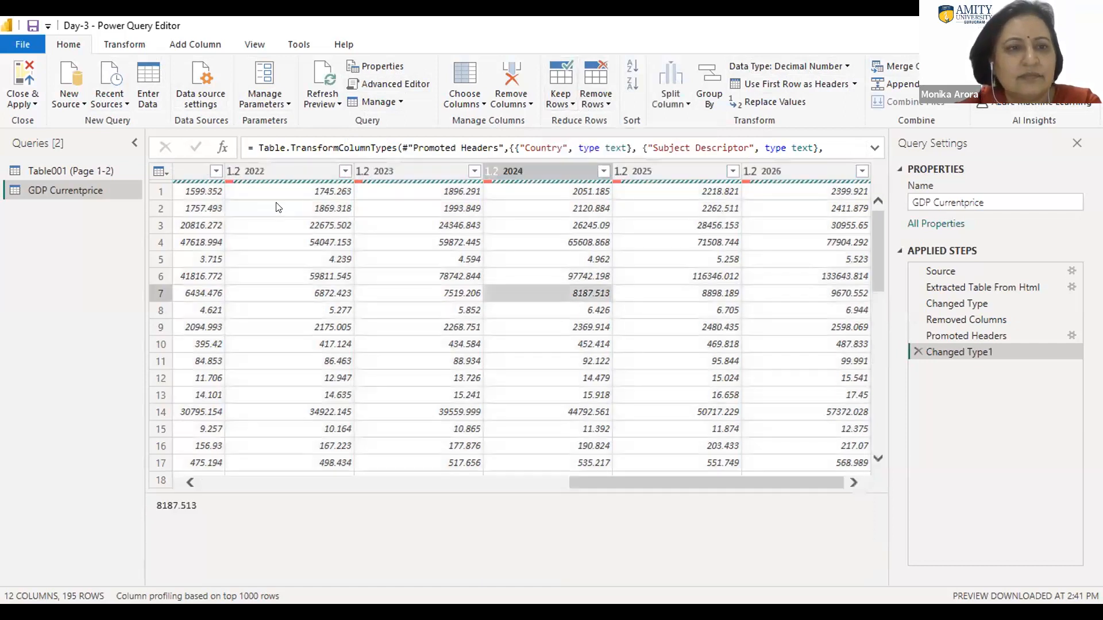
{"action": "left_click", "coordinate": [287, 104]}
{"action": "left_click", "coordinate": [333, 104]}
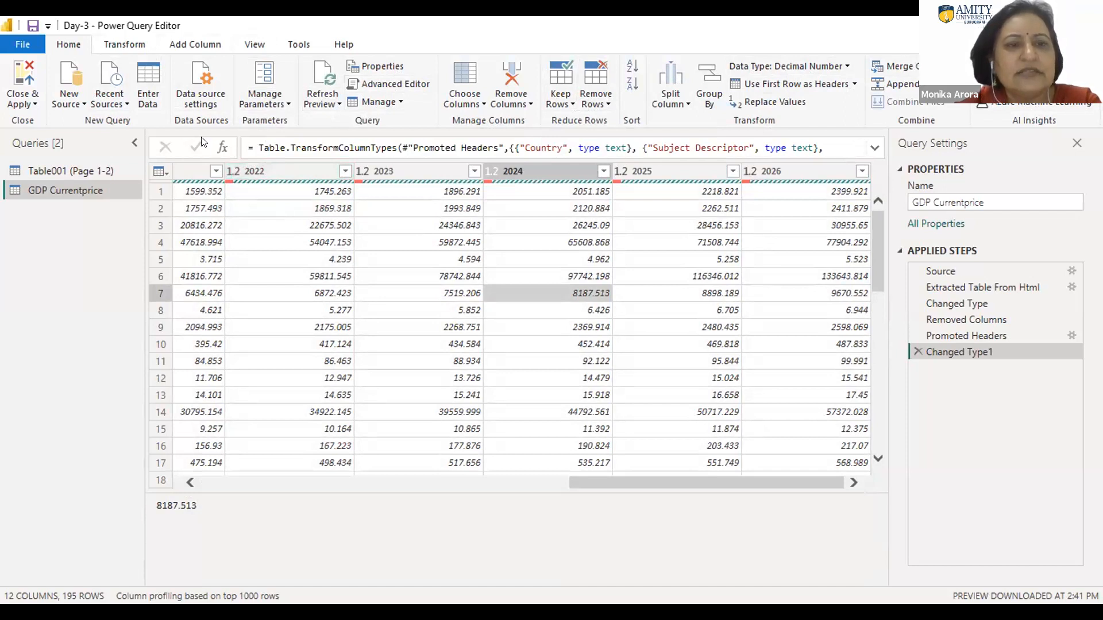
Step: Unpivot the year columns 2019 through 2026 of the GDP Currentprice table into attribute and value rows
{"action": "left_click", "coordinate": [125, 46]}
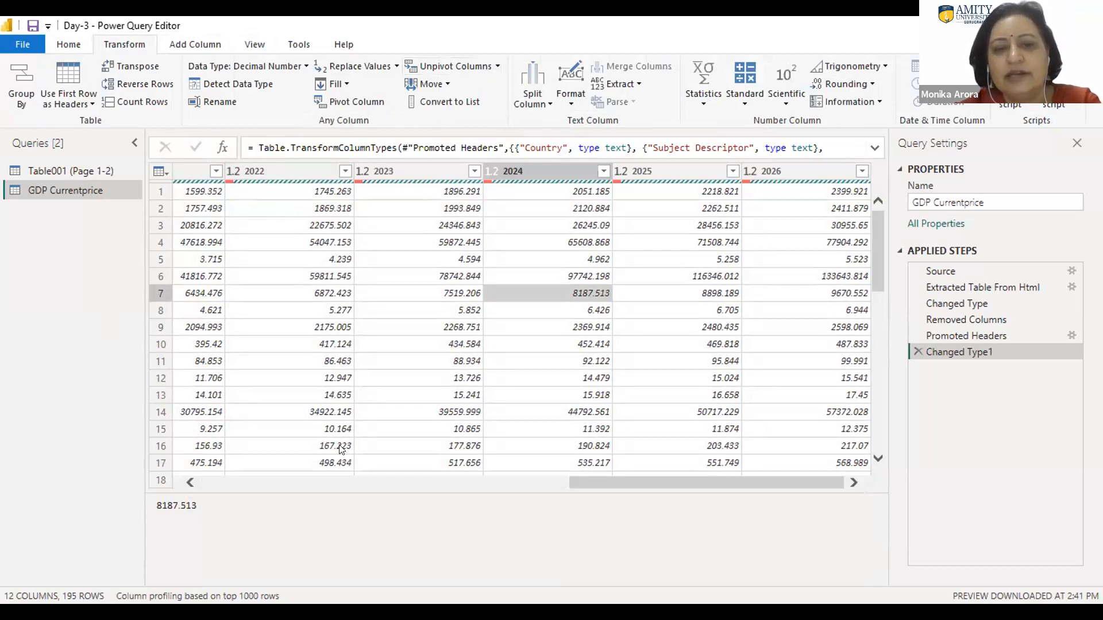
{"action": "left_click", "coordinate": [550, 481]}
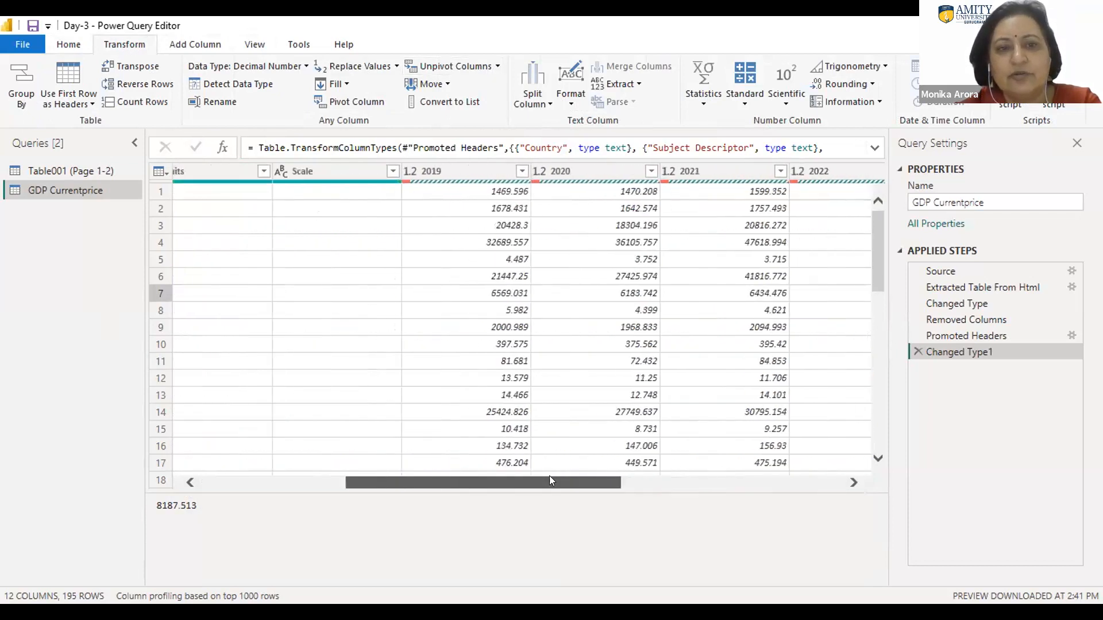
{"action": "left_click", "coordinate": [498, 171]}
{"action": "left_click", "coordinate": [484, 171]}
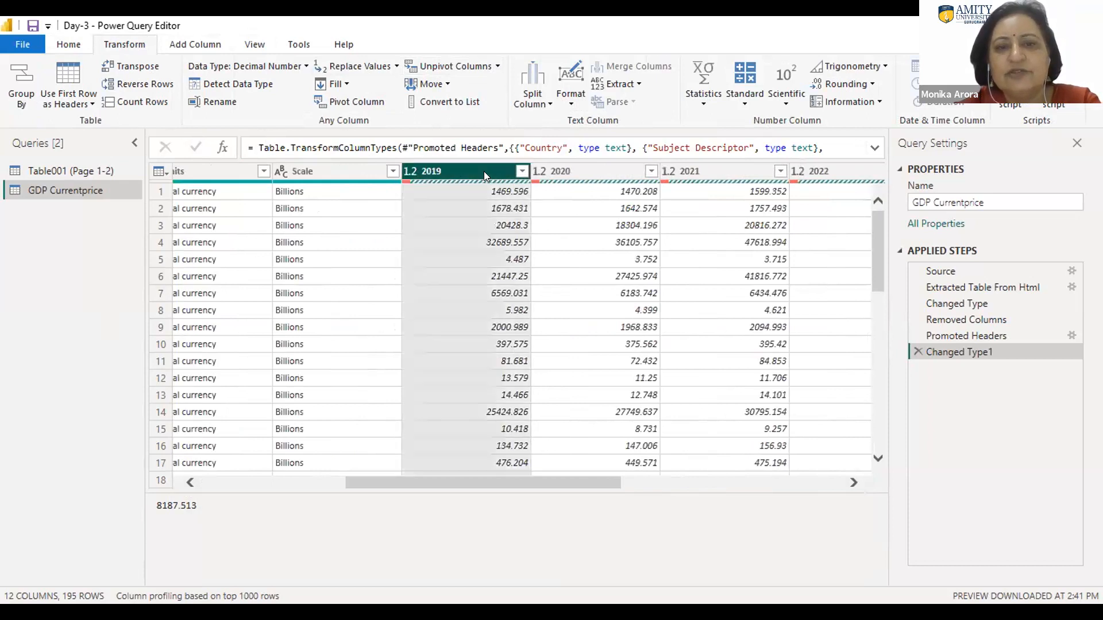
{"action": "key", "text": "shift+Right"}
{"action": "key", "text": "shift+Right"}
{"action": "key", "text": "shift+Right"}
{"action": "key", "text": "shift+Right"}
{"action": "key", "text": "shift+Right"}
{"action": "key", "text": "shift+Right"}
{"action": "key", "text": "shift+Right"}
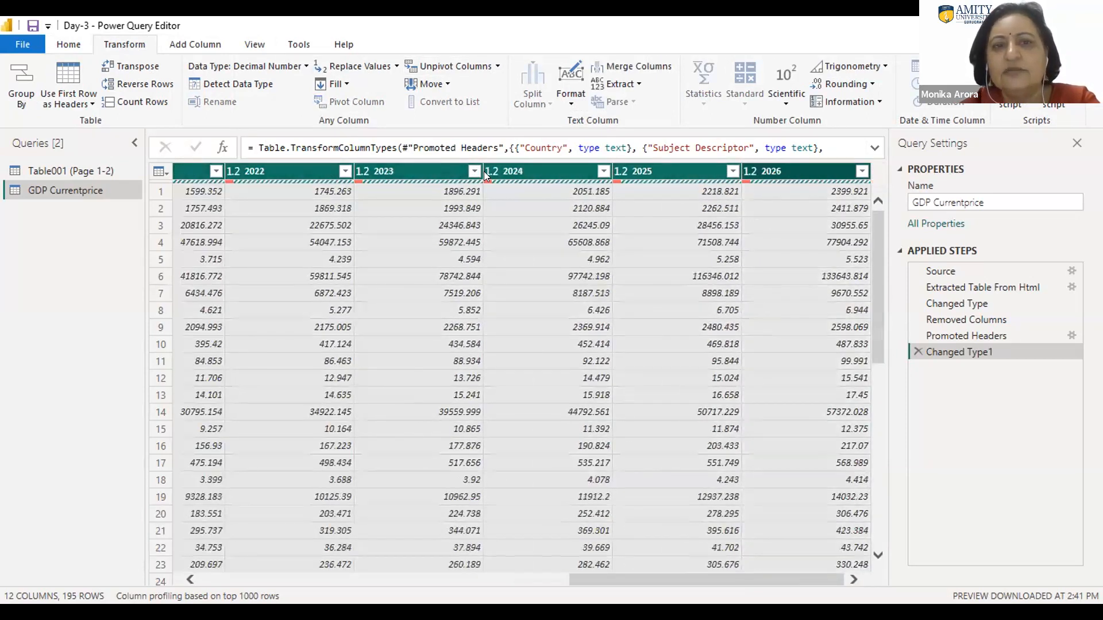
{"action": "left_click", "coordinate": [478, 66]}
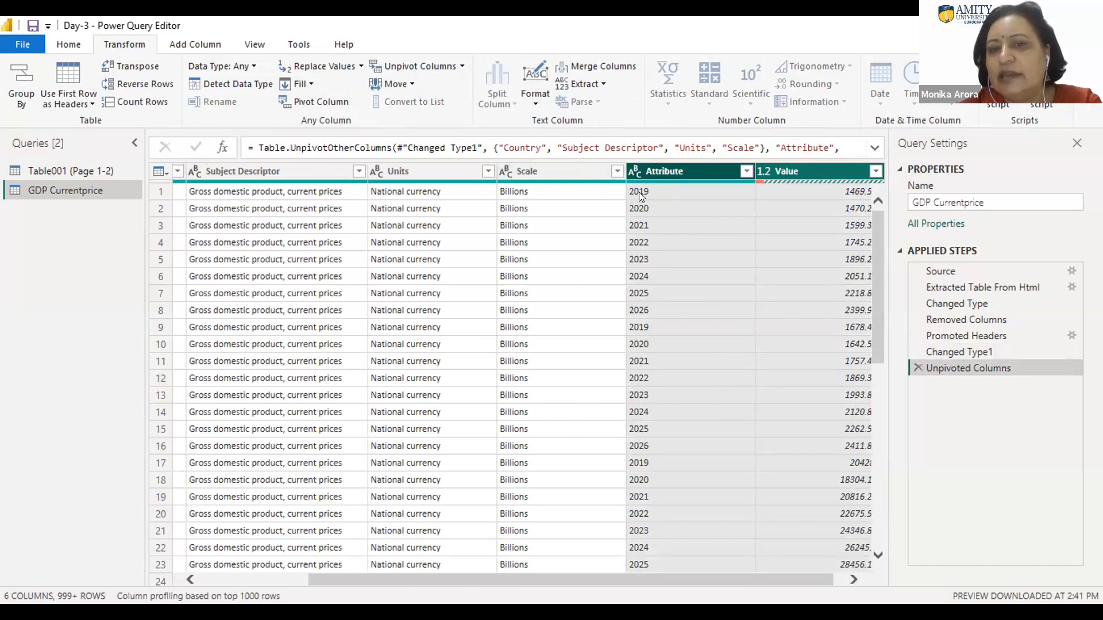
Step: Examine the unpivoted rows, comparing the years in the Attribute column with the GDP figures in the Value column
{"action": "left_click", "coordinate": [831, 191]}
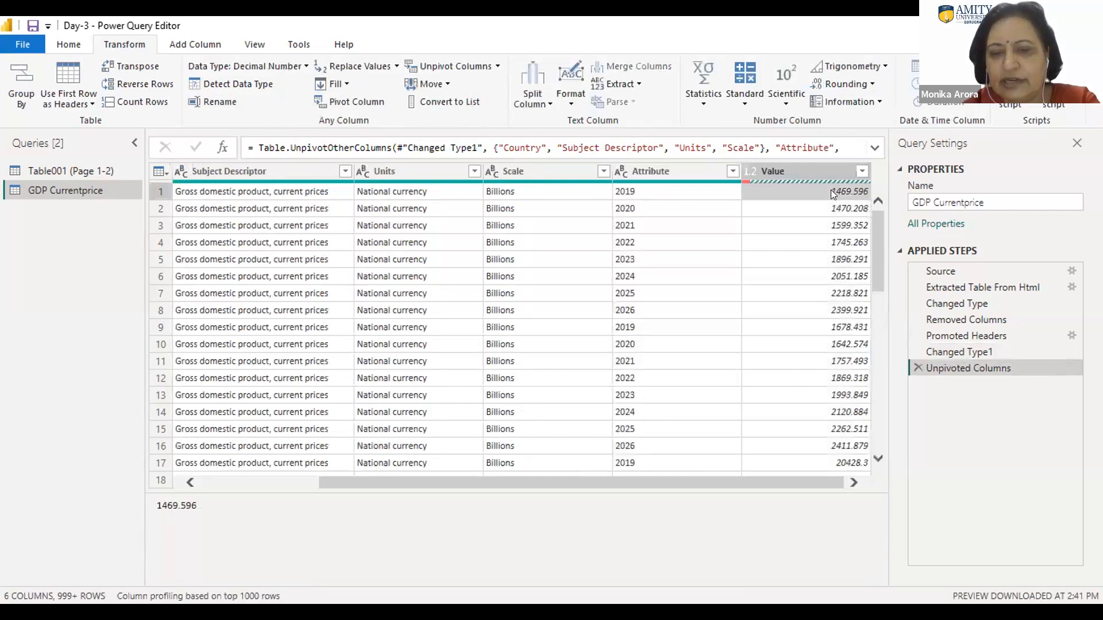
{"action": "key", "text": "Down"}
{"action": "key", "text": "Down"}
{"action": "key", "text": "Down"}
{"action": "key", "text": "Down"}
{"action": "key", "text": "Down"}
{"action": "key", "text": "Down"}
{"action": "key", "text": "Down"}
{"action": "key", "text": "Down"}
{"action": "key", "text": "Down"}
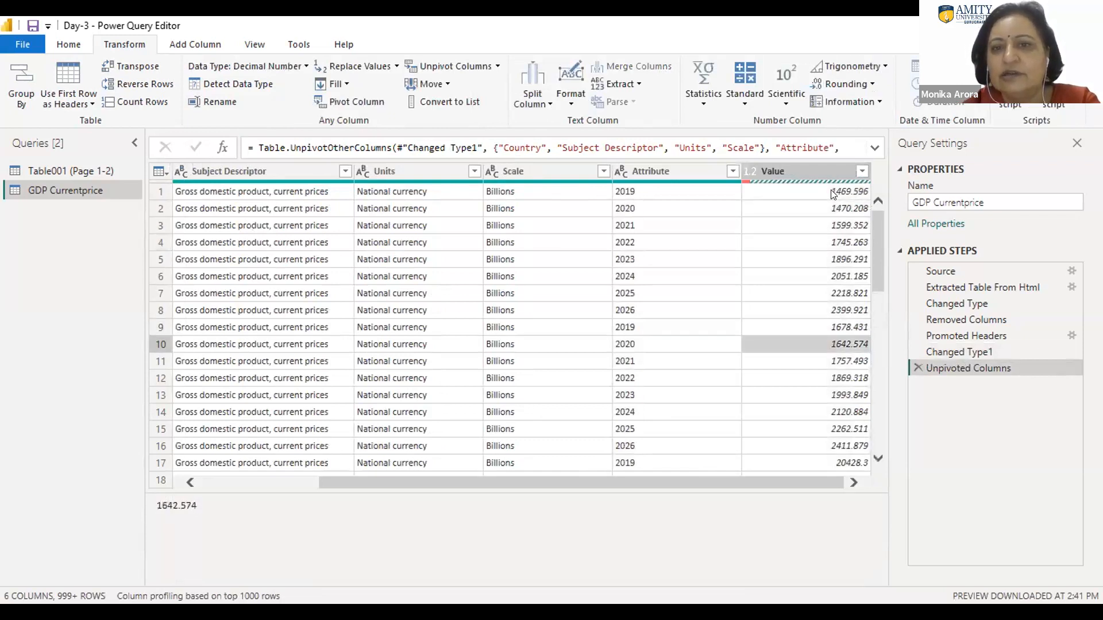
{"action": "key", "text": "Down"}
{"action": "key", "text": "Down"}
{"action": "key", "text": "Down"}
{"action": "key", "text": "Down"}
{"action": "key", "text": "Down"}
{"action": "key", "text": "Down"}
{"action": "key", "text": "Down"}
{"action": "key", "text": "Down"}
{"action": "key", "text": "Down"}
{"action": "key", "text": "Down"}
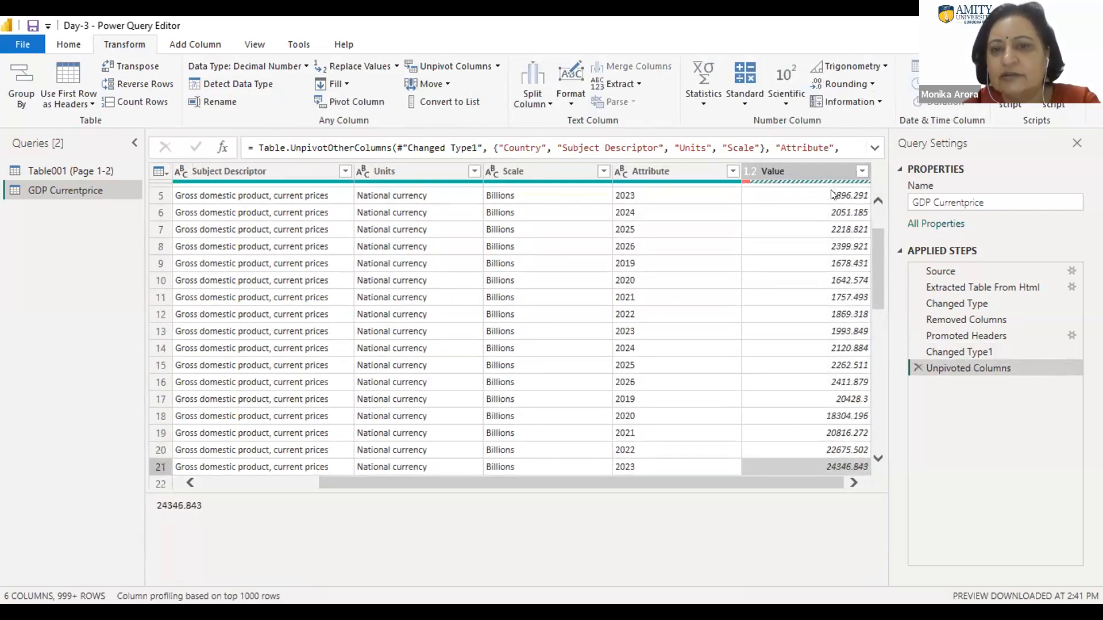
{"action": "key", "text": "Down"}
{"action": "key", "text": "Down"}
{"action": "key", "text": "Down"}
{"action": "key", "text": "Down"}
{"action": "key", "text": "Down"}
{"action": "key", "text": "Down"}
{"action": "key", "text": "Down"}
{"action": "key", "text": "Down"}
{"action": "key", "text": "Down"}
{"action": "key", "text": "Down"}
{"action": "key", "text": "Down"}
{"action": "key", "text": "Down"}
{"action": "key", "text": "Up"}
{"action": "key", "text": "Up"}
{"action": "key", "text": "Up"}
{"action": "key", "text": "Up"}
{"action": "key", "text": "Up"}
{"action": "key", "text": "Up"}
{"action": "key", "text": "Up"}
{"action": "key", "text": "Up"}
{"action": "key", "text": "Up"}
{"action": "key", "text": "Up"}
{"action": "key", "text": "Up"}
{"action": "key", "text": "Up"}
{"action": "key", "text": "Up"}
{"action": "key", "text": "Up"}
{"action": "key", "text": "Up"}
{"action": "key", "text": "Up"}
{"action": "key", "text": "Up"}
{"action": "key", "text": "Up"}
{"action": "key", "text": "Up"}
{"action": "key", "text": "Up"}
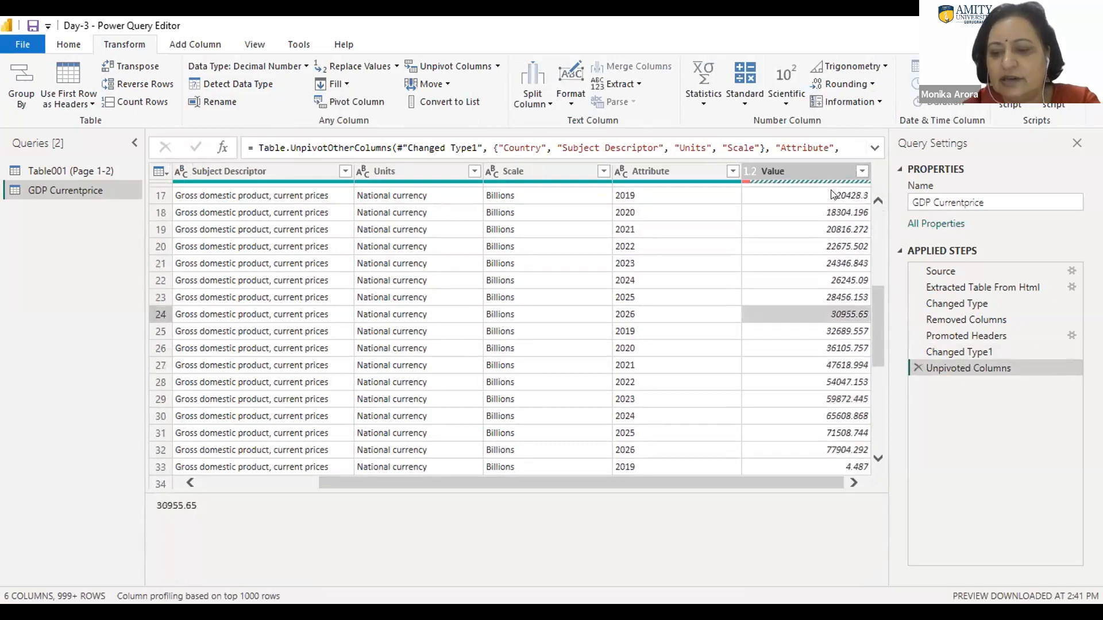
{"action": "key", "text": "Down"}
{"action": "key", "text": "Down"}
{"action": "key", "text": "Down"}
{"action": "key", "text": "Down"}
{"action": "key", "text": "Down"}
{"action": "key", "text": "Down"}
{"action": "key", "text": "Down"}
{"action": "key", "text": "Down"}
{"action": "key", "text": "Down"}
{"action": "key", "text": "Down"}
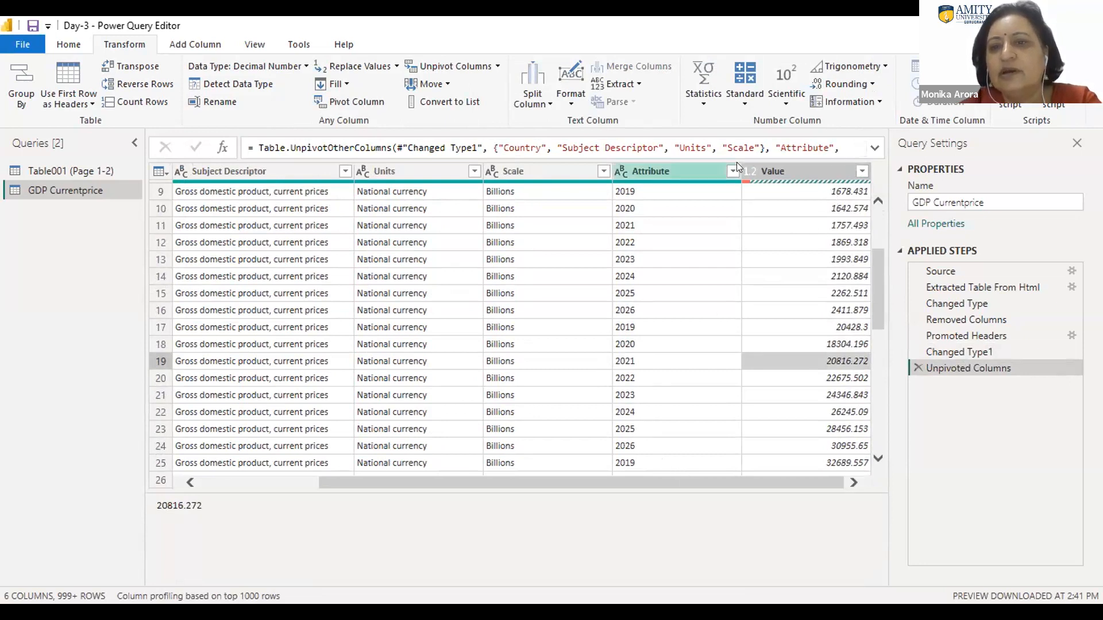
Step: Select the Attribute column that holds the years in the unpivoted GDP Currentprice table
{"action": "left_click", "coordinate": [684, 173]}
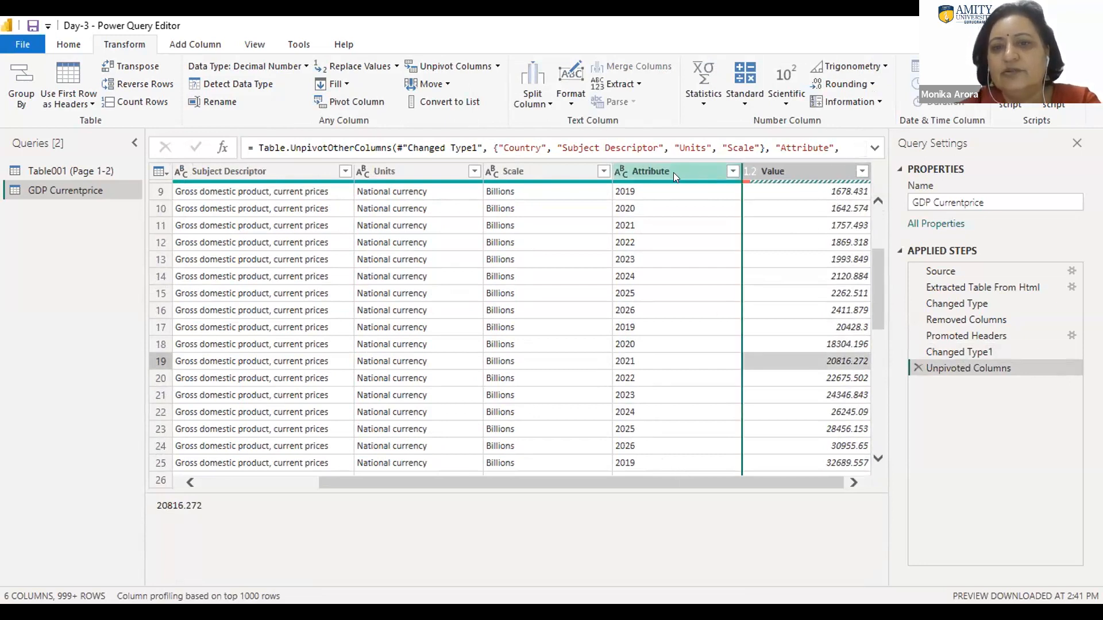
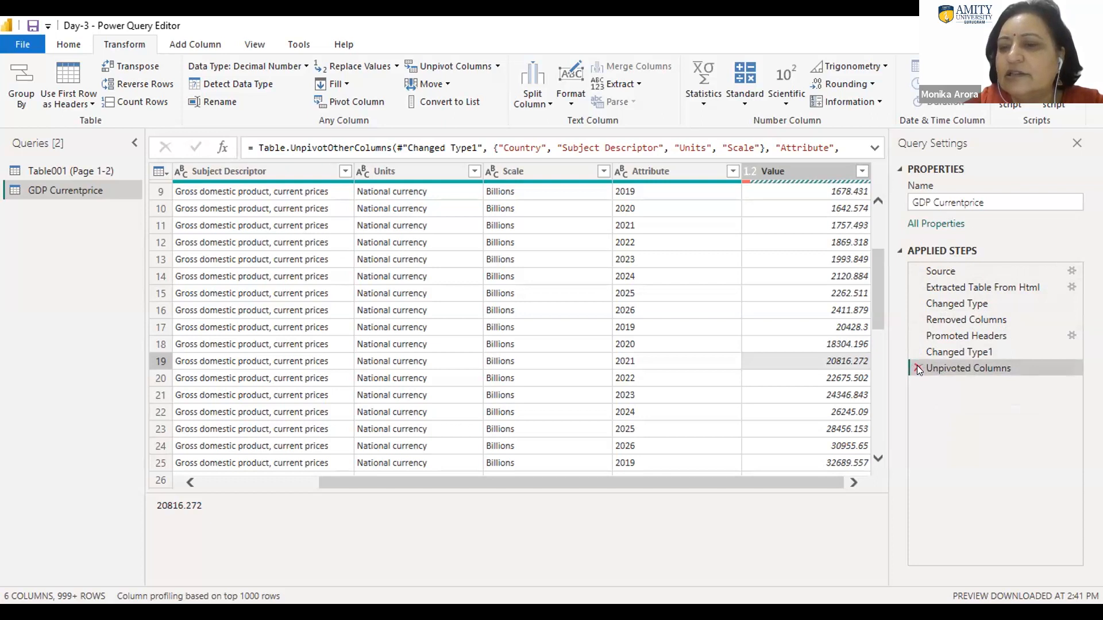
Step: Delete the Unpivoted Columns and Changed Type1 steps from the GDP Currentprice query
{"action": "left_click", "coordinate": [917, 368]}
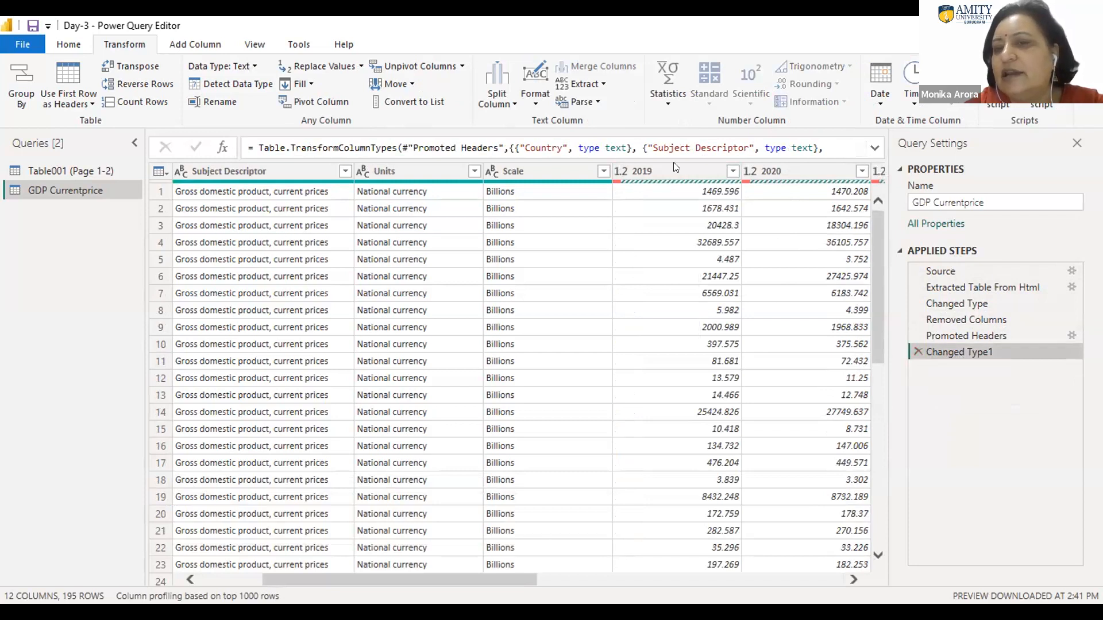
{"action": "left_click", "coordinate": [918, 351]}
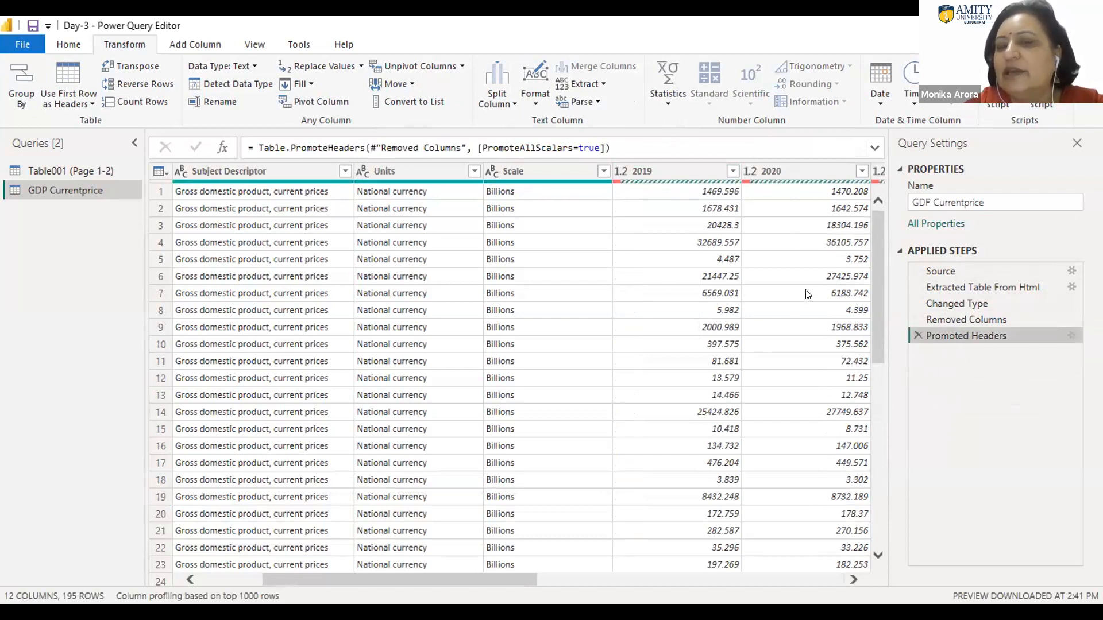
{"action": "left_click", "coordinate": [682, 192]}
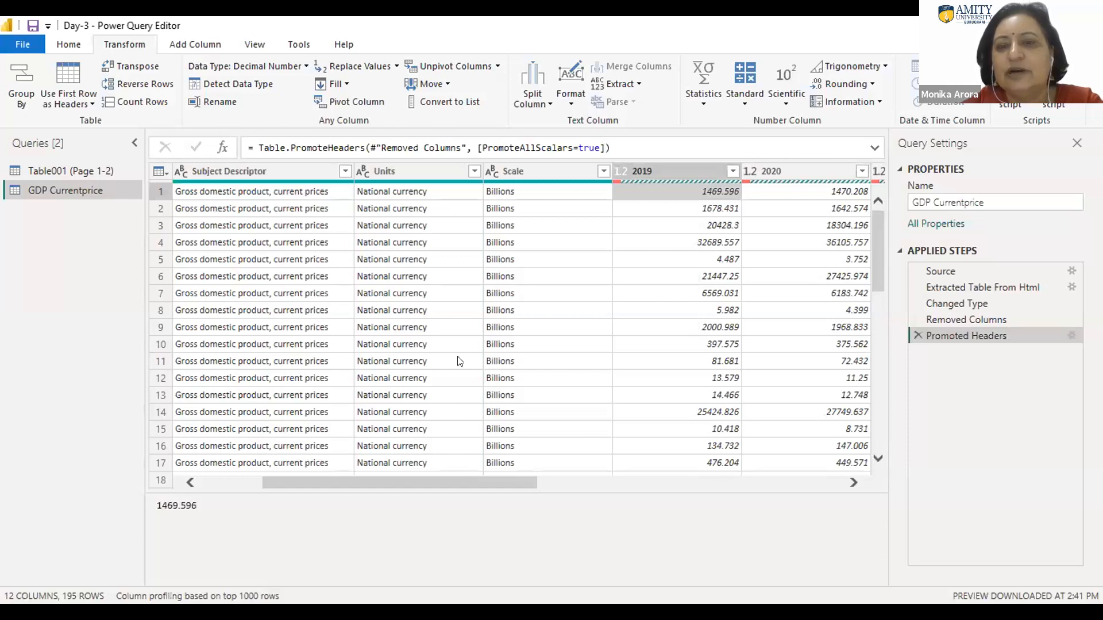
Step: Select the year columns 2019 through 2026 of the GDP Currentprice table
{"action": "double_click", "coordinate": [662, 166]}
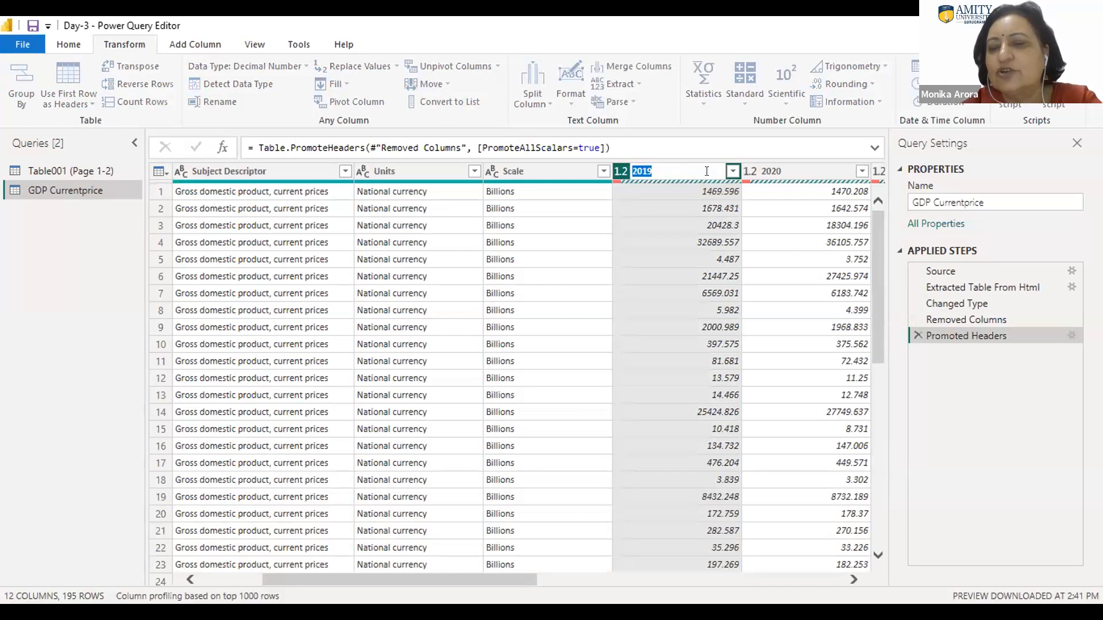
{"action": "key", "text": "Return"}
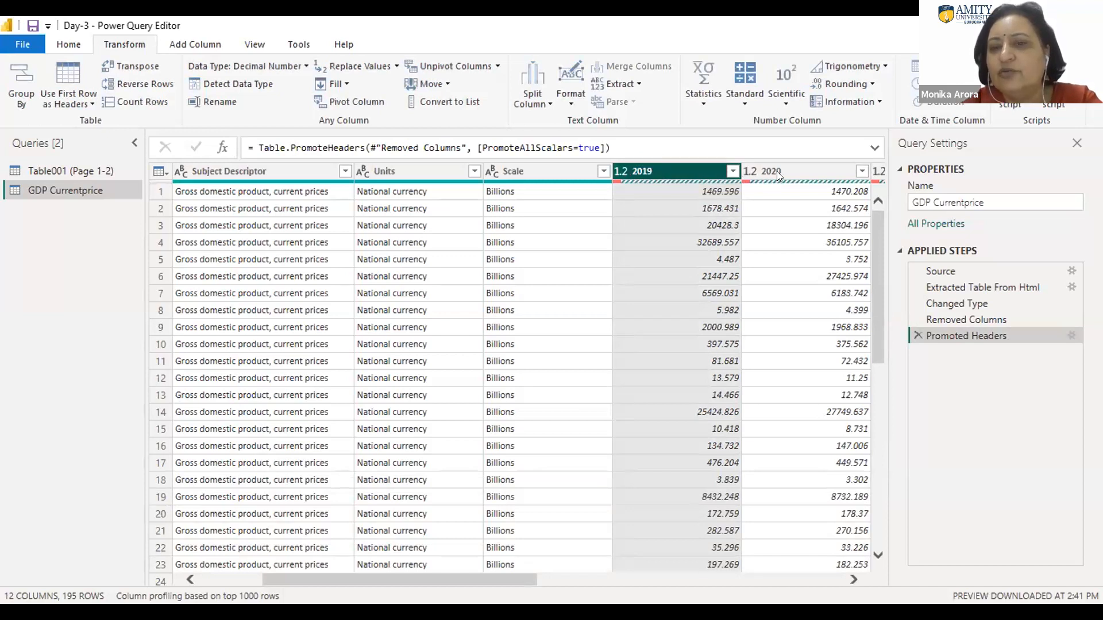
{"action": "left_click", "coordinate": [793, 166], "text": "ctrl"}
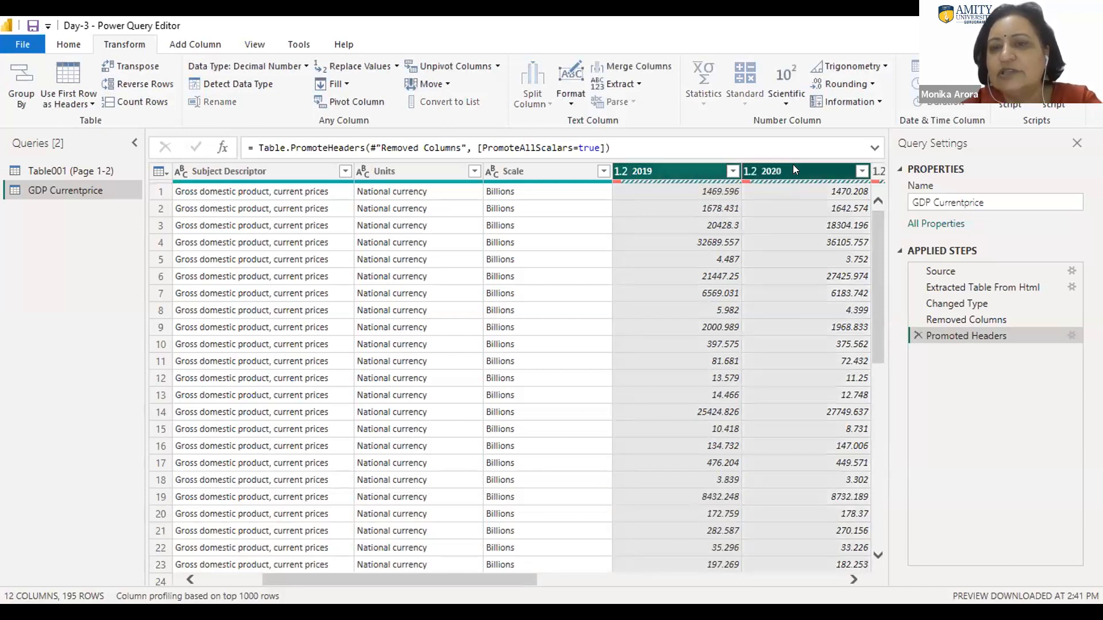
{"action": "key", "text": "shift+Right"}
{"action": "key", "text": "shift+Right"}
{"action": "key", "text": "shift+Right"}
{"action": "key", "text": "shift+Right"}
{"action": "key", "text": "shift+Right"}
{"action": "key", "text": "shift+Right"}
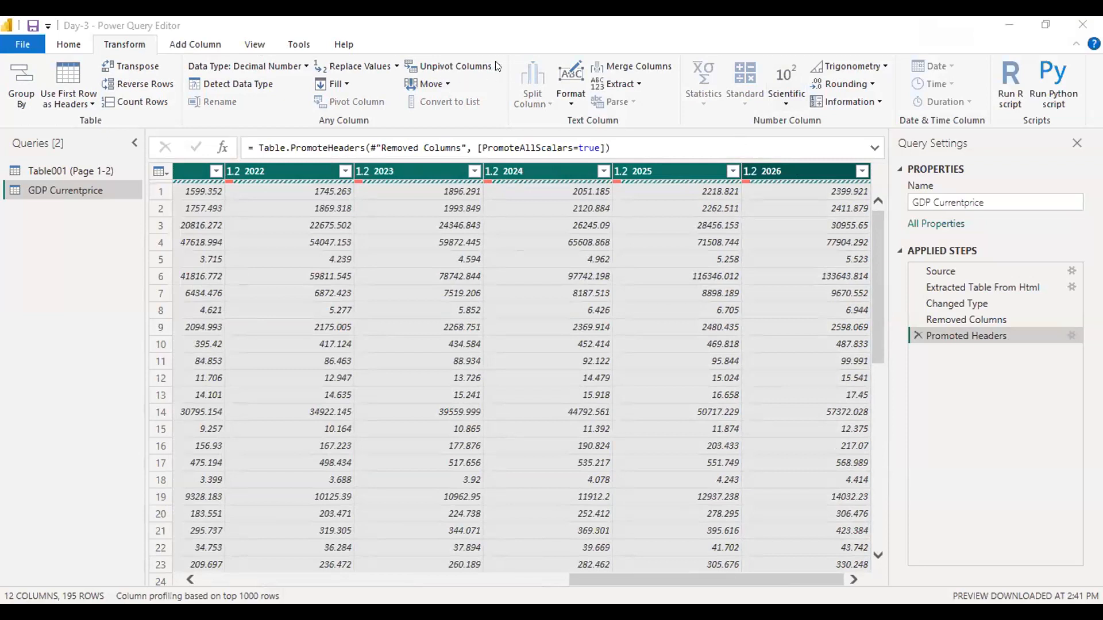
Step: Compare the first countries in the Country column with their GDP figures across the year columns 2019 to 2026
{"action": "left_click_drag", "start_coordinate": [599, 575], "coordinate": [190, 566]}
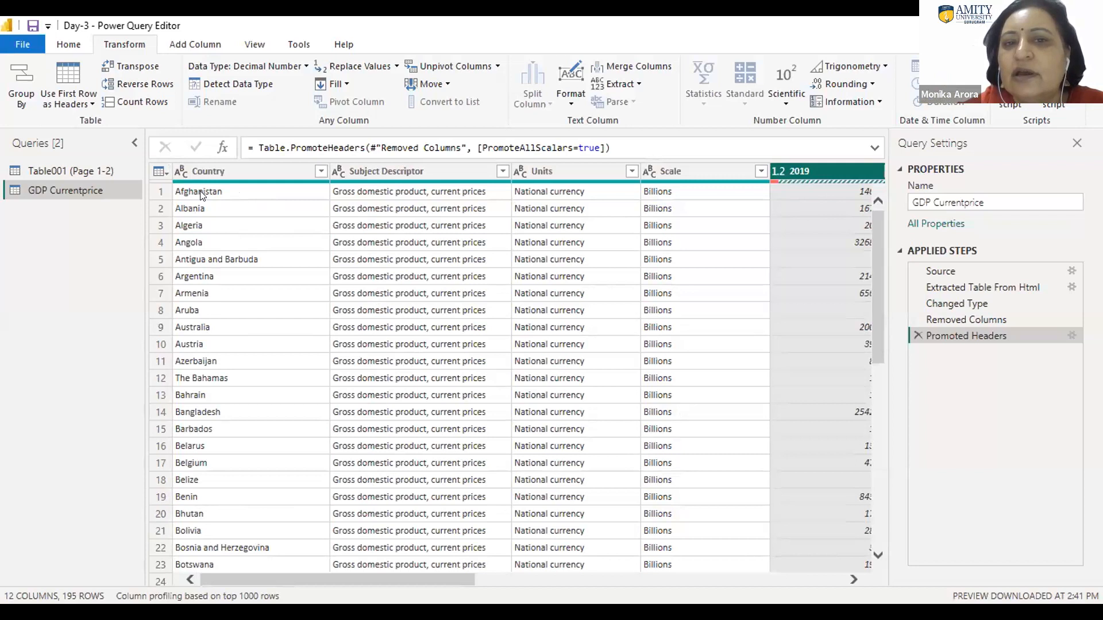
{"action": "left_click", "coordinate": [834, 189]}
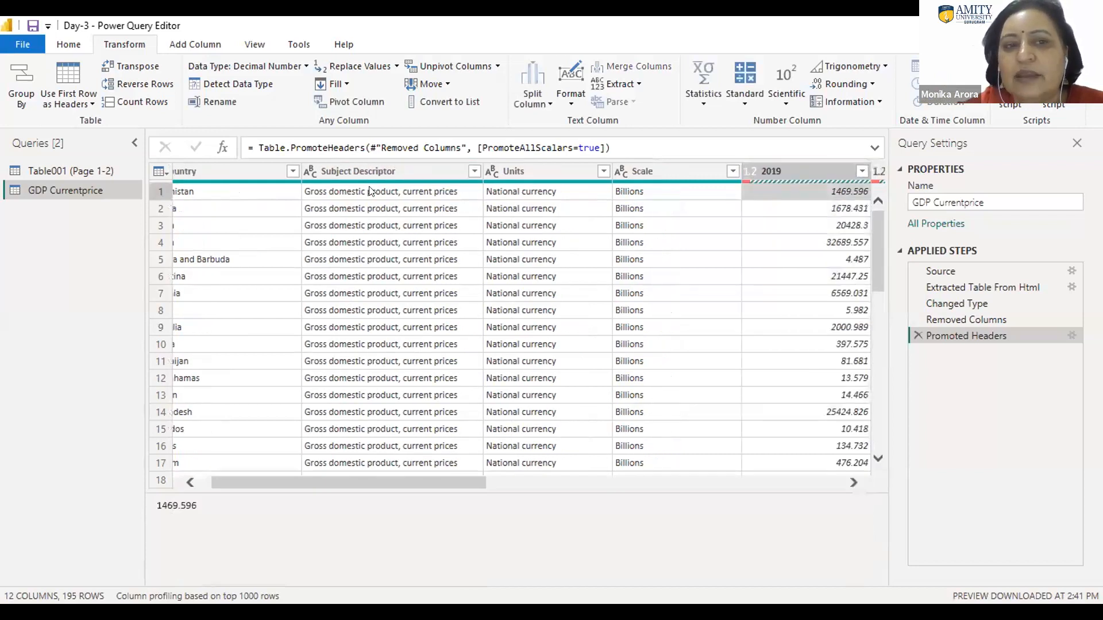
{"action": "left_click", "coordinate": [201, 211]}
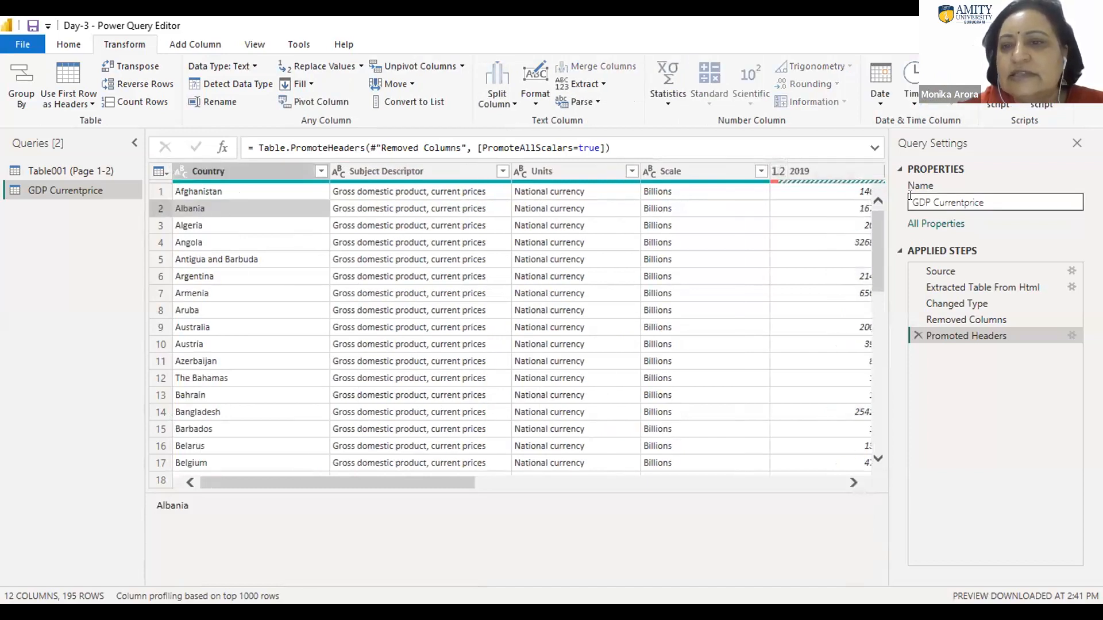
{"action": "left_click", "coordinate": [824, 204]}
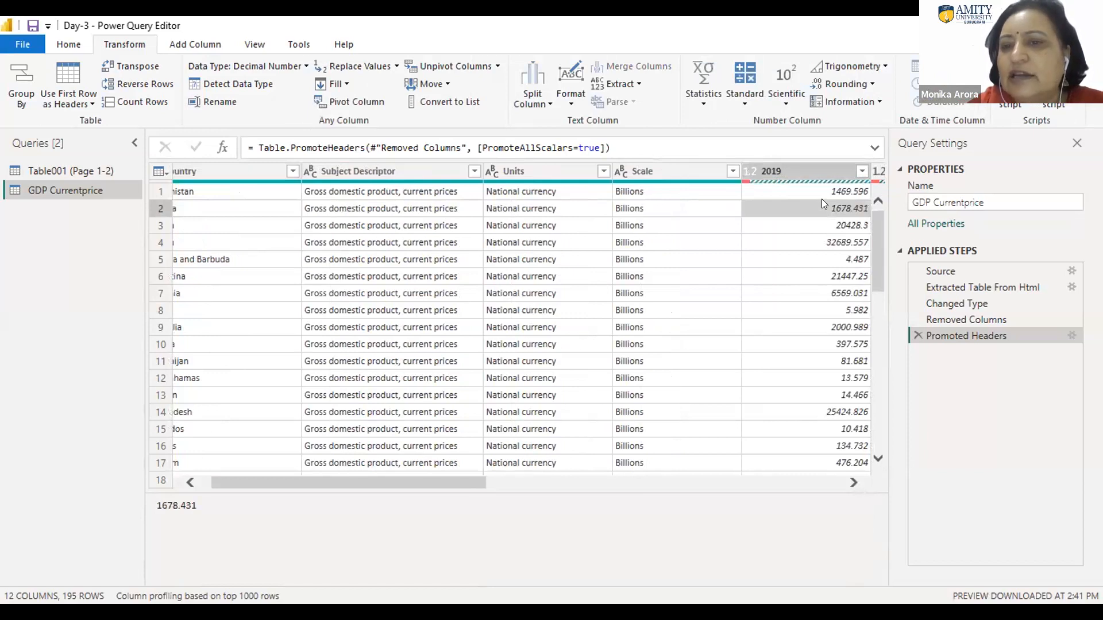
{"action": "key", "text": "Right"}
{"action": "key", "text": "Right"}
{"action": "key", "text": "Right"}
{"action": "key", "text": "Right"}
{"action": "key", "text": "Right"}
{"action": "key", "text": "Right"}
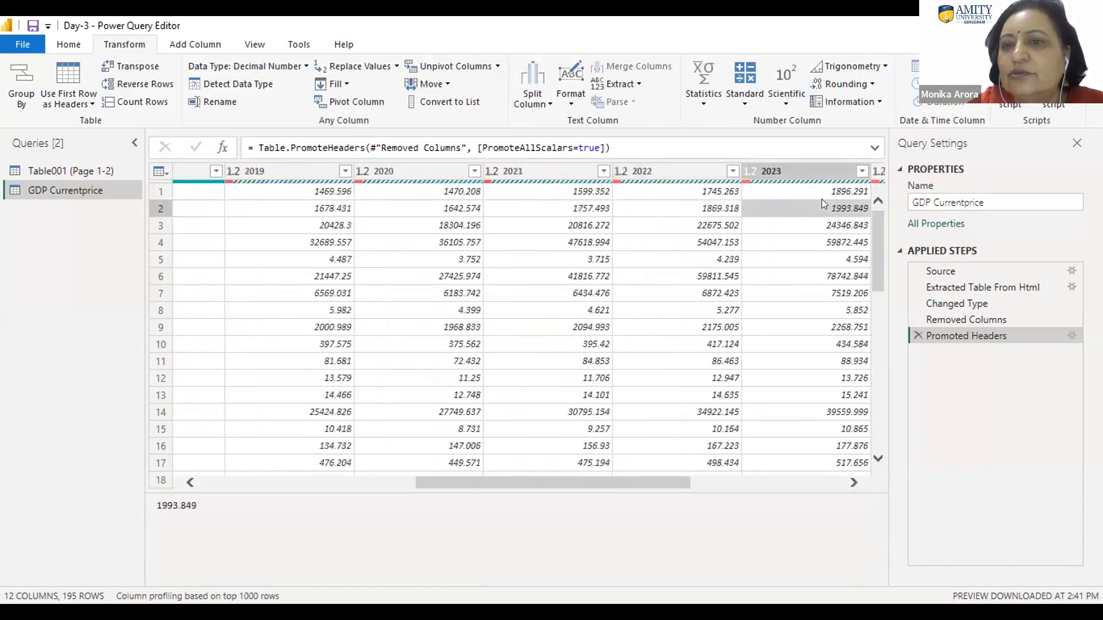
{"action": "key", "text": "Right"}
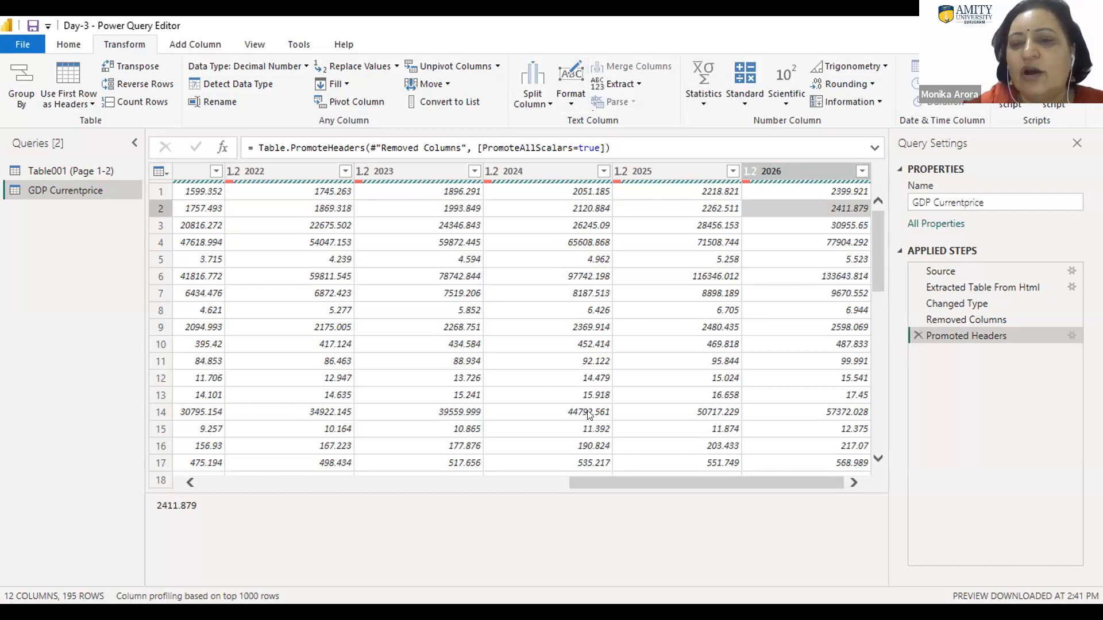
Step: Examine the wide table layout, from the separate year columns to the country rows down to the last one
{"action": "left_click_drag", "start_coordinate": [640, 483], "coordinate": [402, 507]}
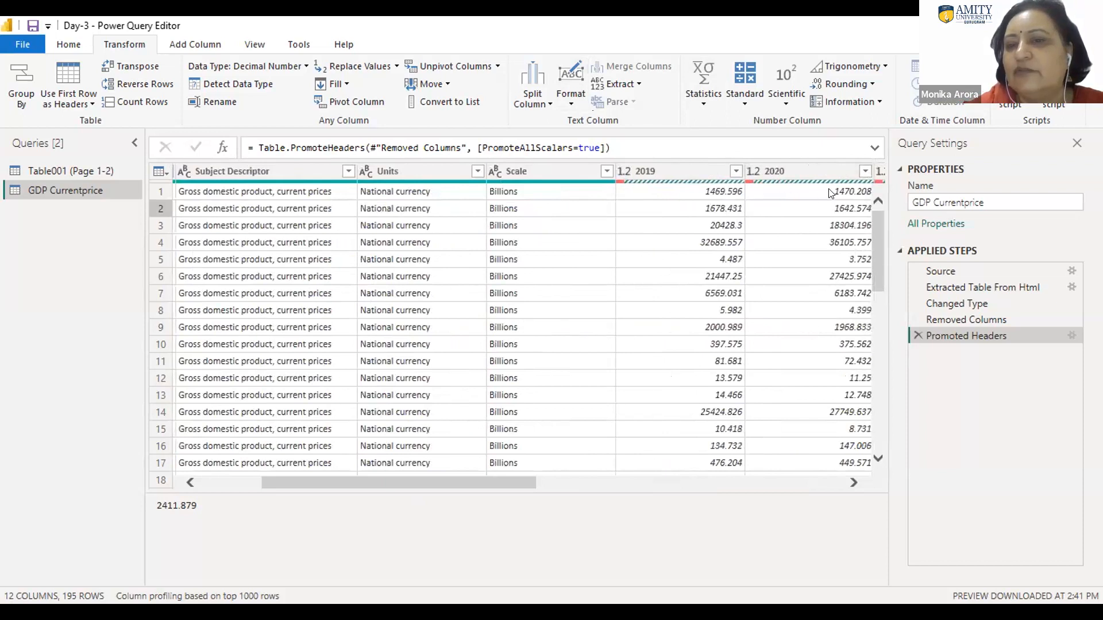
{"action": "left_click", "coordinate": [854, 484]}
{"action": "left_click", "coordinate": [854, 484]}
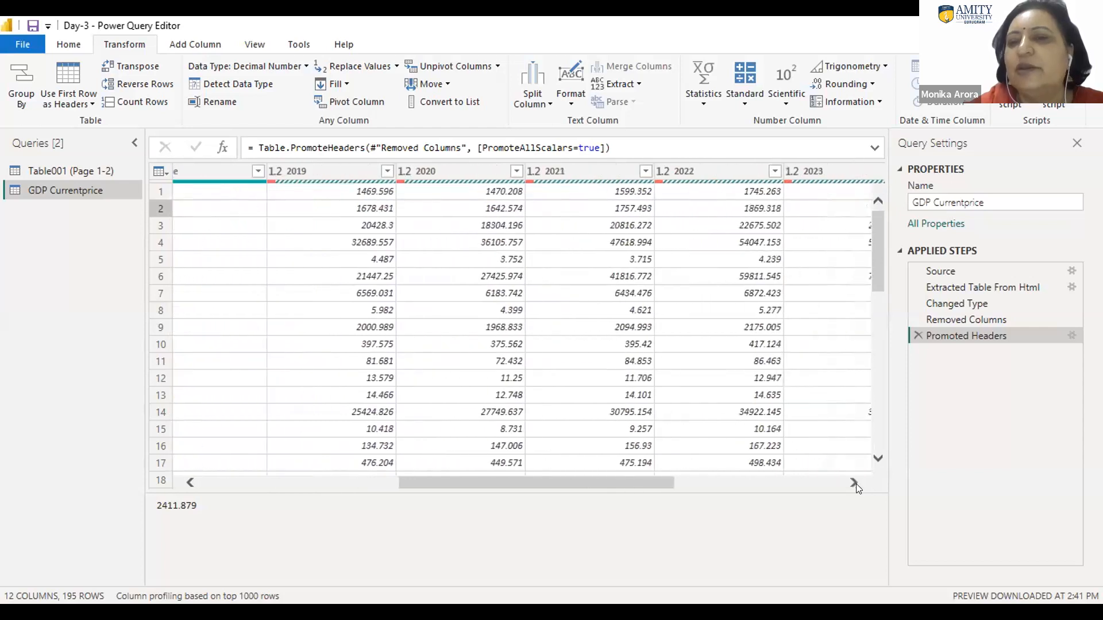
{"action": "left_click", "coordinate": [190, 482]}
{"action": "left_click", "coordinate": [190, 483]}
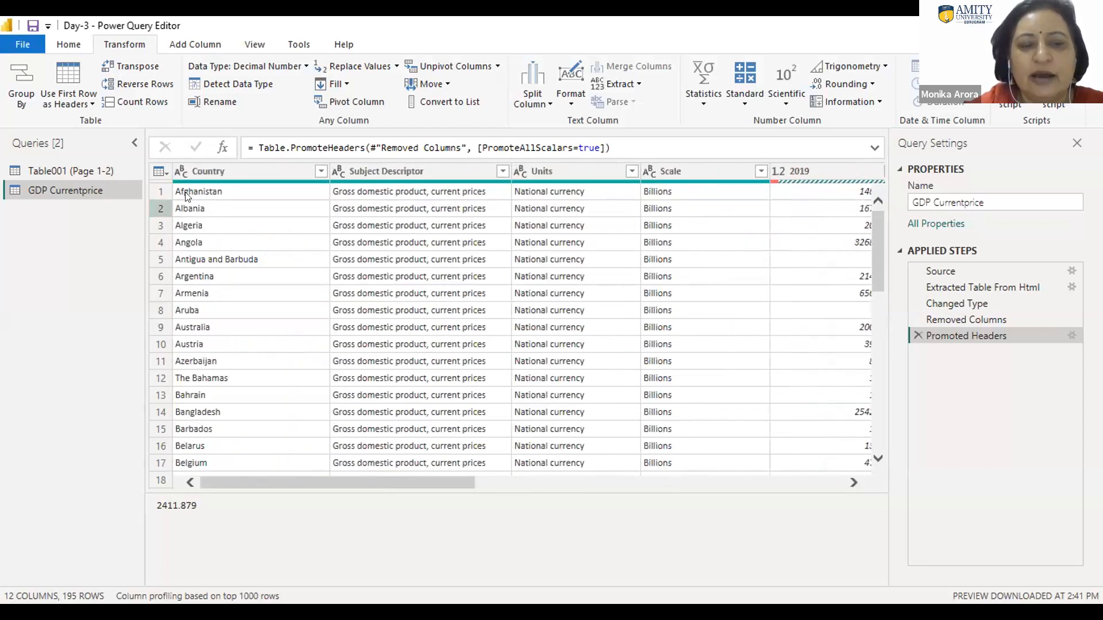
{"action": "left_click", "coordinate": [188, 228]}
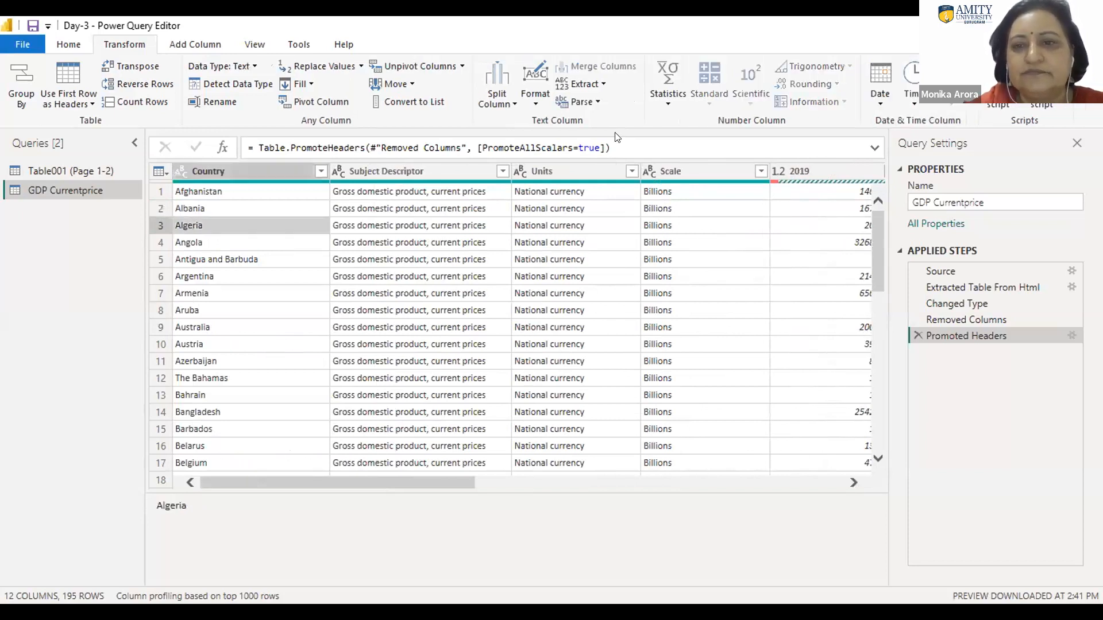
{"action": "left_click_drag", "start_coordinate": [874, 240], "coordinate": [960, 485]}
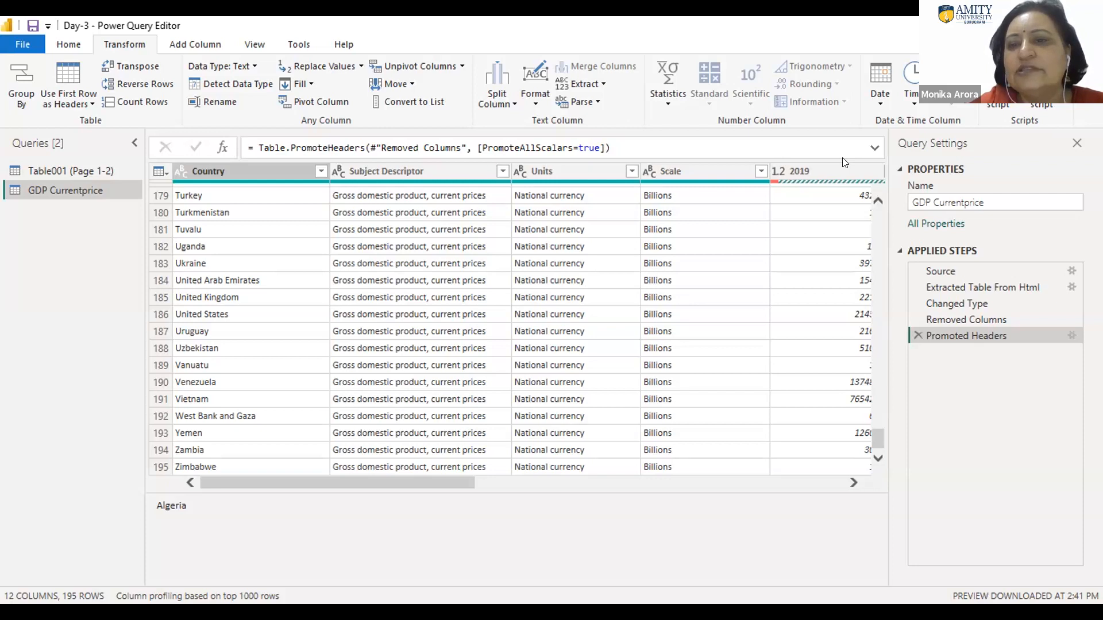
Step: Unpivot the year columns 2019 through 2026 into Attribute and Value rows, without a preceding type change step
{"action": "left_click", "coordinate": [829, 172]}
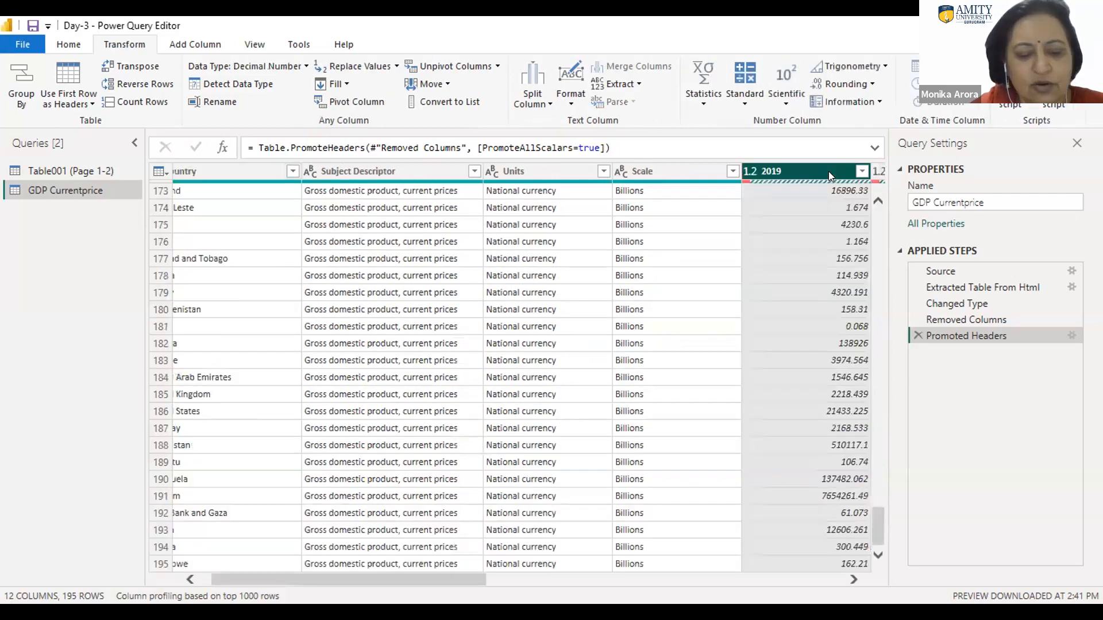
{"action": "key", "text": "shift+Right"}
{"action": "key", "text": "shift+Right"}
{"action": "key", "text": "shift+Right"}
{"action": "key", "text": "shift+Right"}
{"action": "key", "text": "shift+Right"}
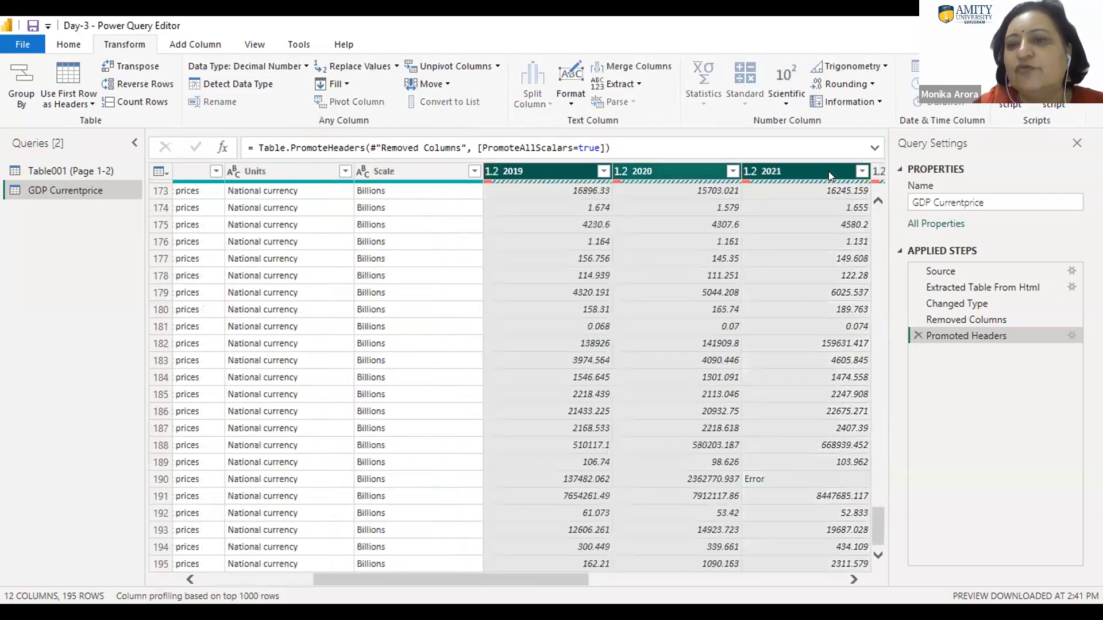
{"action": "key", "text": "shift+Right"}
{"action": "key", "text": "shift+Right"}
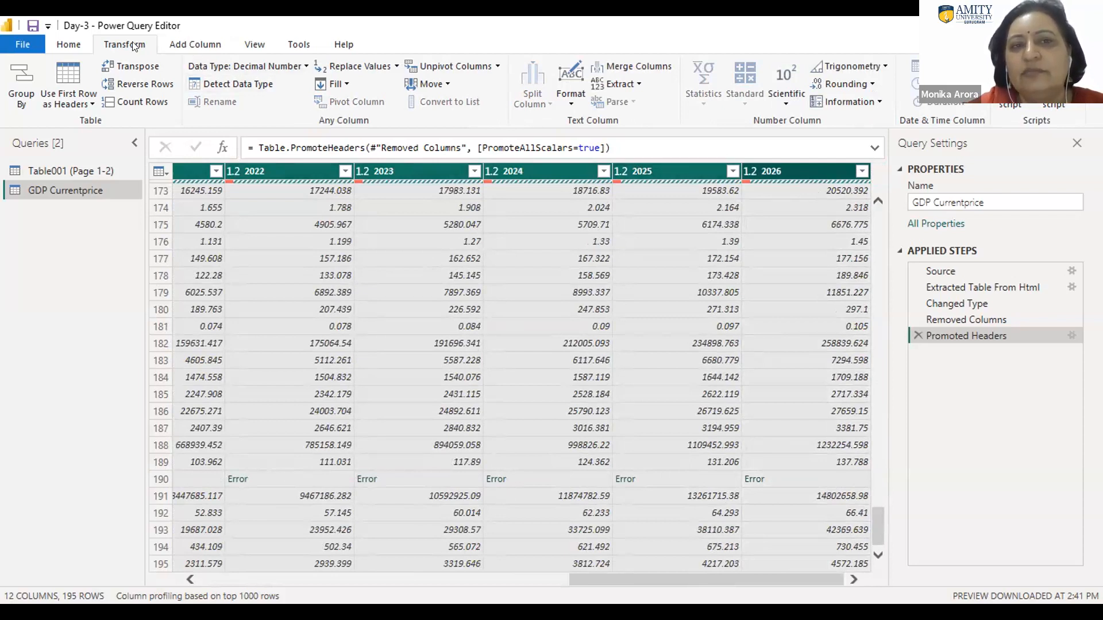
{"action": "left_click", "coordinate": [480, 66]}
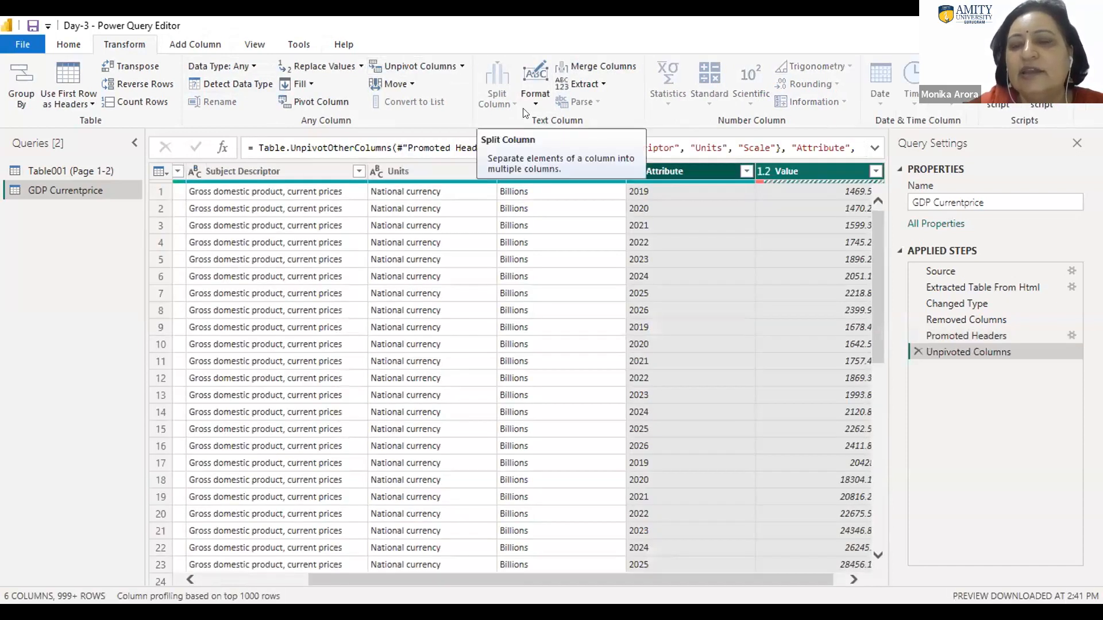
Step: Review how each country repeats per year in the unpivoted table, and narrow the Country column slightly
{"action": "left_click", "coordinate": [207, 193]}
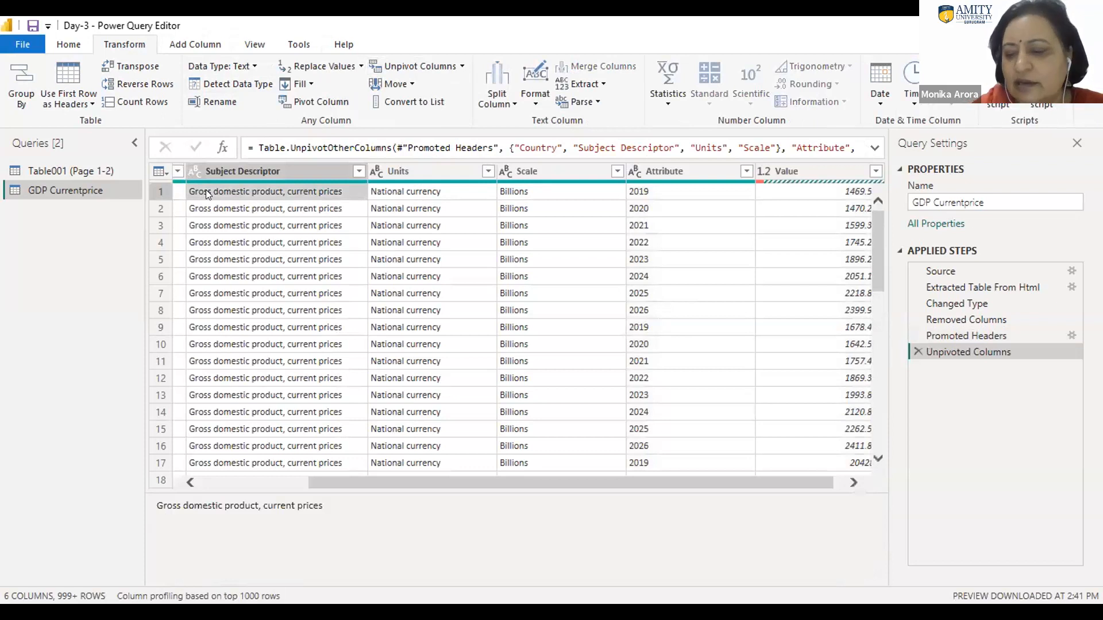
{"action": "key", "text": "Right"}
{"action": "key", "text": "Right"}
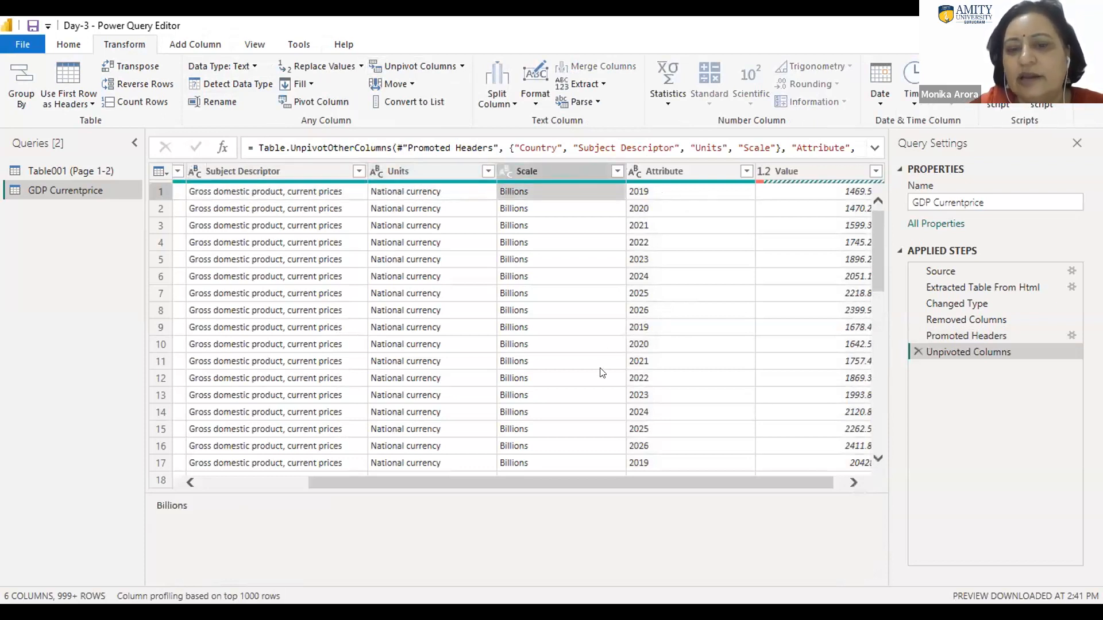
{"action": "left_click_drag", "start_coordinate": [494, 484], "coordinate": [224, 484]}
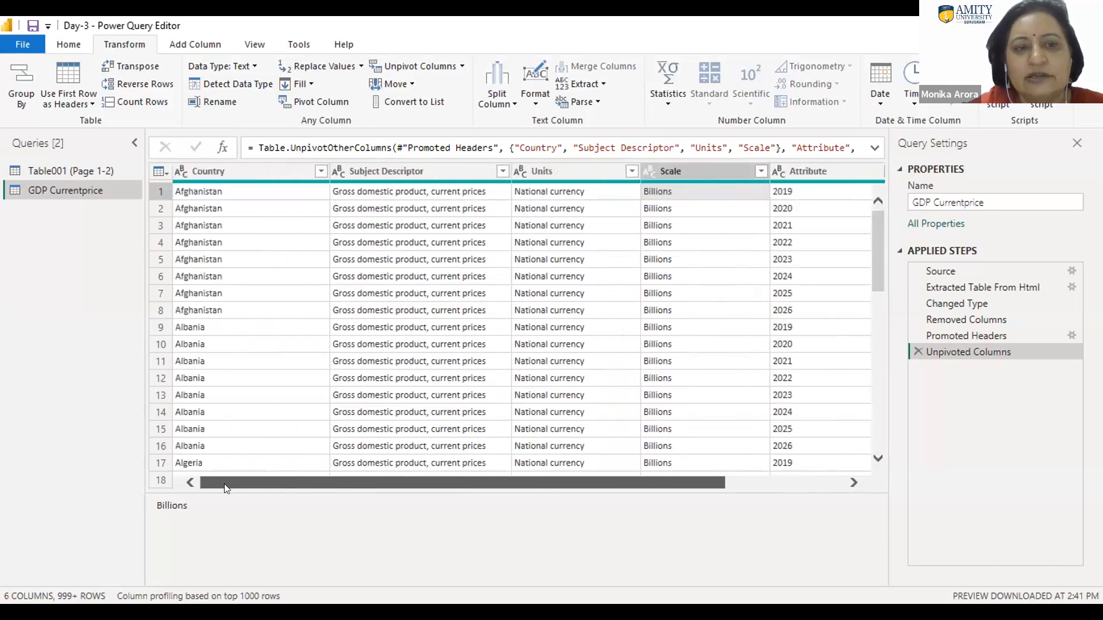
{"action": "left_click", "coordinate": [211, 192]}
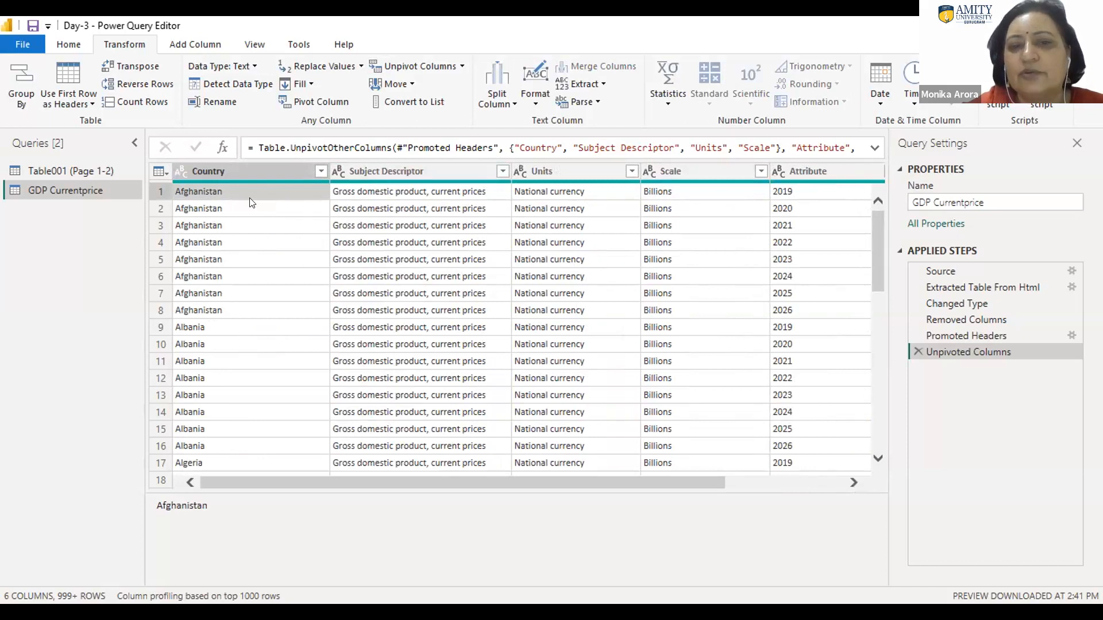
{"action": "left_click_drag", "start_coordinate": [322, 160], "coordinate": [260, 179]}
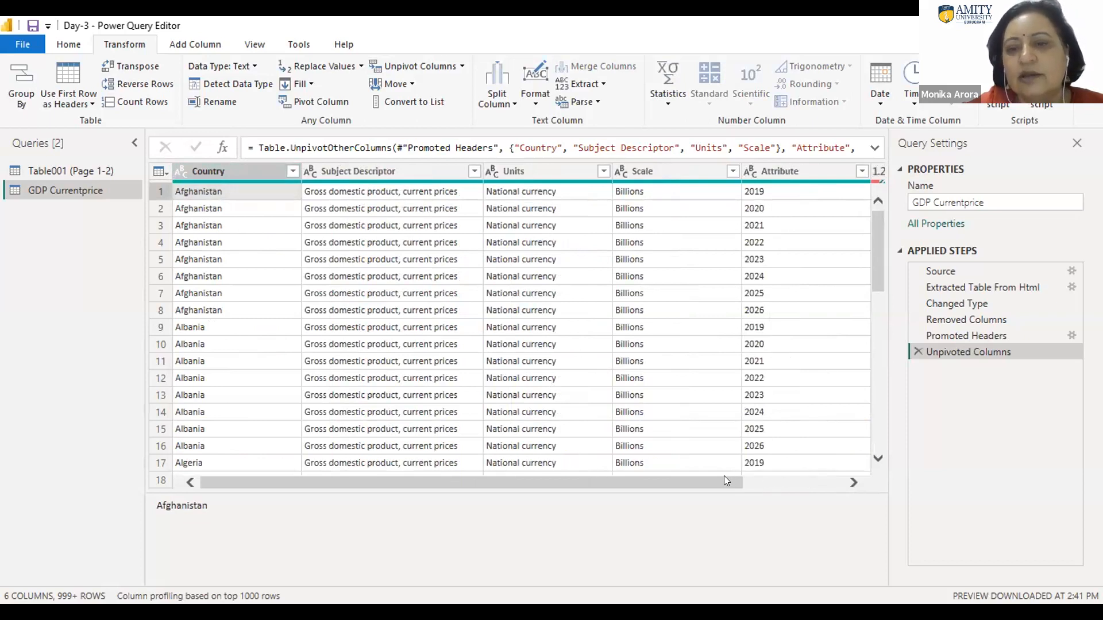
{"action": "left_click_drag", "start_coordinate": [724, 476], "coordinate": [826, 475]}
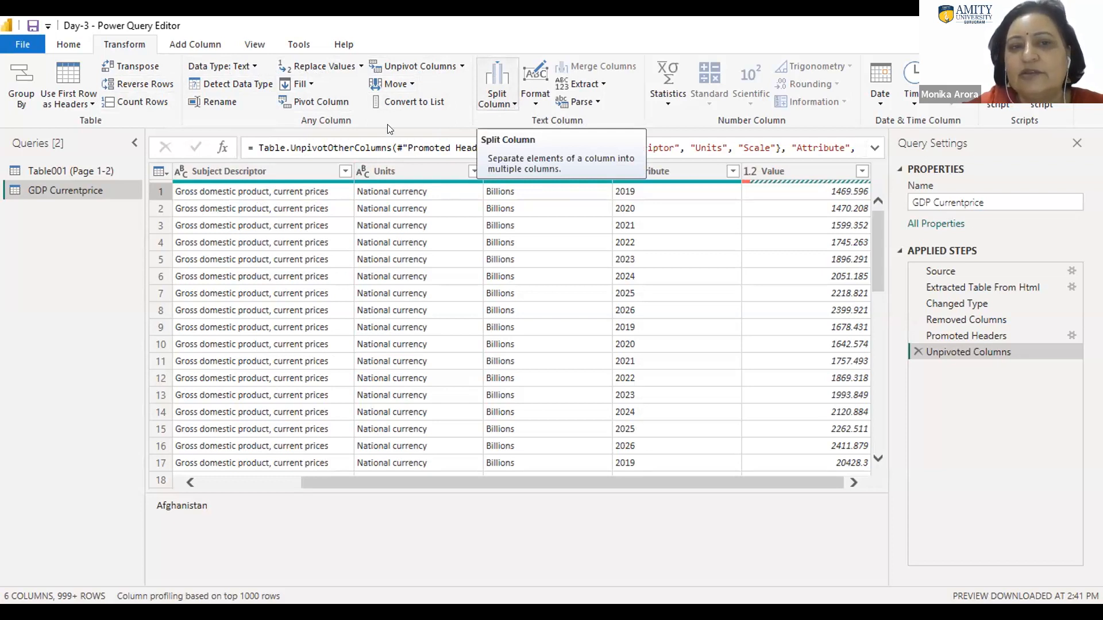
Step: Split the Subject Descriptor column by the comma delimiter at each occurrence
{"action": "left_click", "coordinate": [241, 166]}
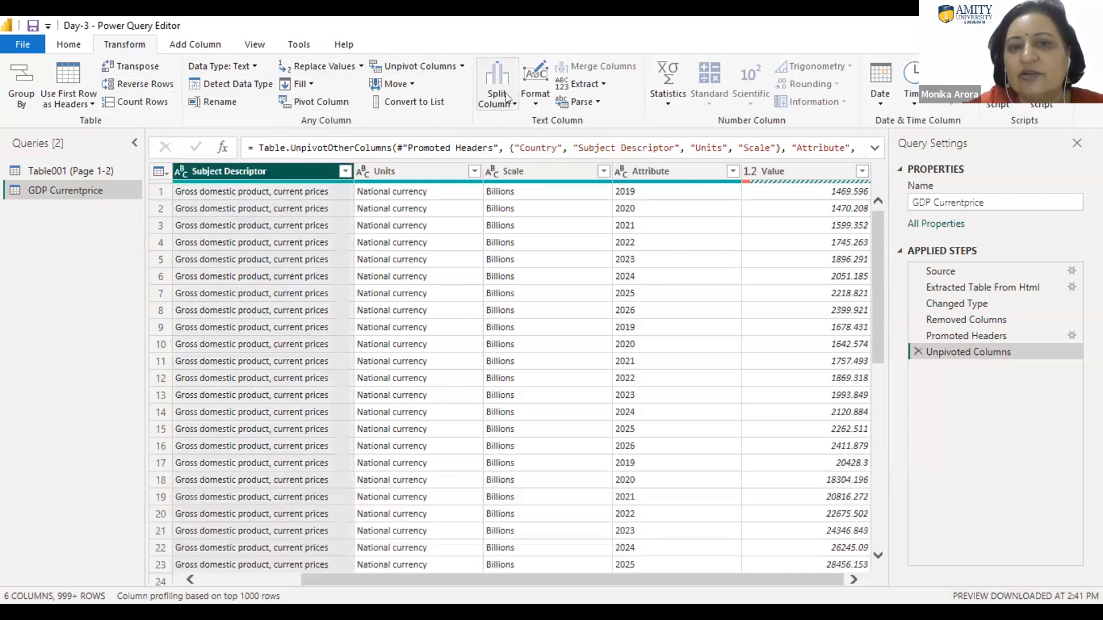
{"action": "left_click", "coordinate": [505, 95]}
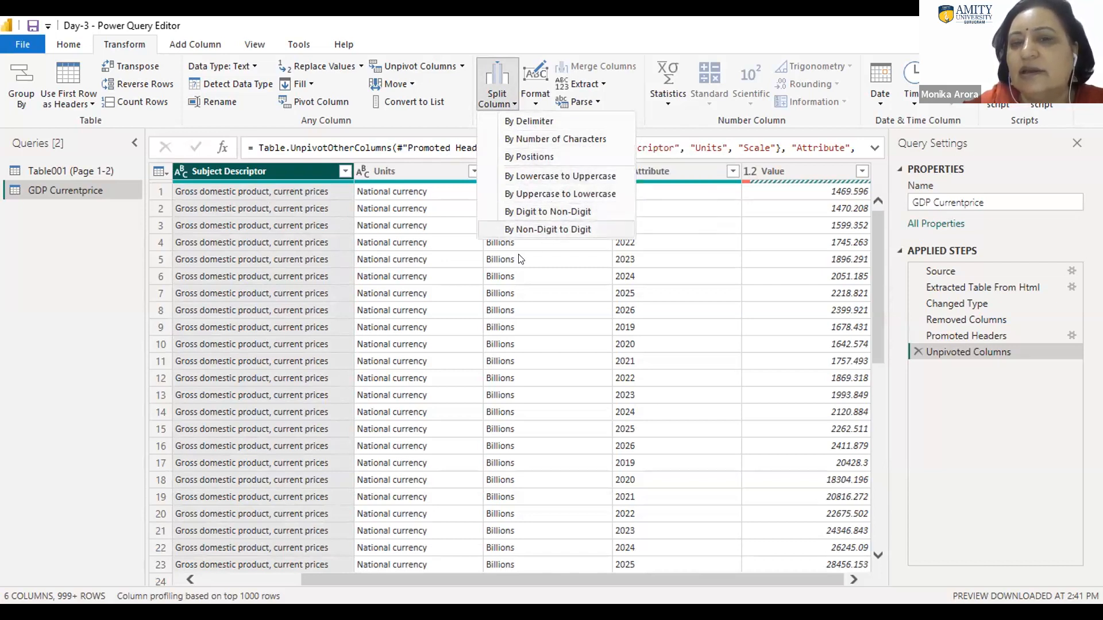
{"action": "left_click", "coordinate": [505, 104]}
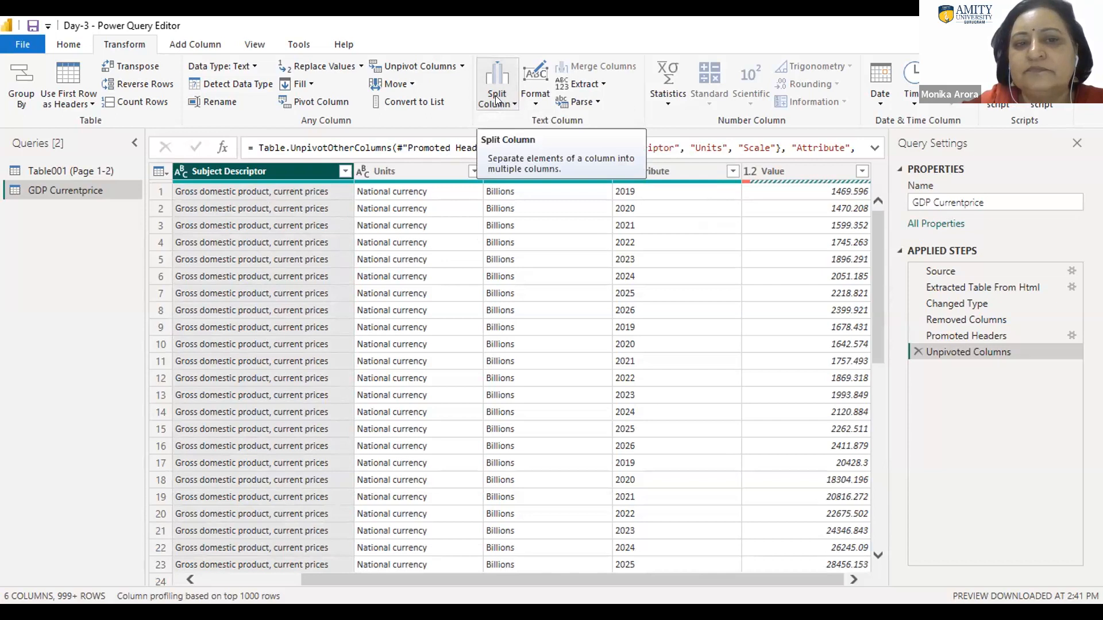
{"action": "left_click", "coordinate": [509, 101]}
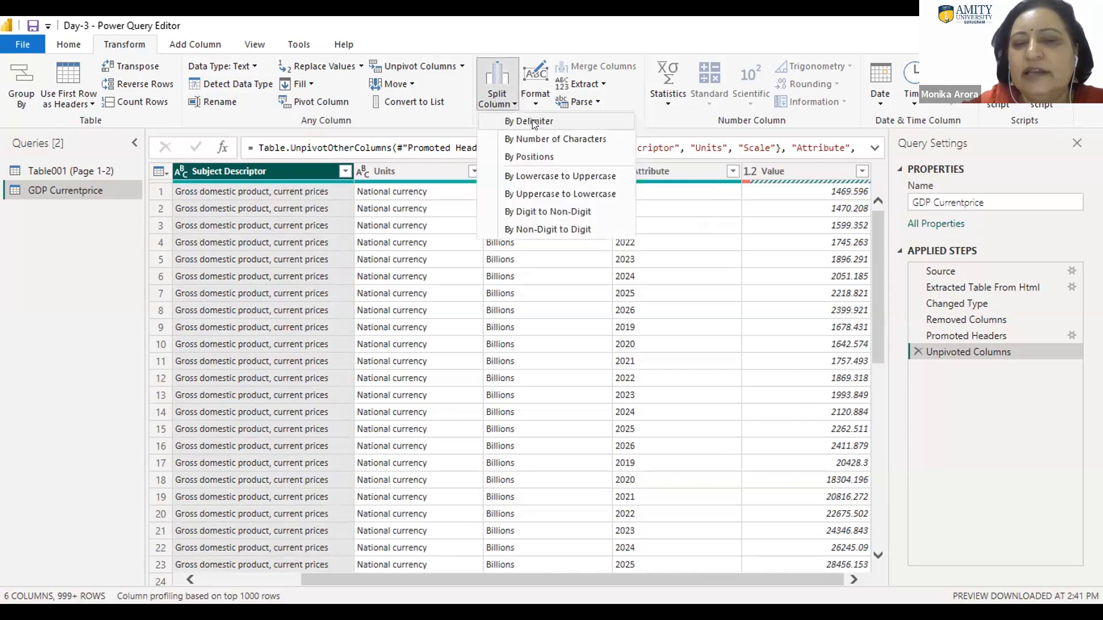
{"action": "left_click", "coordinate": [532, 120]}
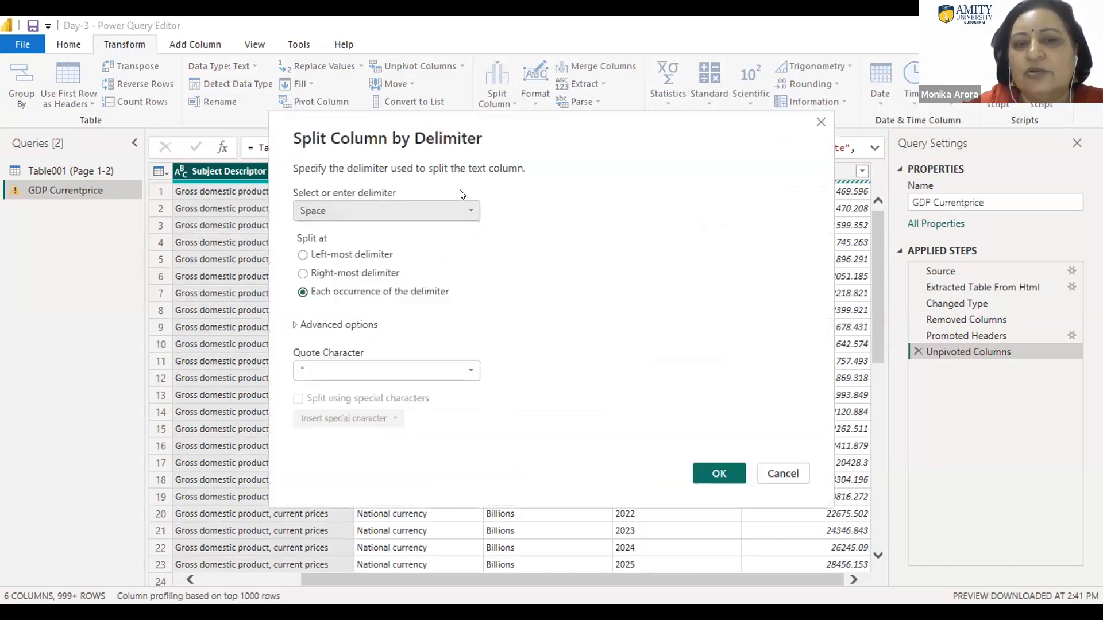
{"action": "left_click", "coordinate": [349, 208]}
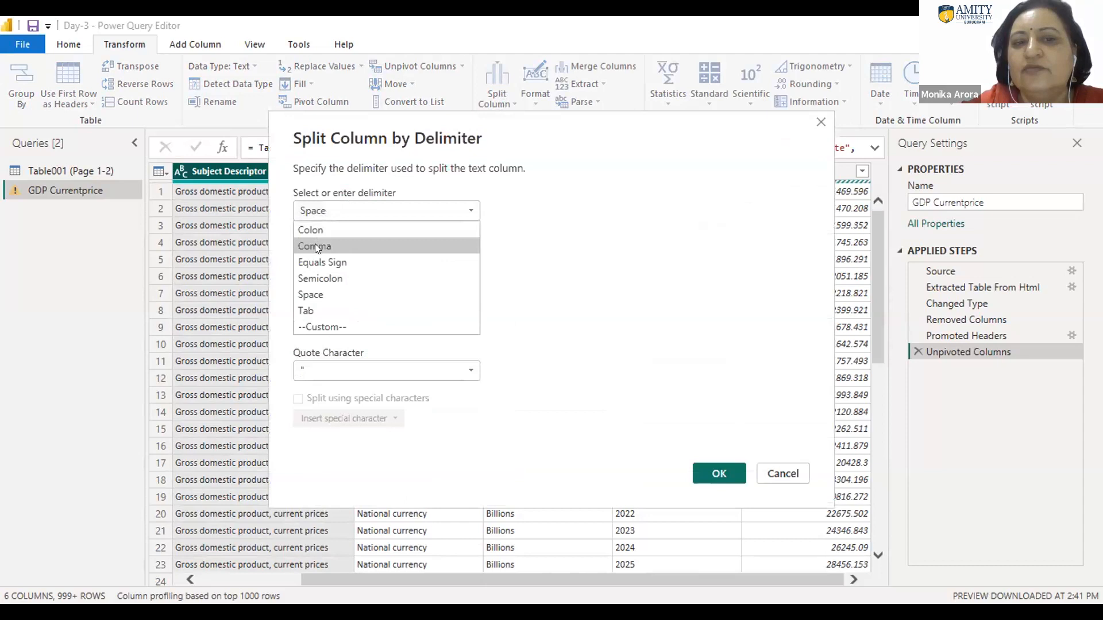
{"action": "left_click", "coordinate": [316, 246]}
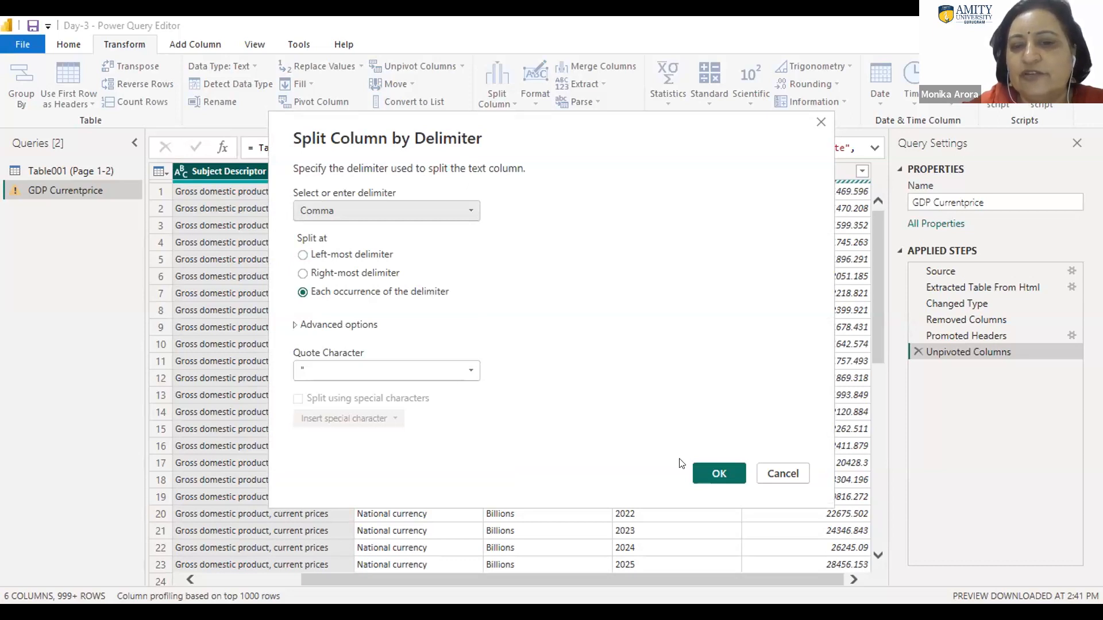
{"action": "left_click", "coordinate": [718, 476]}
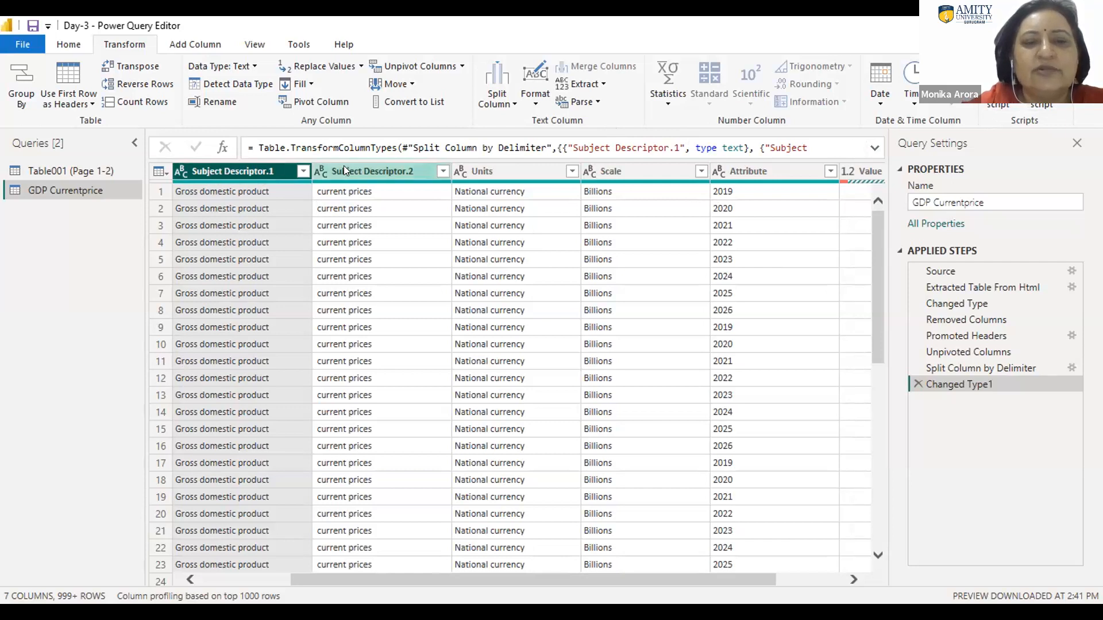
Step: Rename the Subject Descriptor.1 column as GDP detail
{"action": "double_click", "coordinate": [264, 165]}
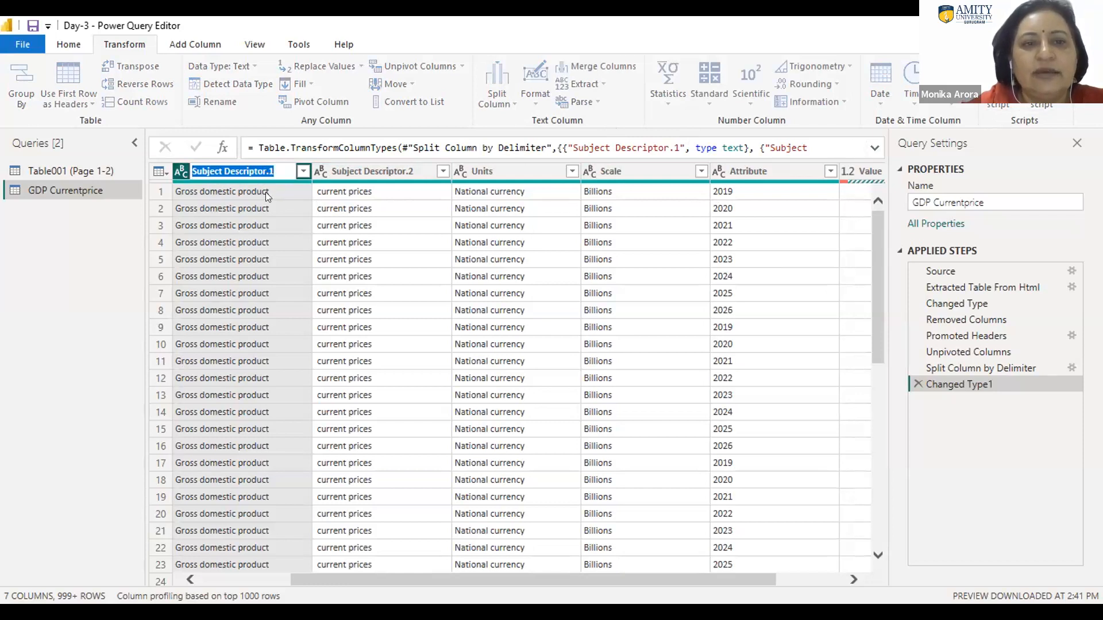
{"action": "left_click", "coordinate": [278, 168]}
{"action": "key", "text": "BackSpace"}
{"action": "key", "text": "BackSpace"}
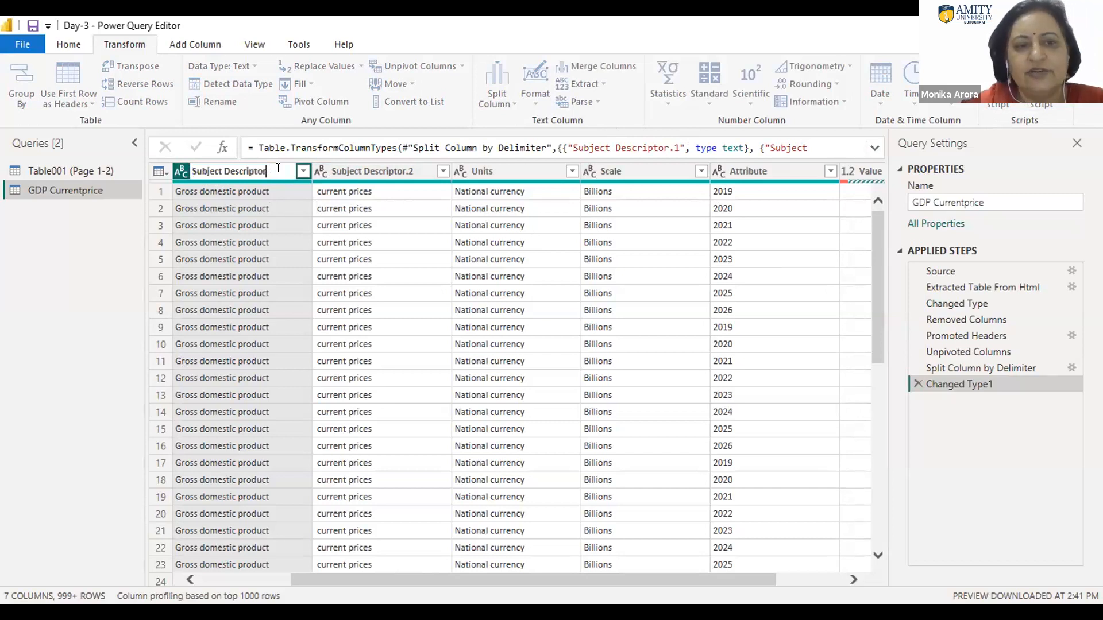
{"action": "key", "text": "BackSpace"}
{"action": "key", "text": "BackSpace"}
{"action": "key", "text": "BackSpace"}
{"action": "key", "text": "BackSpace"}
{"action": "key", "text": "BackSpace"}
{"action": "key", "text": "BackSpace"}
{"action": "key", "text": "BackSpace"}
{"action": "key", "text": "BackSpace"}
{"action": "key", "text": "BackSpace"}
{"action": "key", "text": "BackSpace"}
{"action": "key", "text": "BackSpace"}
{"action": "key", "text": "BackSpace"}
{"action": "key", "text": "BackSpace"}
{"action": "key", "text": "BackSpace"}
{"action": "key", "text": "BackSpace"}
{"action": "key", "text": "BackSpace"}
{"action": "key", "text": "BackSpace"}
{"action": "key", "text": "BackSpace"}
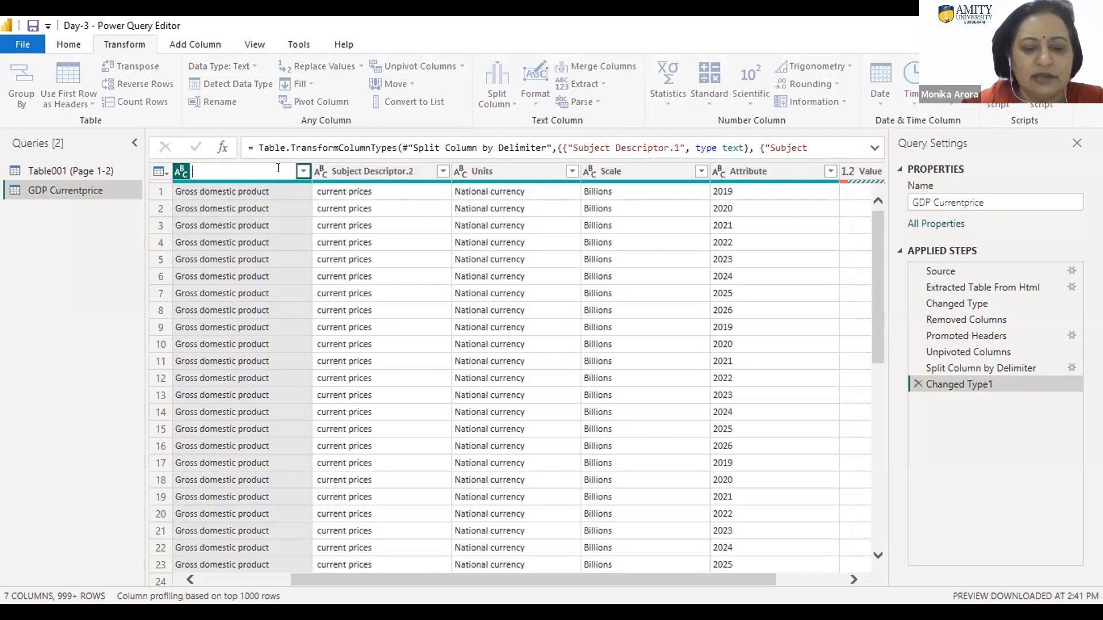
{"action": "type", "text": "GDP"}
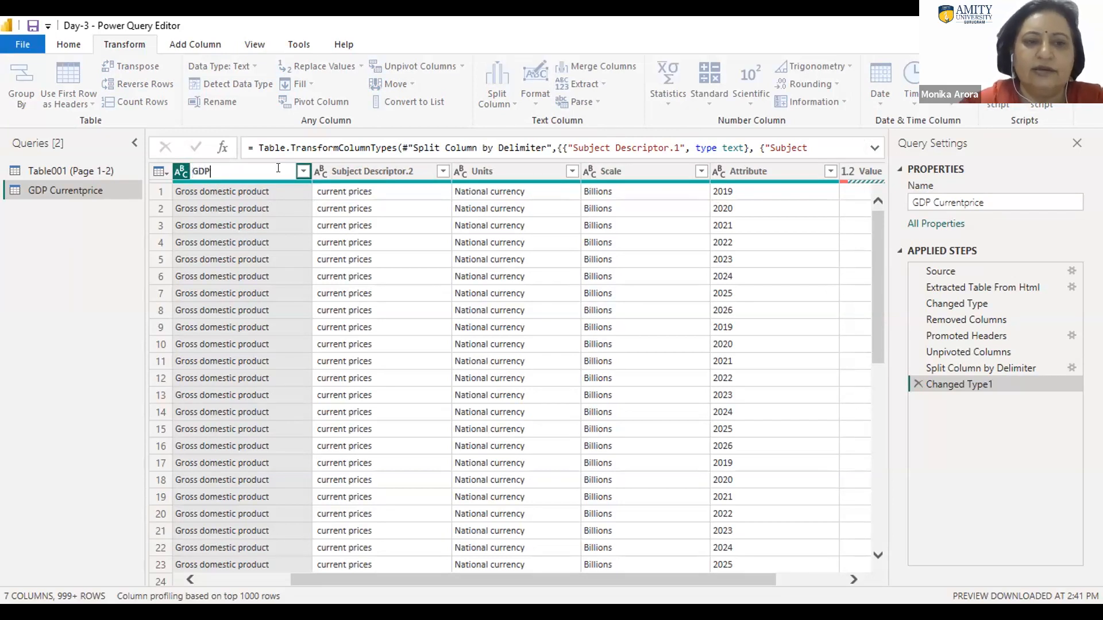
{"action": "type", "text": " detail"}
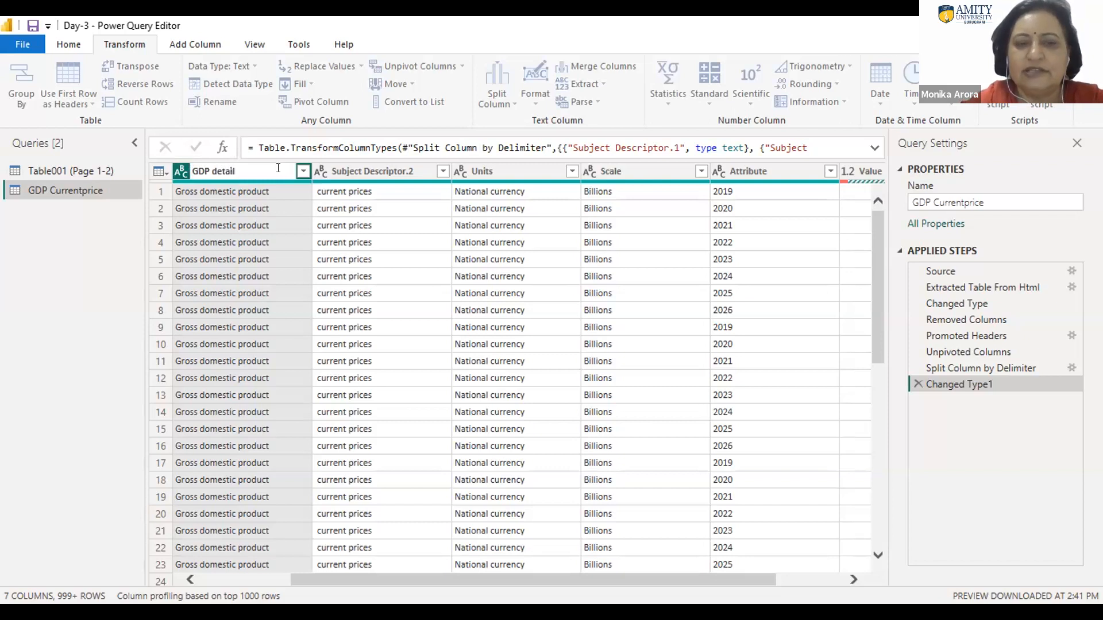
{"action": "key", "text": "Return"}
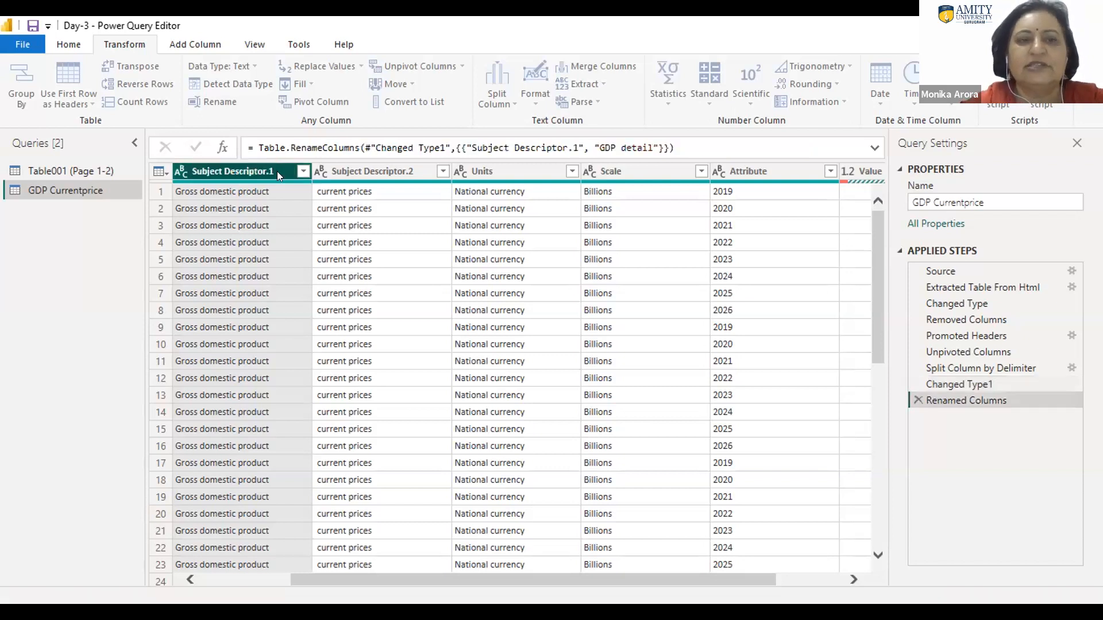
Step: Rename the Attribute column as year and the Value column as GDP
{"action": "left_click", "coordinate": [366, 167]}
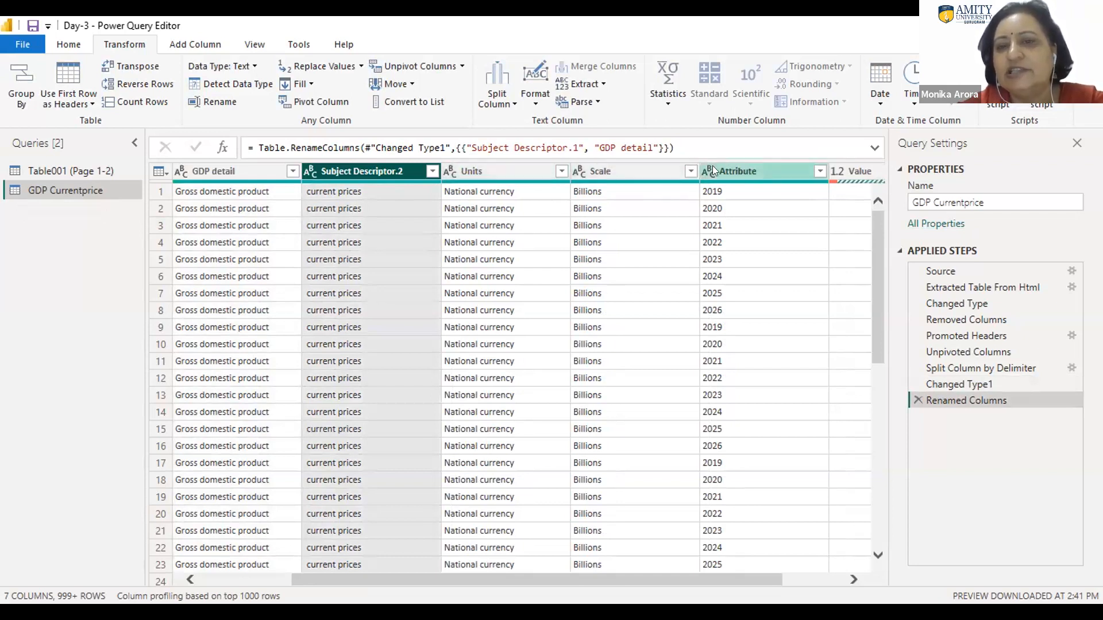
{"action": "double_click", "coordinate": [736, 165]}
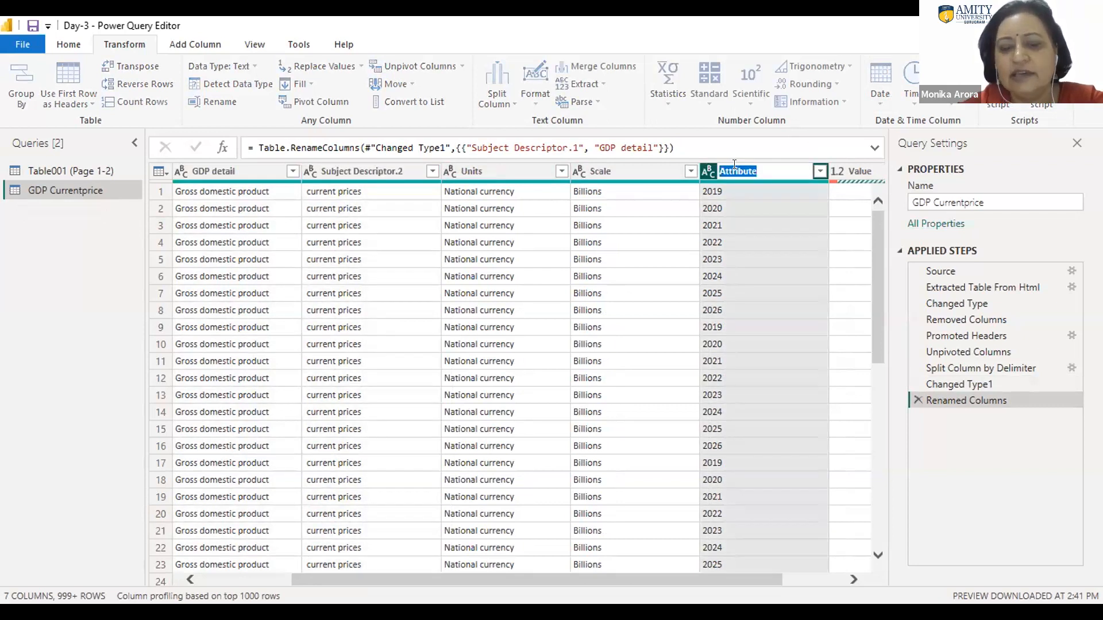
{"action": "type", "text": "year"}
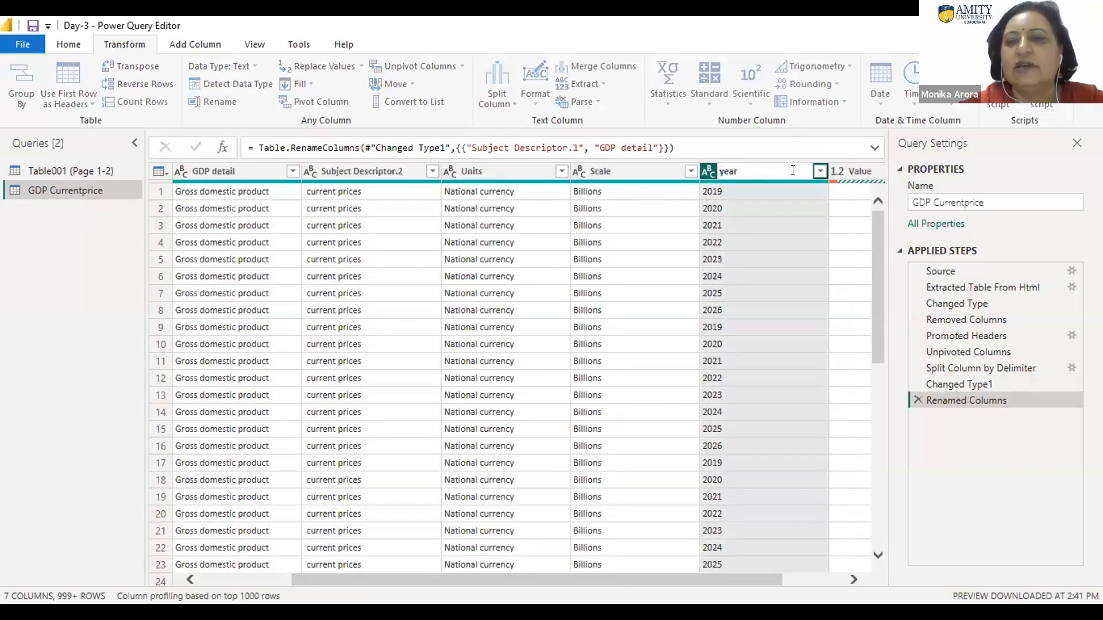
{"action": "key", "text": "Tab"}
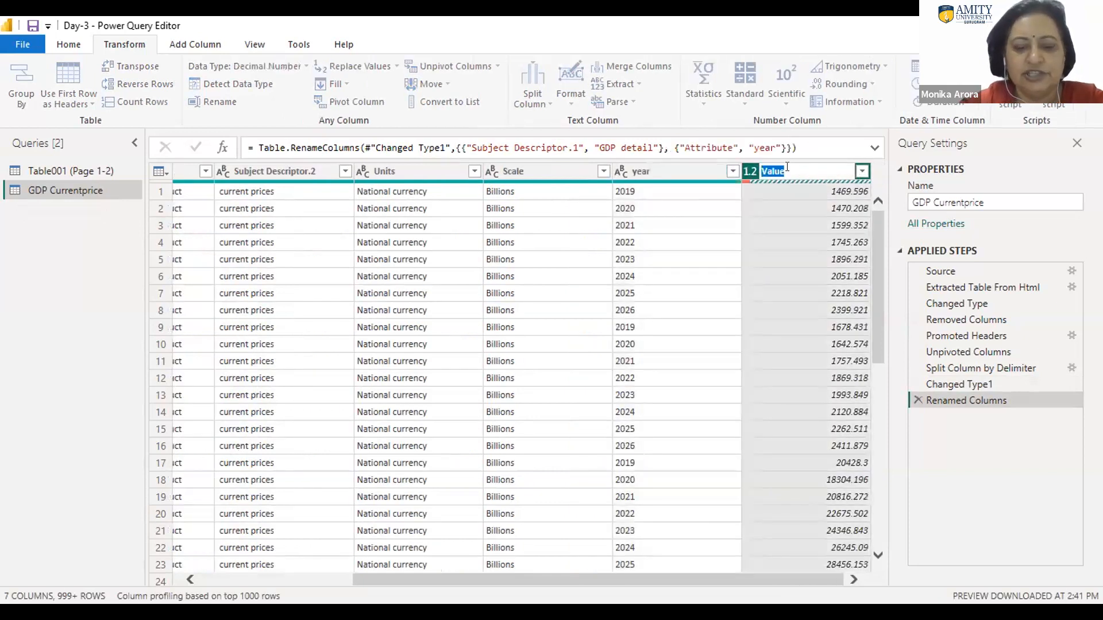
{"action": "type", "text": "GDP"}
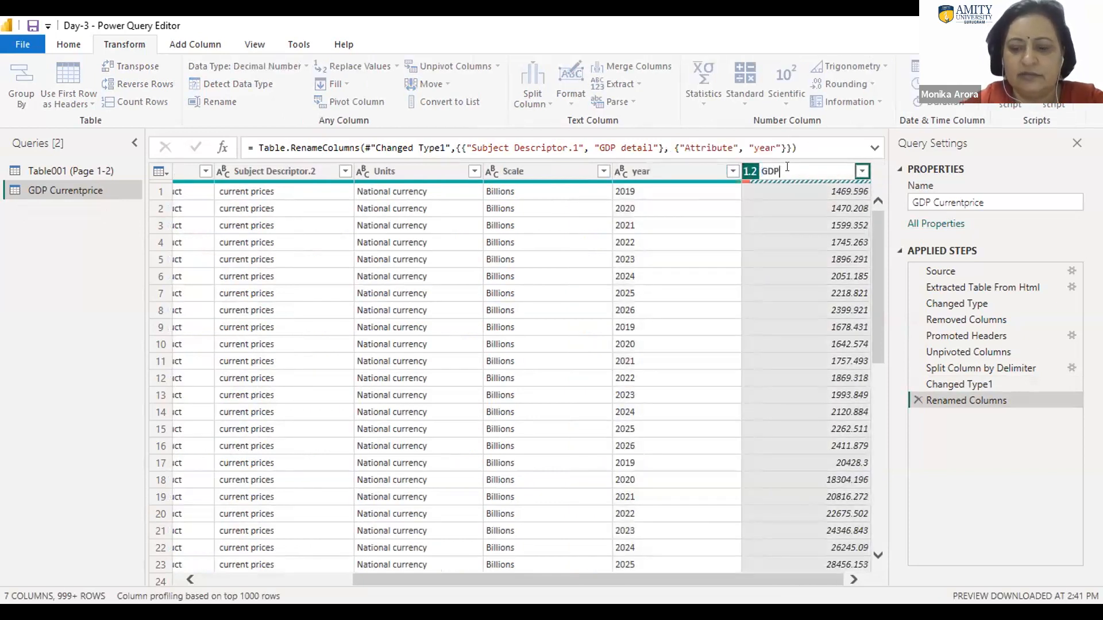
{"action": "key", "text": "Return"}
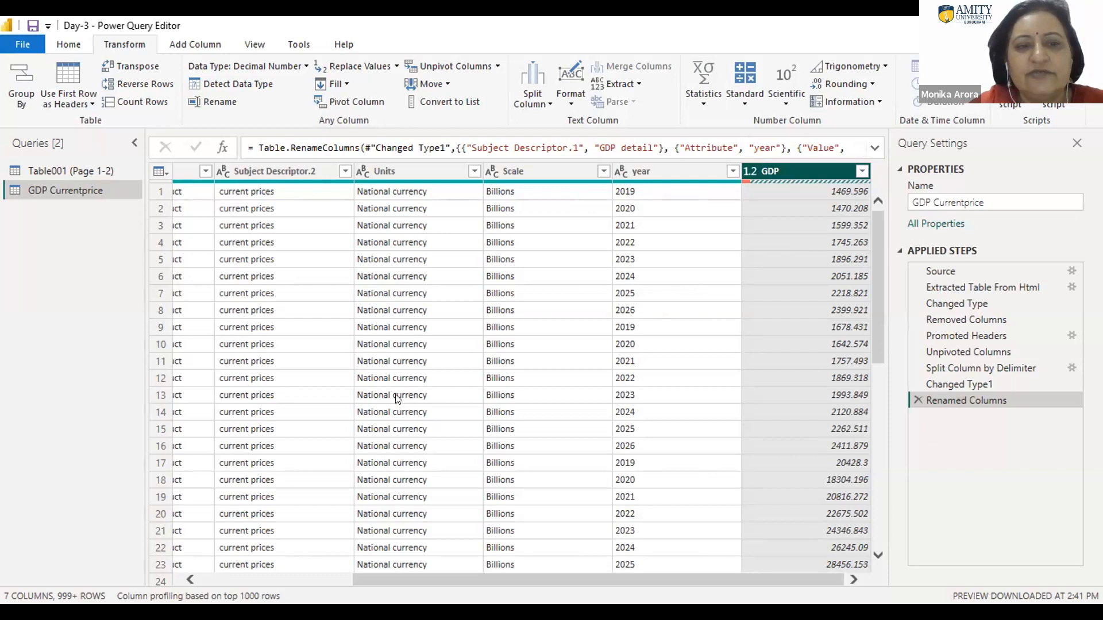
Step: Delete the applied steps Unpivoted Columns, Renamed Columns, Changed Type1 and Split Column by Delimiter from the GDP Currentprice query
{"action": "left_click_drag", "start_coordinate": [439, 577], "coordinate": [285, 578]}
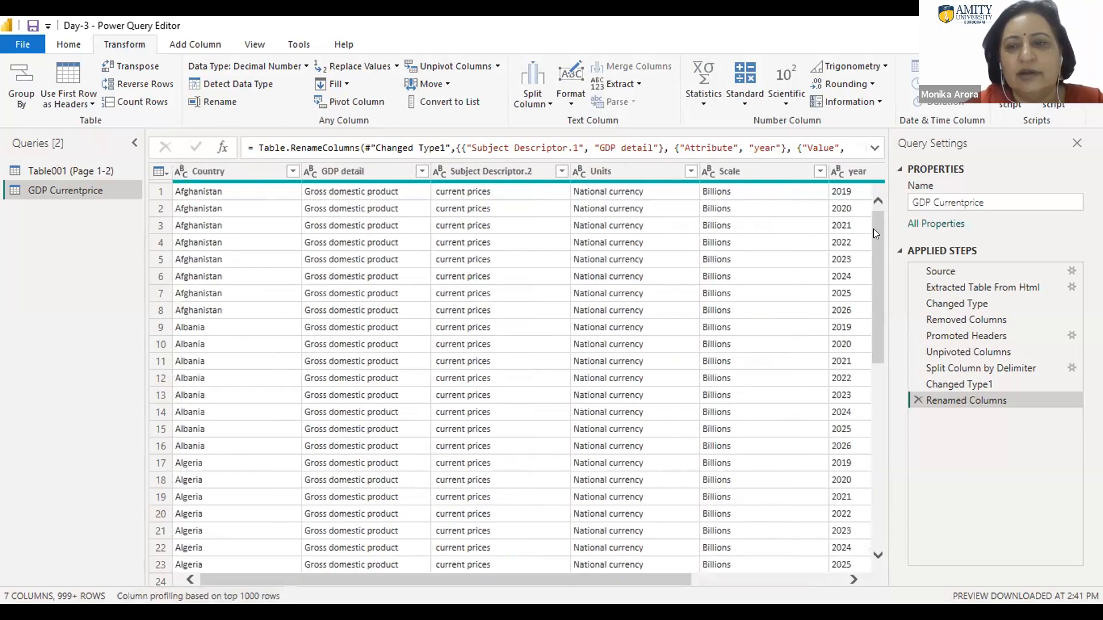
{"action": "left_click_drag", "start_coordinate": [880, 262], "coordinate": [874, 208]}
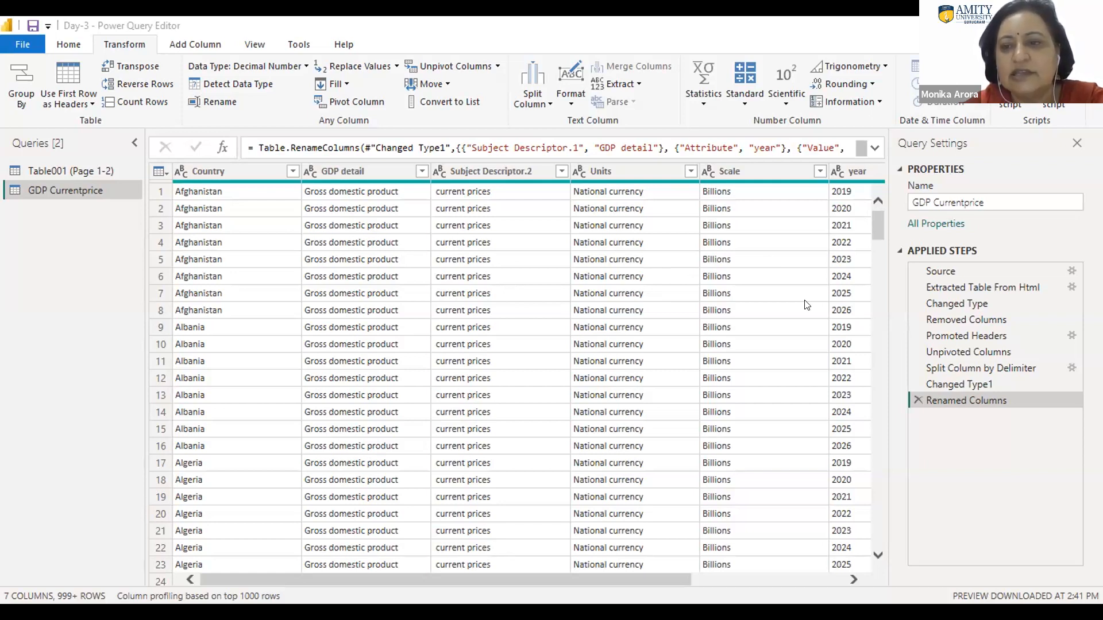
{"action": "left_click", "coordinate": [911, 352]}
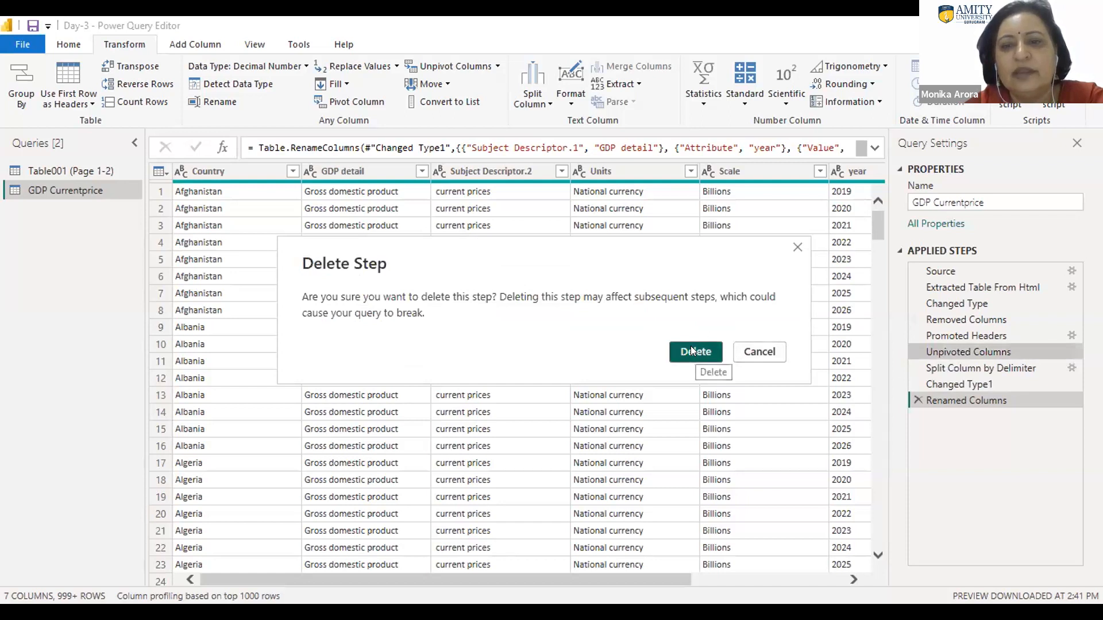
{"action": "left_click", "coordinate": [693, 351]}
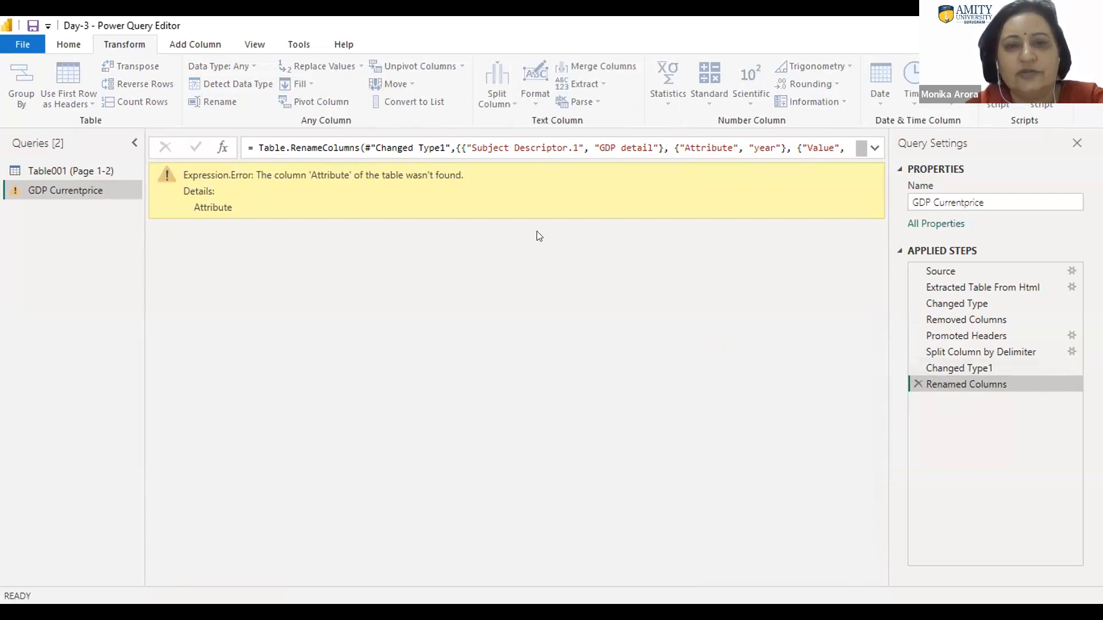
{"action": "left_click", "coordinate": [912, 383]}
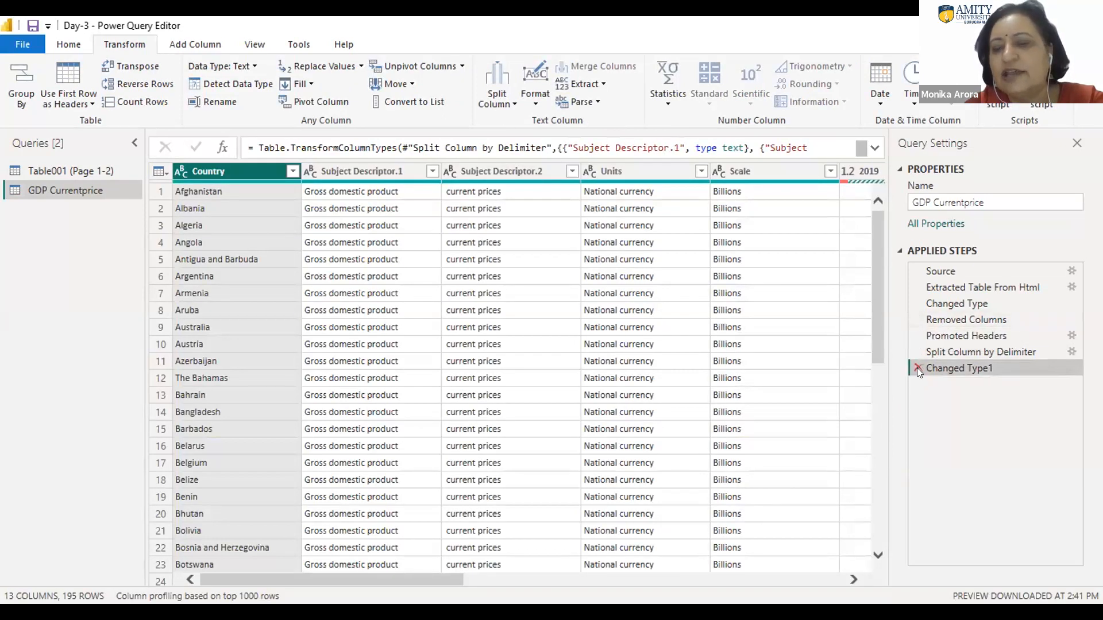
{"action": "left_click", "coordinate": [918, 367]}
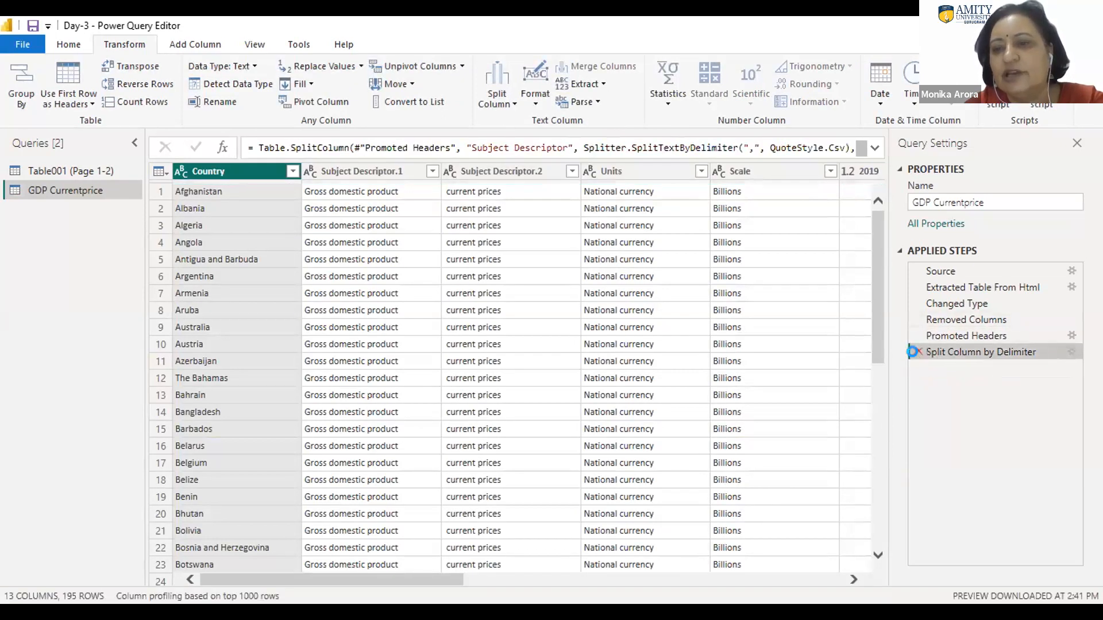
{"action": "left_click", "coordinate": [916, 353]}
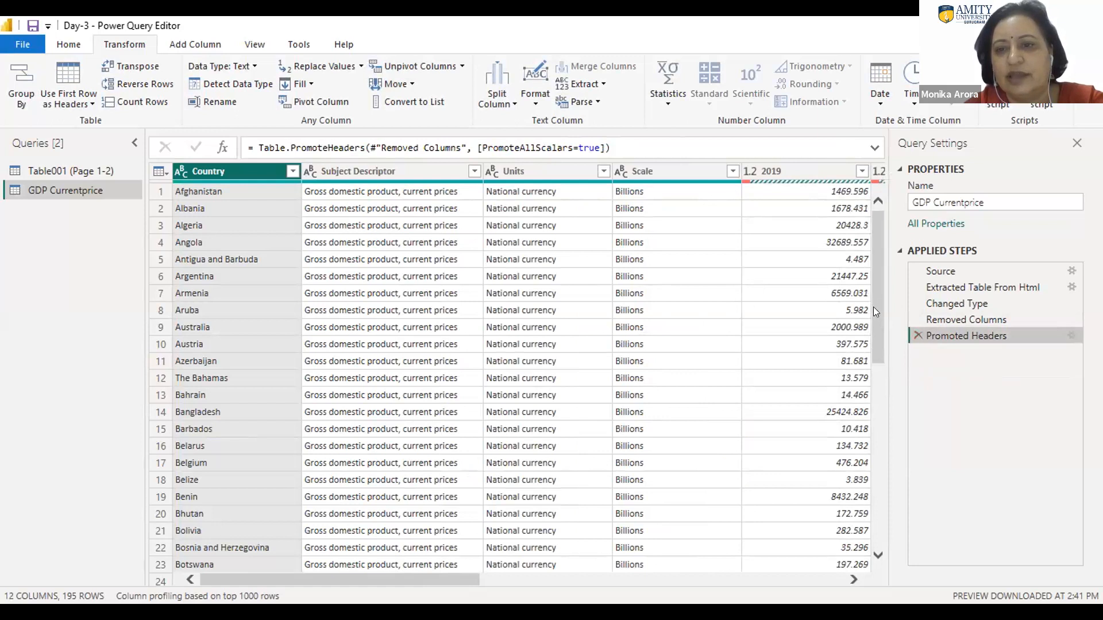
Step: Unpivot the year columns 2019 through 2026 of the GDP Currentprice table into attribute-value pairs
{"action": "scroll", "coordinate": [874, 314], "scroll_direction": "down", "scroll_amount": 1}
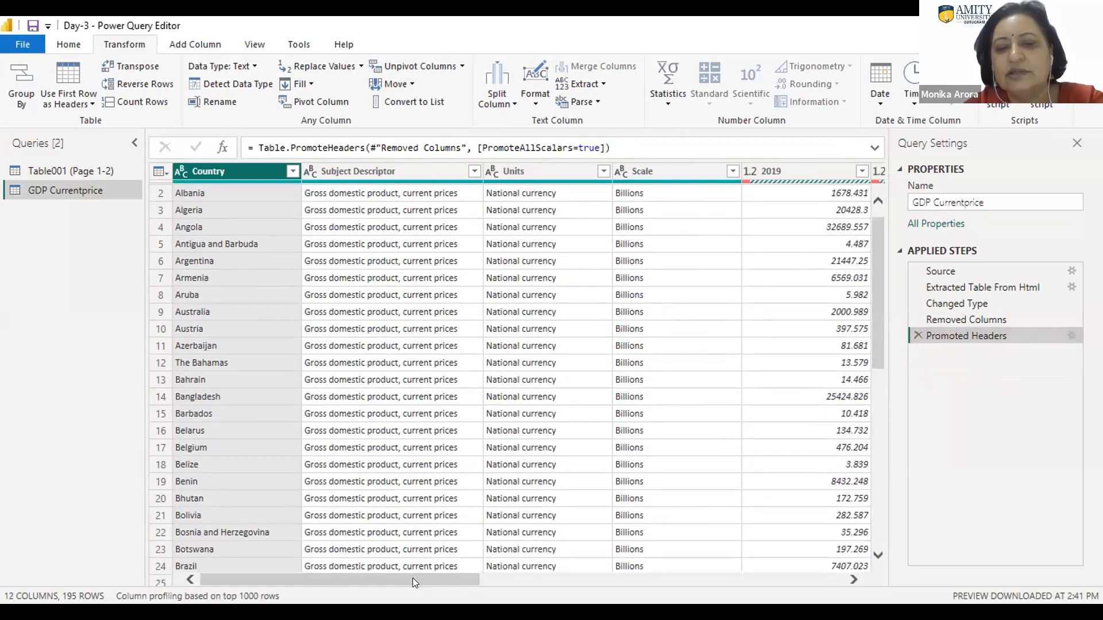
{"action": "left_click_drag", "start_coordinate": [421, 576], "coordinate": [542, 563]}
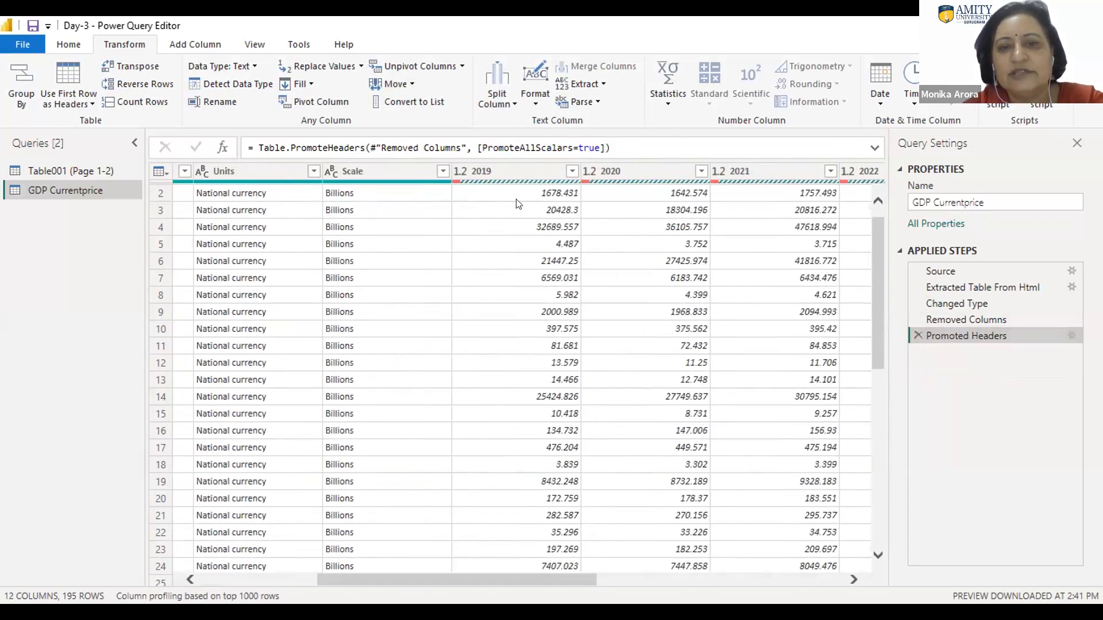
{"action": "left_click", "coordinate": [506, 171]}
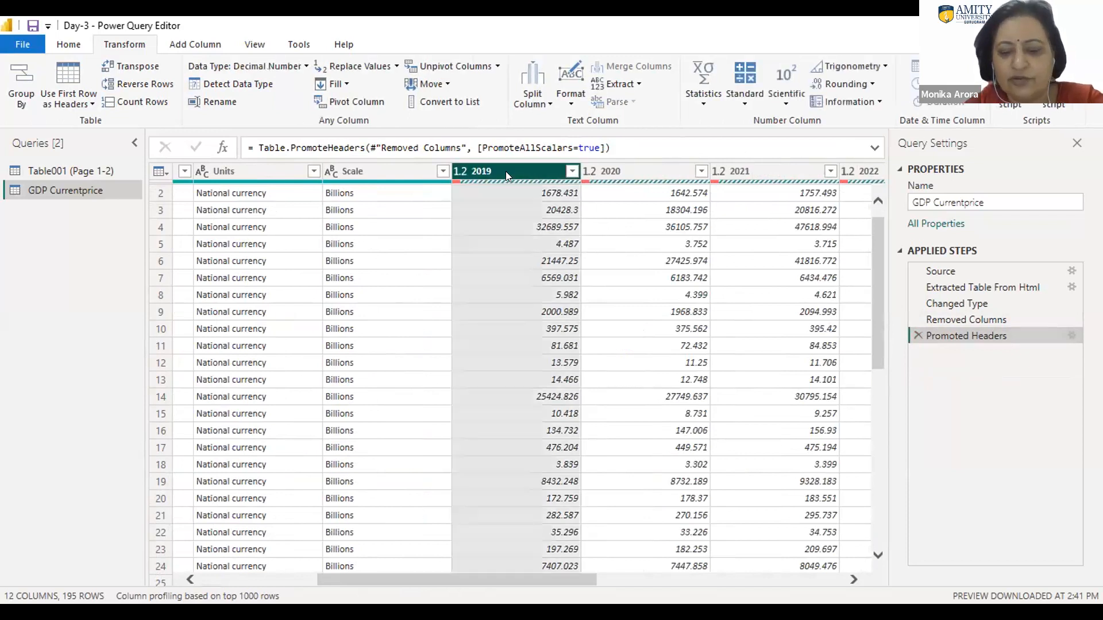
{"action": "key", "text": "shift+Right"}
{"action": "key", "text": "shift+Right"}
{"action": "key", "text": "shift+Right"}
{"action": "key", "text": "shift+Right"}
{"action": "key", "text": "shift+Right"}
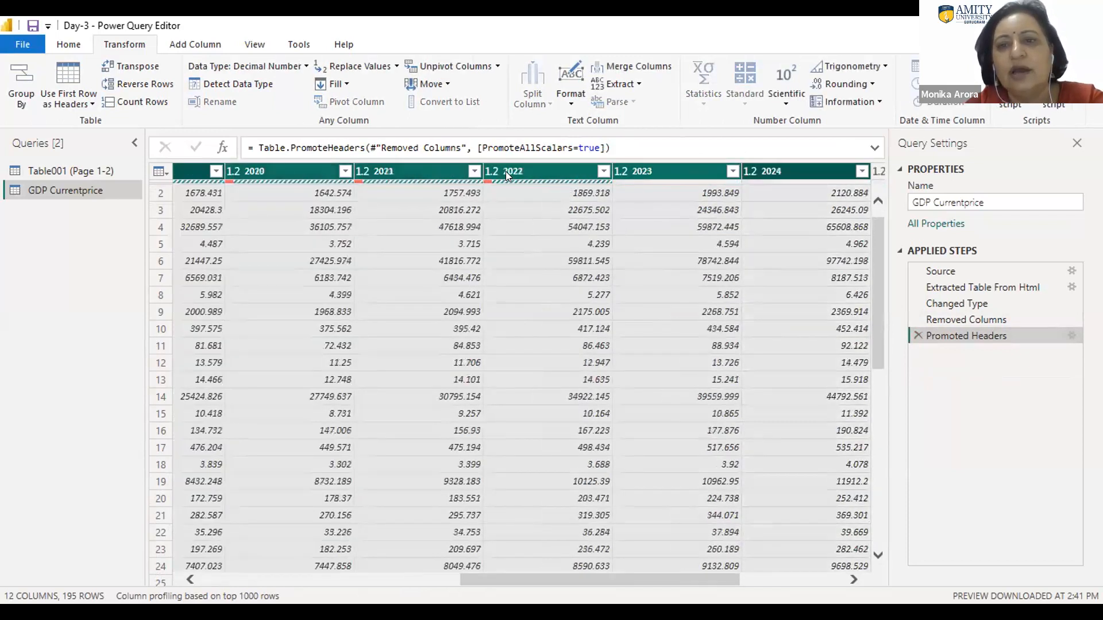
{"action": "key", "text": "shift+Right"}
{"action": "key", "text": "shift+Right"}
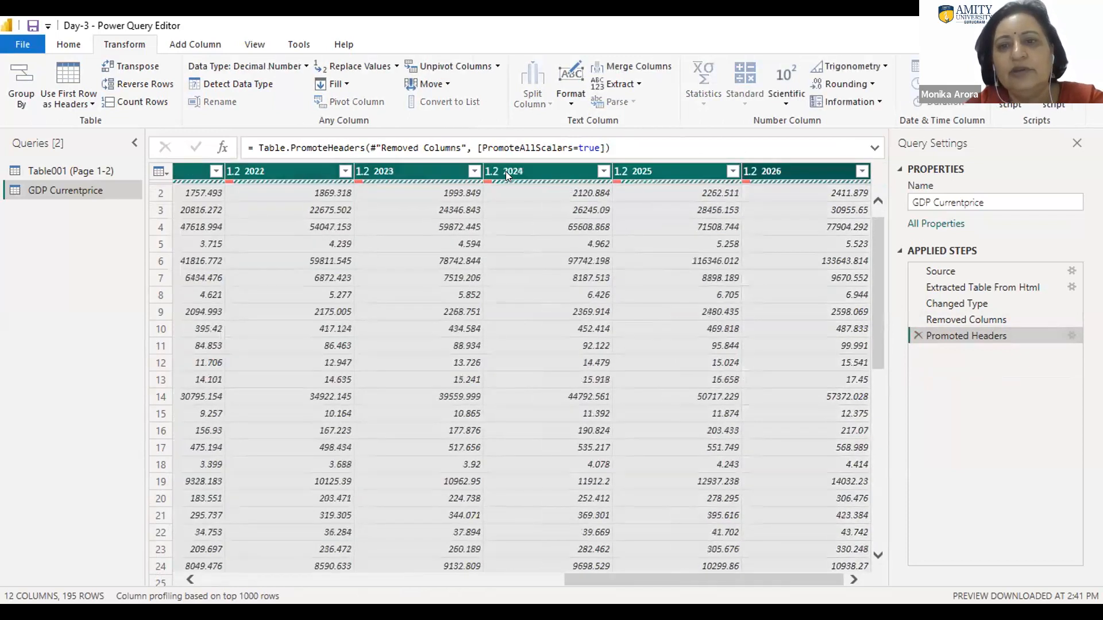
{"action": "left_click", "coordinate": [472, 67]}
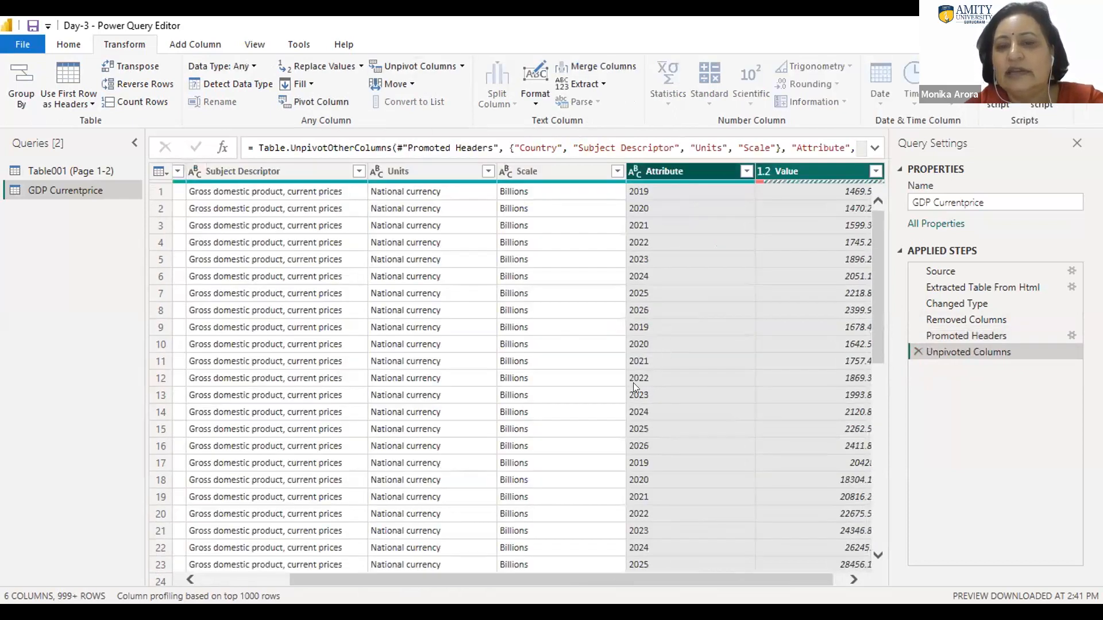
Step: Rename the Attribute column of the GDP Currentprice table as Year
{"action": "double_click", "coordinate": [685, 166]}
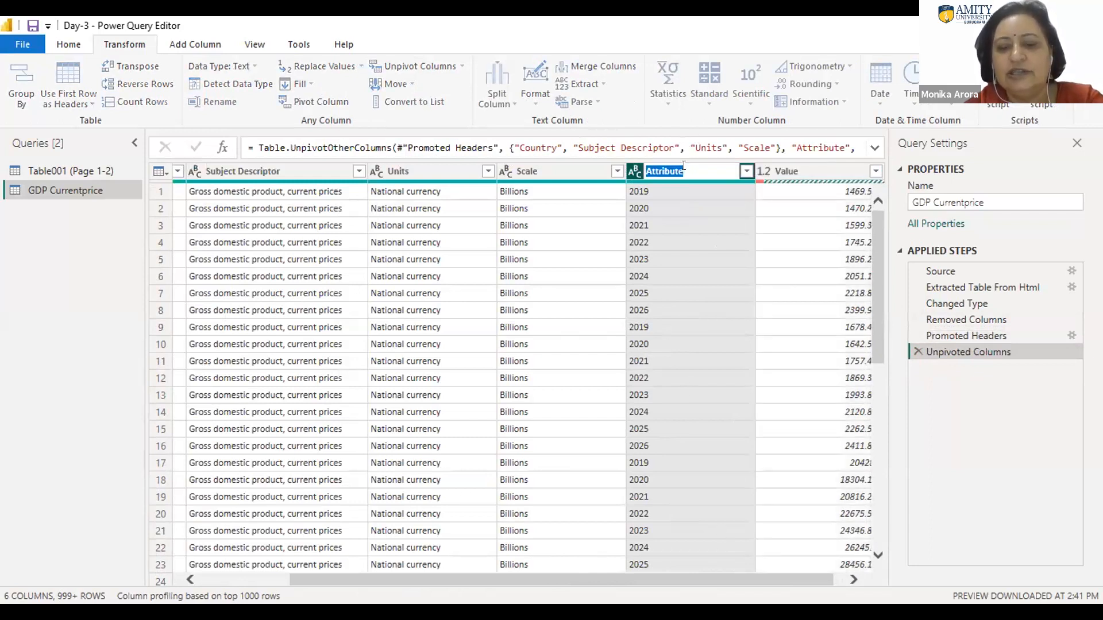
{"action": "type", "text": "Yes"}
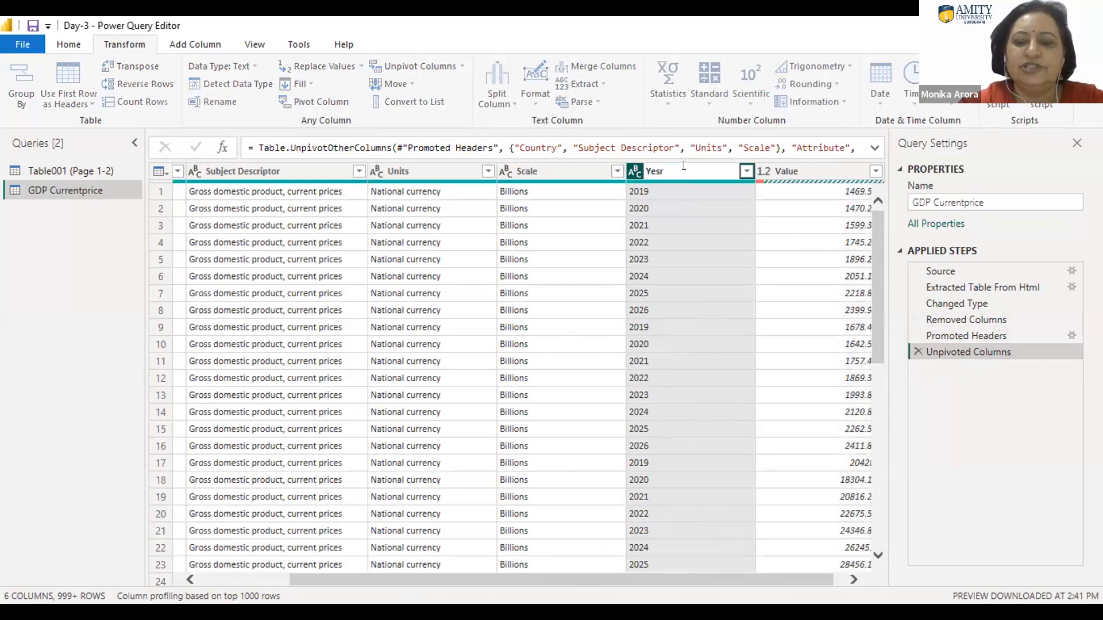
{"action": "key", "text": "BackSpace"}
{"action": "type", "text": "ar"}
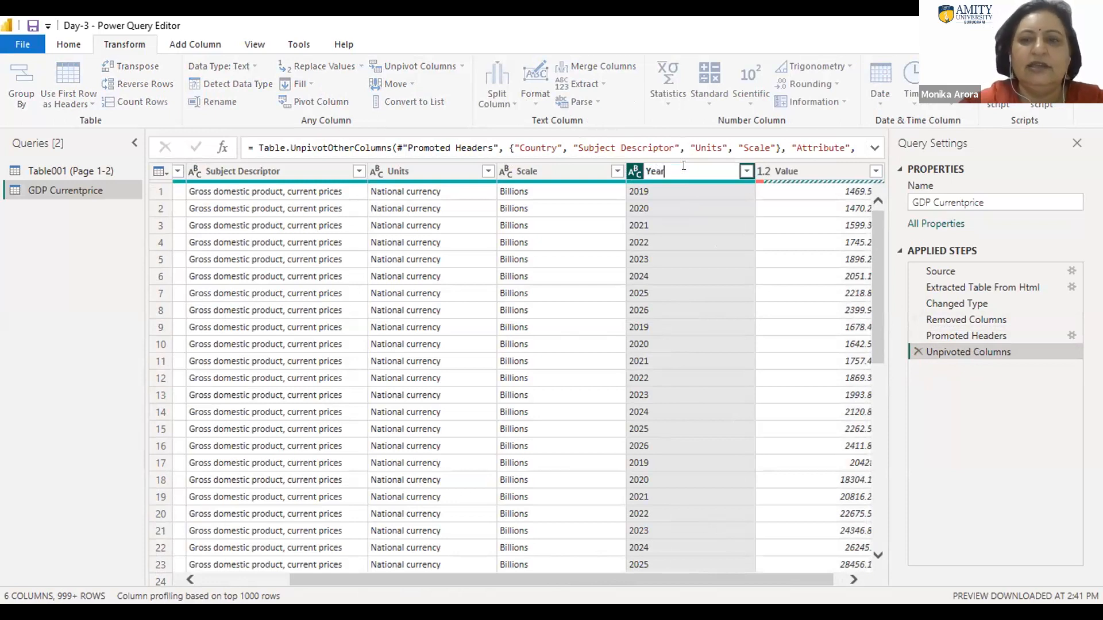
{"action": "key", "text": "Tab"}
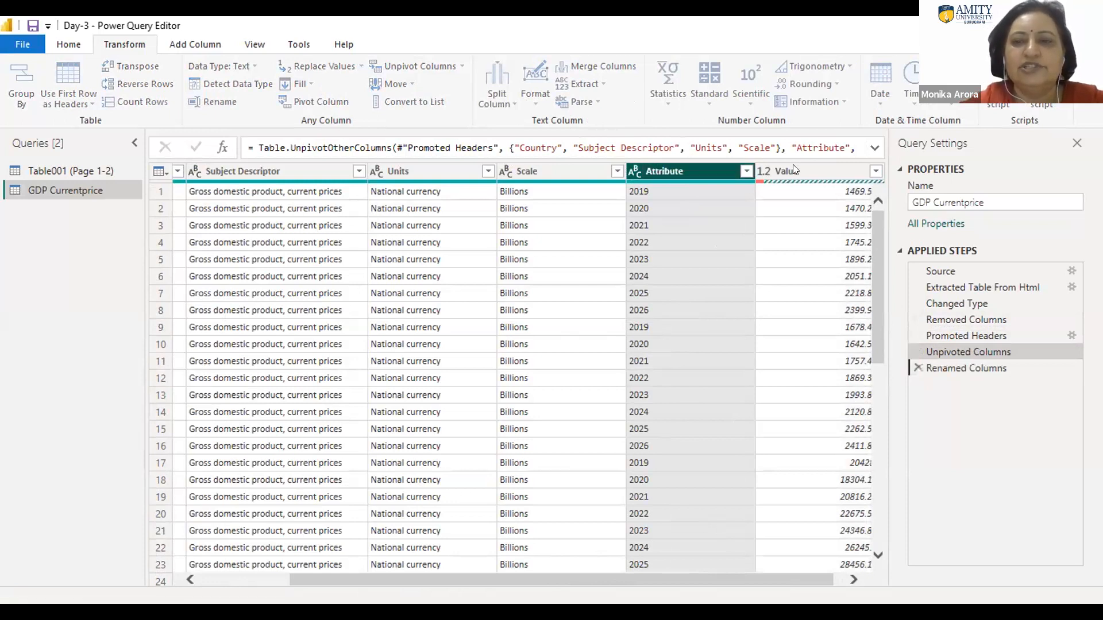
Step: Rename the Value column of the GDP Currentprice table as GDP-current price
{"action": "type", "text": "GDP"}
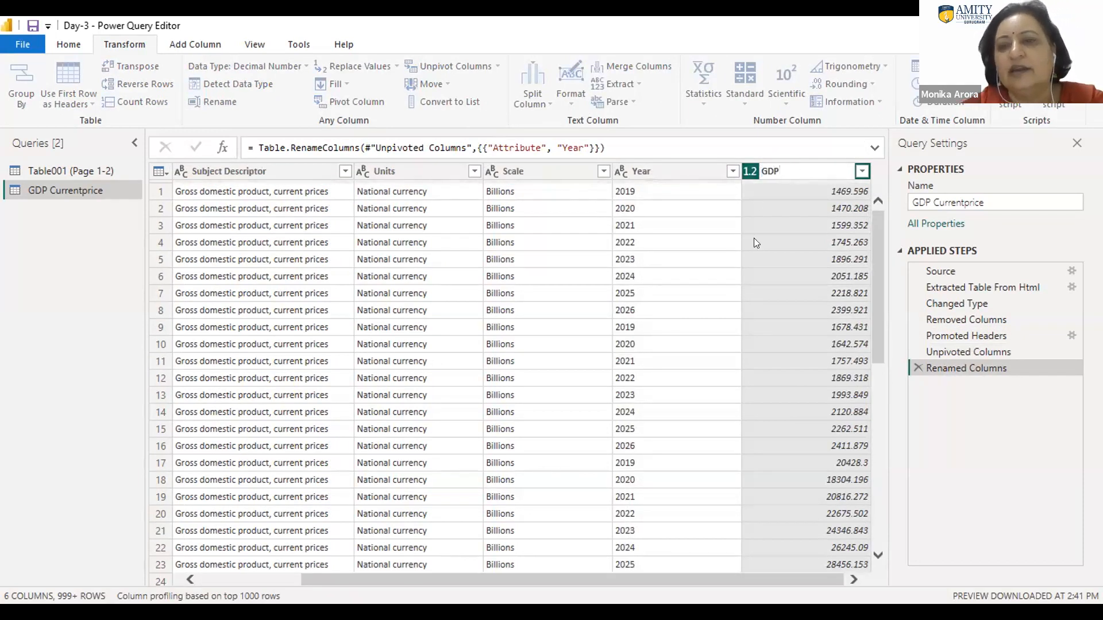
{"action": "type", "text": "-"}
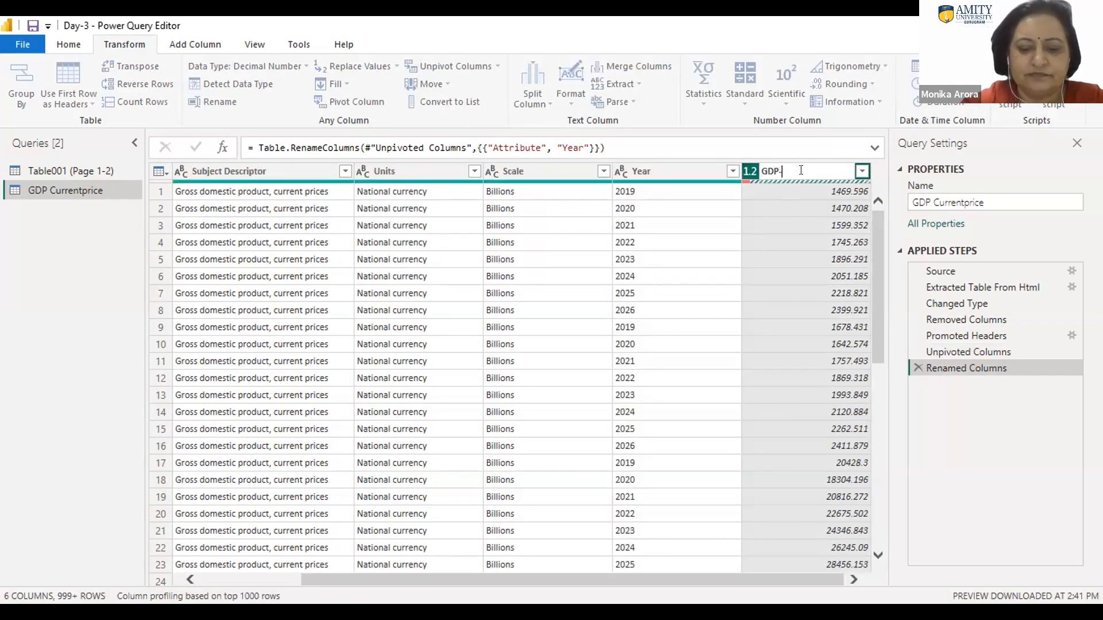
{"action": "type", "text": "cu"}
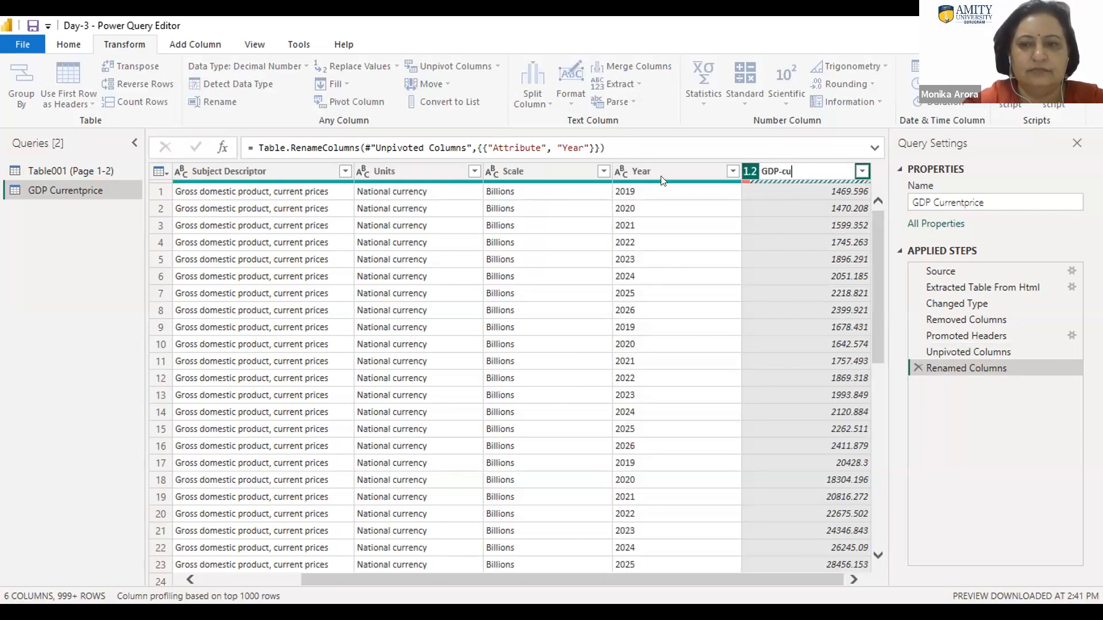
{"action": "key", "text": "ctrl+a"}
{"action": "left_click", "coordinate": [811, 167]}
{"action": "type", "text": "rrent"}
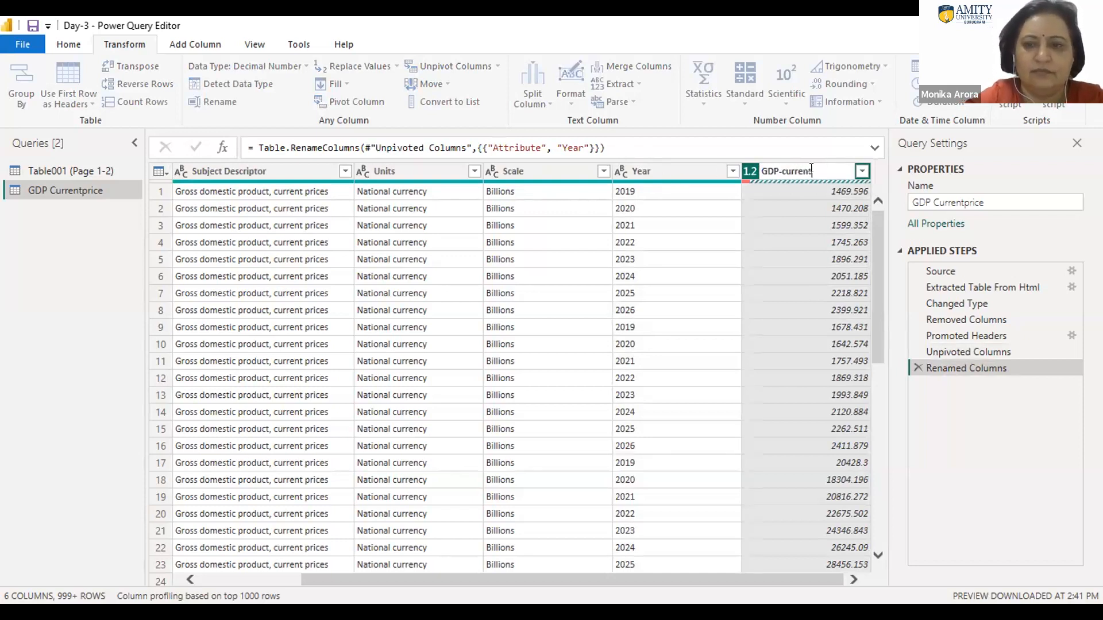
{"action": "type", "text": "pri"}
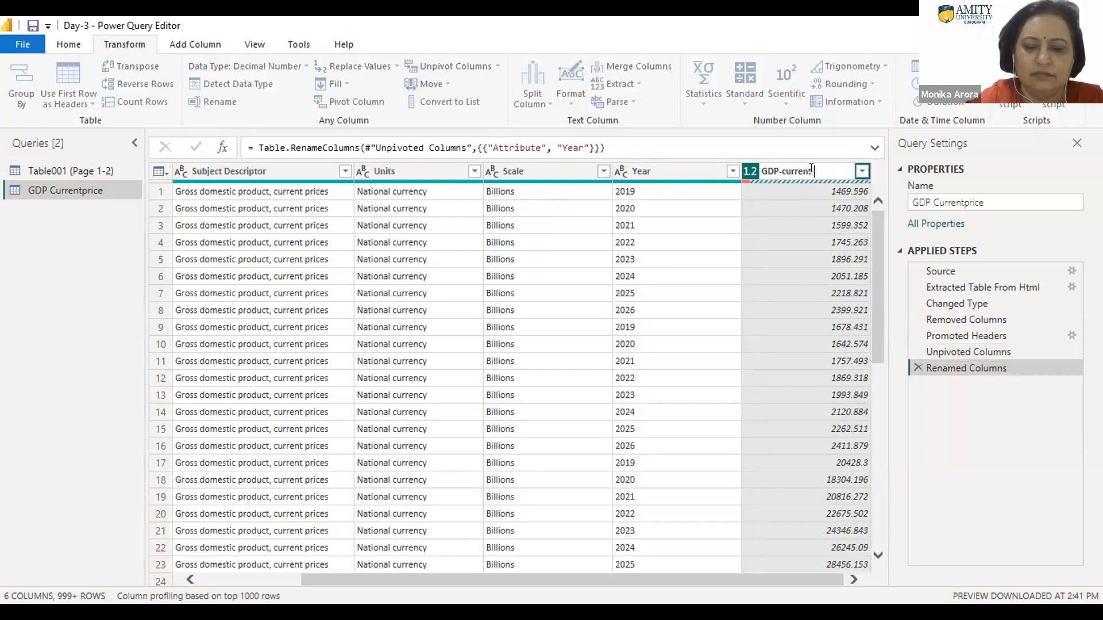
{"action": "type", "text": "ce"}
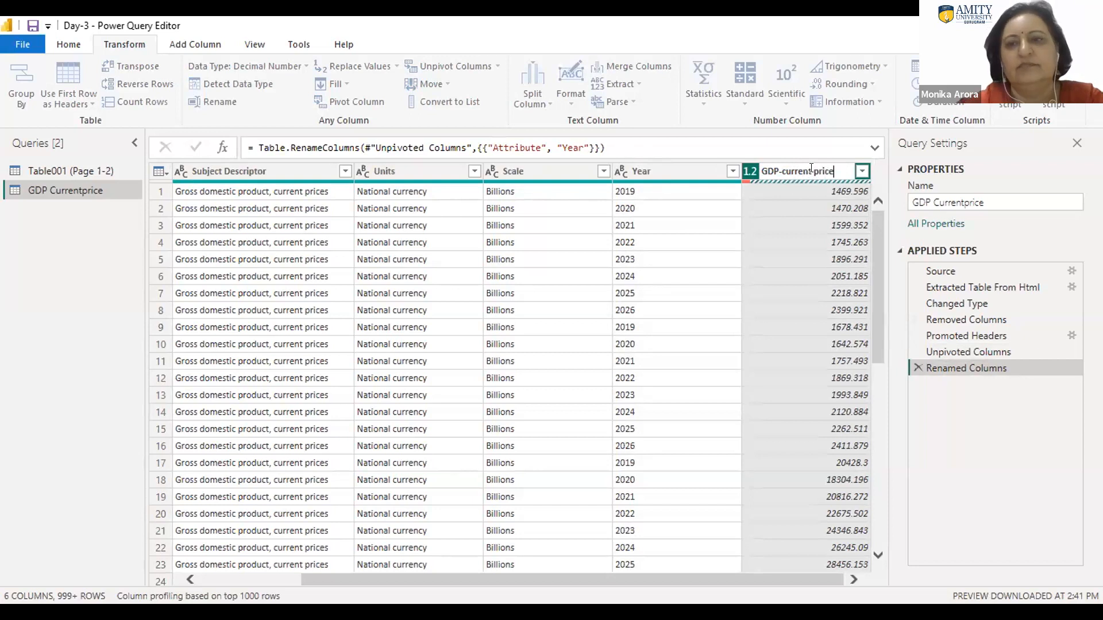
{"action": "key", "text": "Return"}
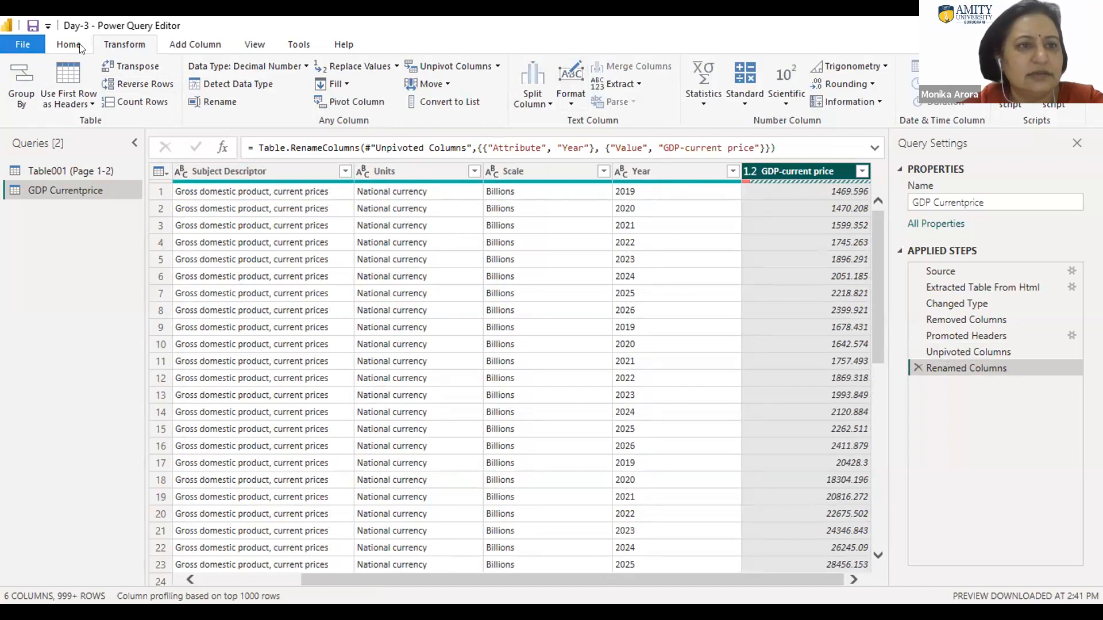
Step: Close the query editor and apply the pending query changes to the Day-3 report
{"action": "left_click", "coordinate": [8, 44]}
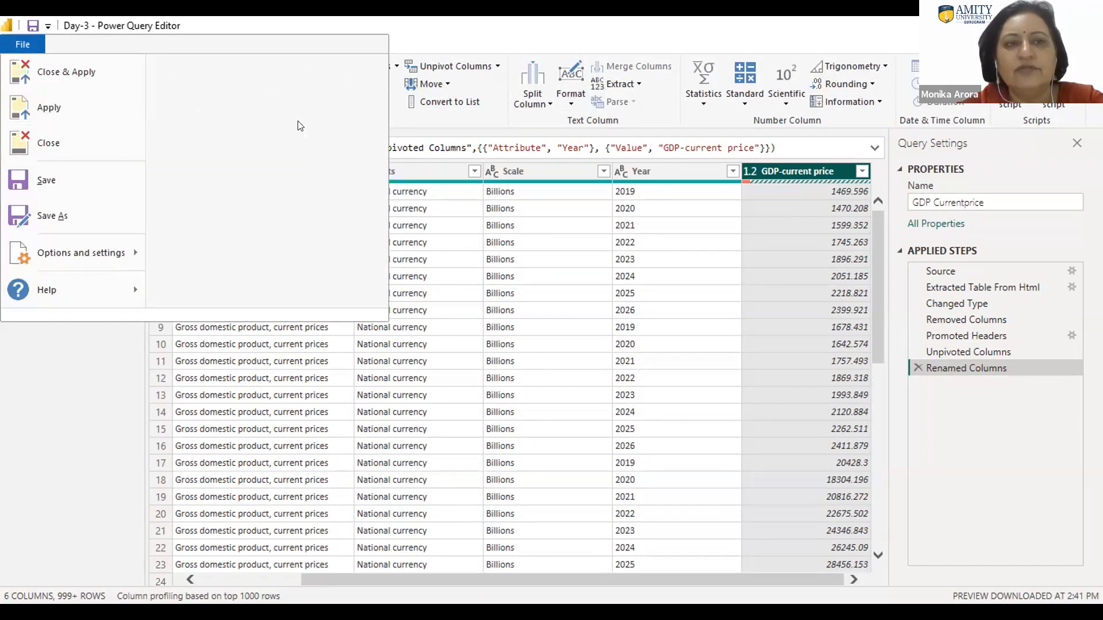
{"action": "left_click", "coordinate": [20, 46]}
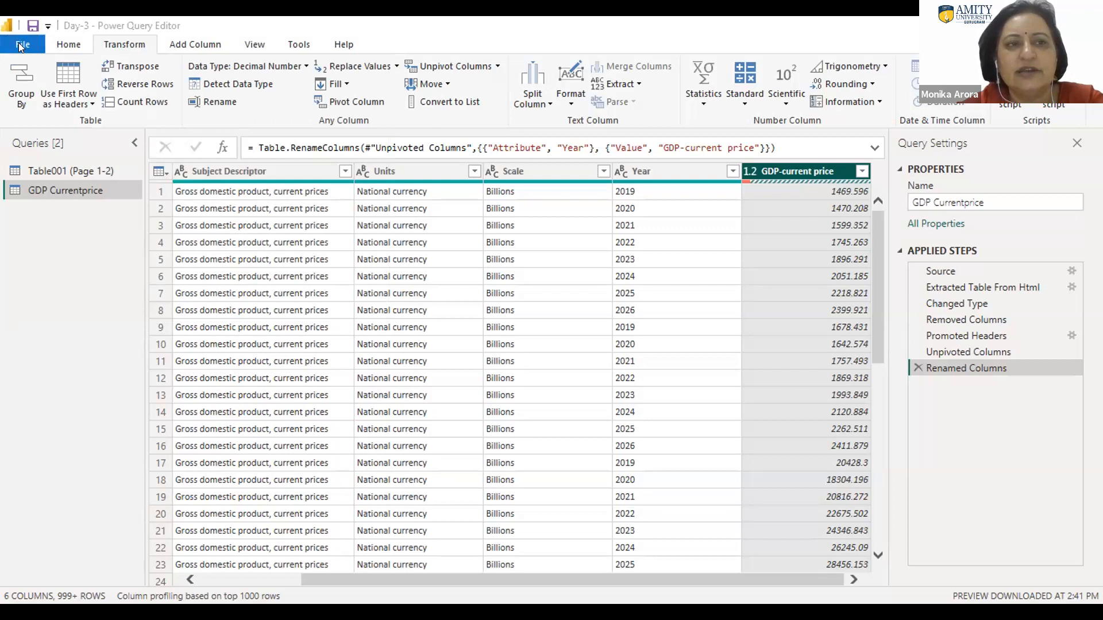
{"action": "left_click", "coordinate": [18, 42]}
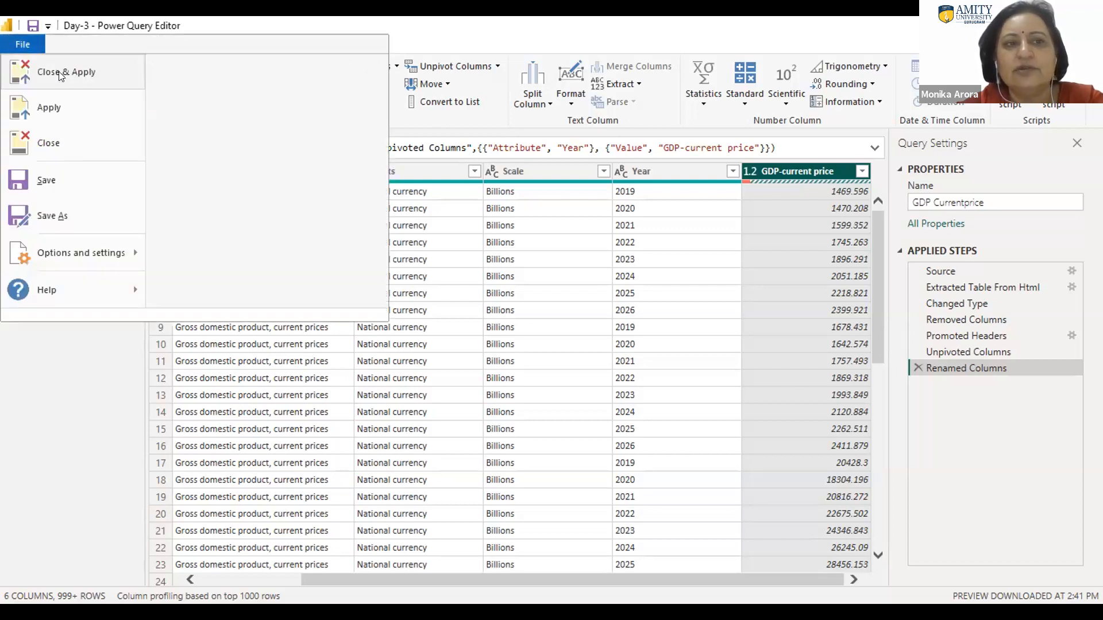
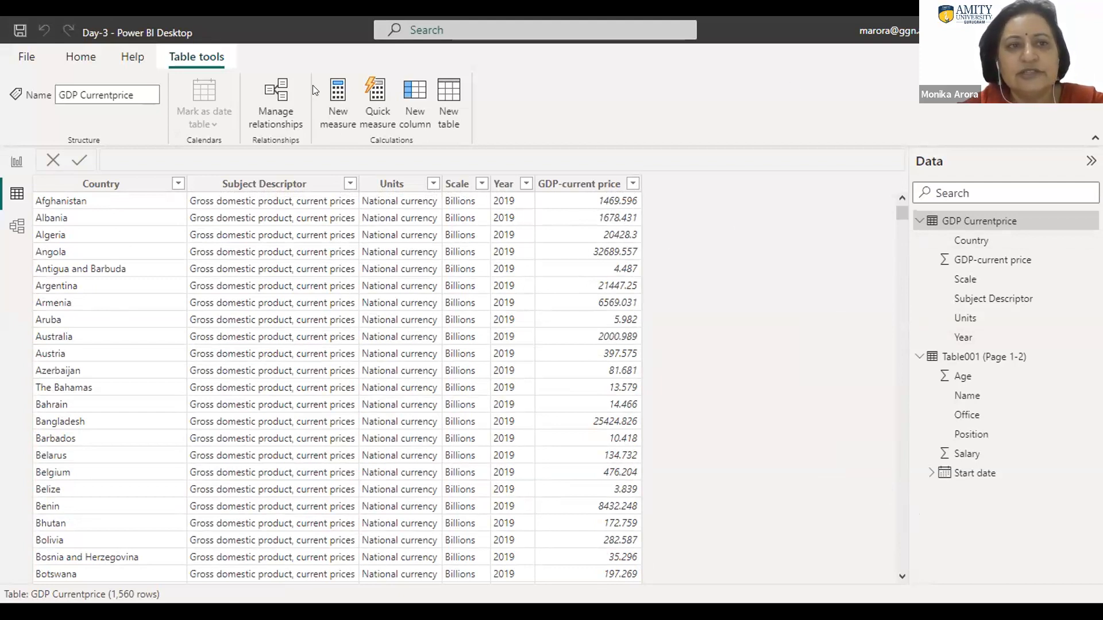
Step: Switch to the report view and add an empty clustered column chart to Page 1
{"action": "left_click", "coordinate": [81, 57]}
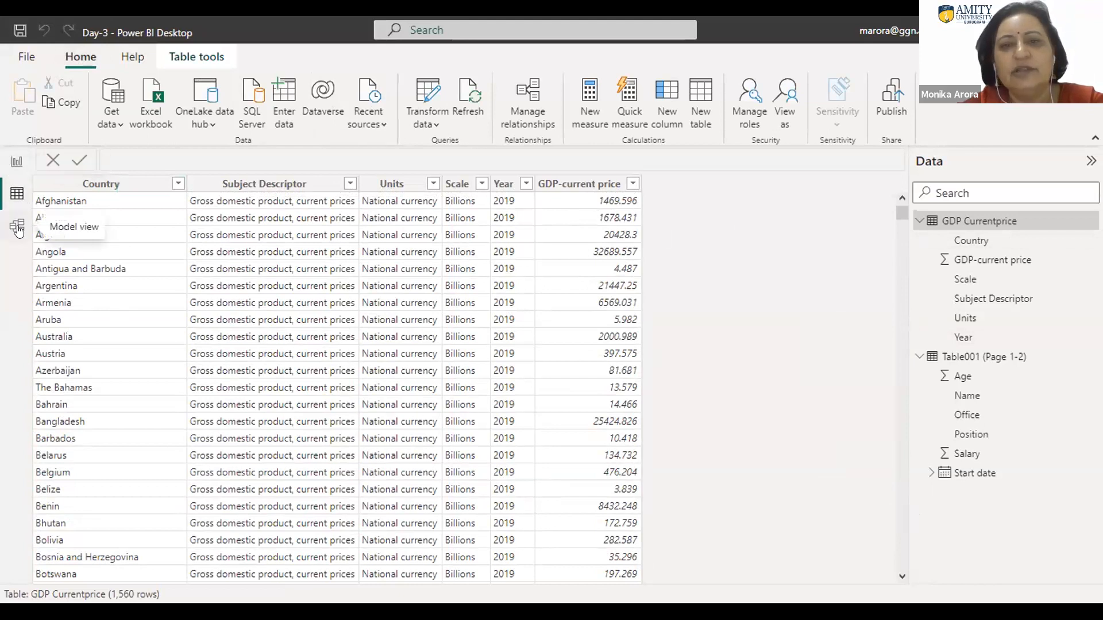
{"action": "left_click", "coordinate": [11, 165]}
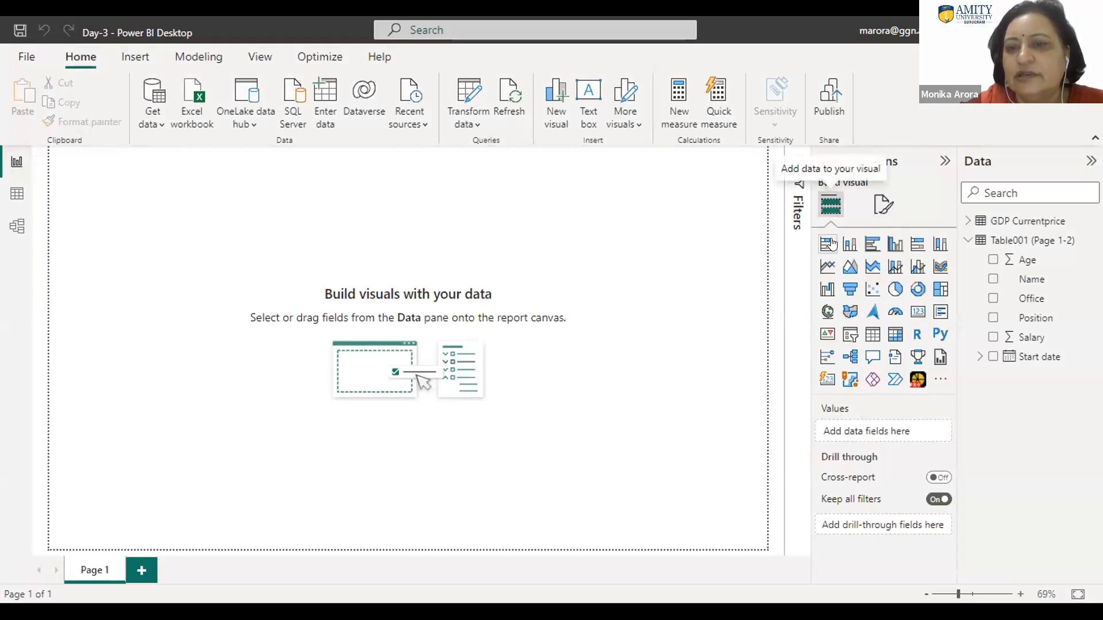
{"action": "left_click", "coordinate": [891, 247]}
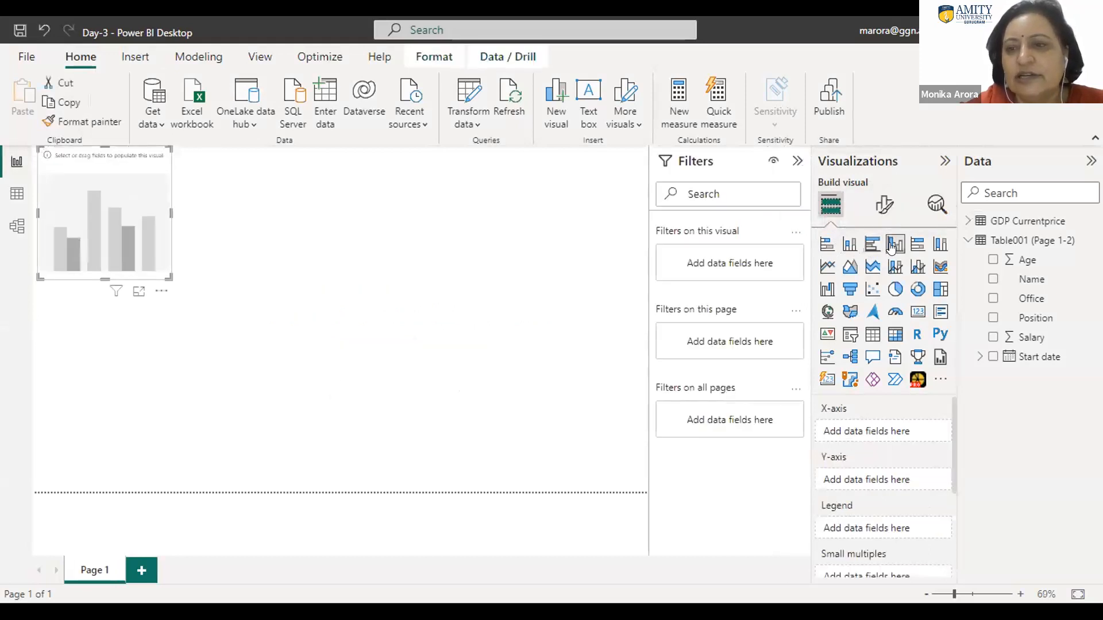
Step: Plot GDP-current price by Country with Year as the legend in the column chart, and enlarge the chart across the page
{"action": "left_click", "coordinate": [965, 221]}
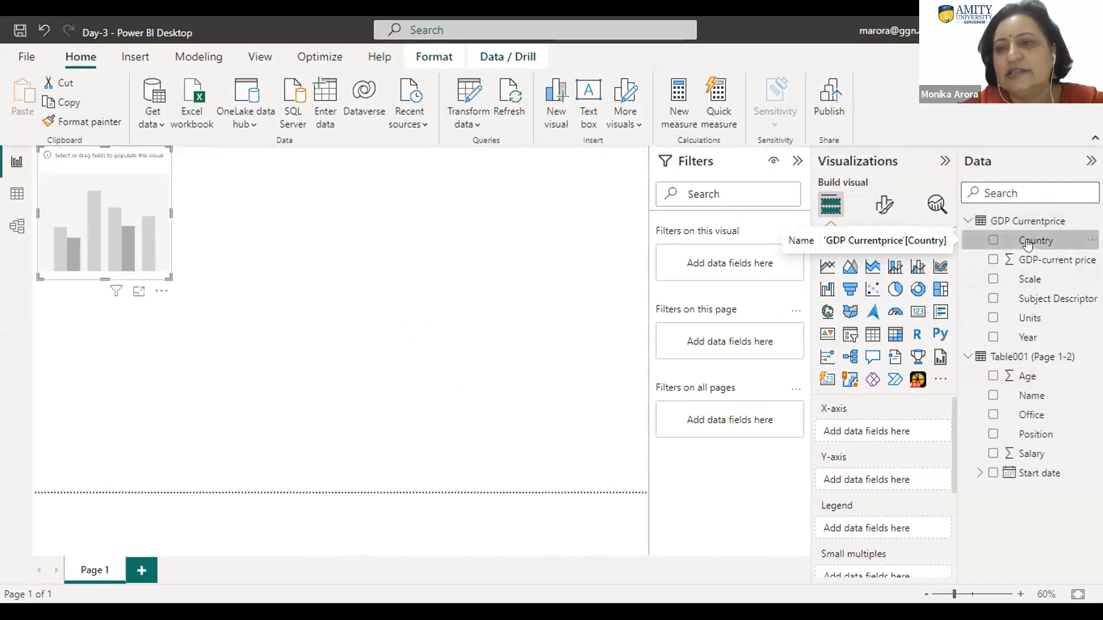
{"action": "left_click_drag", "start_coordinate": [1028, 245], "coordinate": [66, 196]}
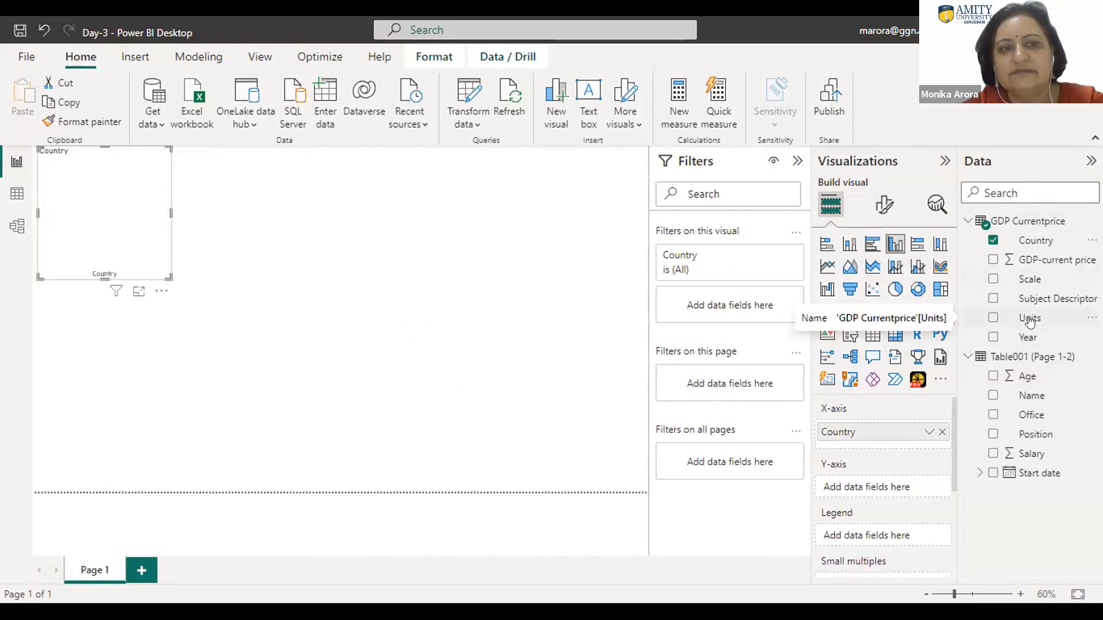
{"action": "left_click", "coordinate": [1016, 323]}
{"action": "left_click_drag", "start_coordinate": [1016, 321], "coordinate": [137, 226]}
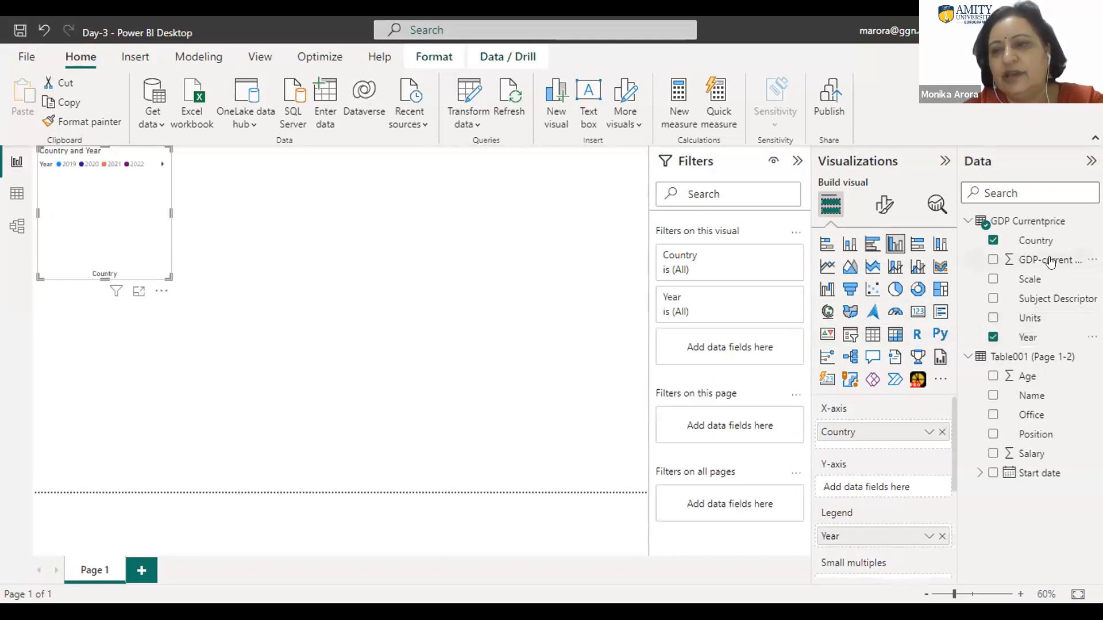
{"action": "left_click_drag", "start_coordinate": [1050, 262], "coordinate": [137, 223]}
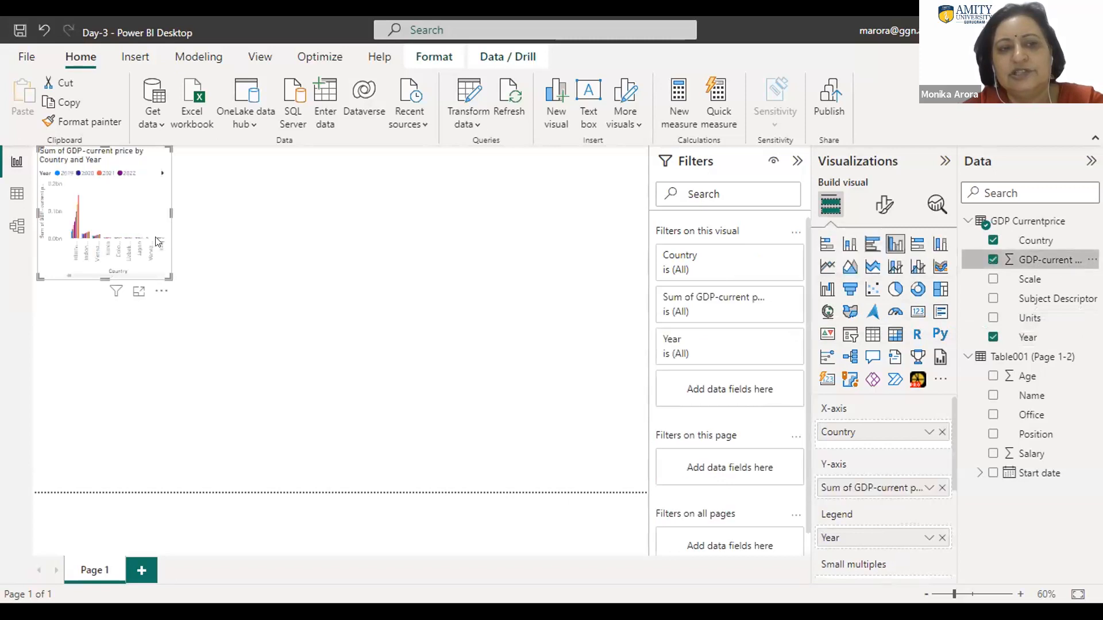
{"action": "left_click_drag", "start_coordinate": [165, 272], "coordinate": [621, 358]}
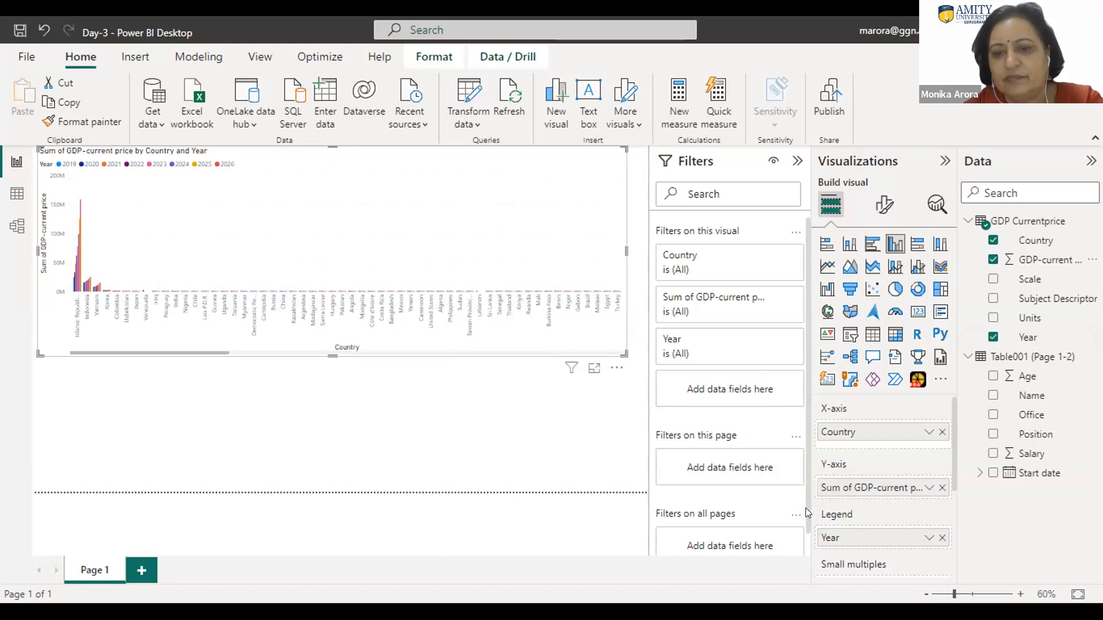
Step: Remove Country from the column chart and move Year from the legend to the X-axis
{"action": "scroll", "coordinate": [805, 508], "scroll_direction": "down", "scroll_amount": 1}
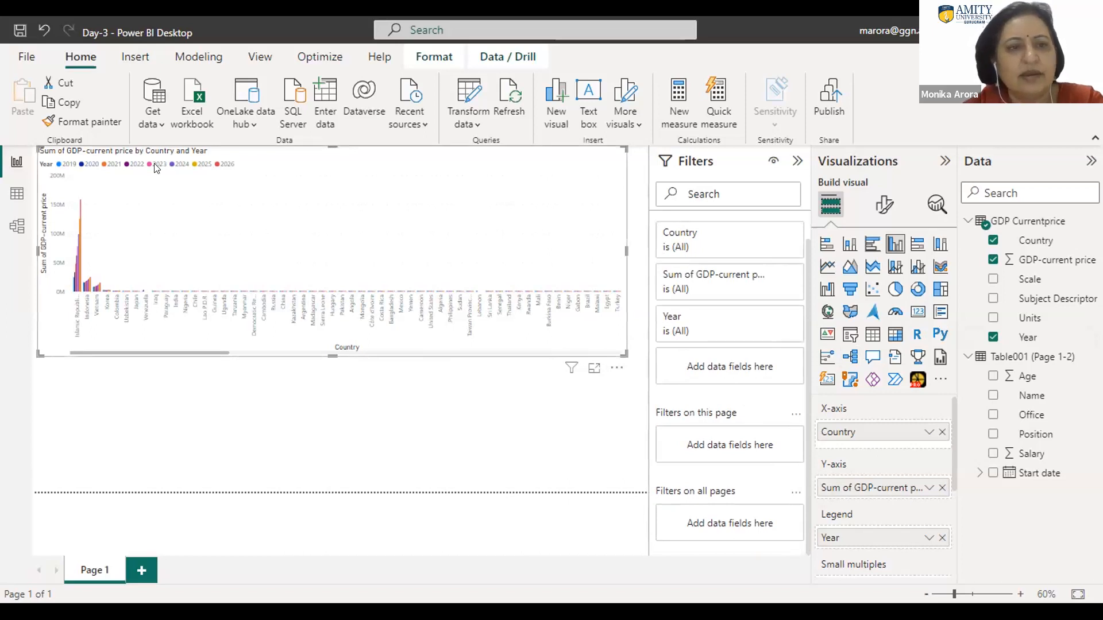
{"action": "left_click", "coordinate": [993, 241]}
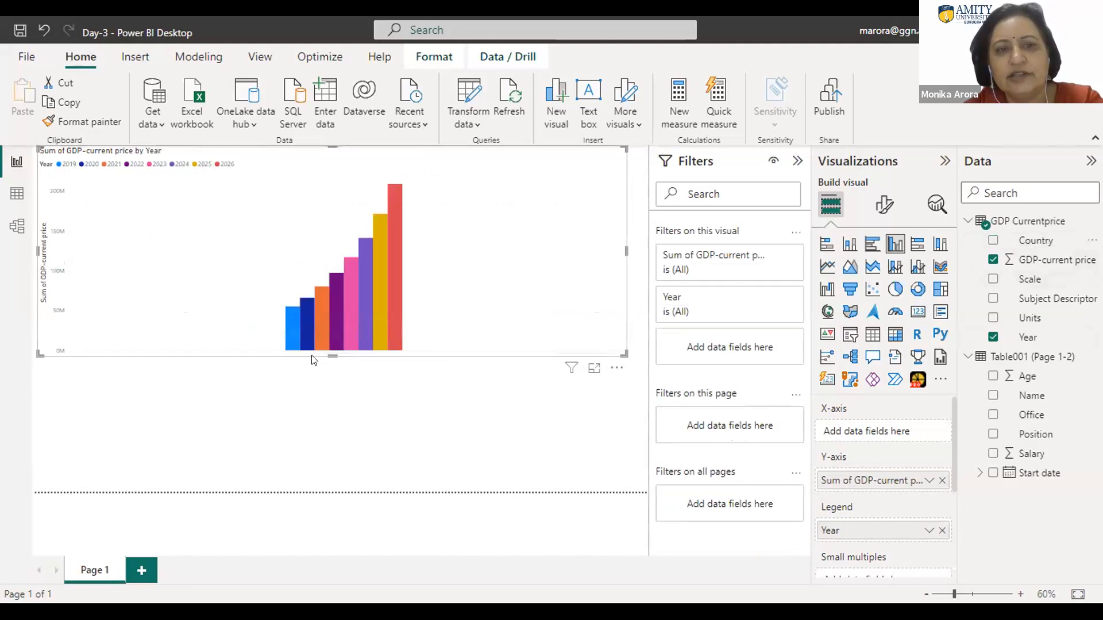
{"action": "mouse_move", "coordinate": [389, 314]}
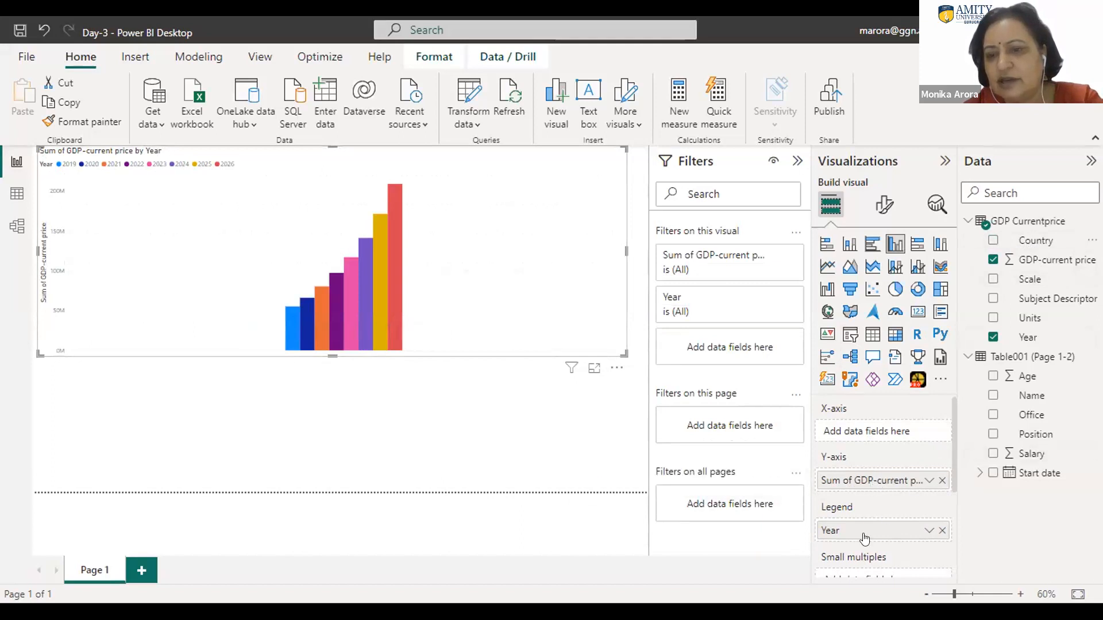
{"action": "left_click_drag", "start_coordinate": [862, 532], "coordinate": [859, 435]}
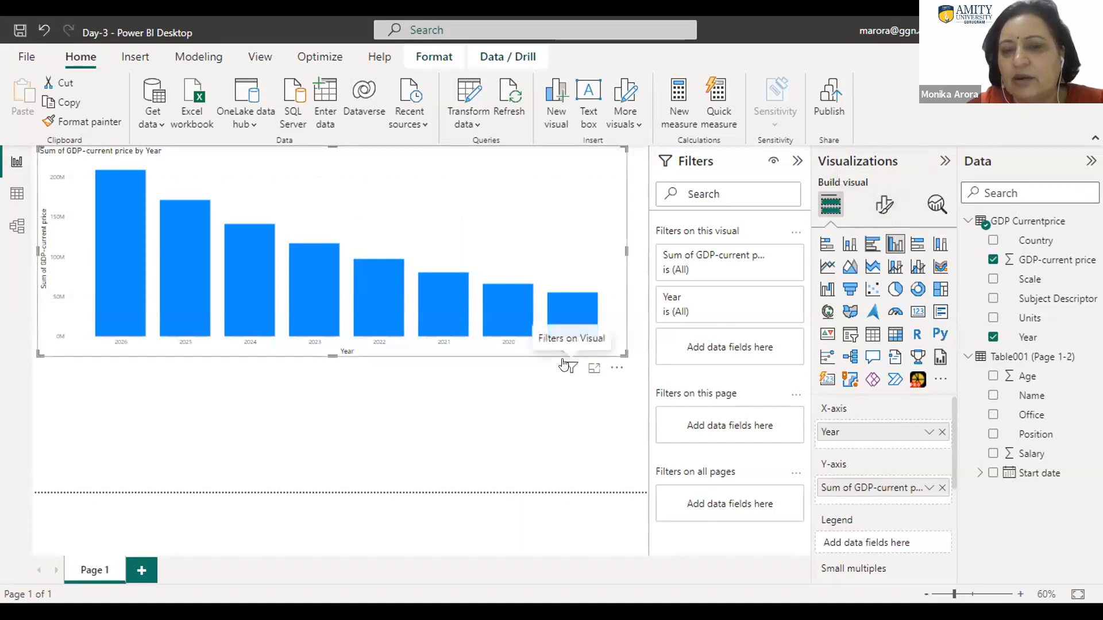
Step: Examine the filter options for the Page 1 chart, including the comparison conditions for Sum of GDP-current price
{"action": "mouse_move", "coordinate": [571, 367]}
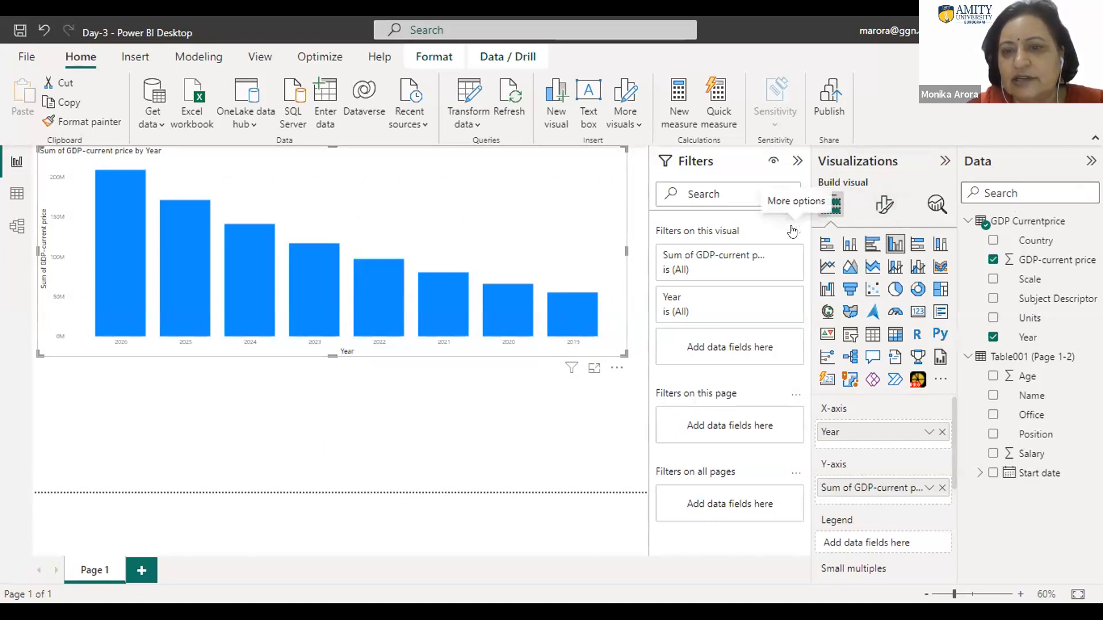
{"action": "left_click", "coordinate": [796, 161]}
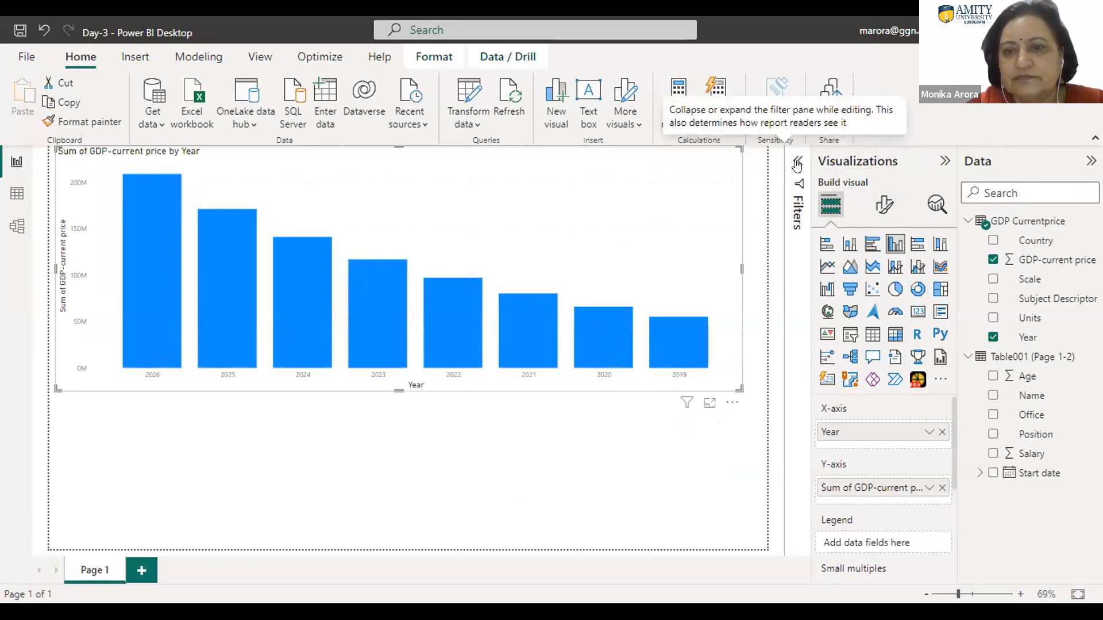
{"action": "left_click", "coordinate": [797, 163]}
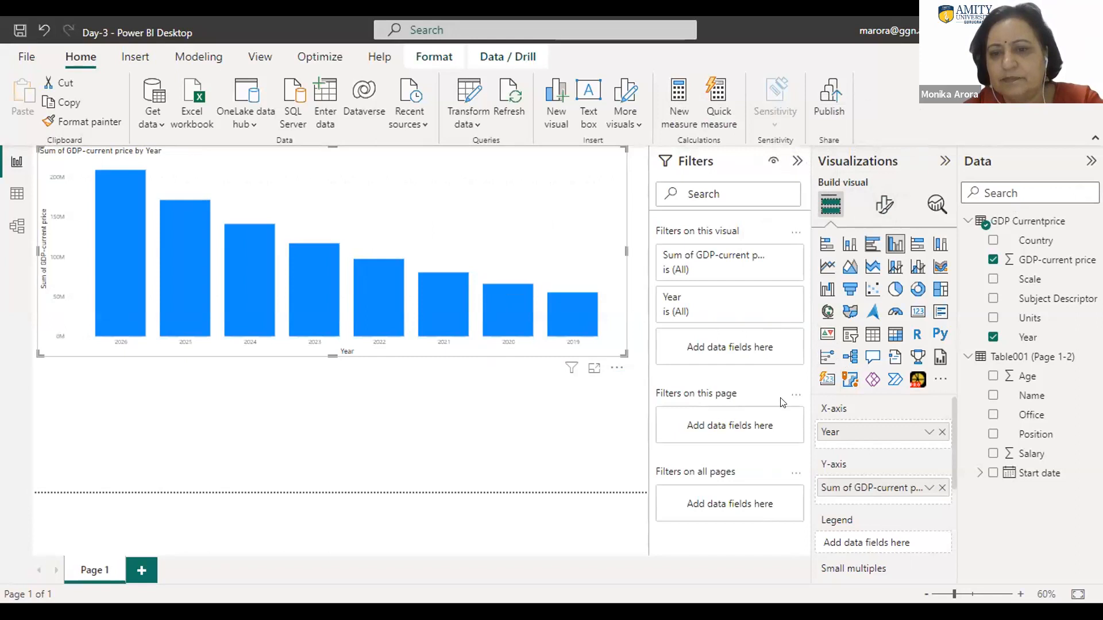
{"action": "left_click", "coordinate": [796, 395]}
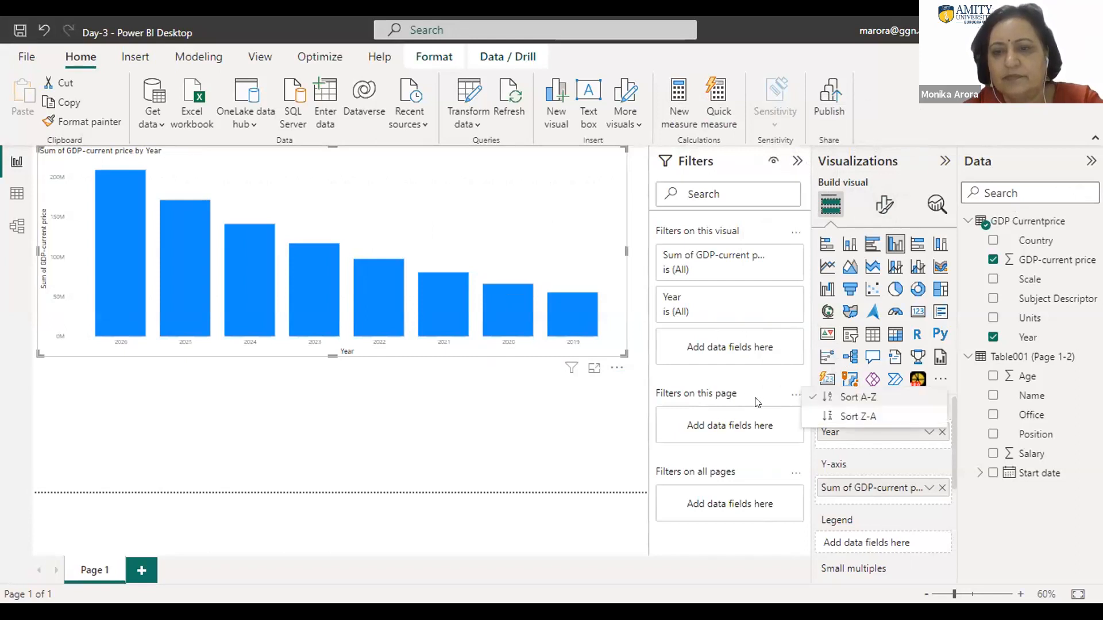
{"action": "left_click", "coordinate": [740, 398]}
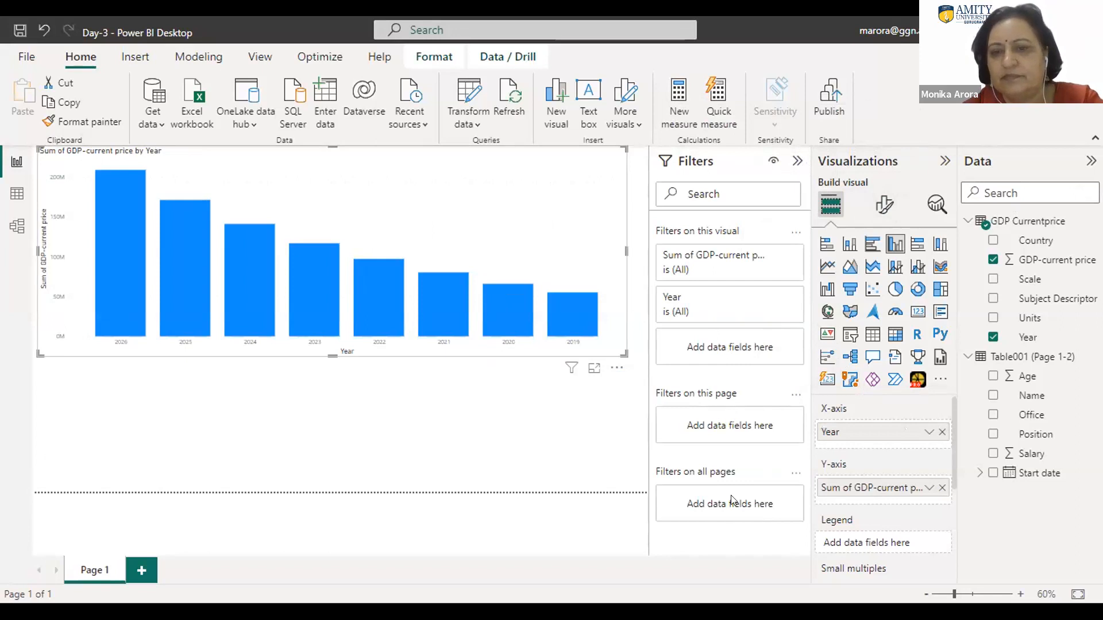
{"action": "left_click", "coordinate": [745, 262]}
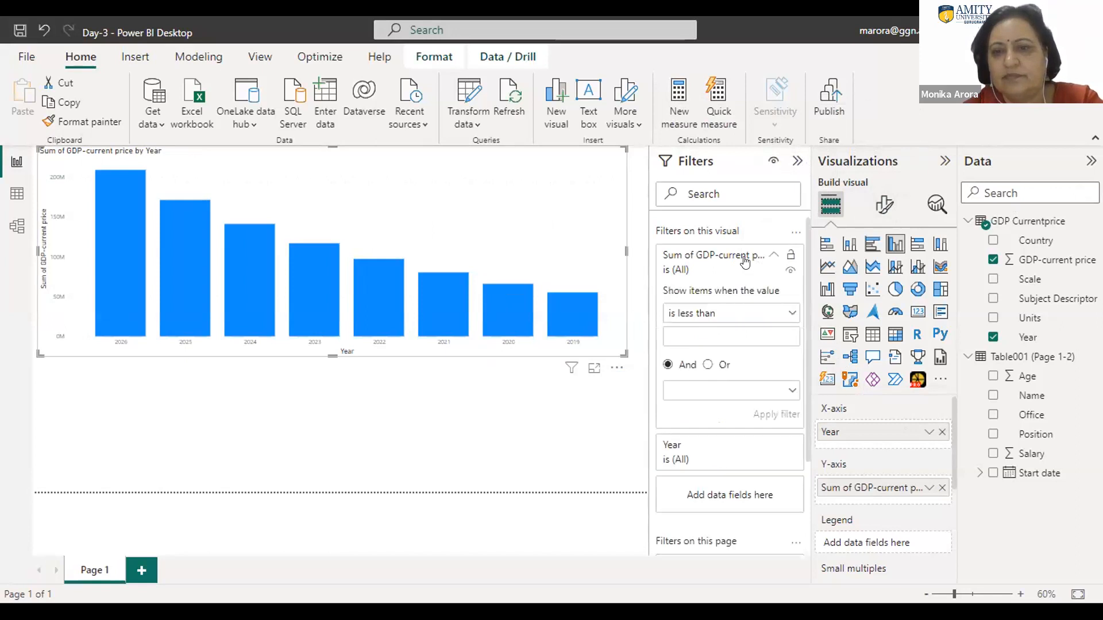
{"action": "left_click", "coordinate": [789, 312]}
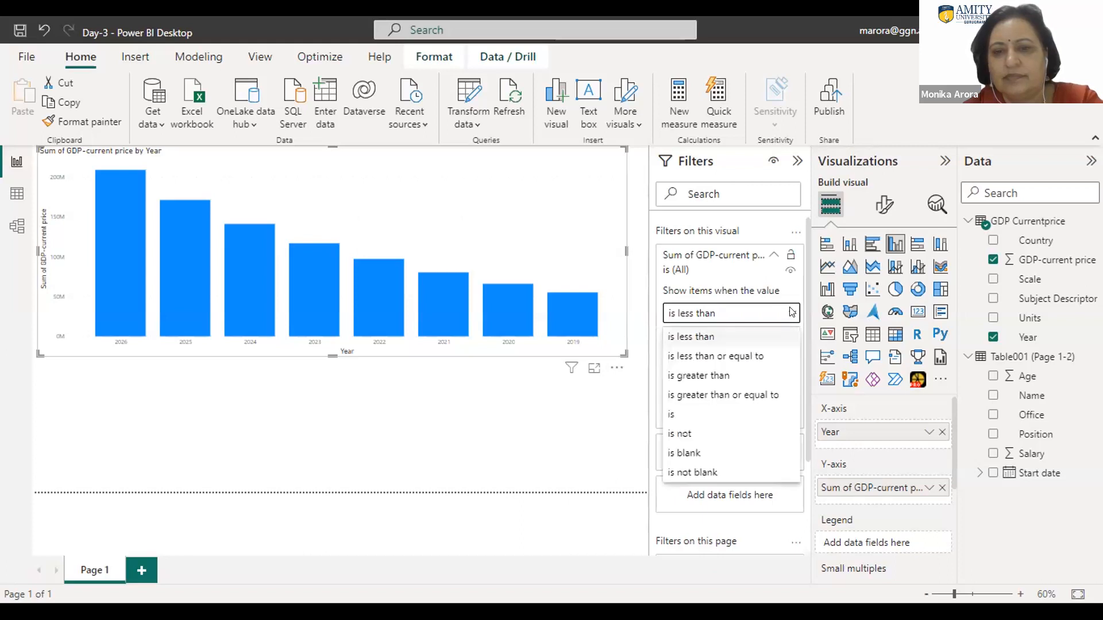
{"action": "left_click", "coordinate": [790, 313]}
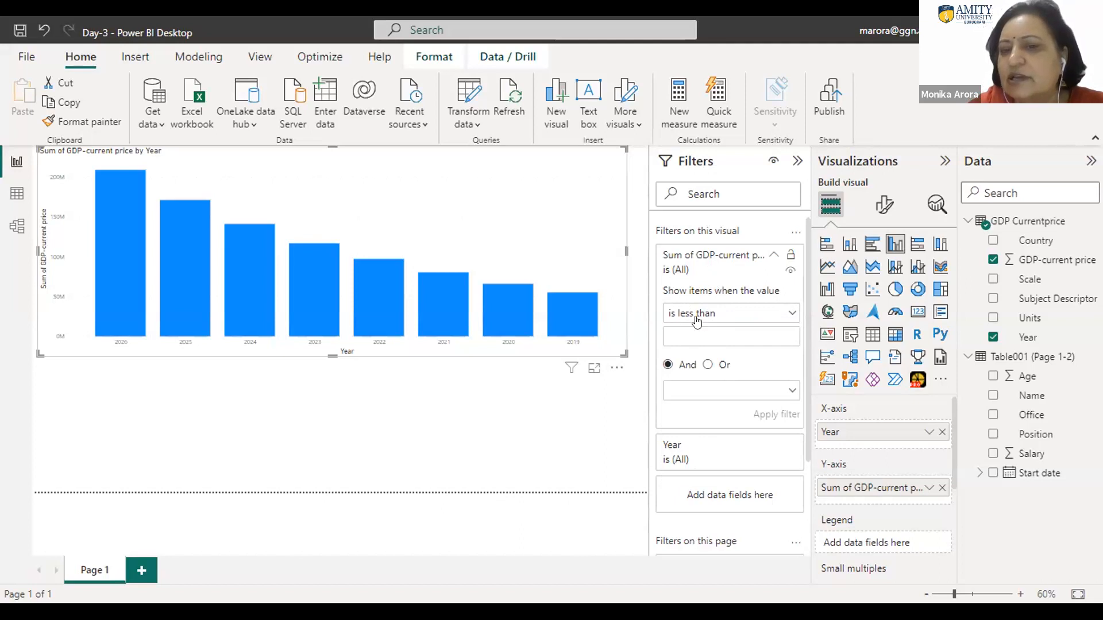
{"action": "left_click", "coordinate": [729, 319]}
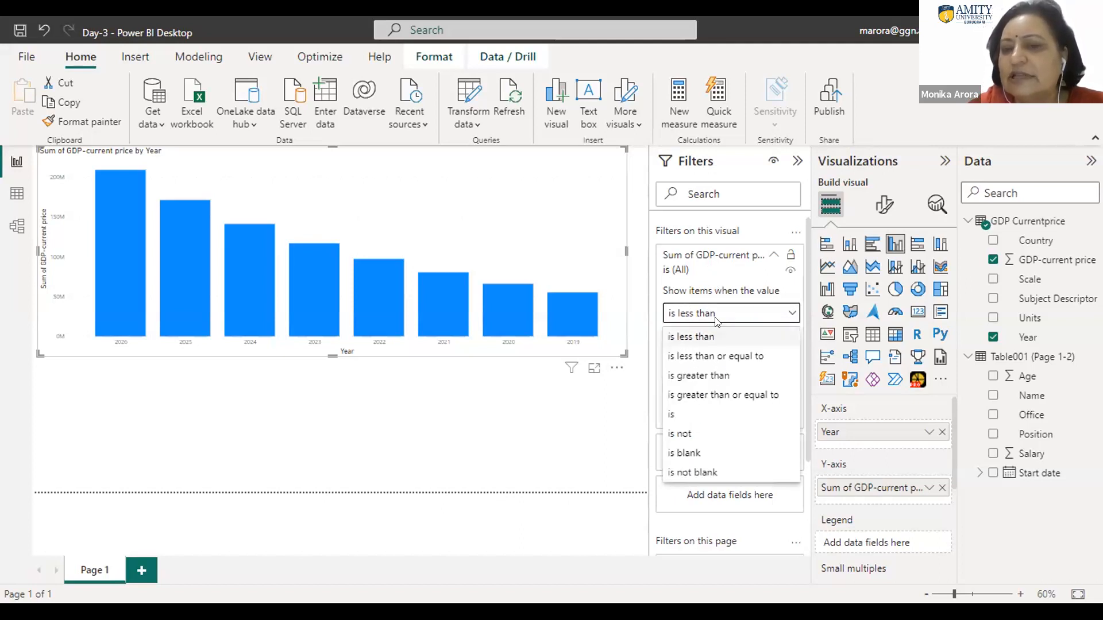
{"action": "left_click", "coordinate": [548, 436]}
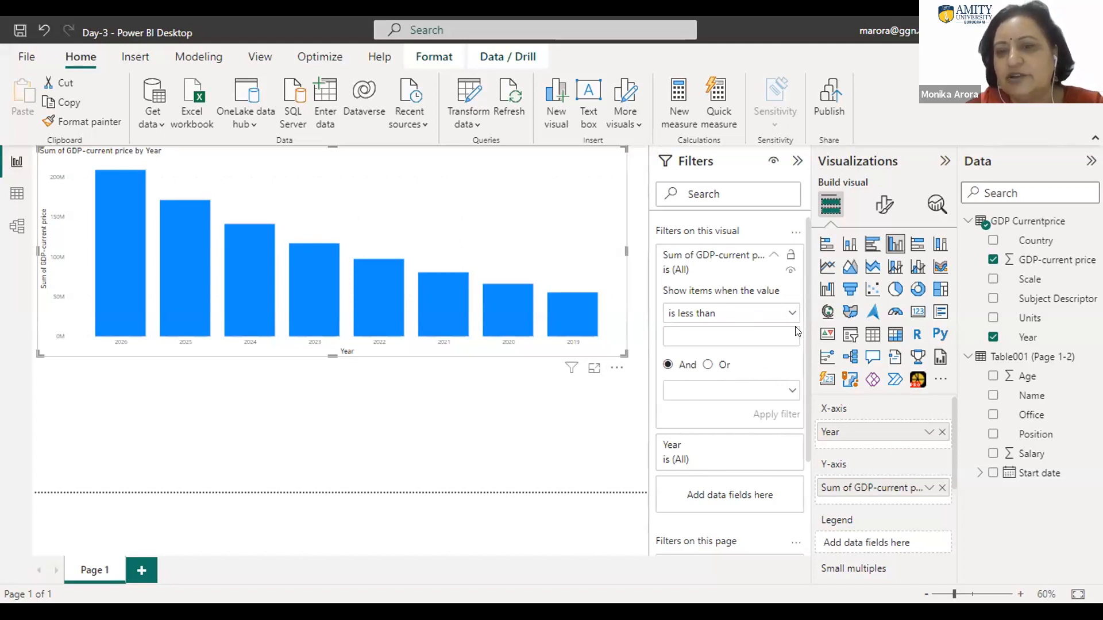
Step: Examine the year values and filter types offered by the Page 1 chart's Year filter
{"action": "scroll", "coordinate": [807, 353], "scroll_direction": "down", "scroll_amount": 3}
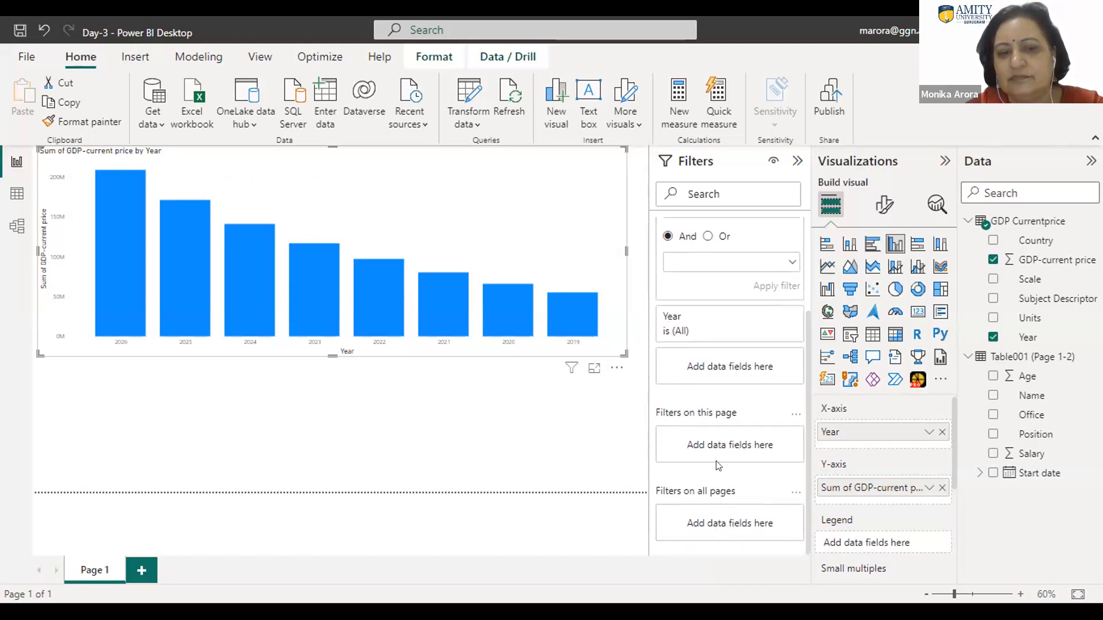
{"action": "left_click", "coordinate": [795, 417]}
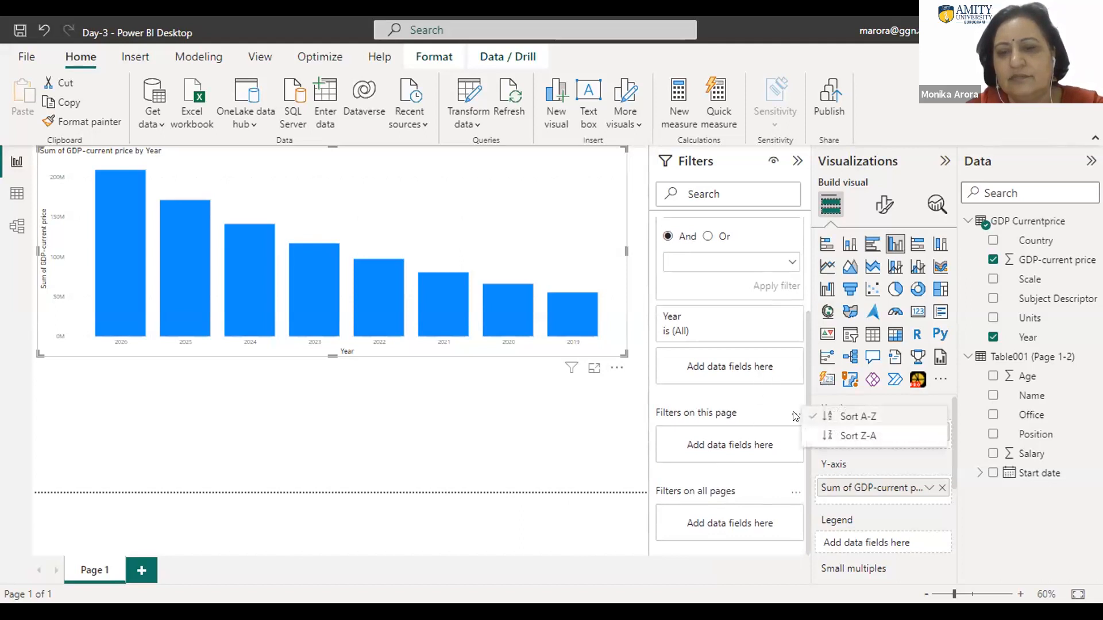
{"action": "left_click", "coordinate": [720, 411]}
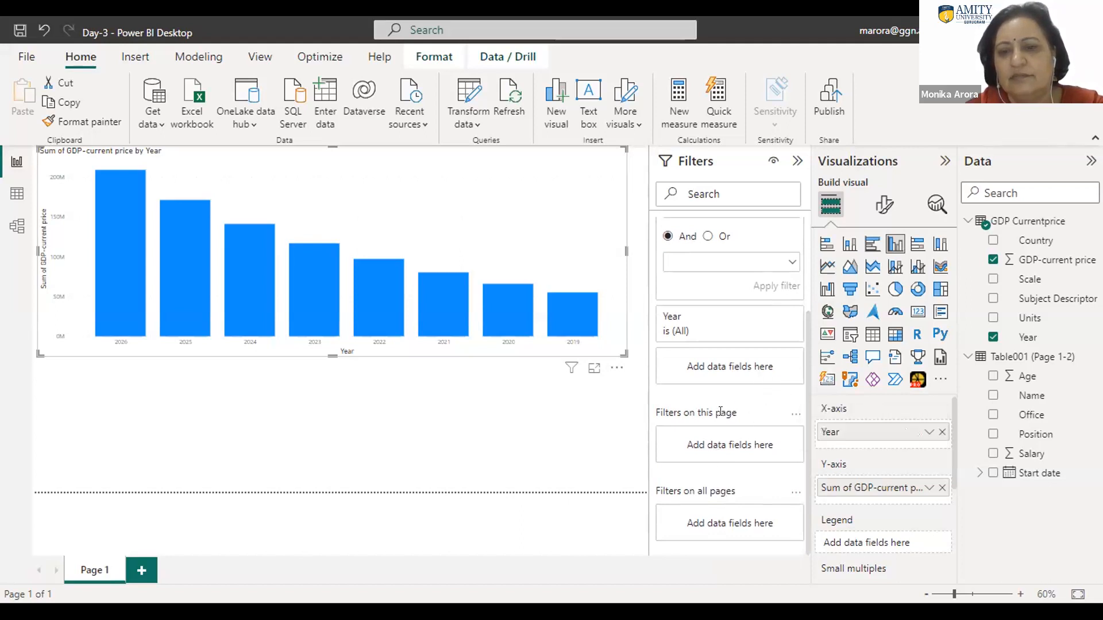
{"action": "left_click", "coordinate": [669, 325]}
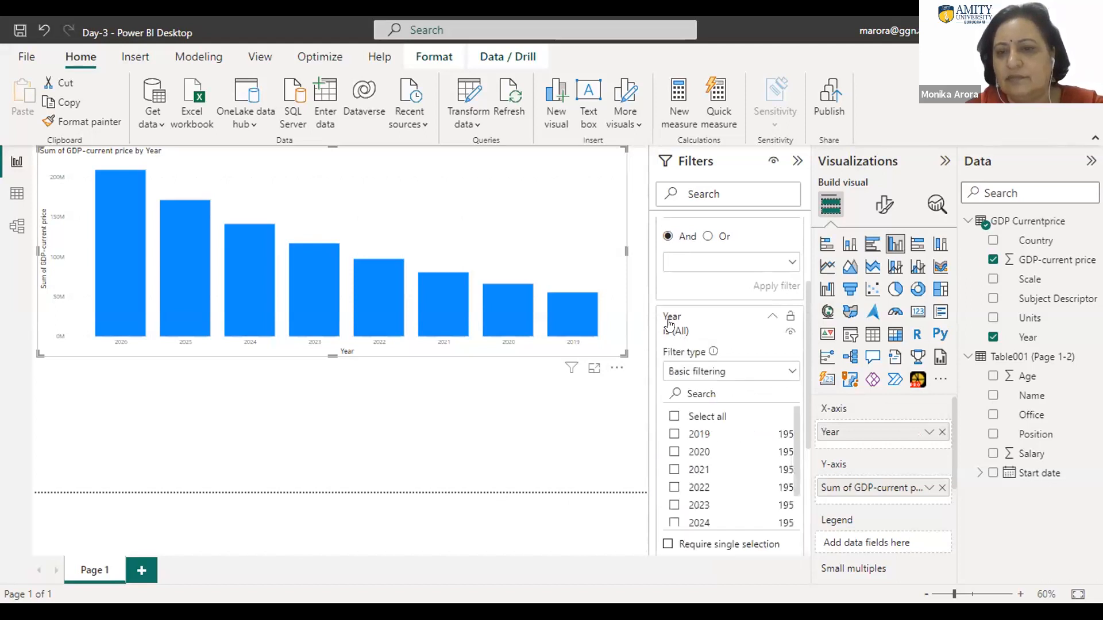
{"action": "left_click", "coordinate": [791, 374]}
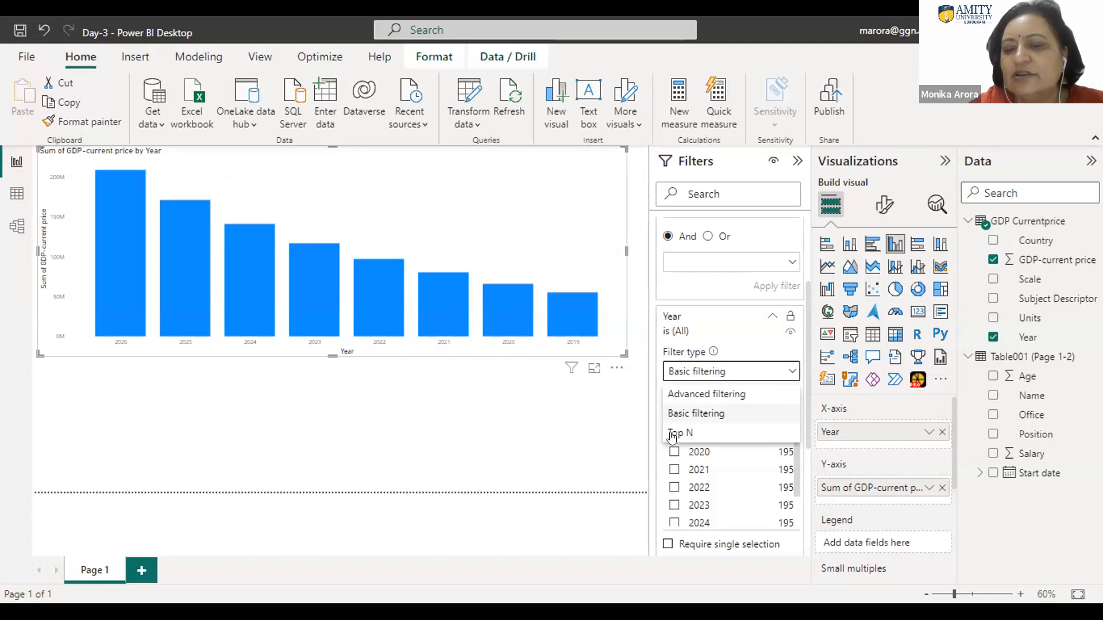
{"action": "left_click", "coordinate": [391, 451]}
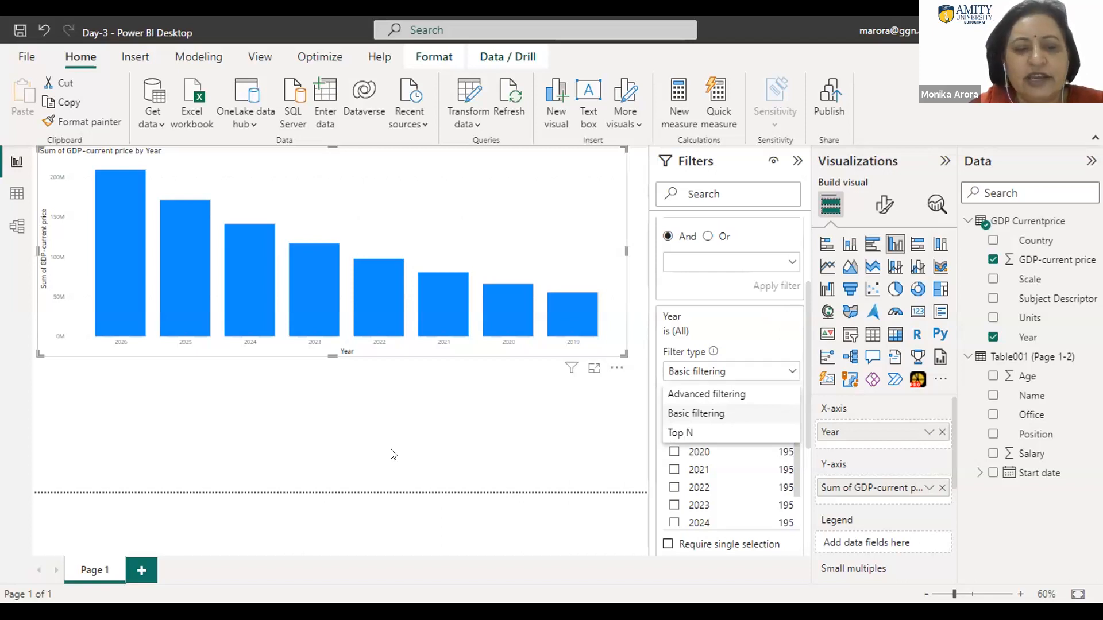
Step: Add a second report page and build a clustered column chart of GDP-current price by Country on it
{"action": "left_click", "coordinate": [139, 571]}
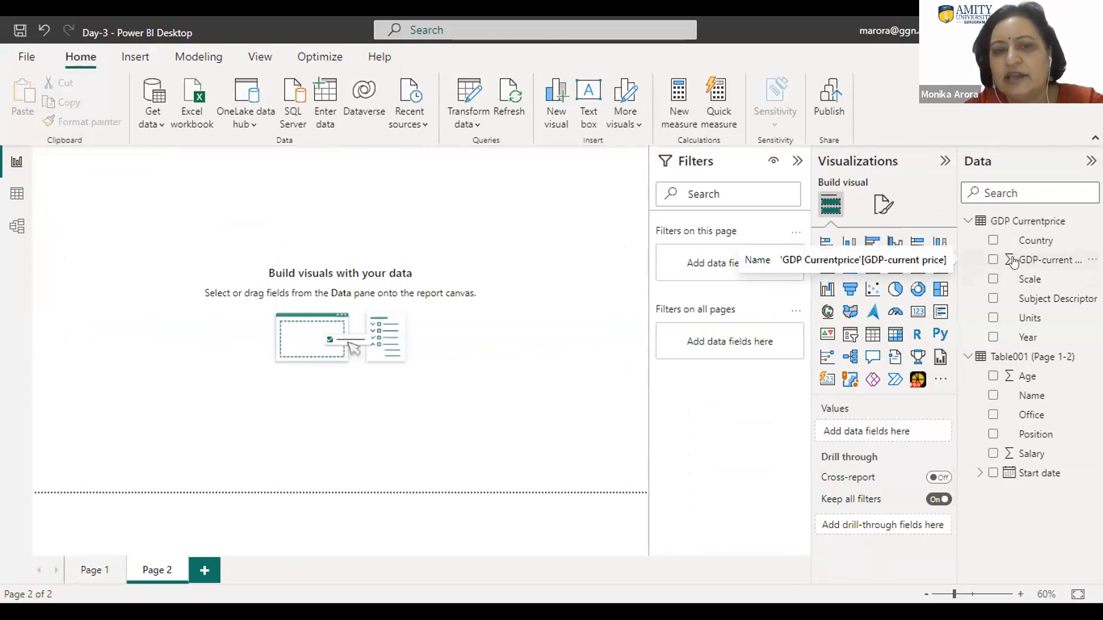
{"action": "left_click_drag", "start_coordinate": [1032, 262], "coordinate": [426, 304]}
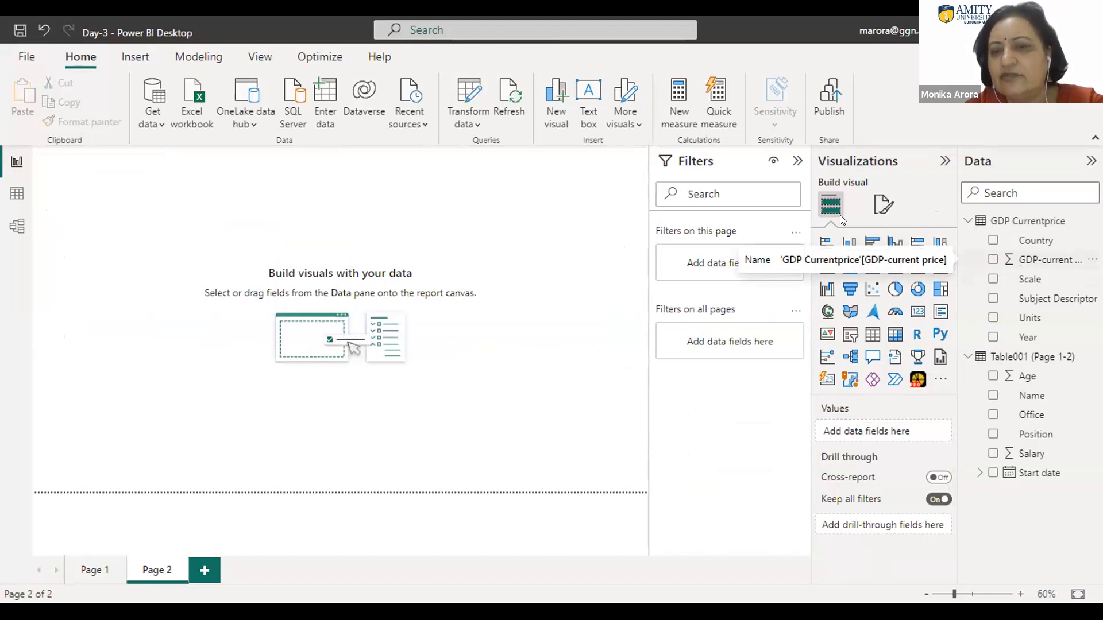
{"action": "left_click", "coordinate": [896, 244]}
{"action": "left_click_drag", "start_coordinate": [1039, 261], "coordinate": [137, 245]}
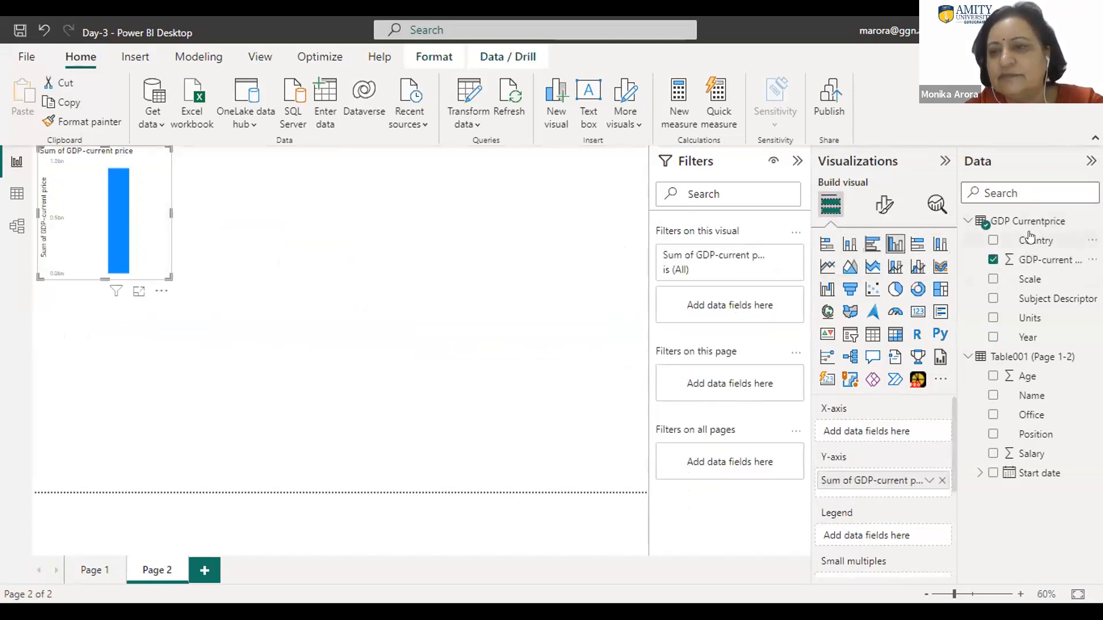
{"action": "left_click_drag", "start_coordinate": [1030, 237], "coordinate": [98, 190]}
Step: Enlarge the GDP by Country chart on Page 2 to nearly the full page width and make it taller
{"action": "left_click_drag", "start_coordinate": [171, 213], "coordinate": [598, 272]}
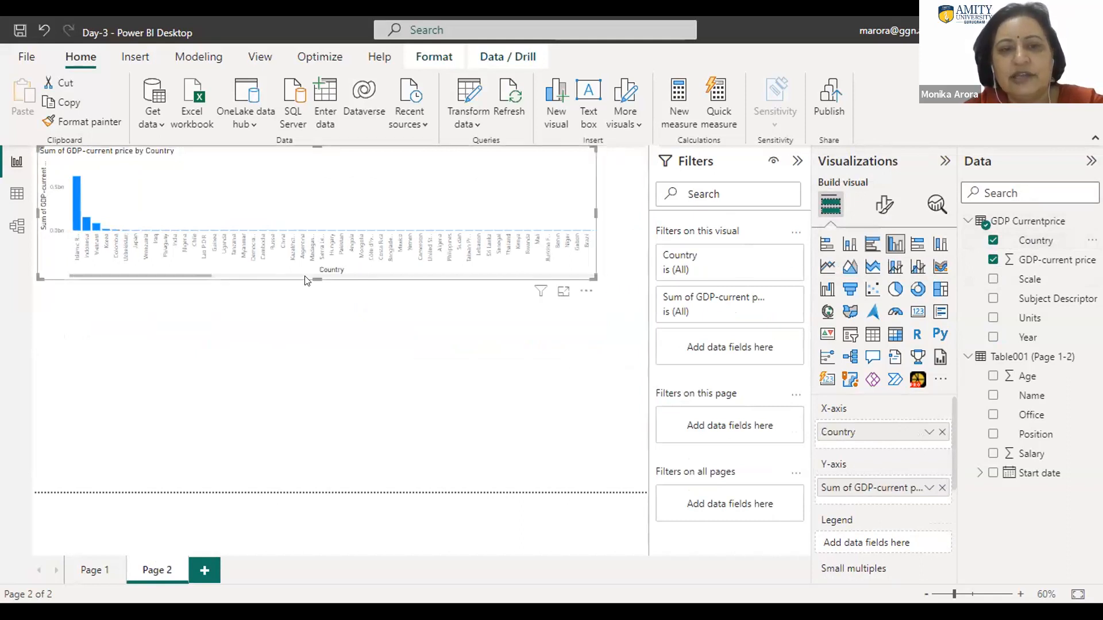
{"action": "left_click_drag", "start_coordinate": [315, 273], "coordinate": [355, 388]}
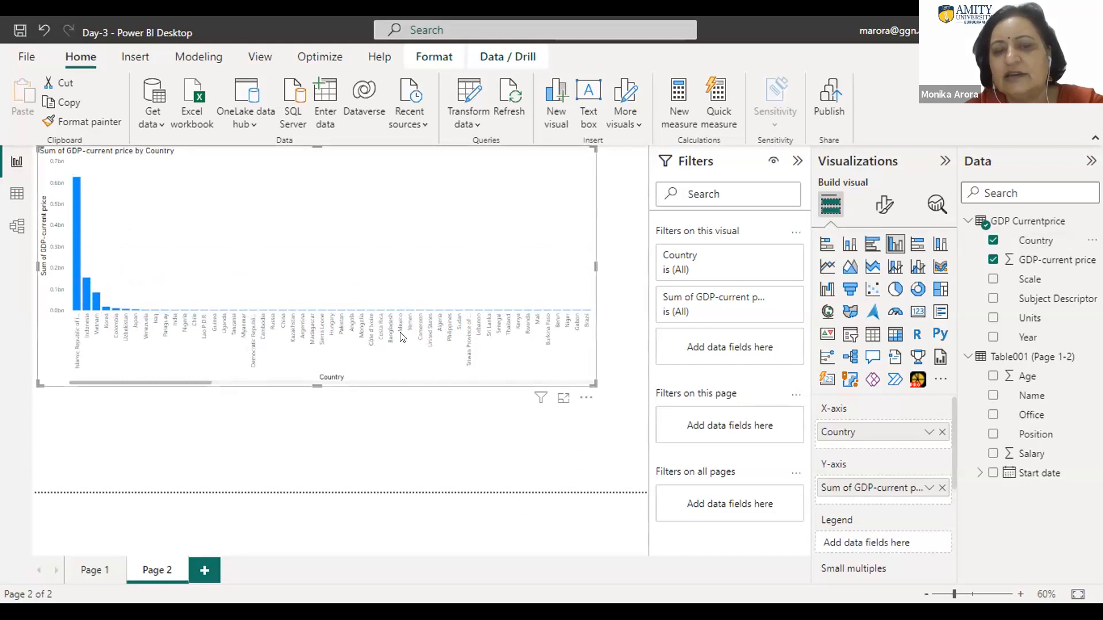
{"action": "left_click_drag", "start_coordinate": [598, 385], "coordinate": [635, 388]}
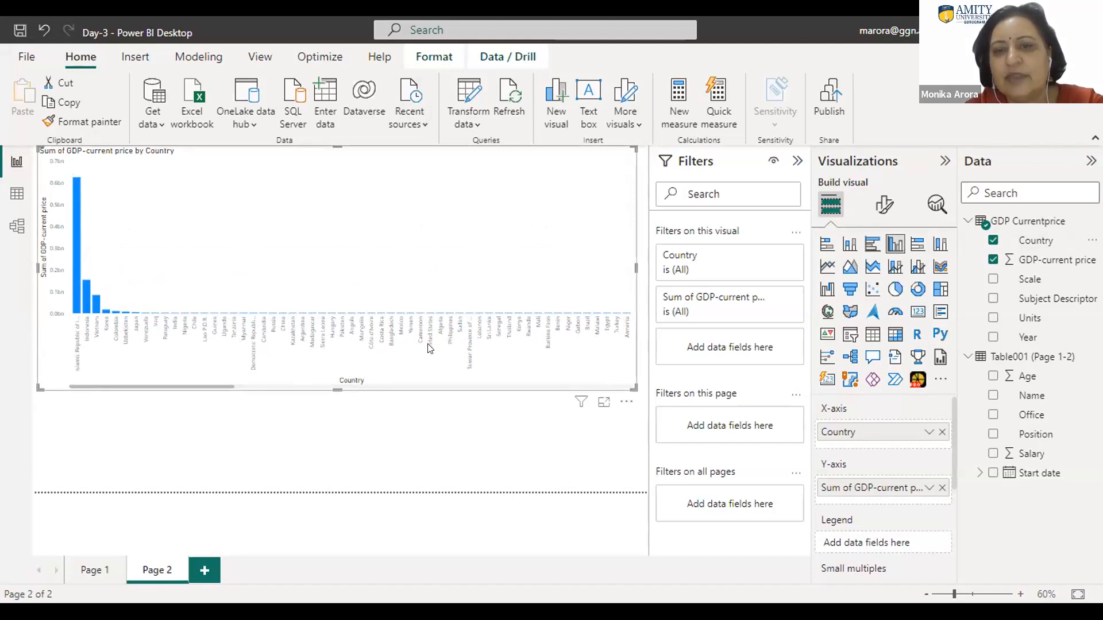
Step: Examine the Page 2 chart's filter options for Sum of GDP-current price and Country
{"action": "left_click", "coordinate": [773, 297]}
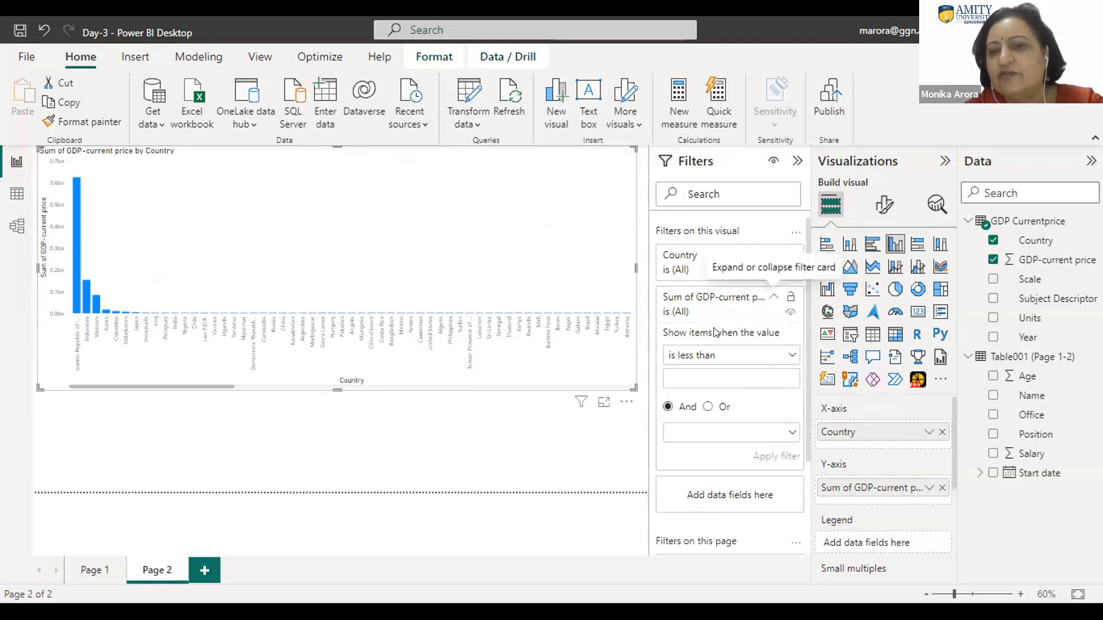
{"action": "left_click", "coordinate": [707, 300]}
{"action": "left_click", "coordinate": [706, 299]}
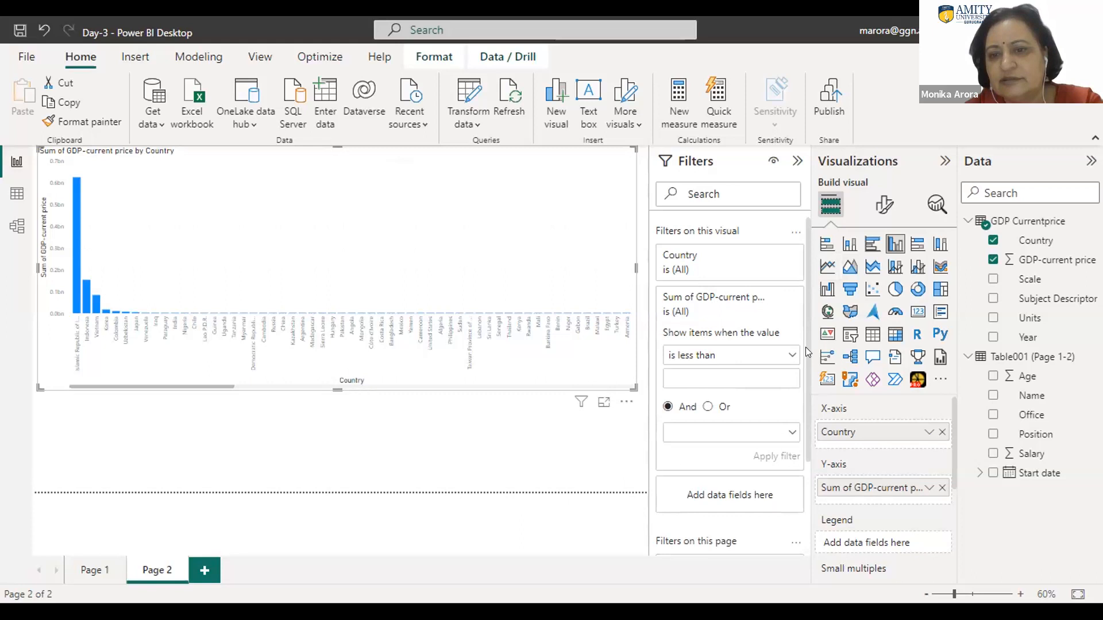
{"action": "left_click", "coordinate": [689, 259]}
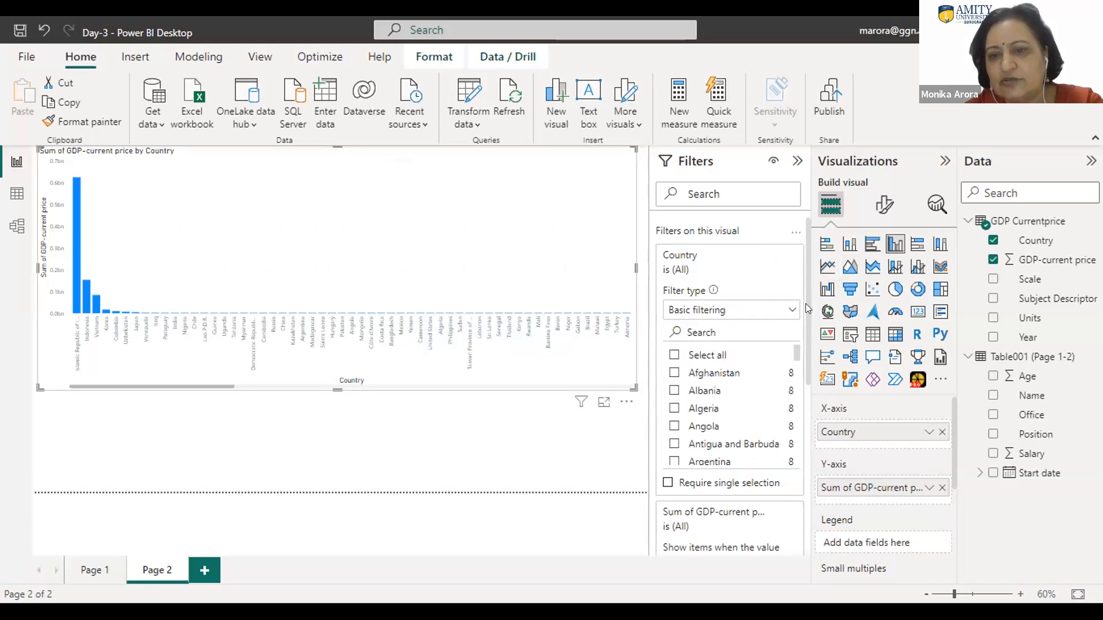
Step: Add GDP-current price as a filter on the Page 2 chart and as a filter on the whole page
{"action": "left_click_drag", "start_coordinate": [806, 304], "coordinate": [824, 506]}
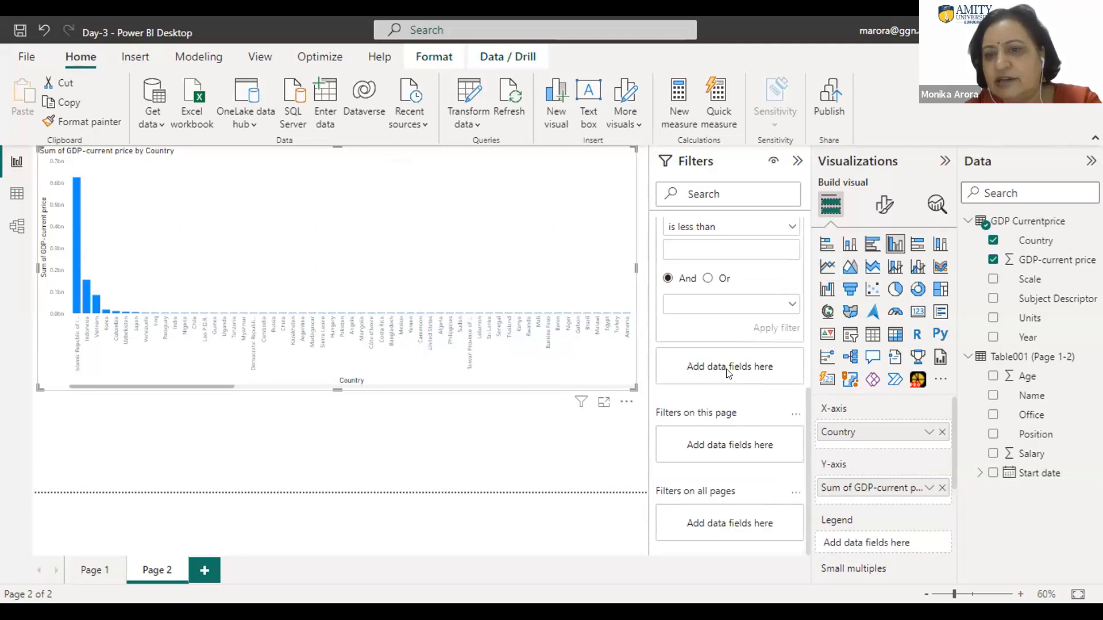
{"action": "left_click_drag", "start_coordinate": [988, 275], "coordinate": [721, 372]}
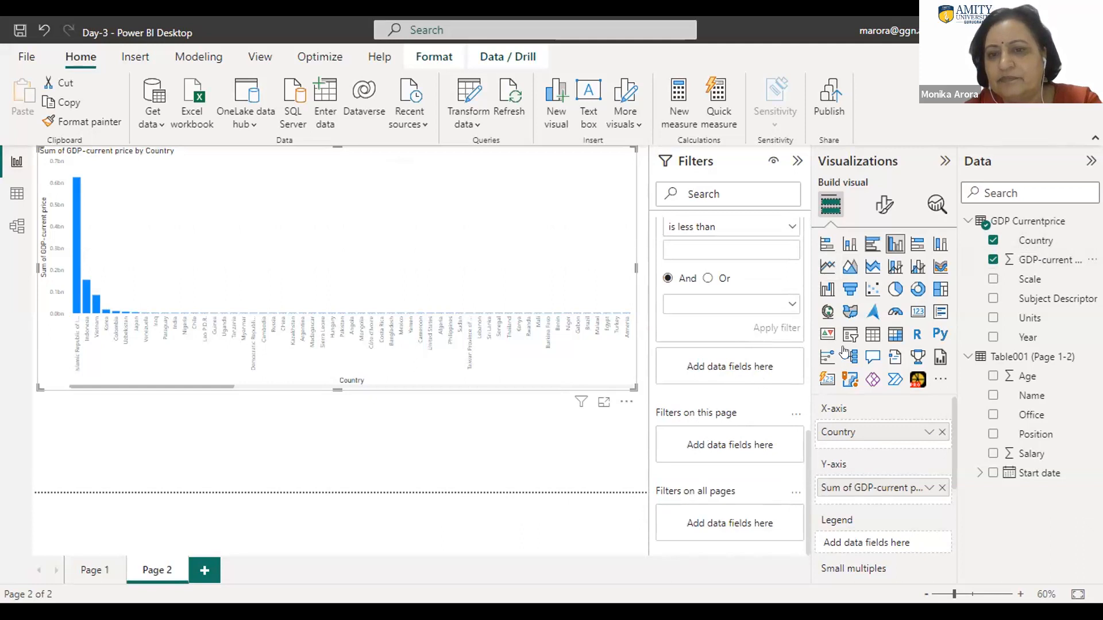
{"action": "left_click_drag", "start_coordinate": [1043, 258], "coordinate": [766, 451]}
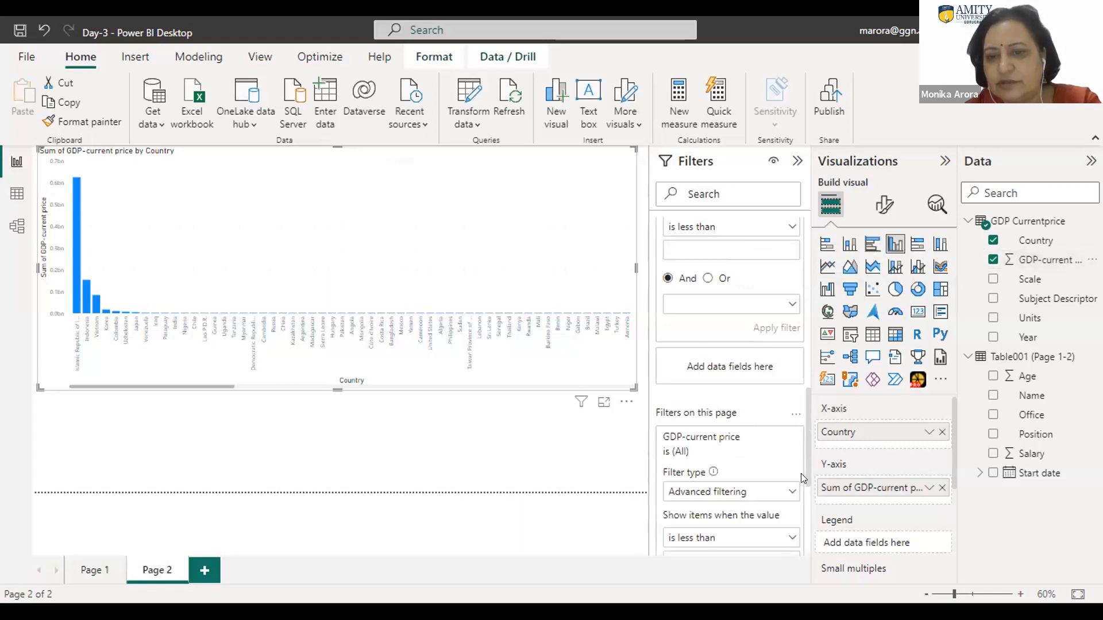
{"action": "left_click_drag", "start_coordinate": [807, 465], "coordinate": [802, 417]}
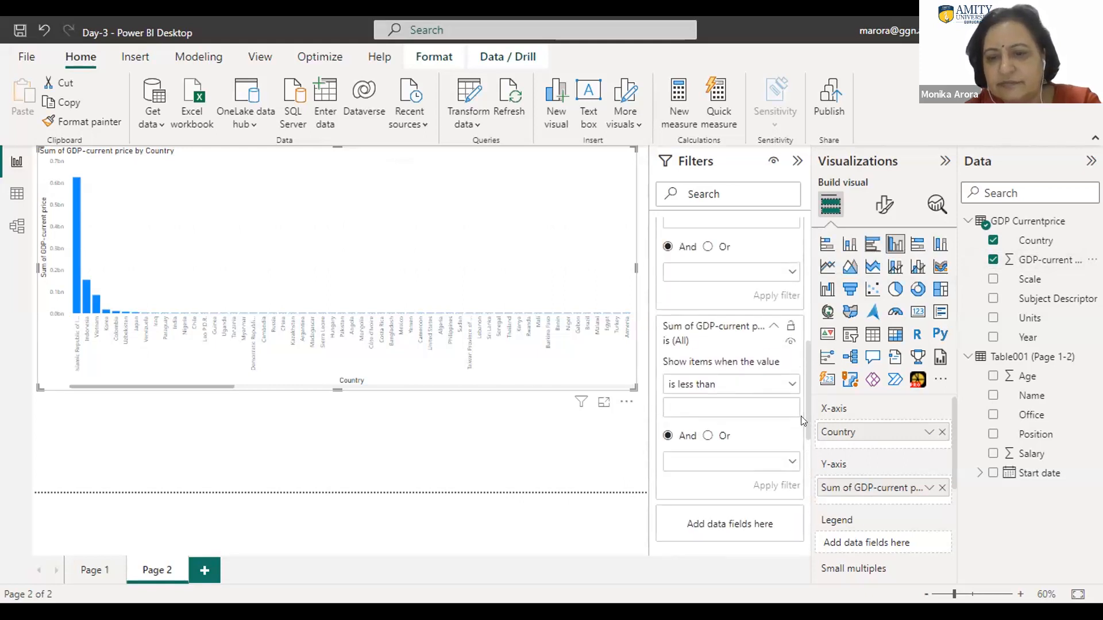
{"action": "left_click", "coordinate": [755, 327]}
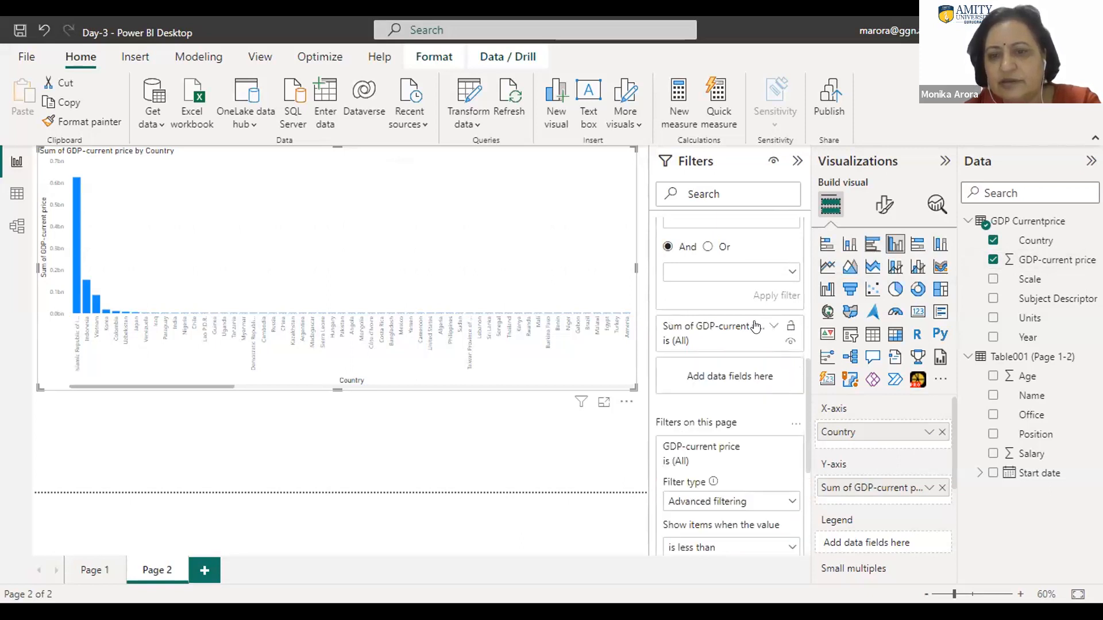
{"action": "left_click", "coordinate": [755, 326]}
Step: Apply a Top N filter to Country on the Page 2 chart, showing the top 6 by Sum of GDP-current price
{"action": "scroll", "coordinate": [802, 312], "scroll_direction": "up", "scroll_amount": 5}
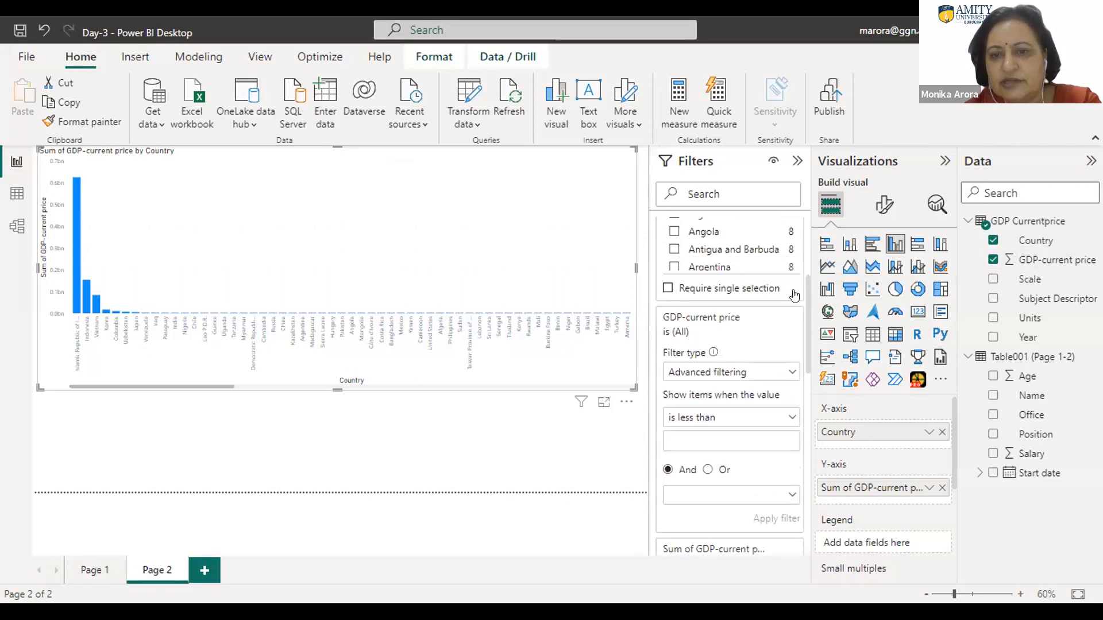
{"action": "scroll", "coordinate": [786, 256], "scroll_direction": "up", "scroll_amount": 2}
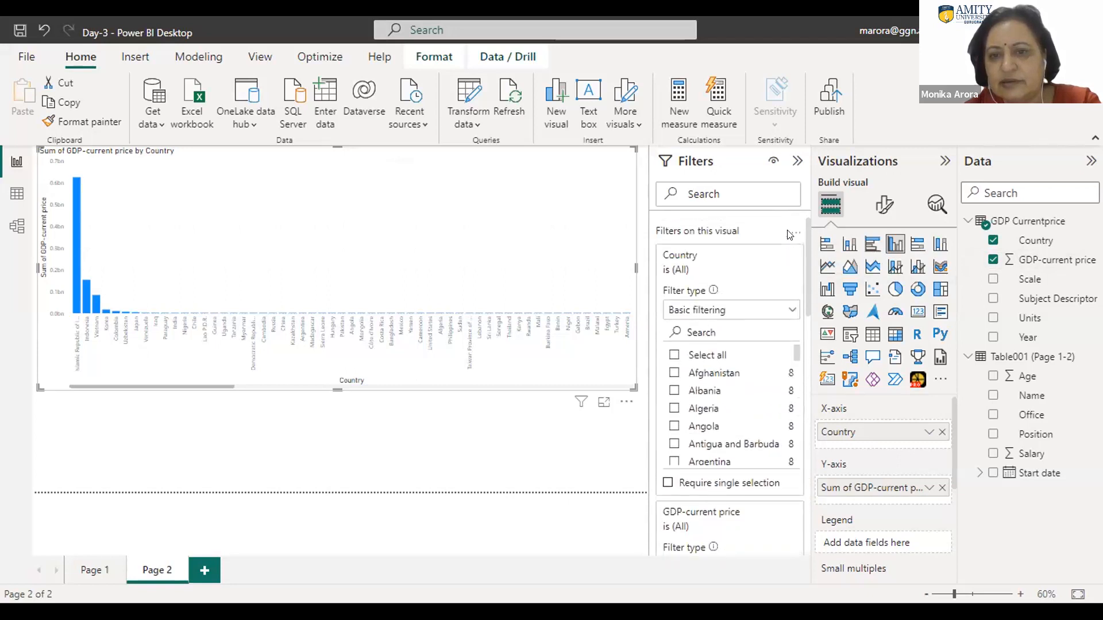
{"action": "left_click", "coordinate": [743, 312]}
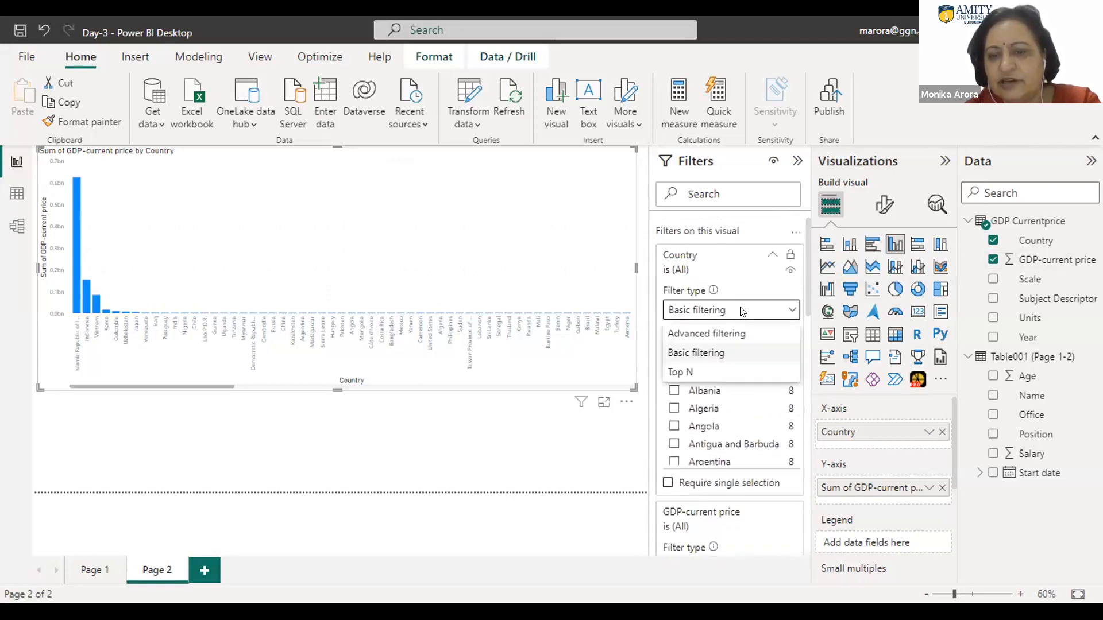
{"action": "left_click", "coordinate": [679, 373]}
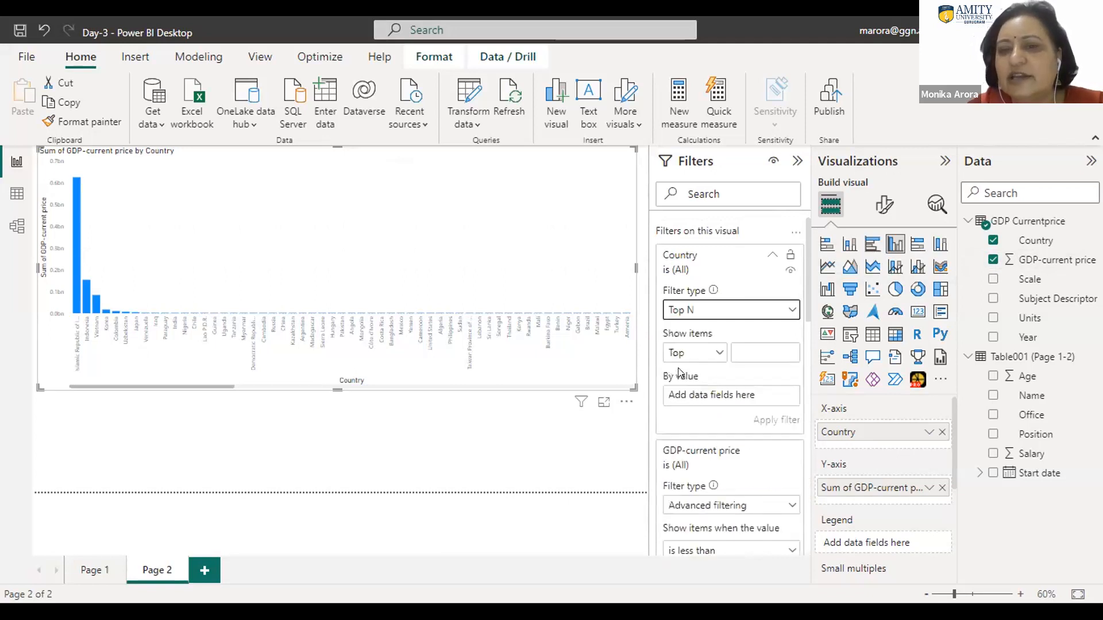
{"action": "left_click", "coordinate": [741, 349]}
{"action": "type", "text": "6"}
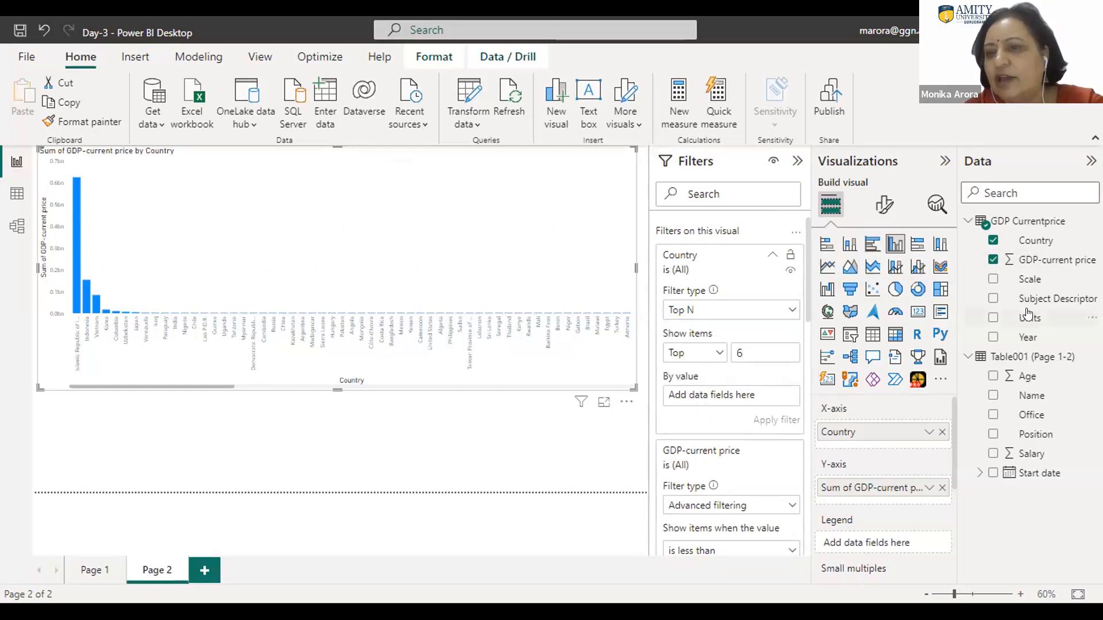
{"action": "left_click_drag", "start_coordinate": [1016, 265], "coordinate": [716, 401]}
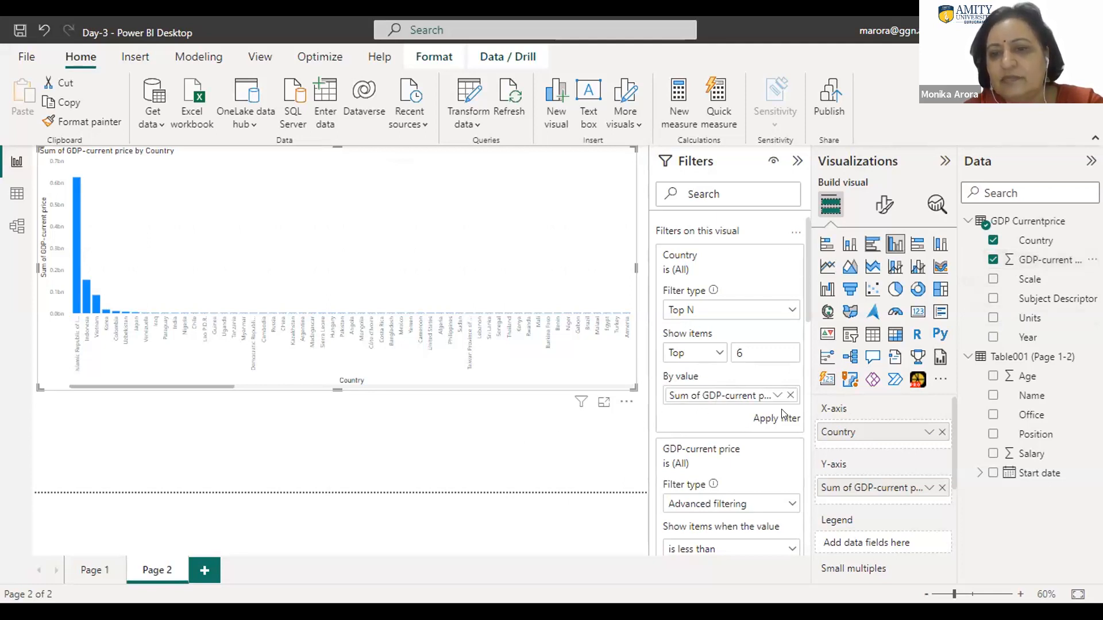
{"action": "left_click", "coordinate": [772, 420]}
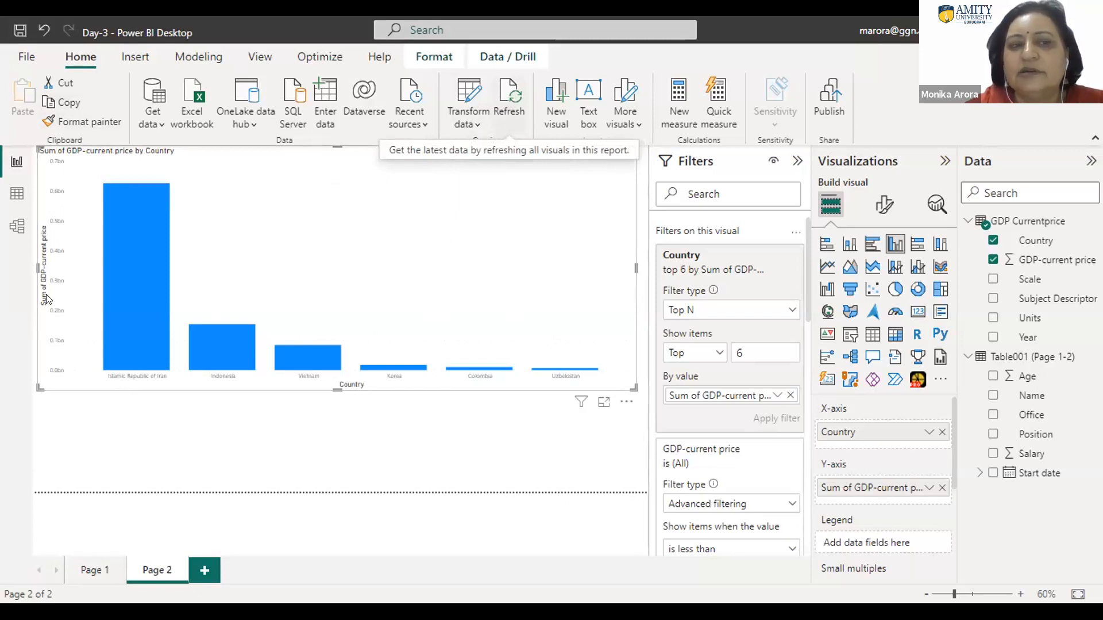
Step: Refresh the report data, viewing the load errors and applying the pending query changes
{"action": "left_click", "coordinate": [510, 111]}
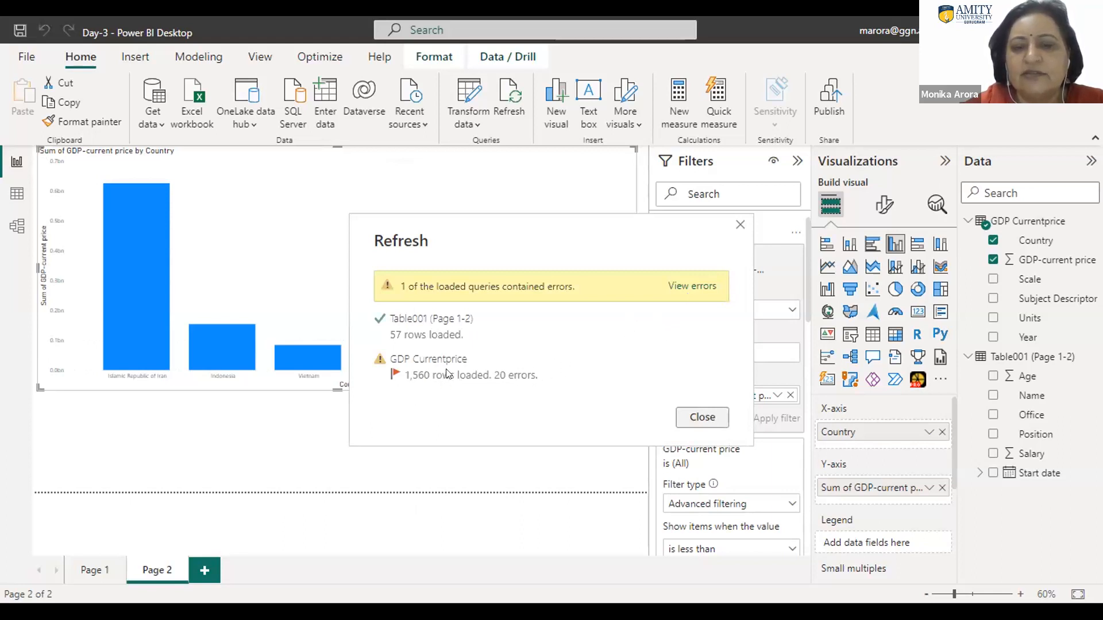
{"action": "left_click", "coordinate": [686, 280]}
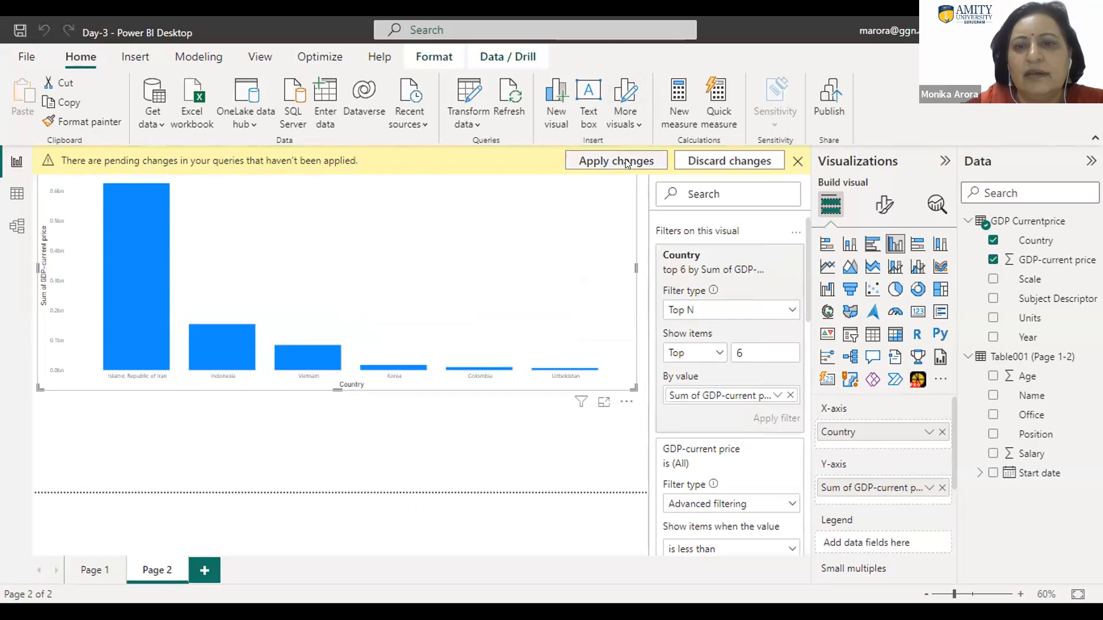
{"action": "left_click", "coordinate": [608, 162]}
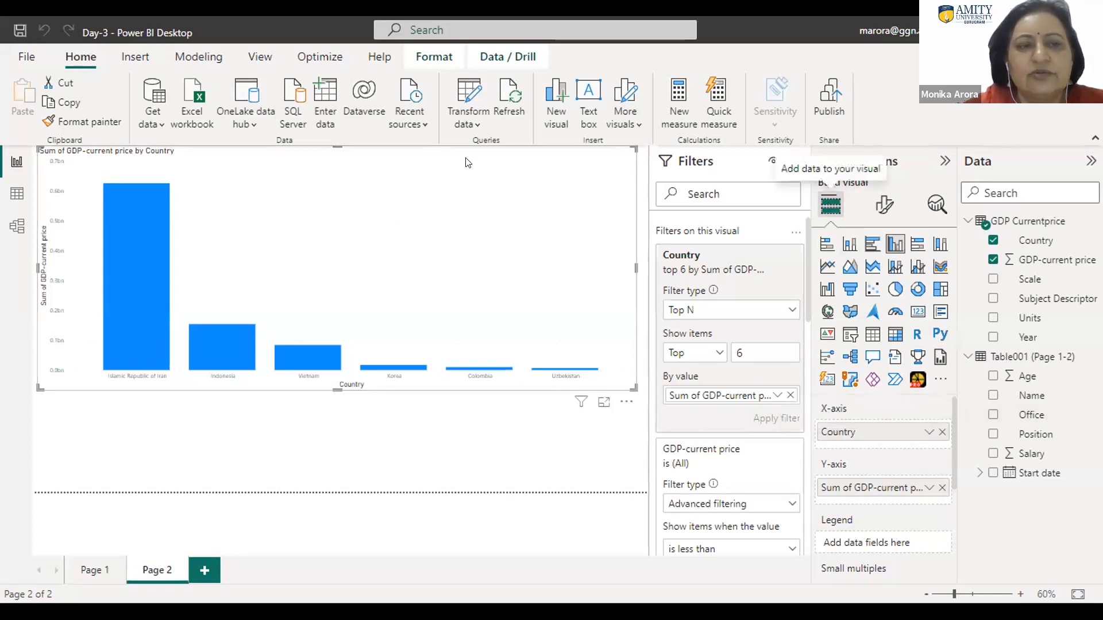
{"action": "left_click", "coordinate": [22, 56]}
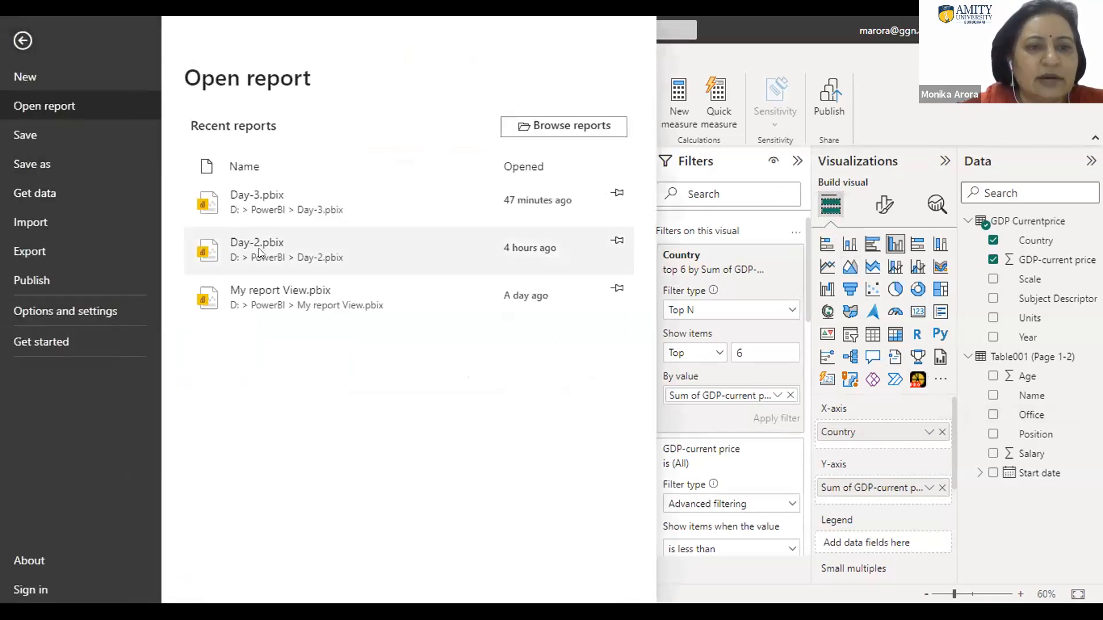
{"action": "key", "text": "Escape"}
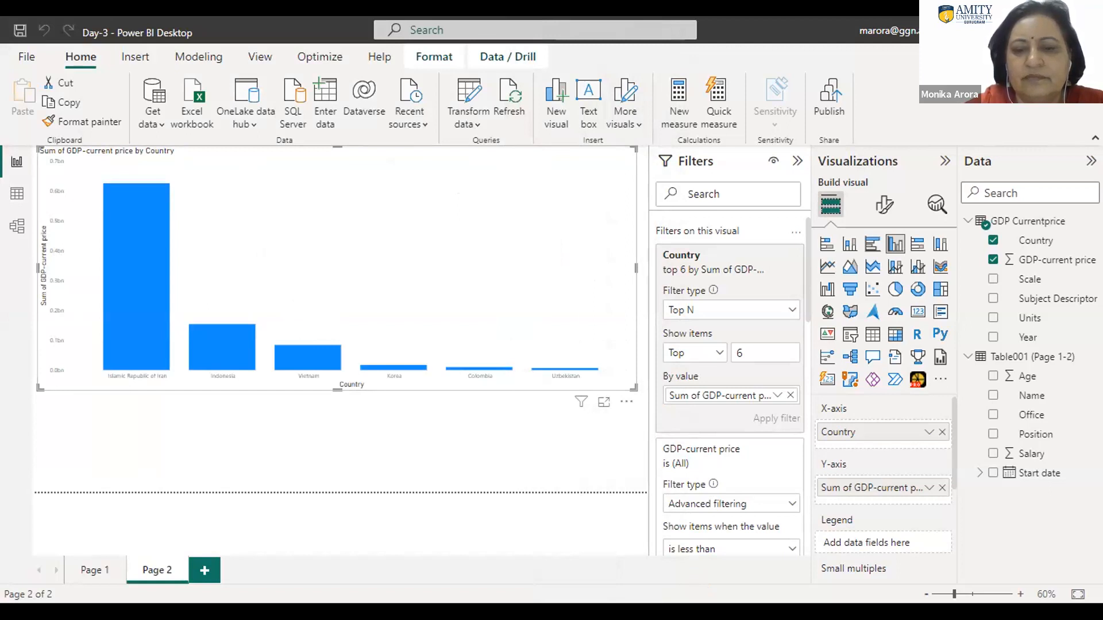
{"action": "left_click", "coordinate": [303, 554]}
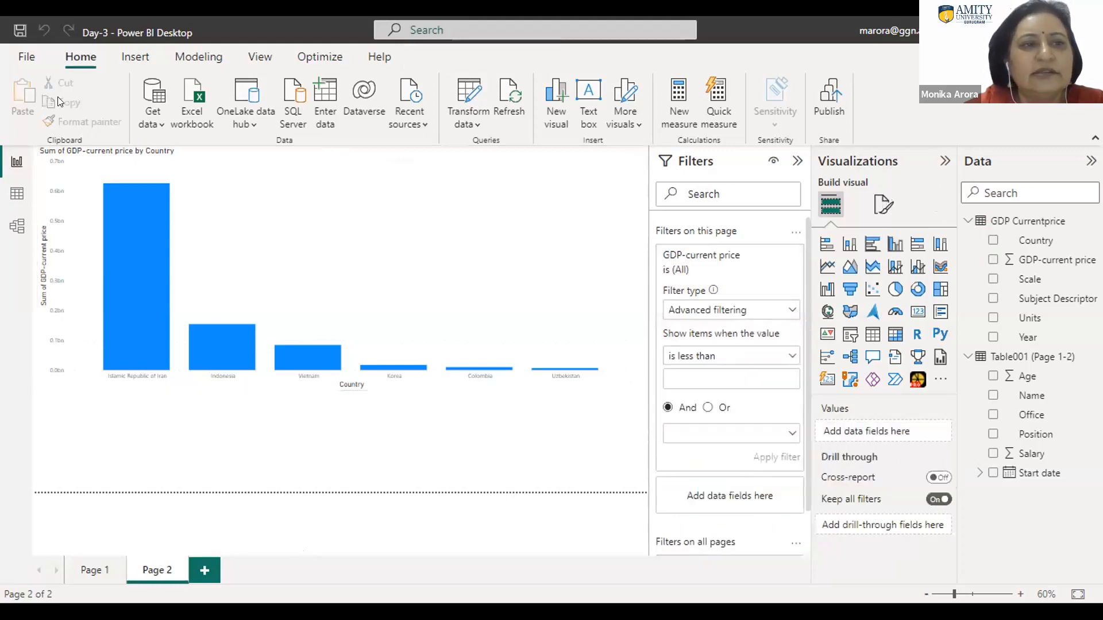
Step: Connect to the Excel workbook 10.1 Sample SuperStore in the downloaded Section 10 folder as a new data source
{"action": "left_click", "coordinate": [26, 58]}
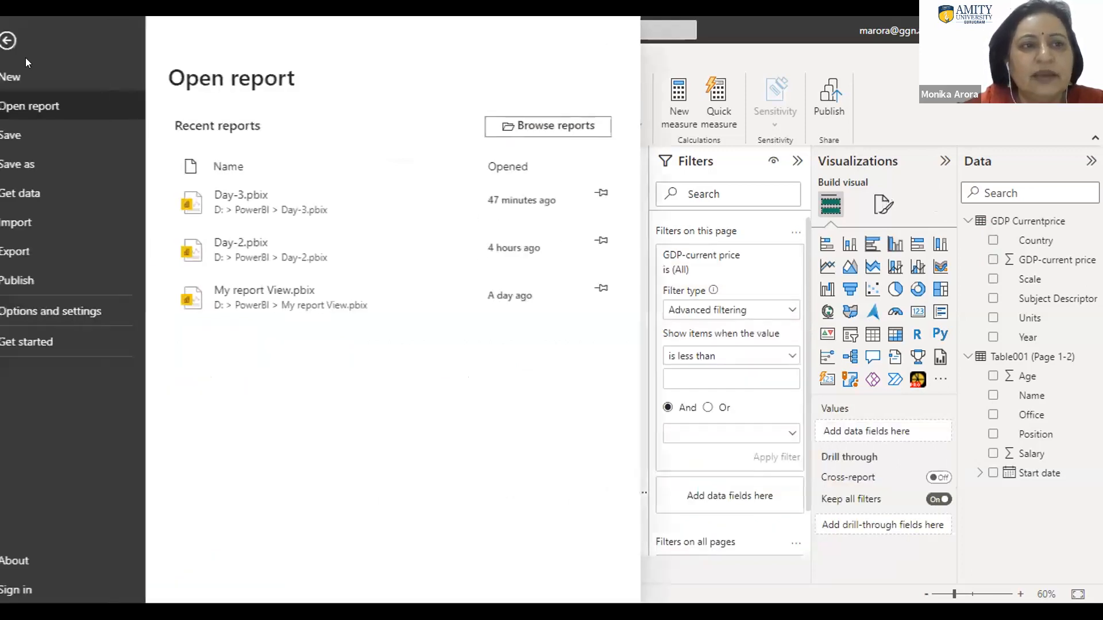
{"action": "left_click", "coordinate": [44, 194]}
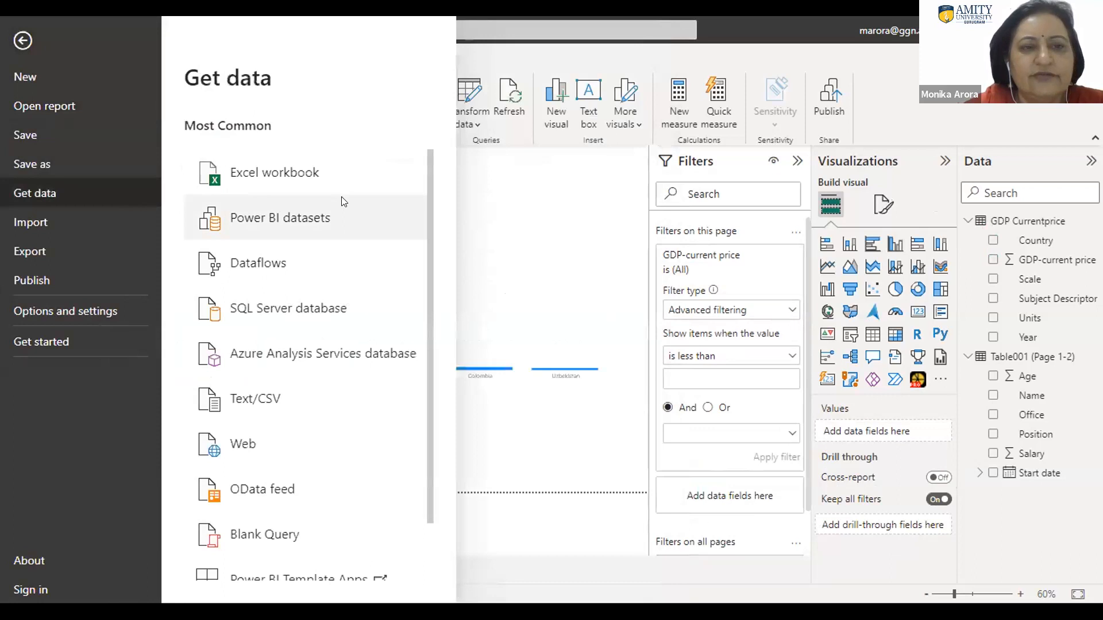
{"action": "left_click", "coordinate": [237, 167]}
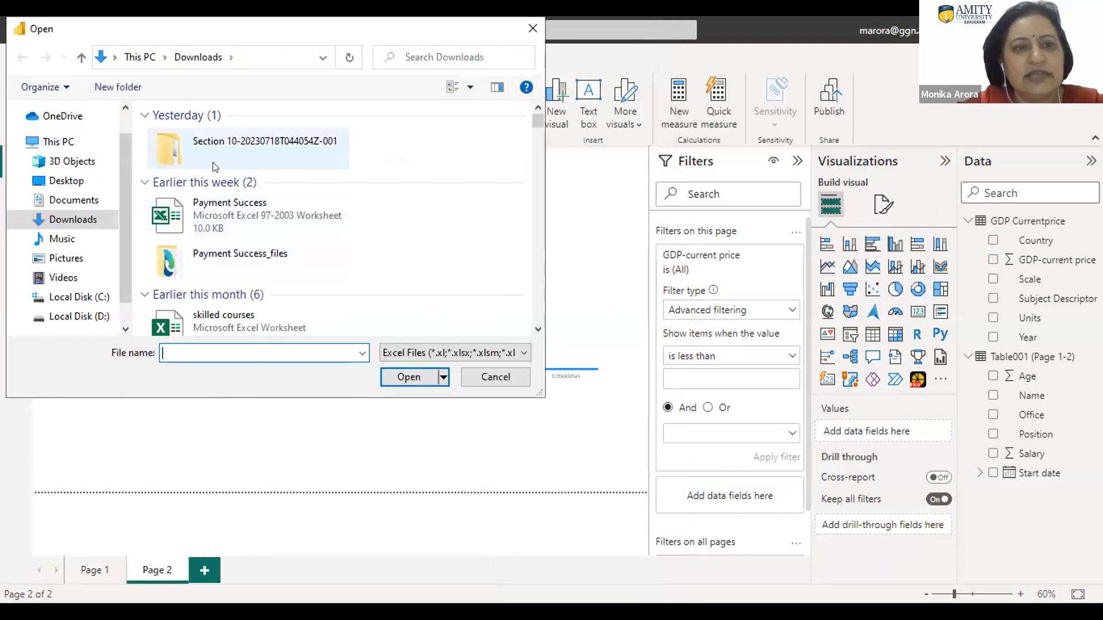
{"action": "double_click", "coordinate": [168, 147]}
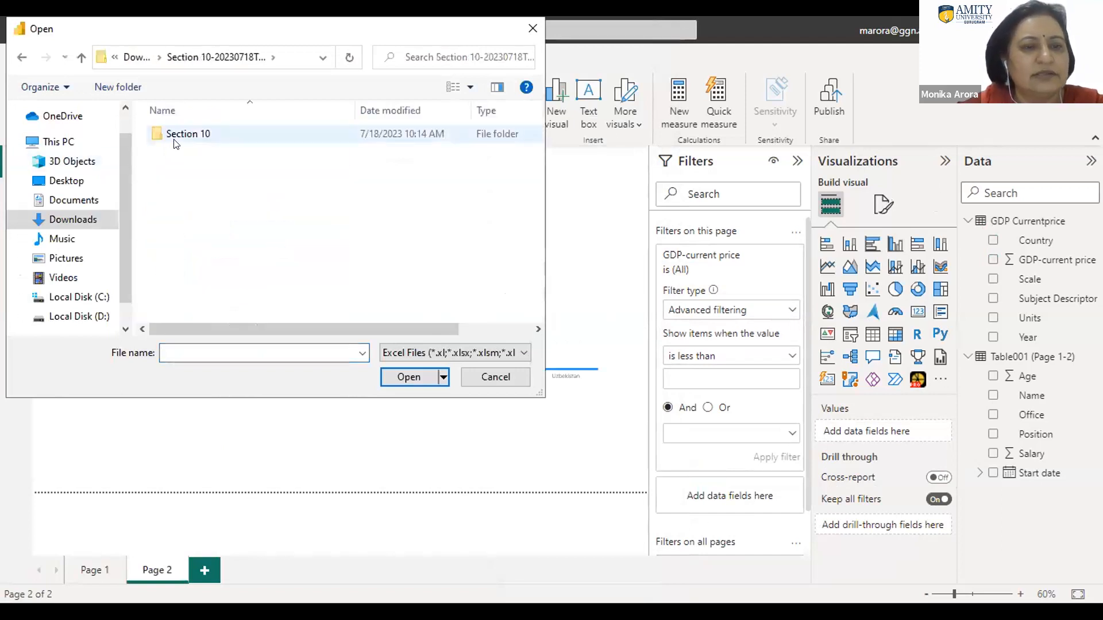
{"action": "double_click", "coordinate": [178, 142]}
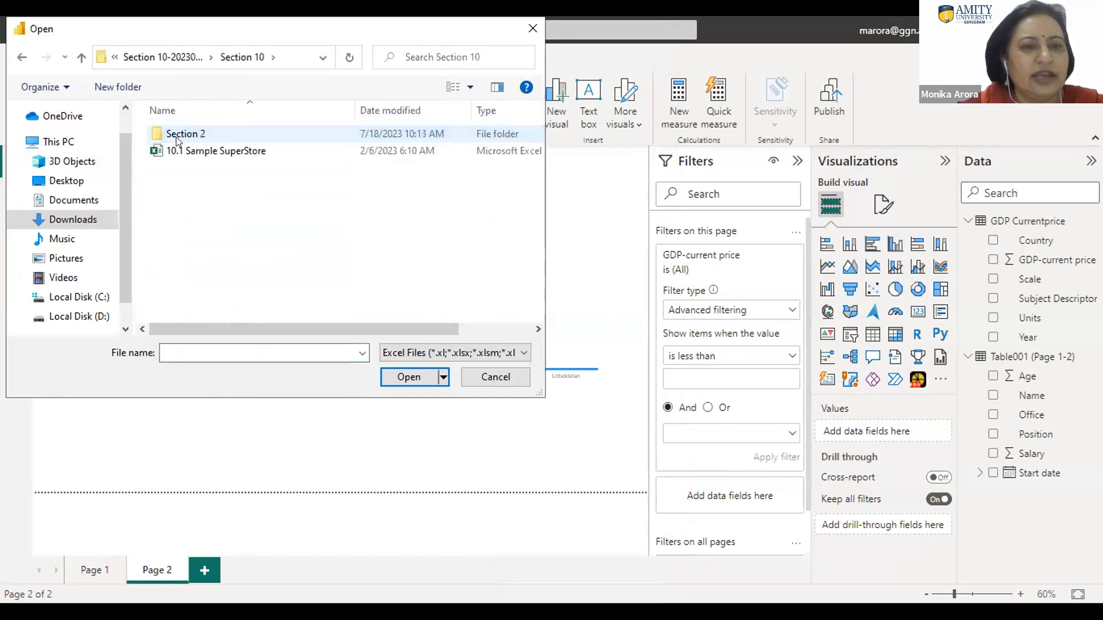
{"action": "left_click", "coordinate": [184, 152]}
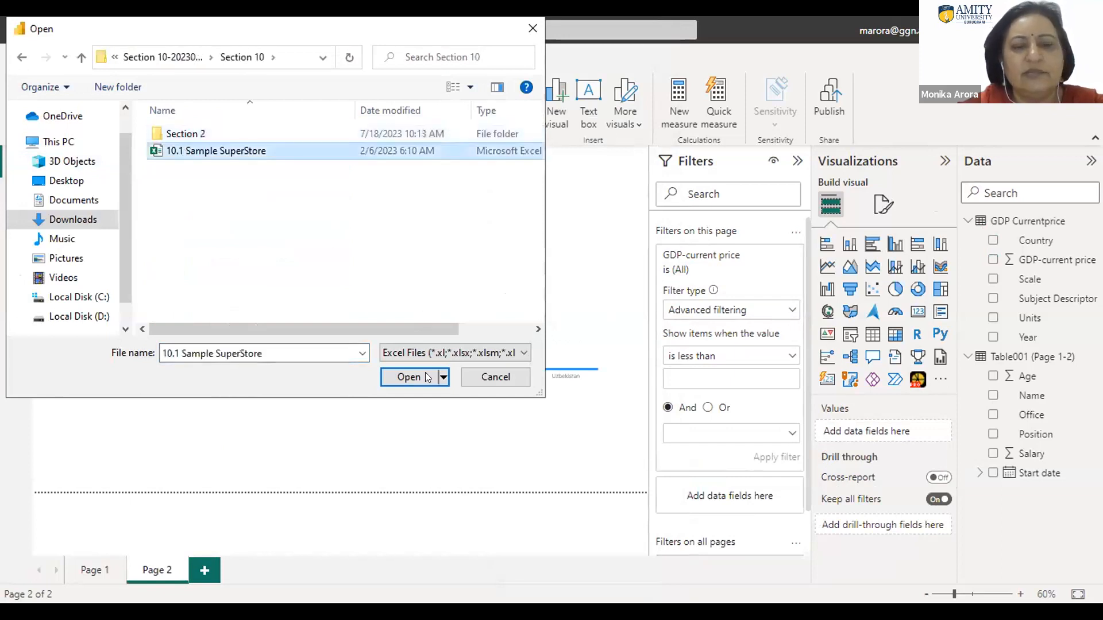
{"action": "left_click", "coordinate": [407, 377]}
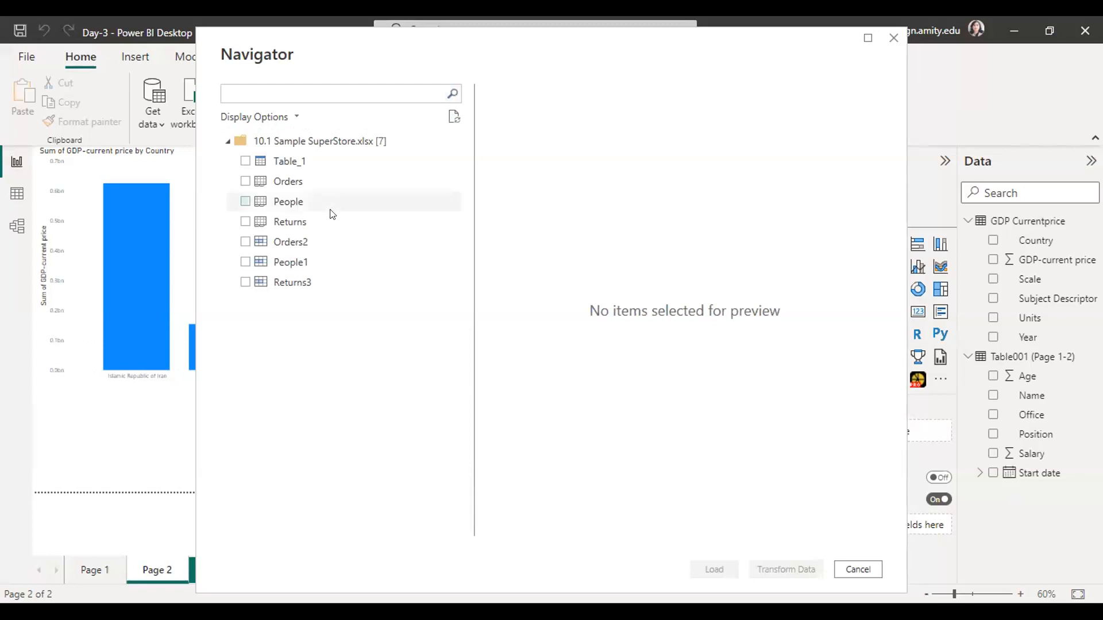
Step: Load the Orders, People and Returns sheets from the SuperStore workbook
{"action": "left_click", "coordinate": [245, 181]}
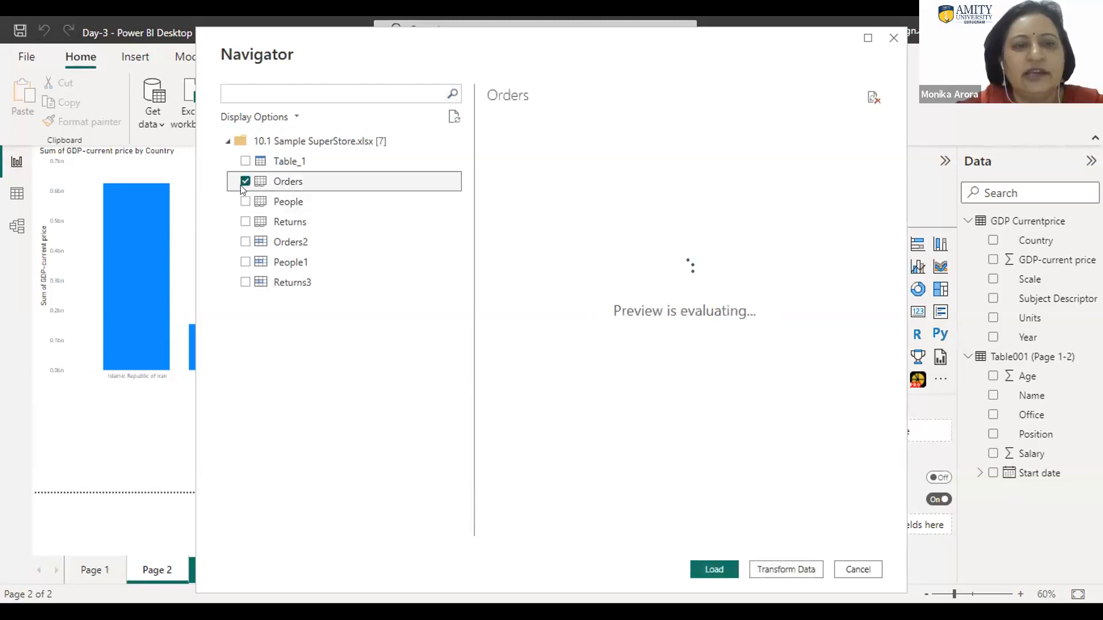
{"action": "left_click", "coordinate": [245, 200]}
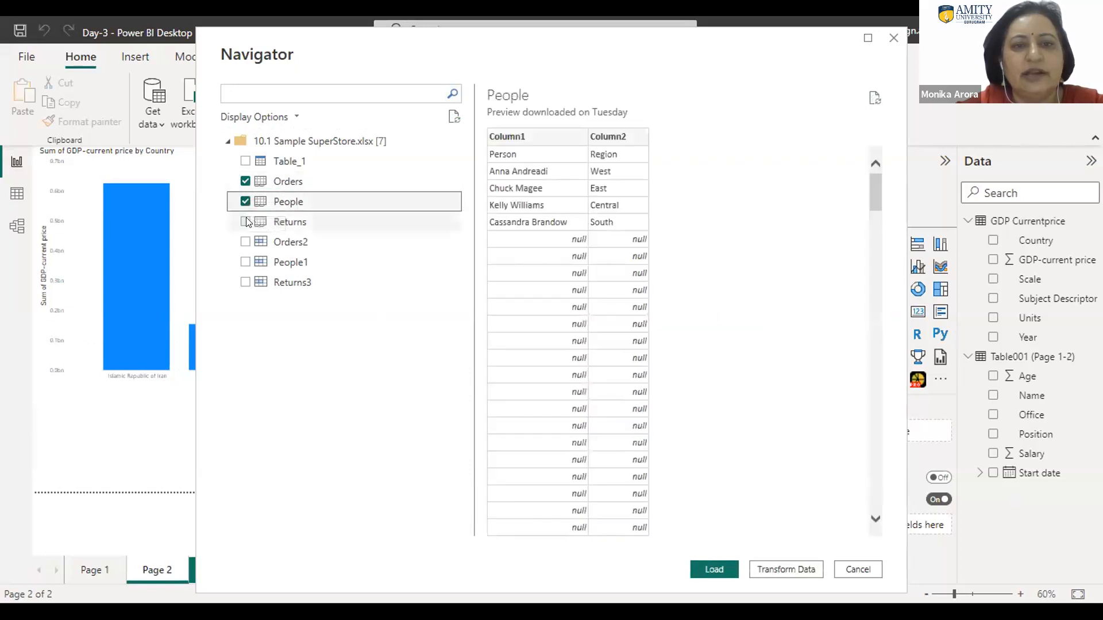
{"action": "left_click", "coordinate": [246, 221]}
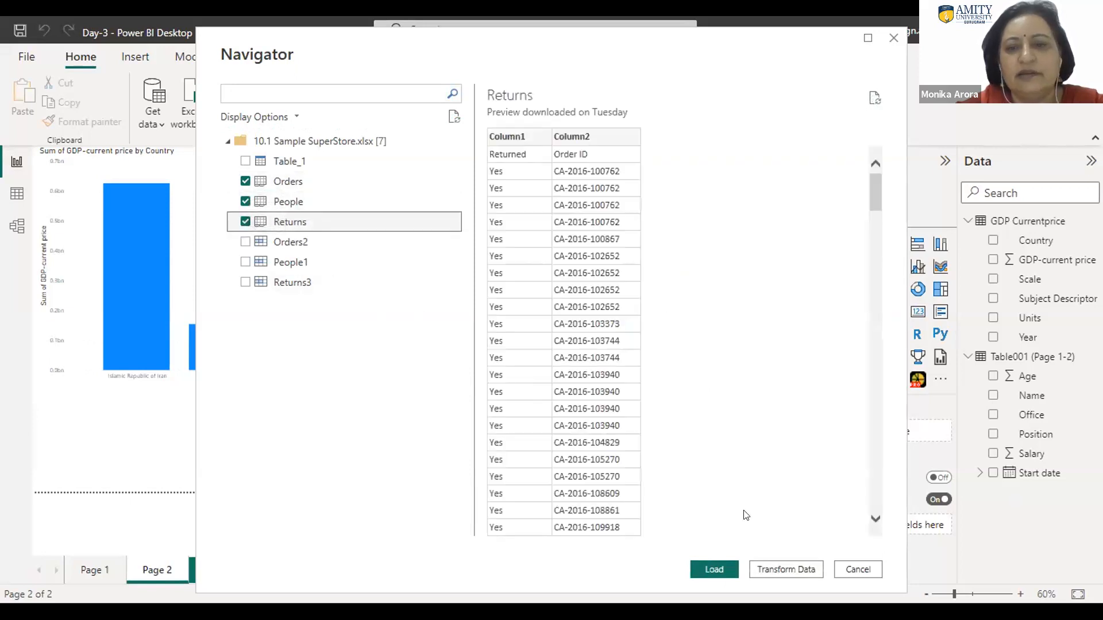
{"action": "left_click", "coordinate": [713, 565]}
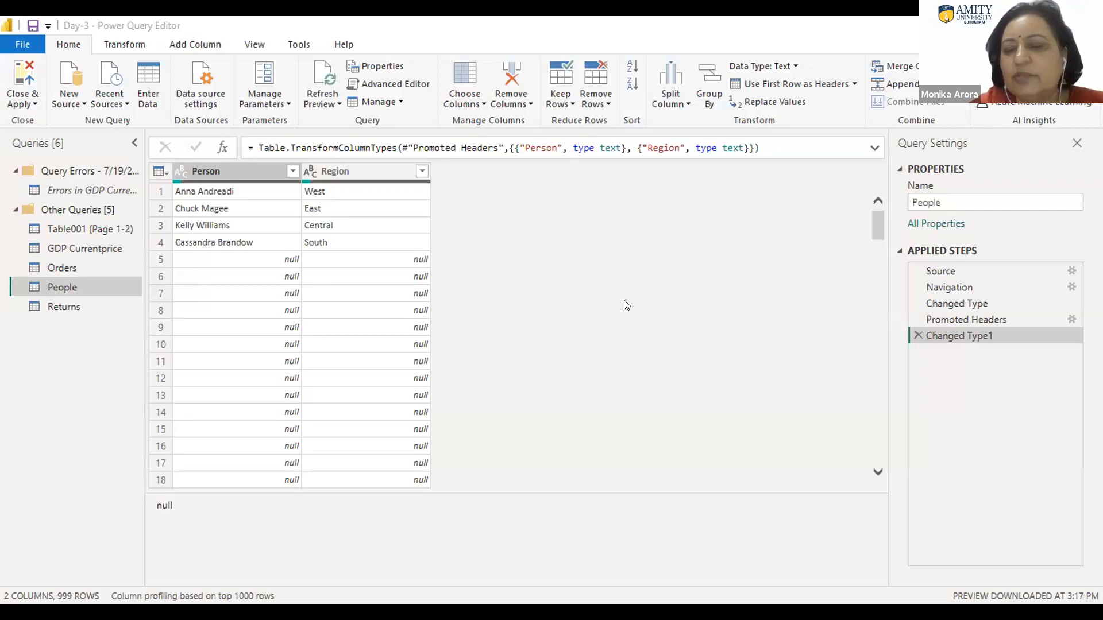
Step: Examine the data types of the Order Date and Ship Date columns in the Orders query
{"action": "left_click", "coordinate": [69, 266]}
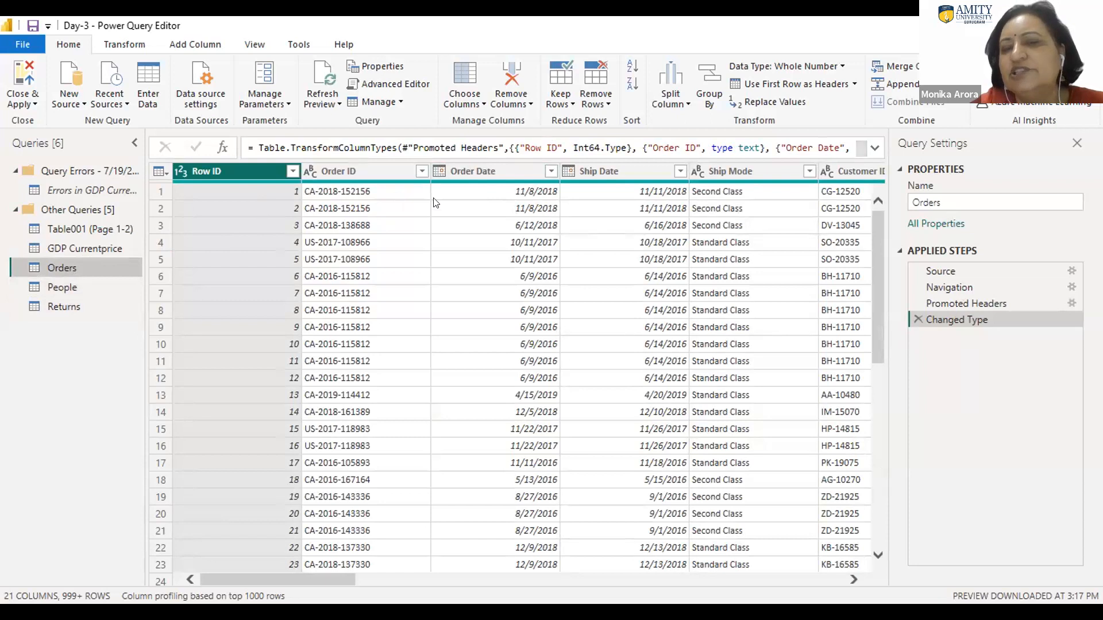
{"action": "left_click", "coordinate": [483, 174]}
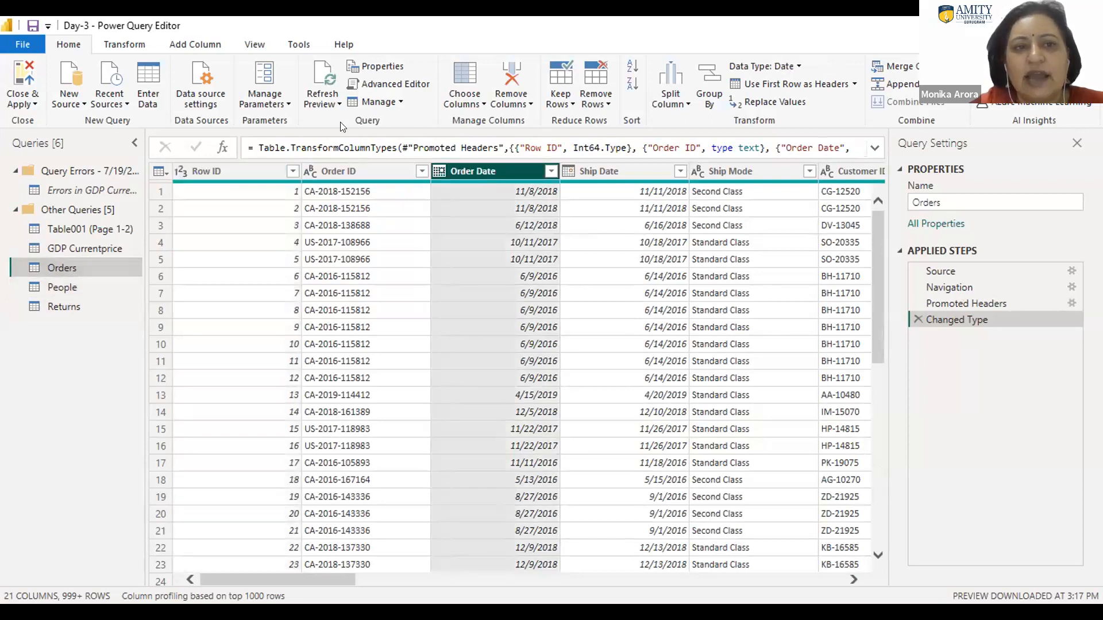
{"action": "left_click", "coordinate": [106, 46]}
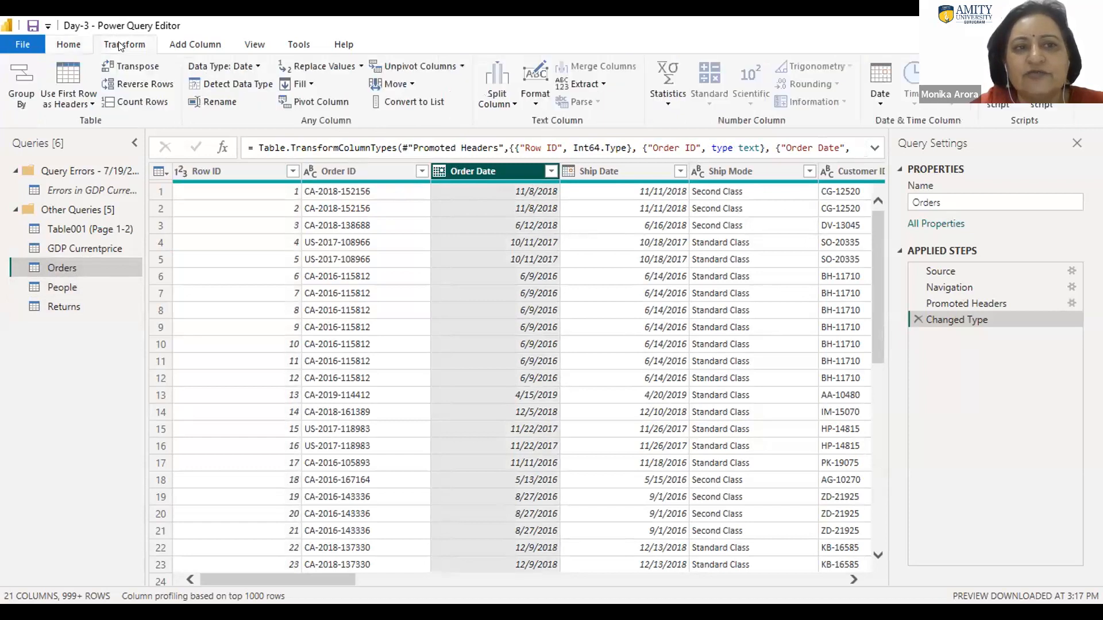
{"action": "left_click", "coordinate": [254, 67]}
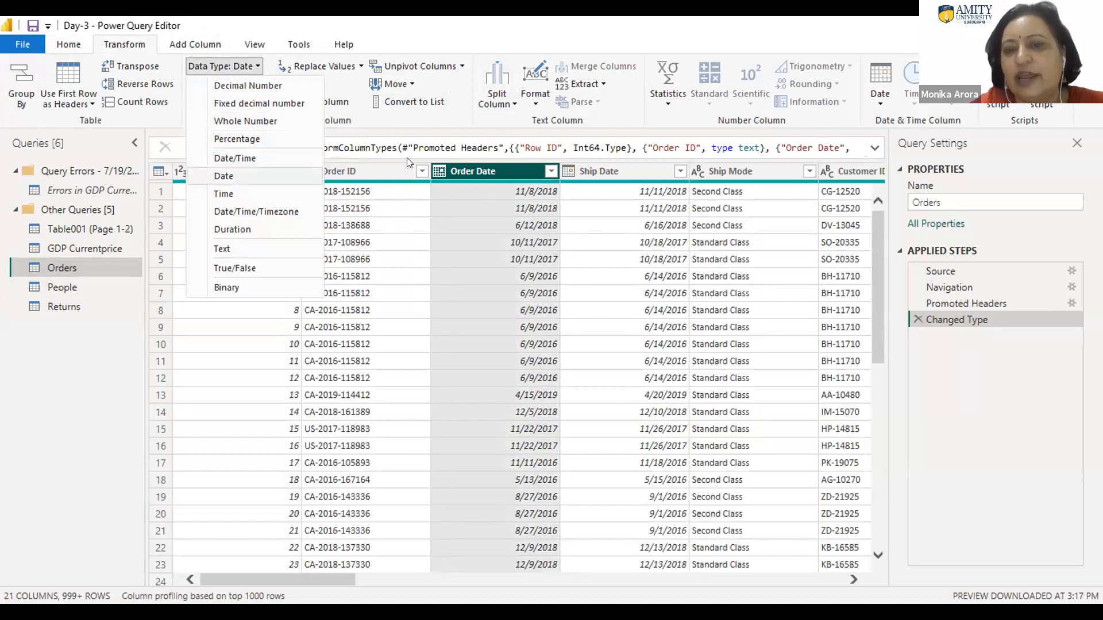
{"action": "left_click", "coordinate": [650, 173]}
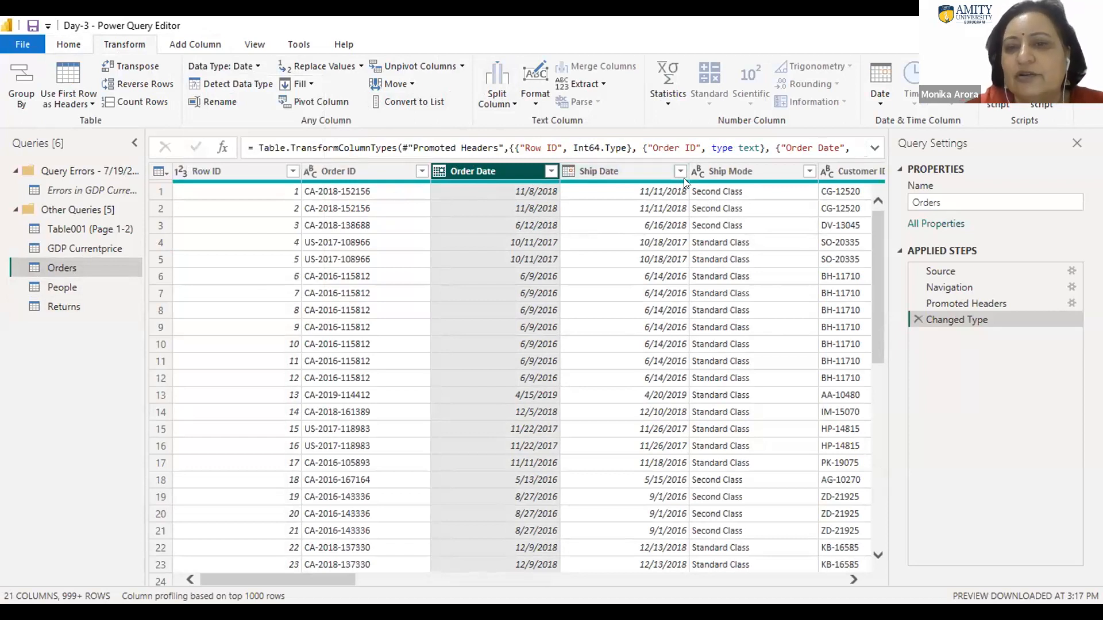
{"action": "left_click", "coordinate": [647, 168]}
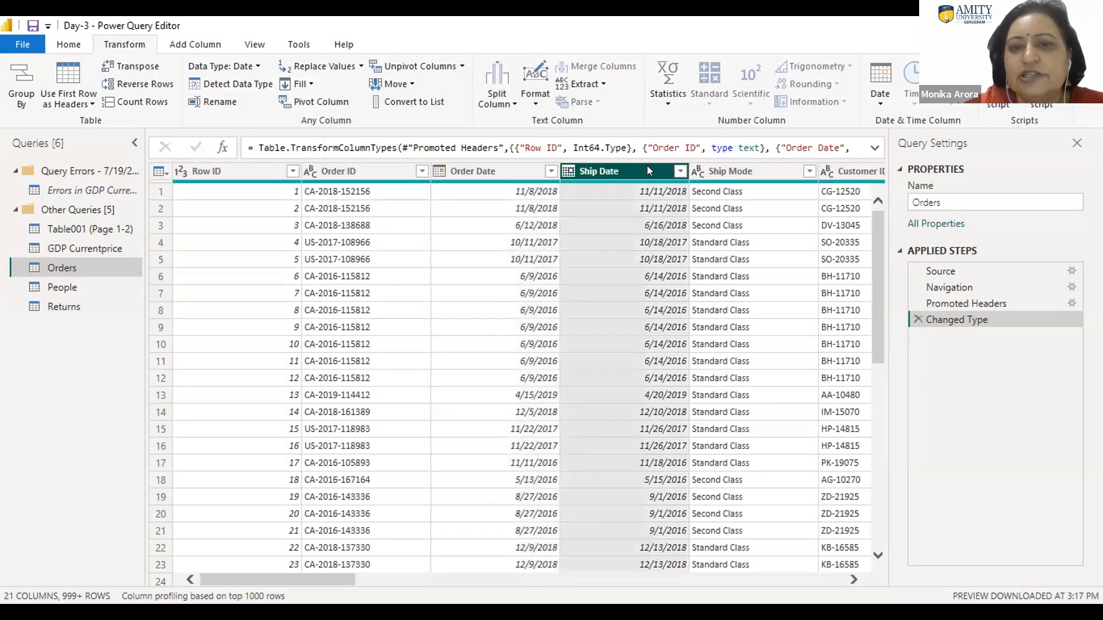
{"action": "left_click", "coordinate": [256, 67]}
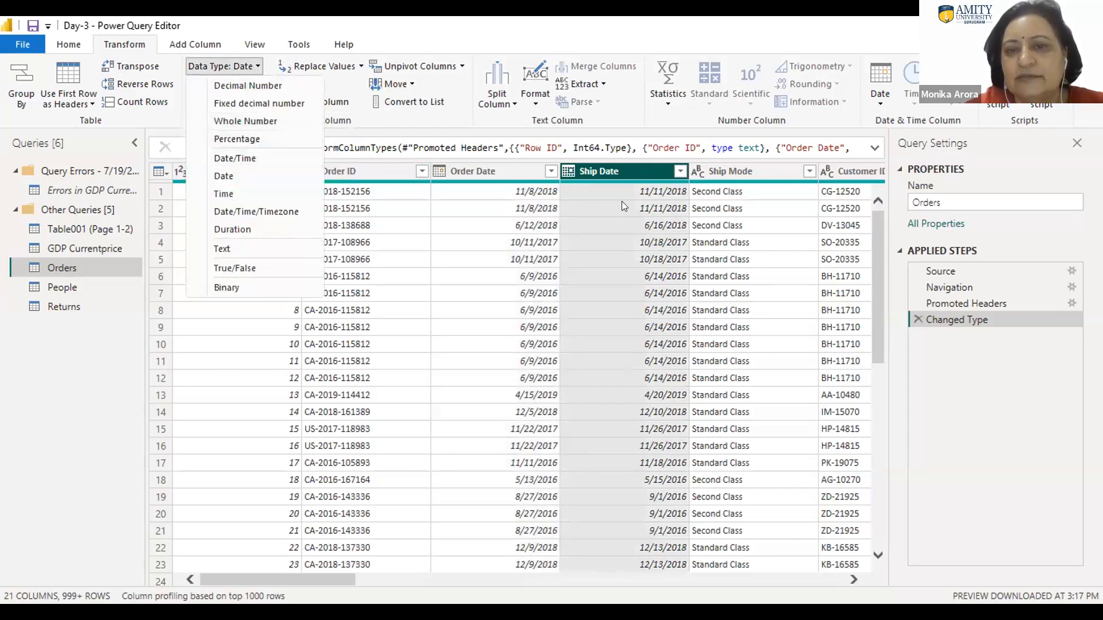
{"action": "left_click", "coordinate": [623, 176]}
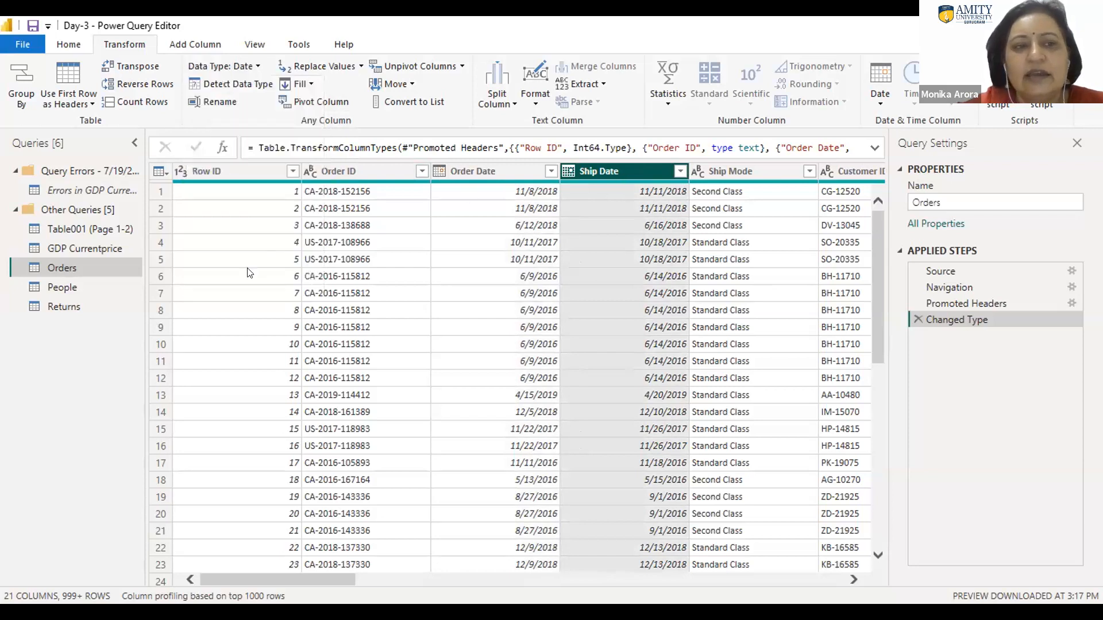
Step: Delete the Changed Type1 and Promoted Headers steps from the People query
{"action": "left_click", "coordinate": [52, 287]}
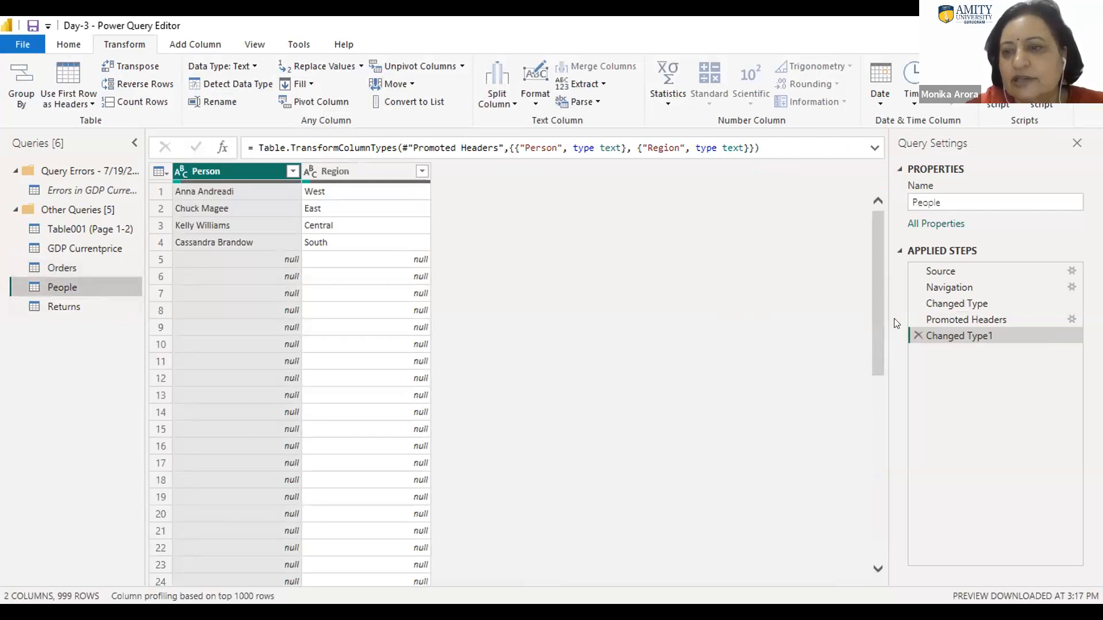
{"action": "left_click", "coordinate": [917, 335]}
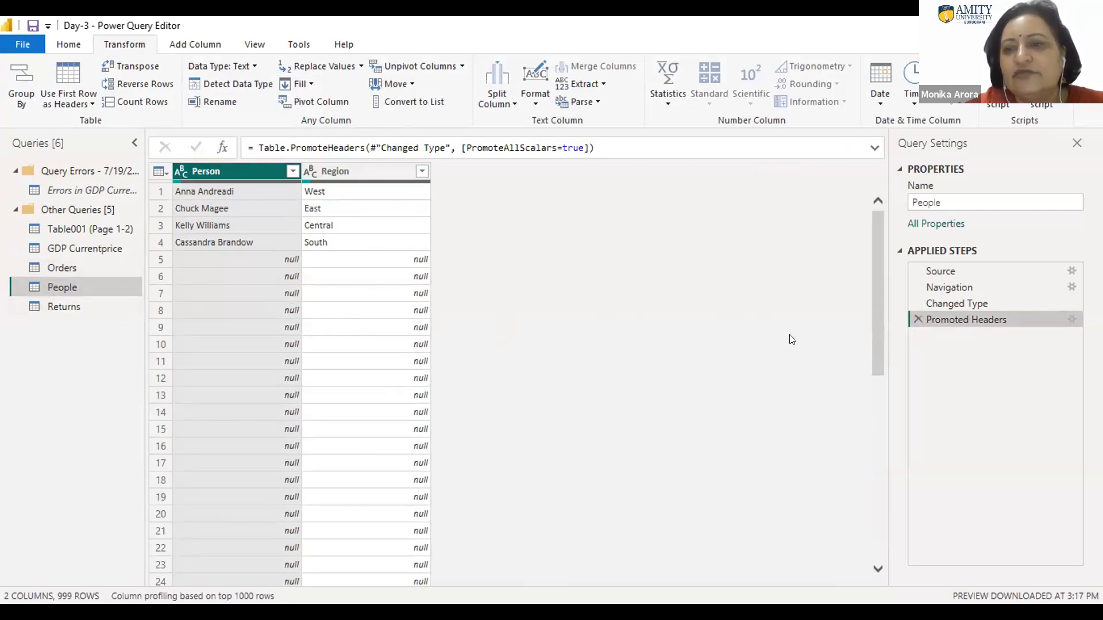
{"action": "left_click", "coordinate": [918, 320]}
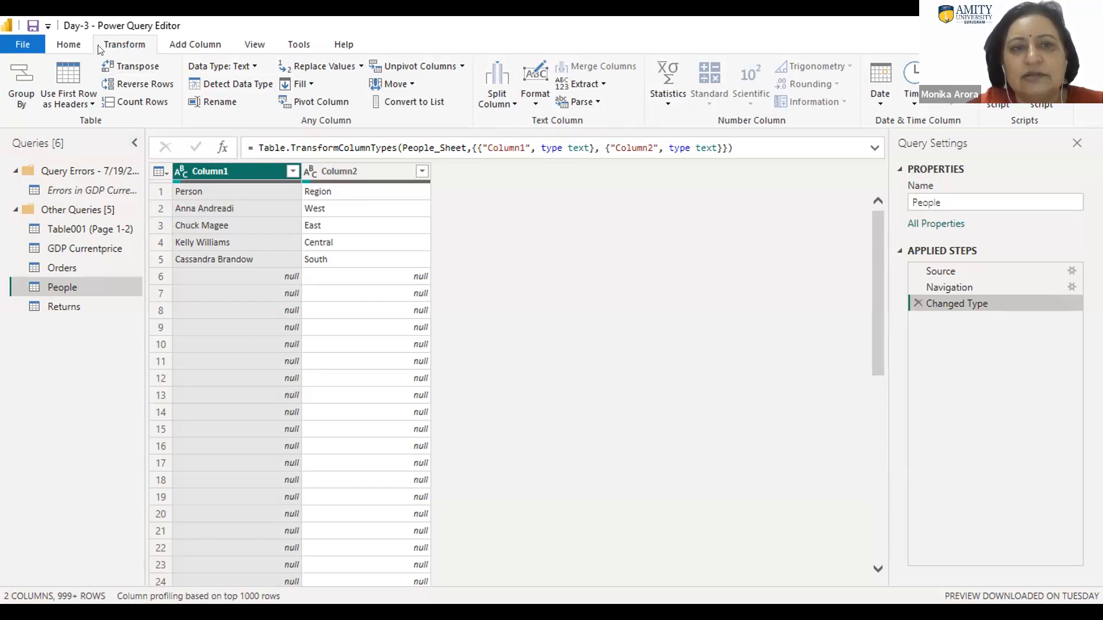
Step: Use the first row of the People query as headers and remove its blank rows
{"action": "left_click", "coordinate": [68, 47]}
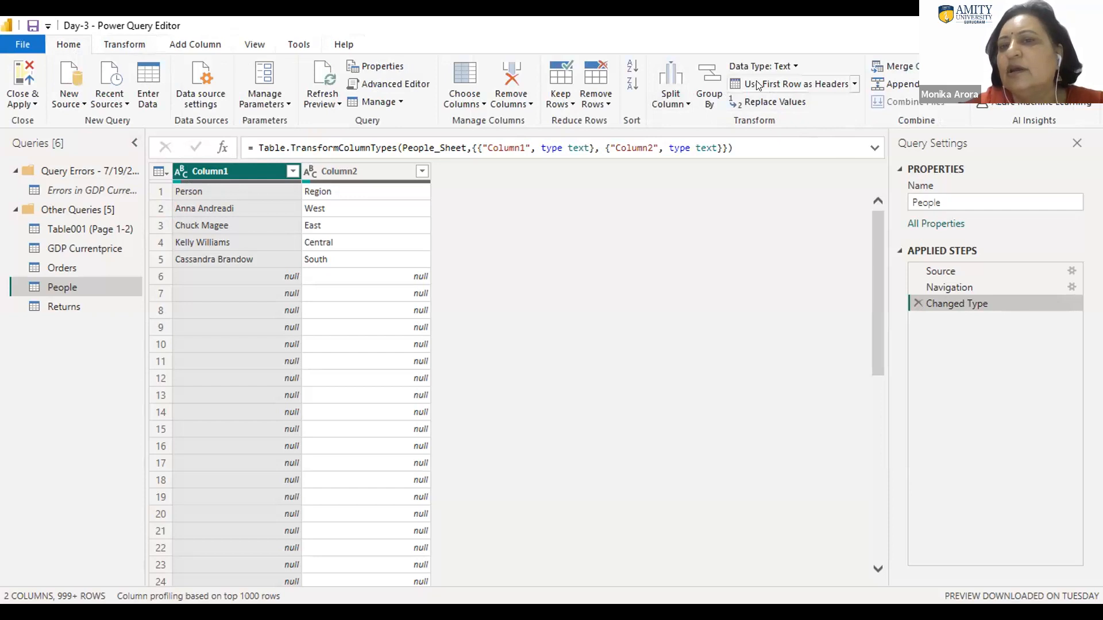
{"action": "left_click", "coordinate": [810, 85]}
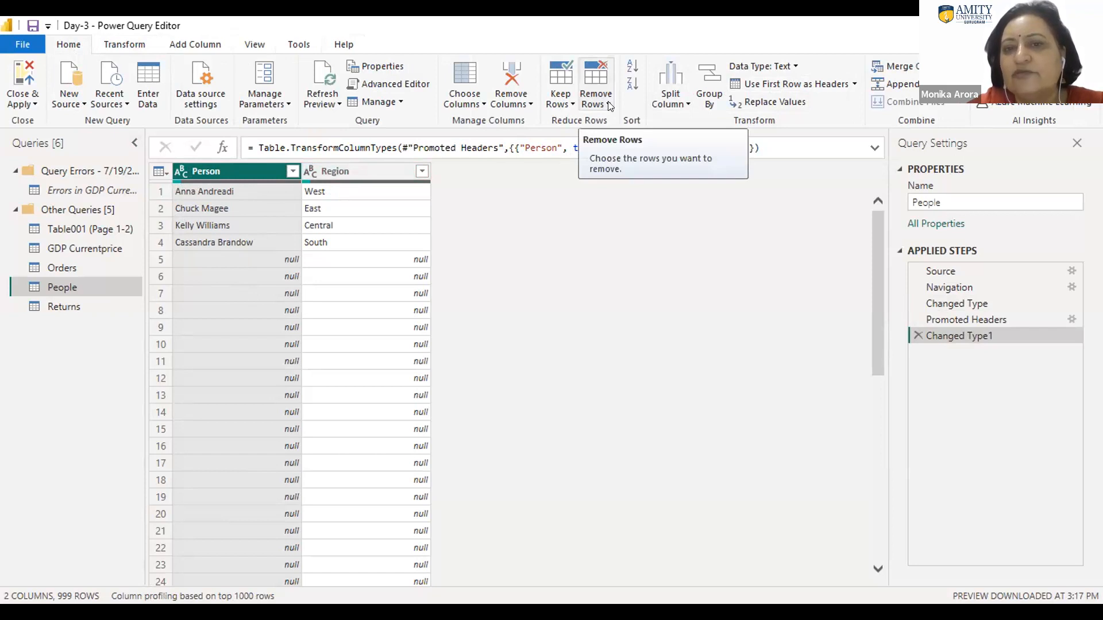
{"action": "left_click", "coordinate": [601, 114]}
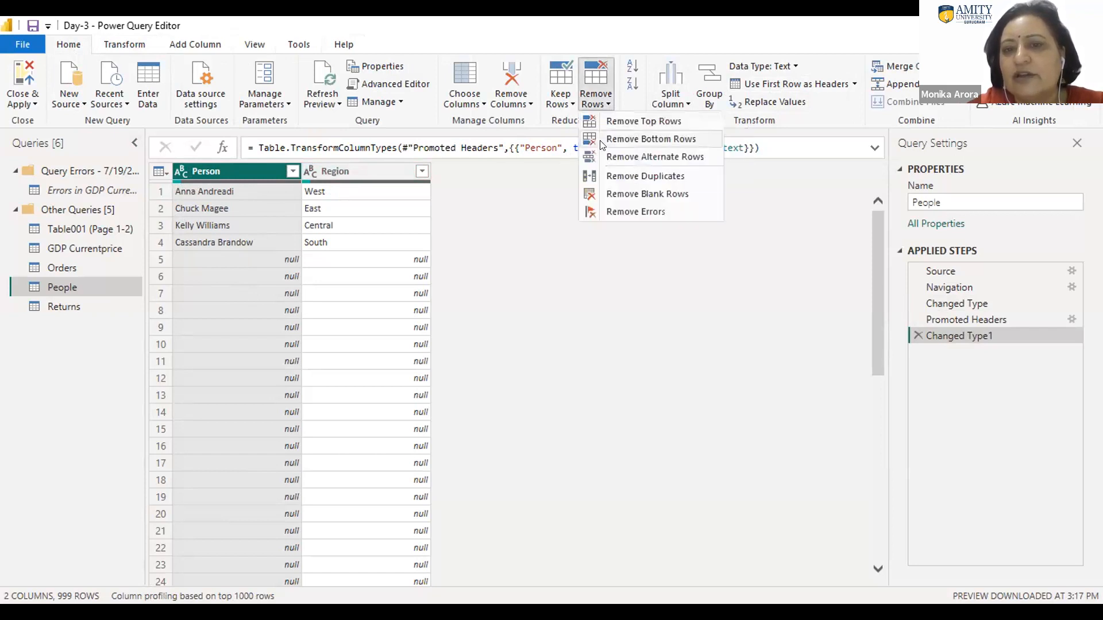
{"action": "left_click", "coordinate": [614, 195]}
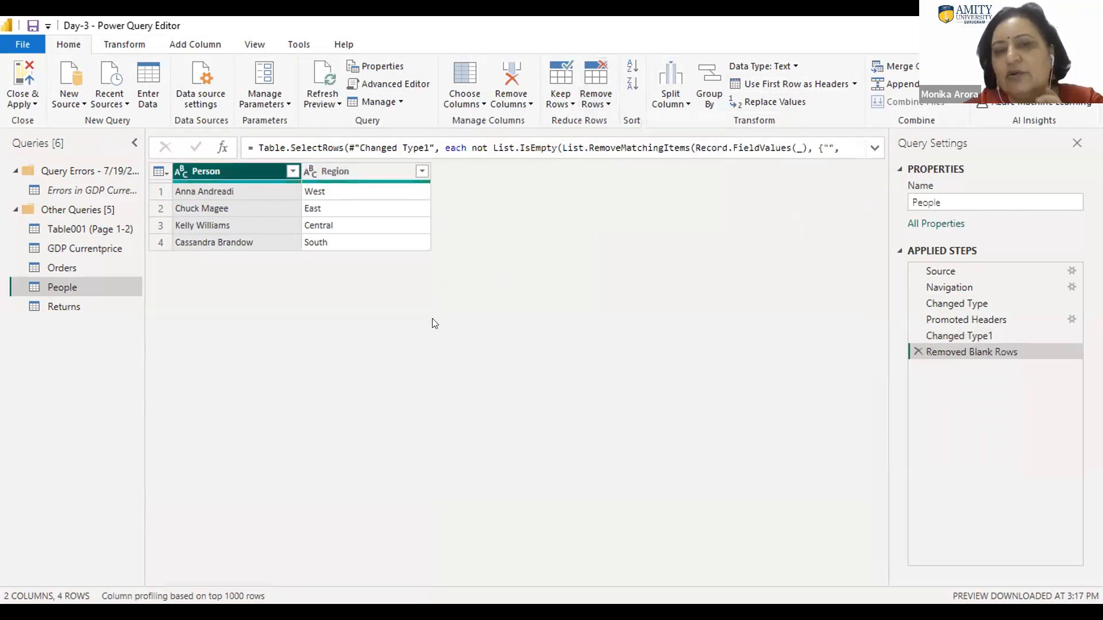
{"action": "left_click", "coordinate": [609, 105]}
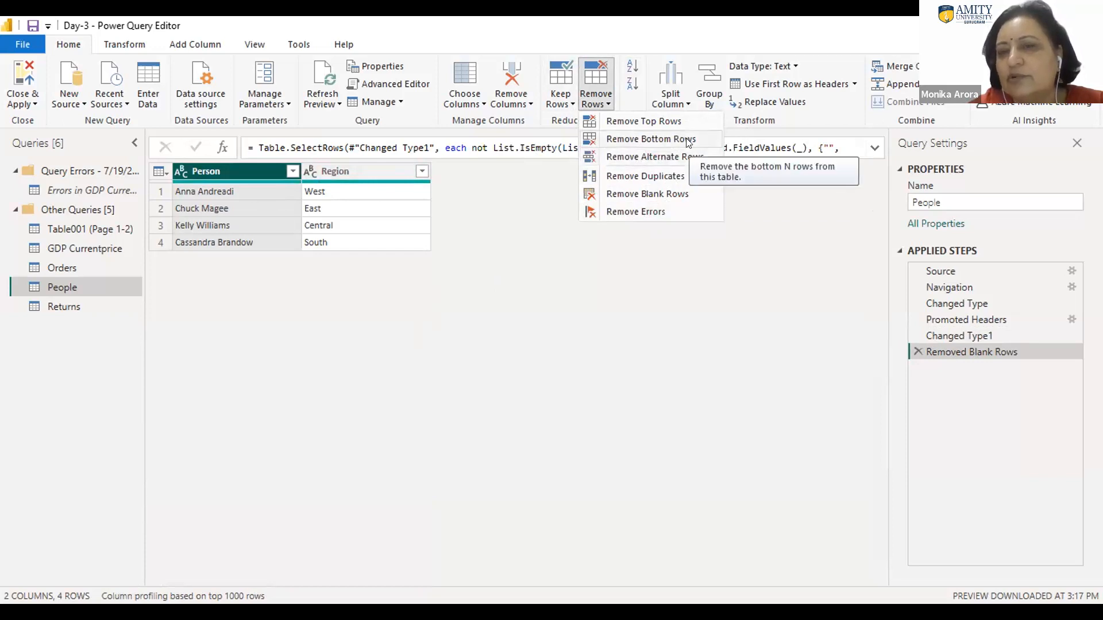
{"action": "left_click", "coordinate": [641, 140]}
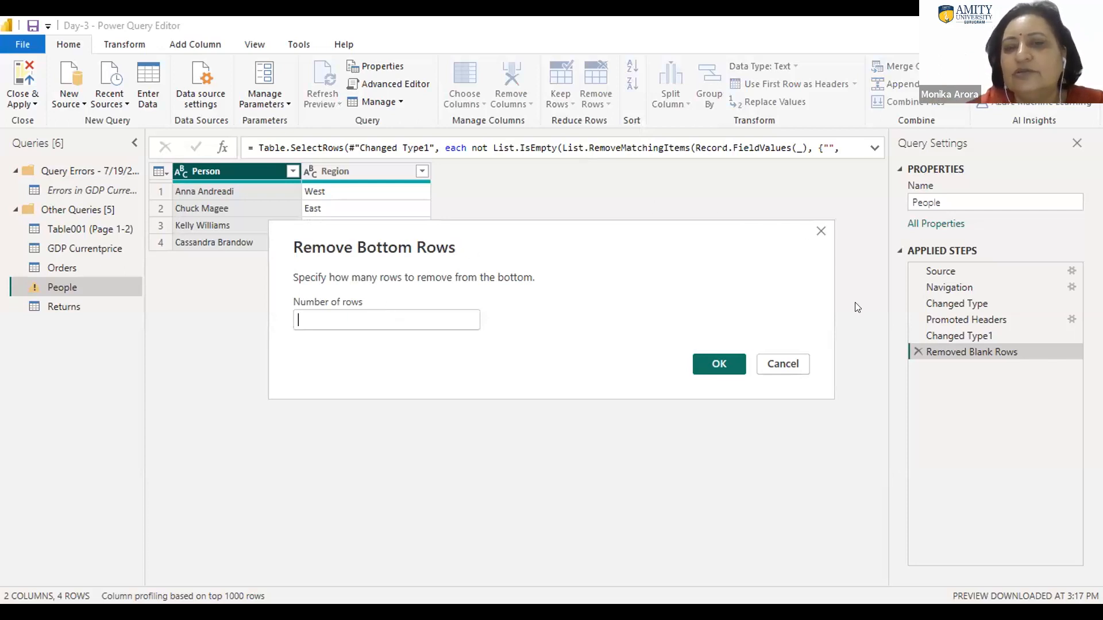
{"action": "left_click", "coordinate": [782, 363]}
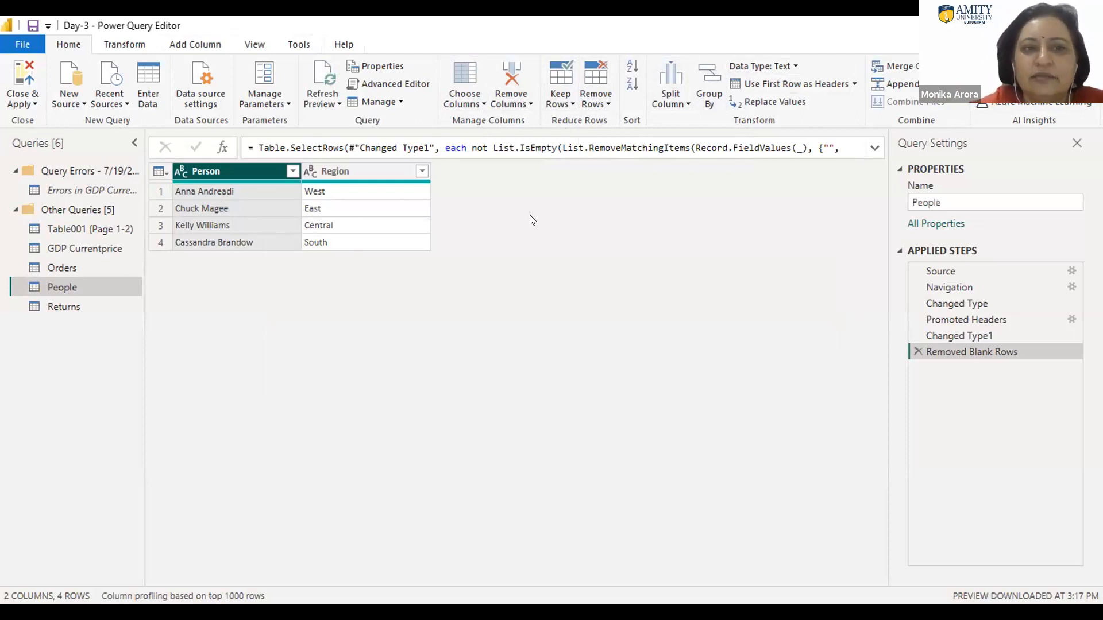
Step: Use the first row of the Returns query as headers and look through its rows
{"action": "left_click", "coordinate": [56, 306]}
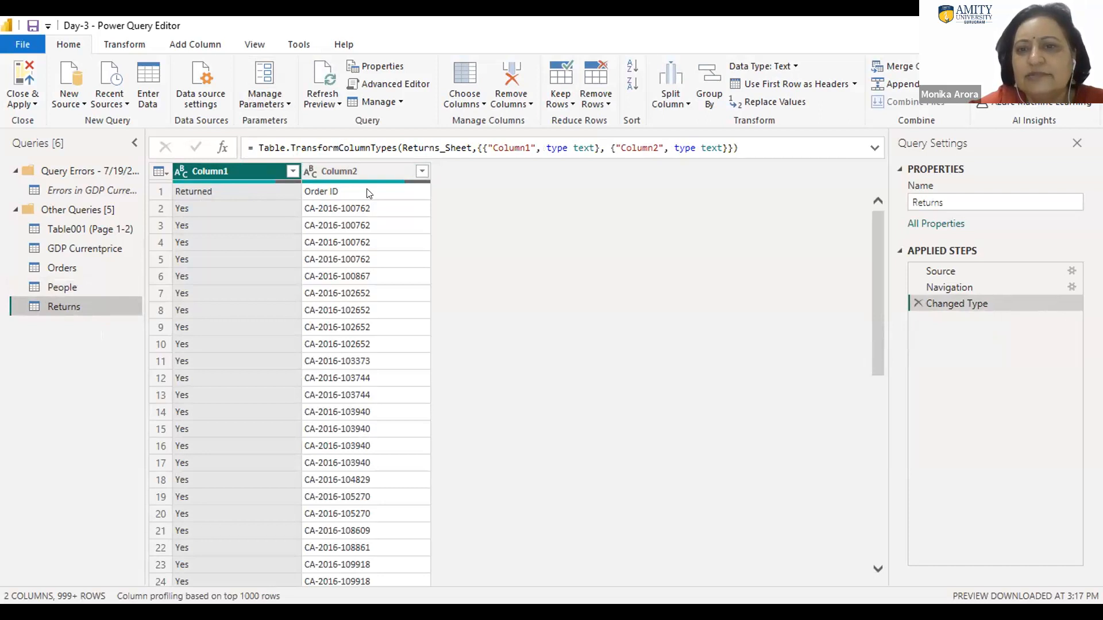
{"action": "left_click", "coordinate": [805, 81]}
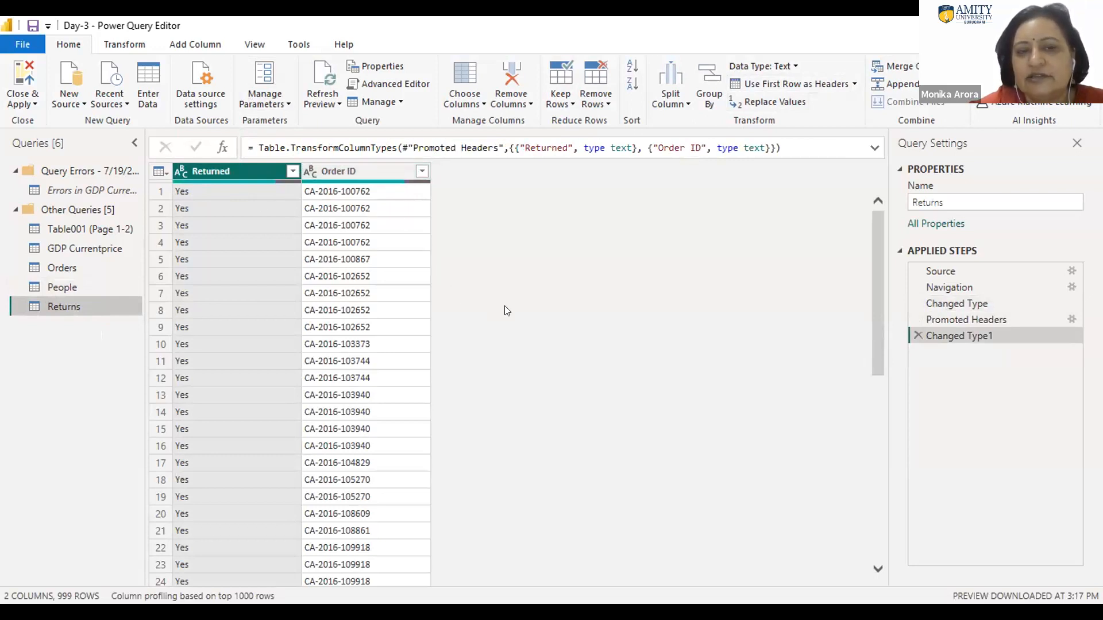
{"action": "left_click_drag", "start_coordinate": [872, 340], "coordinate": [898, 577]}
{"action": "left_click_drag", "start_coordinate": [878, 454], "coordinate": [884, 567]}
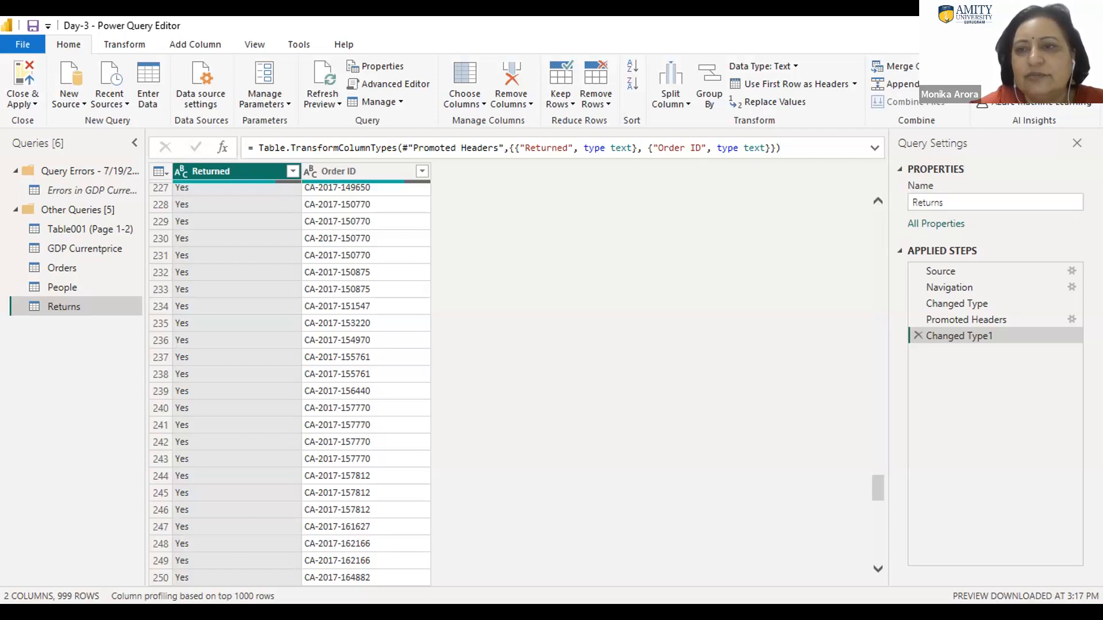
Step: Apply the pending query changes without closing, and close the Power Query Editor
{"action": "left_click", "coordinate": [32, 104]}
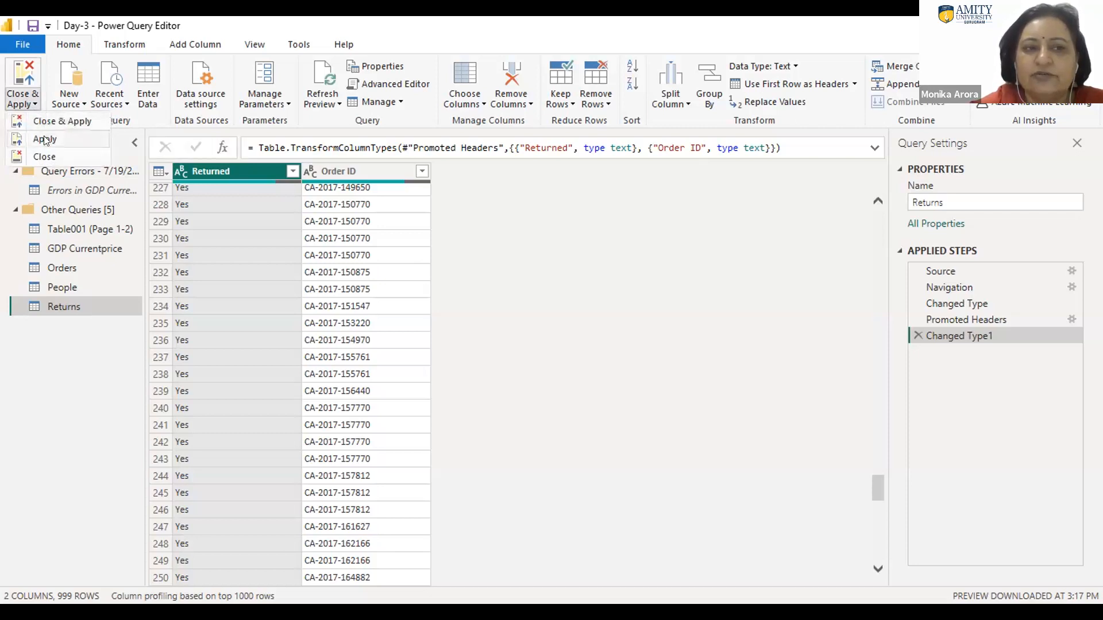
{"action": "left_click", "coordinate": [44, 139]}
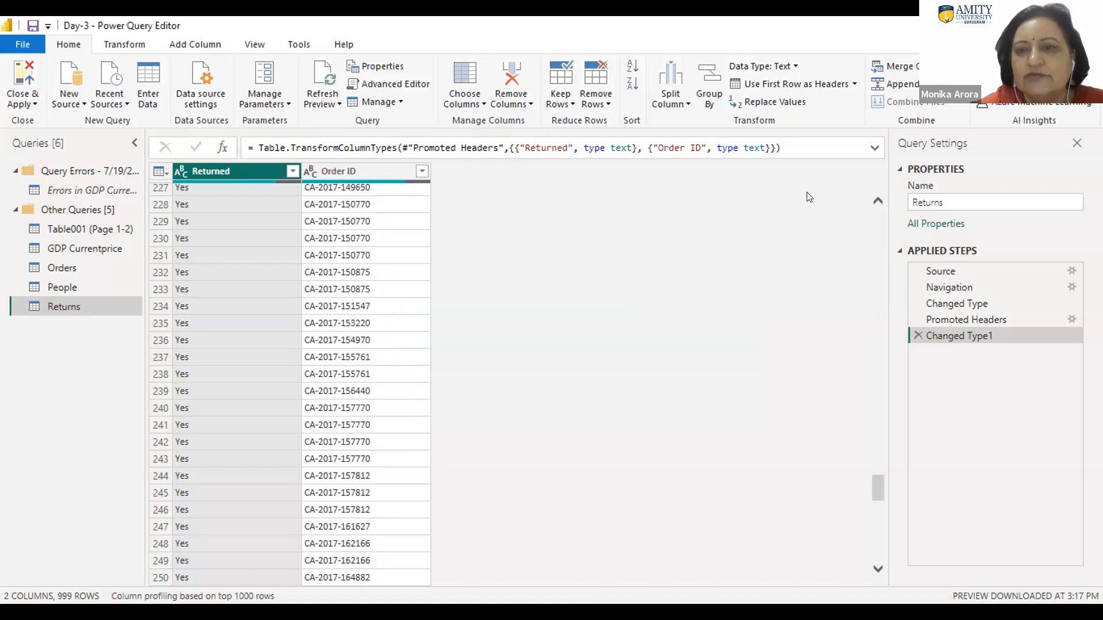
{"action": "left_click", "coordinate": [24, 45]}
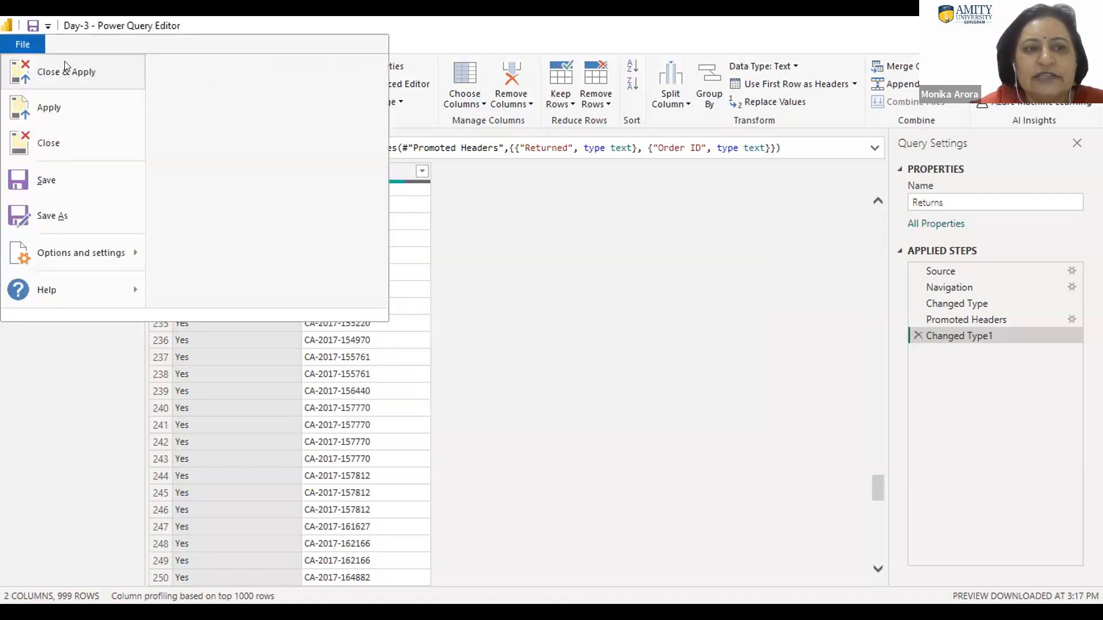
{"action": "left_click", "coordinate": [46, 143]}
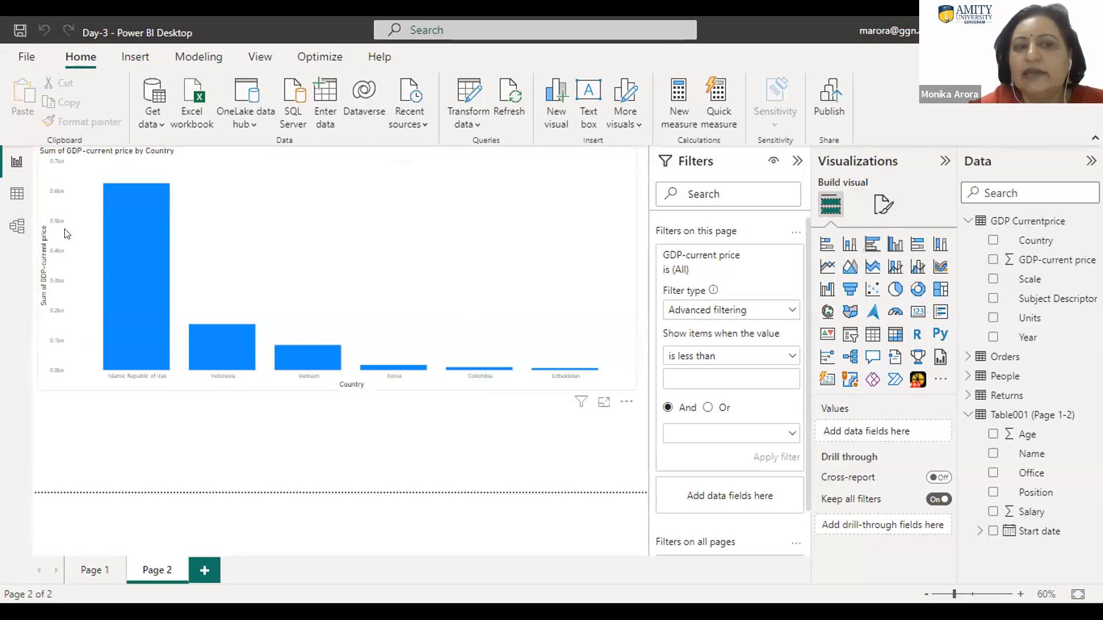
Step: Inspect the loaded People table in Data view and list the fields of the People, Returns and Orders tables
{"action": "left_click", "coordinate": [12, 195]}
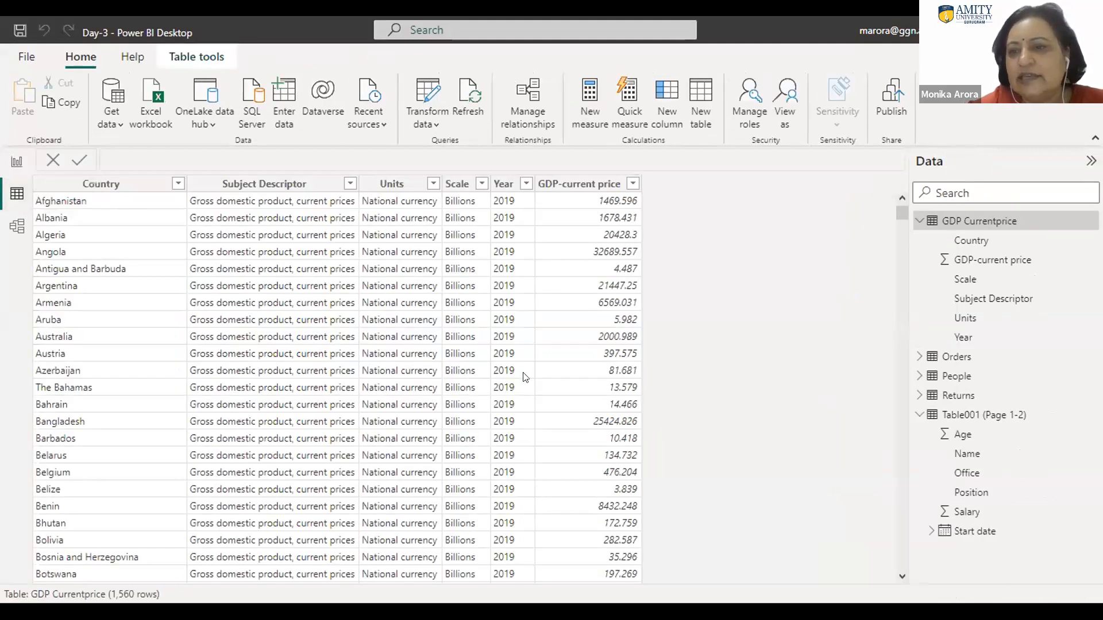
{"action": "left_click", "coordinate": [954, 377]}
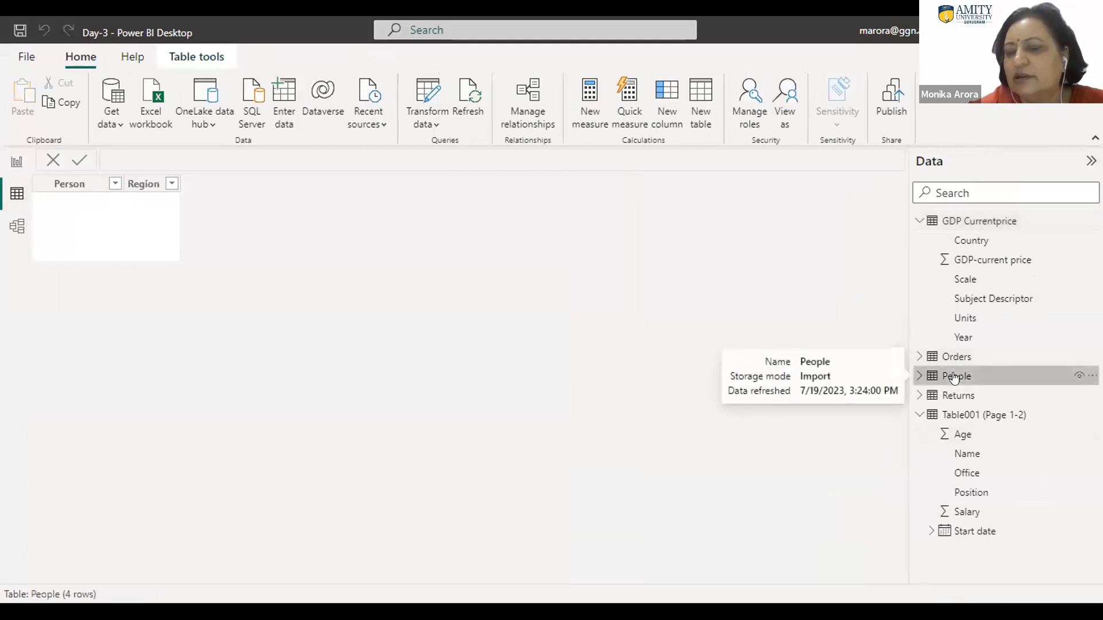
{"action": "left_click", "coordinate": [917, 376]}
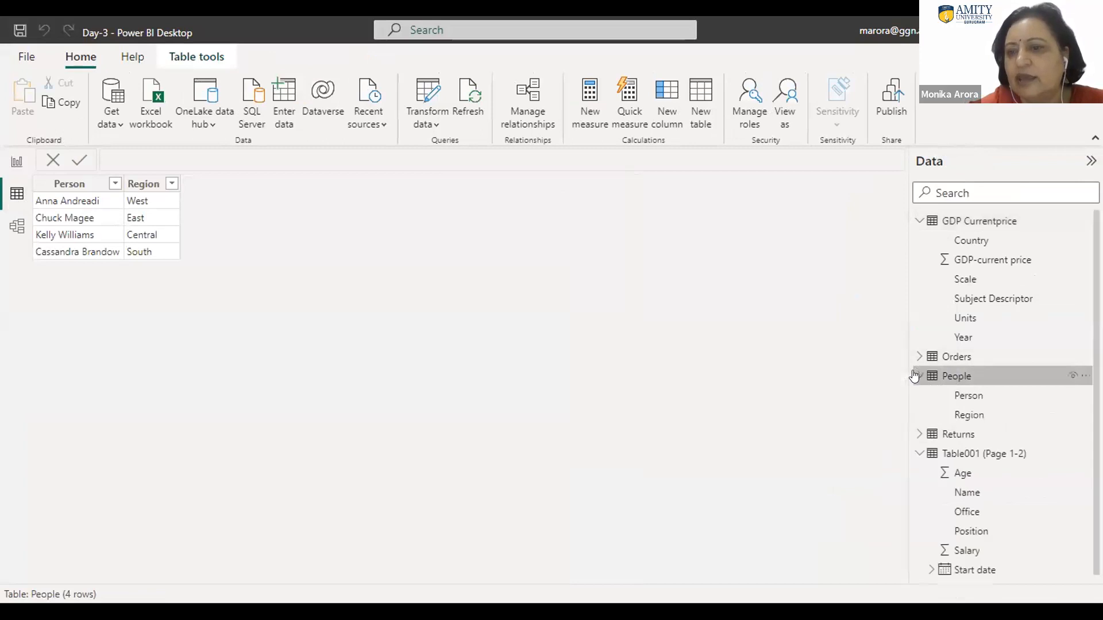
{"action": "left_click", "coordinate": [918, 435]}
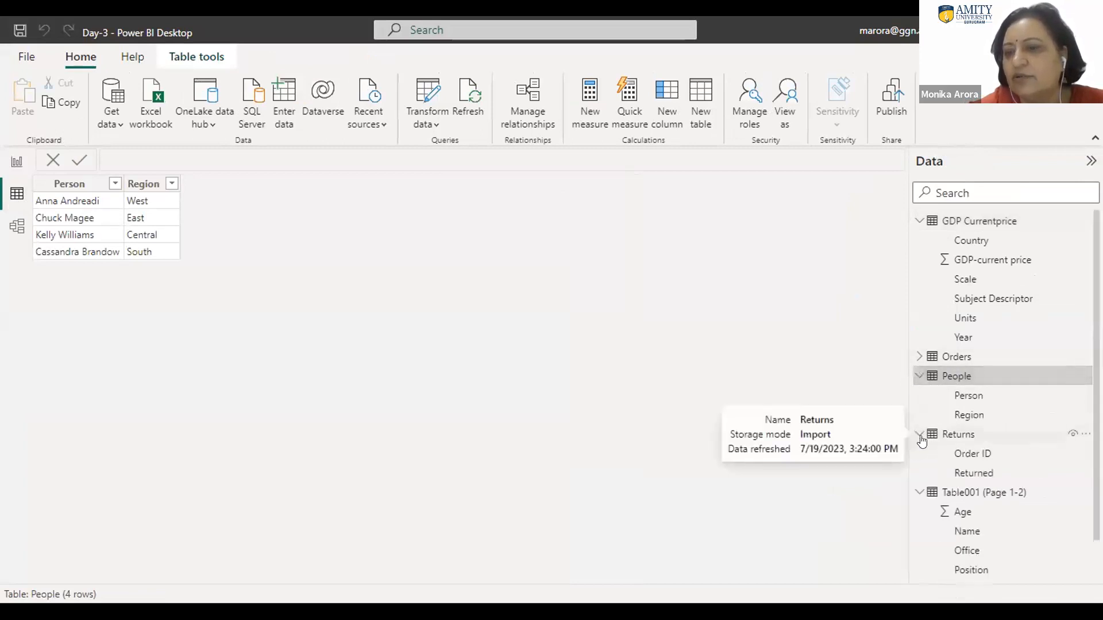
{"action": "left_click", "coordinate": [918, 357]}
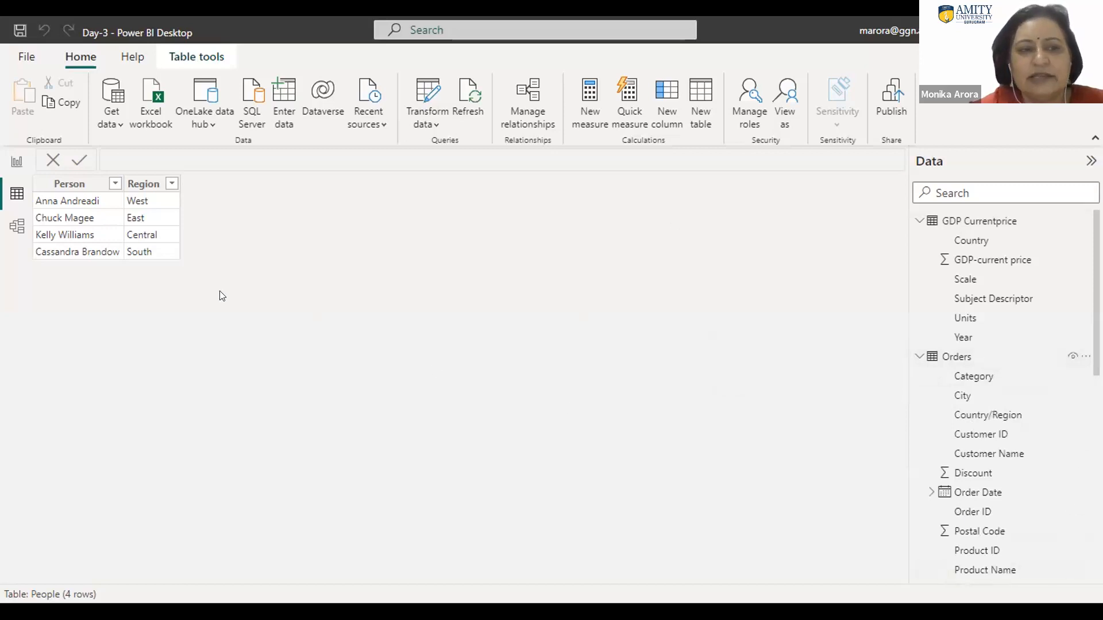
Step: In Model view, collapse the Properties pane, move the Orders table beside GDP Currentprice, and place GDP Currentprice below Table001 (Page 1-2)
{"action": "left_click", "coordinate": [14, 231]}
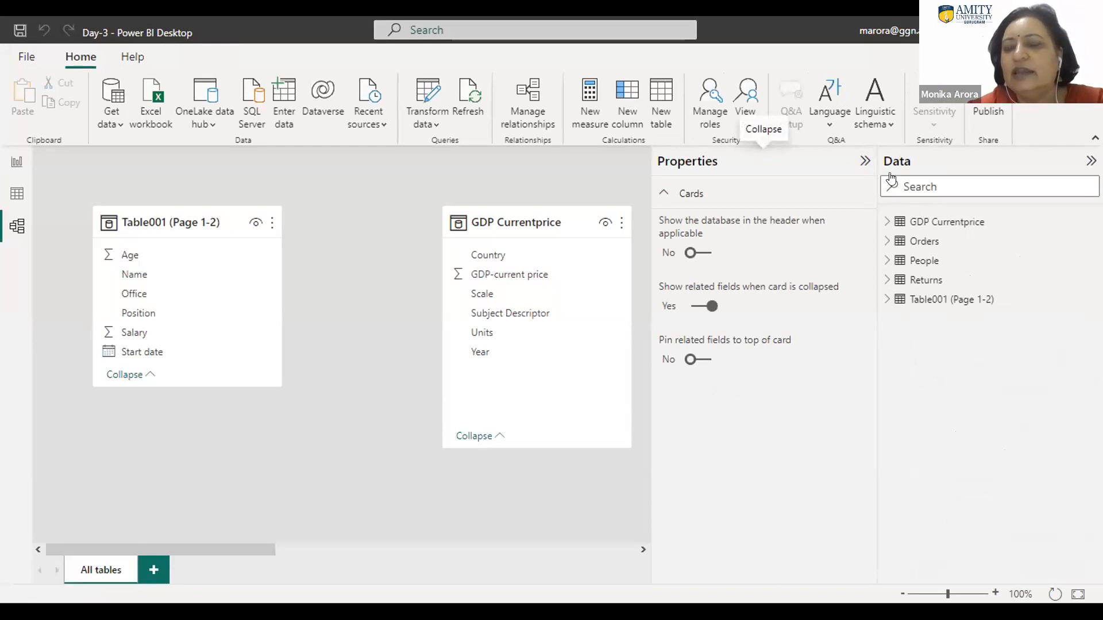
{"action": "left_click", "coordinate": [863, 162]}
{"action": "left_click", "coordinate": [862, 163]}
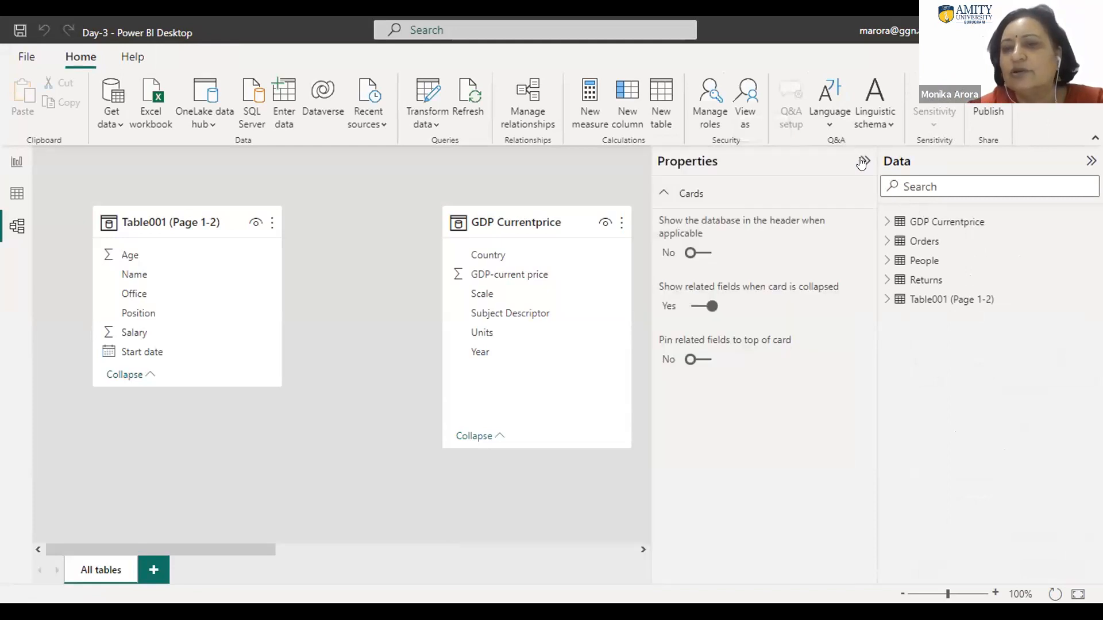
{"action": "left_click", "coordinate": [862, 163]}
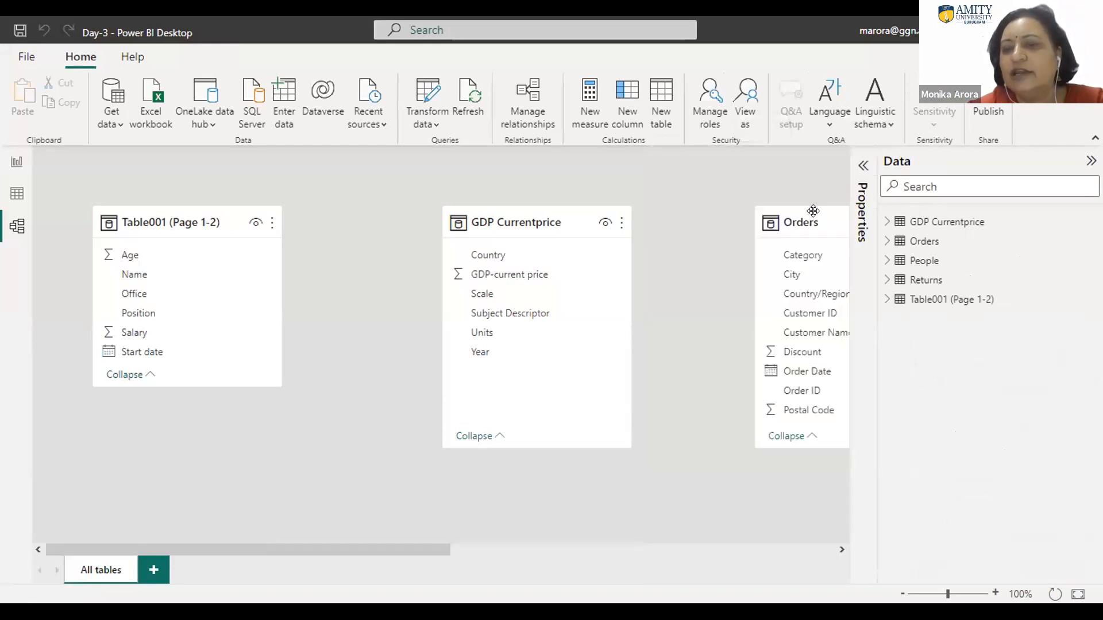
{"action": "left_click_drag", "start_coordinate": [812, 218], "coordinate": [725, 151]}
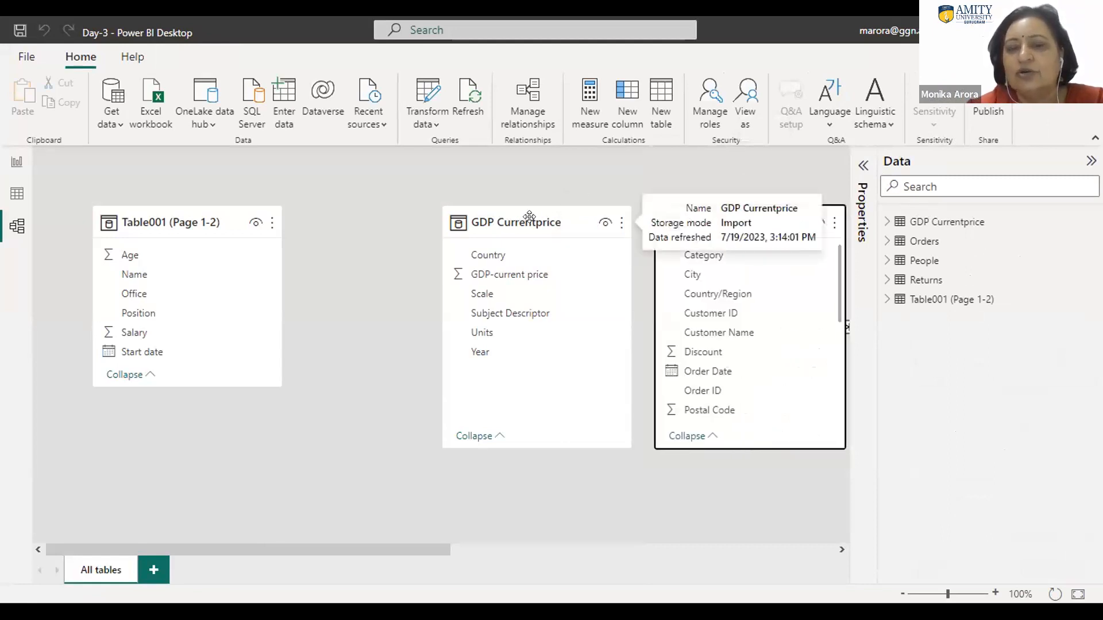
{"action": "left_click_drag", "start_coordinate": [529, 217], "coordinate": [104, 424]}
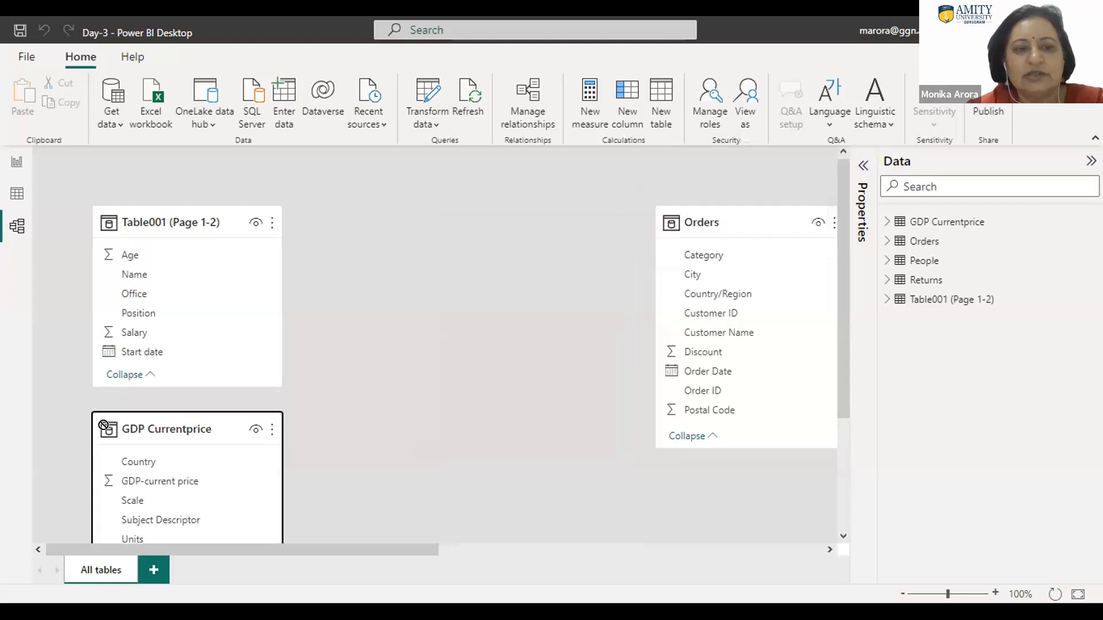
Step: Arrange the model diagram with Orders beside Table001 (Page 1-2), People at the lower side of Orders, and Returns above People
{"action": "left_click_drag", "start_coordinate": [734, 209], "coordinate": [471, 182]}
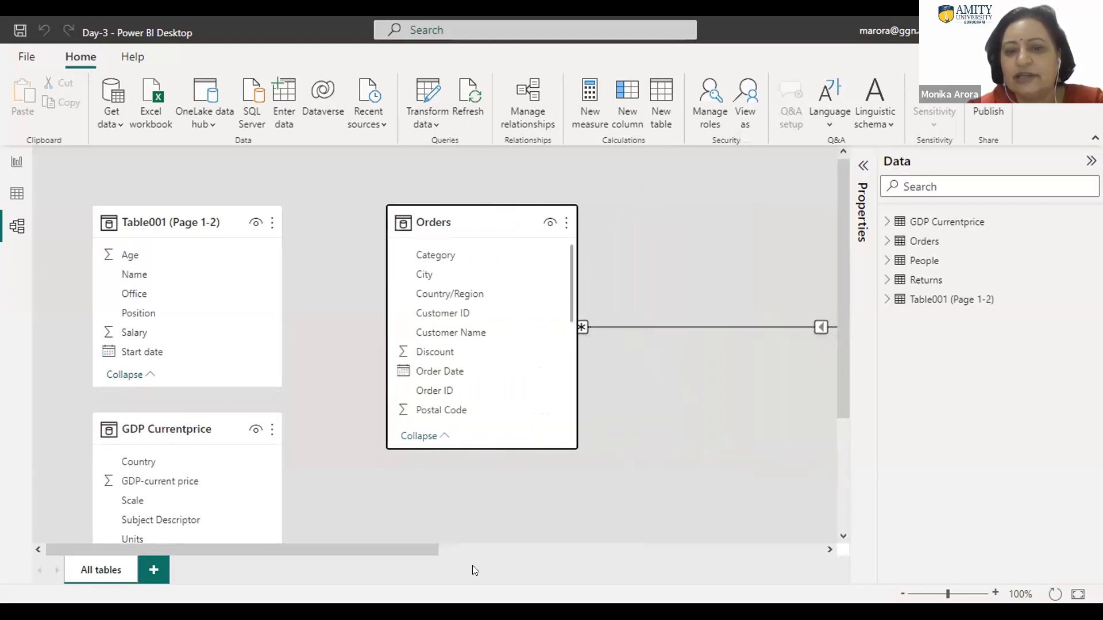
{"action": "left_click_drag", "start_coordinate": [420, 548], "coordinate": [674, 543]}
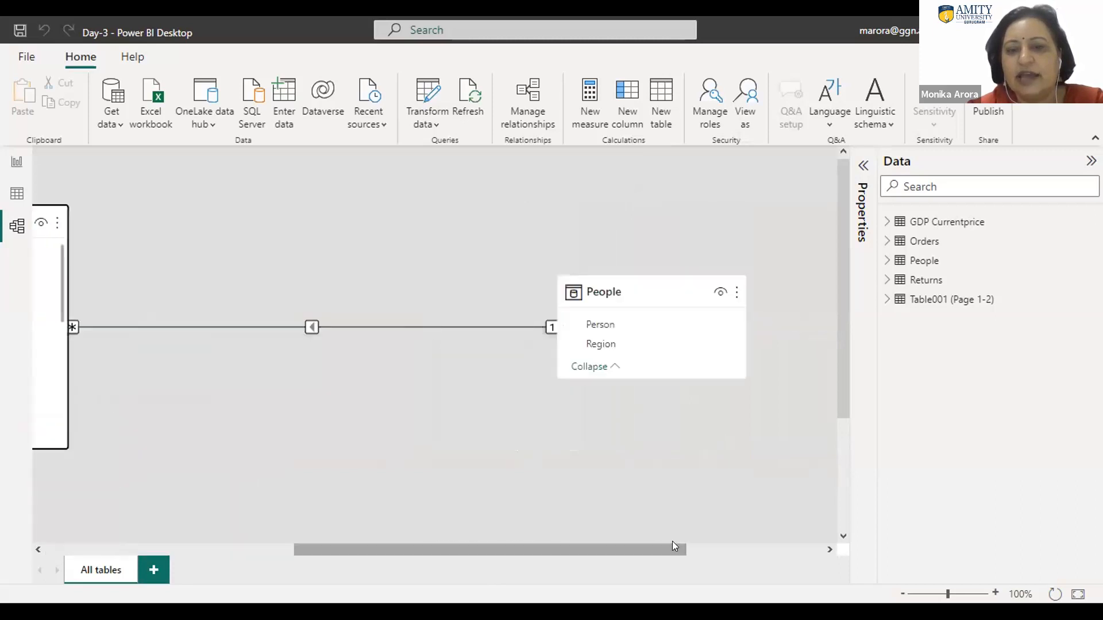
{"action": "left_click_drag", "start_coordinate": [659, 284], "coordinate": [140, 387]}
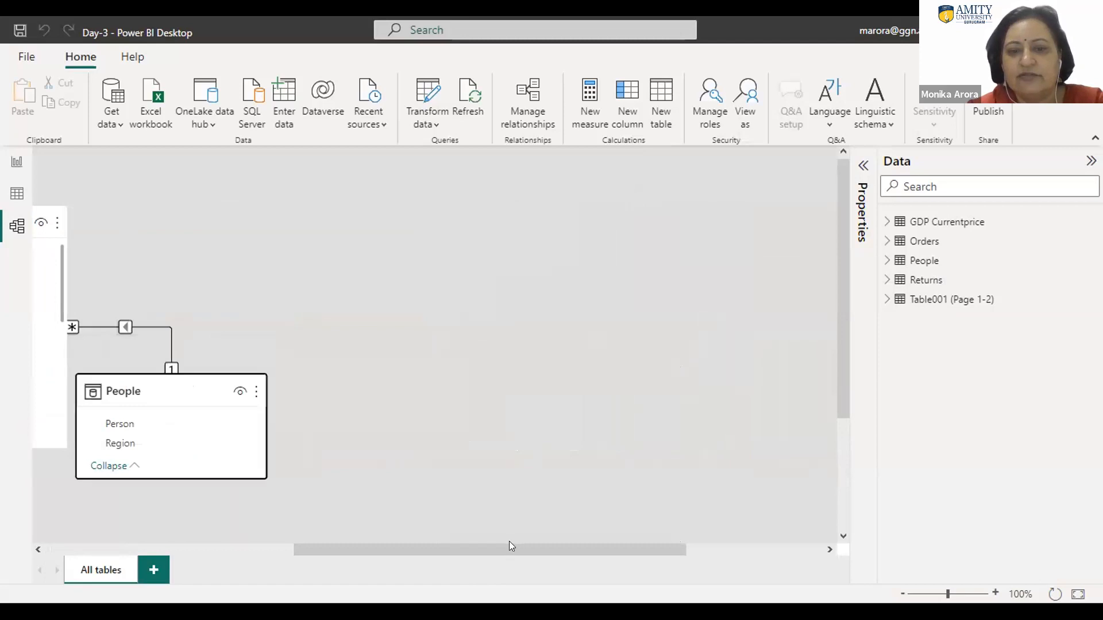
{"action": "left_click_drag", "start_coordinate": [507, 547], "coordinate": [804, 497]}
{"action": "left_click_drag", "start_coordinate": [652, 282], "coordinate": [712, 131]}
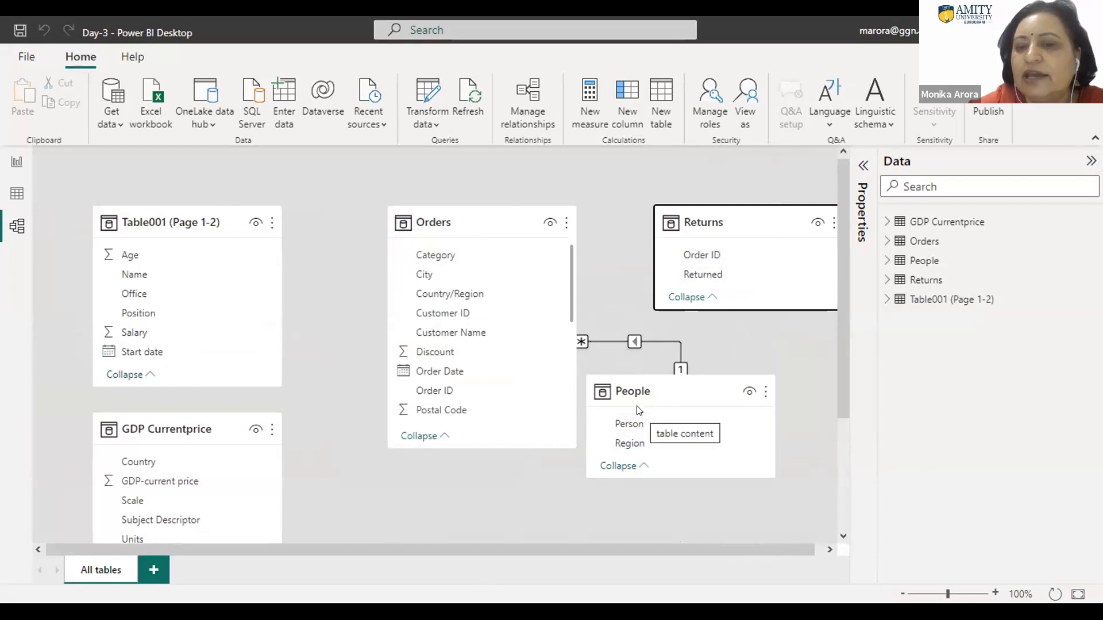
Step: Open the relationship between Orders and People for editing and review its cross filter direction and cardinality options
{"action": "double_click", "coordinate": [636, 342]}
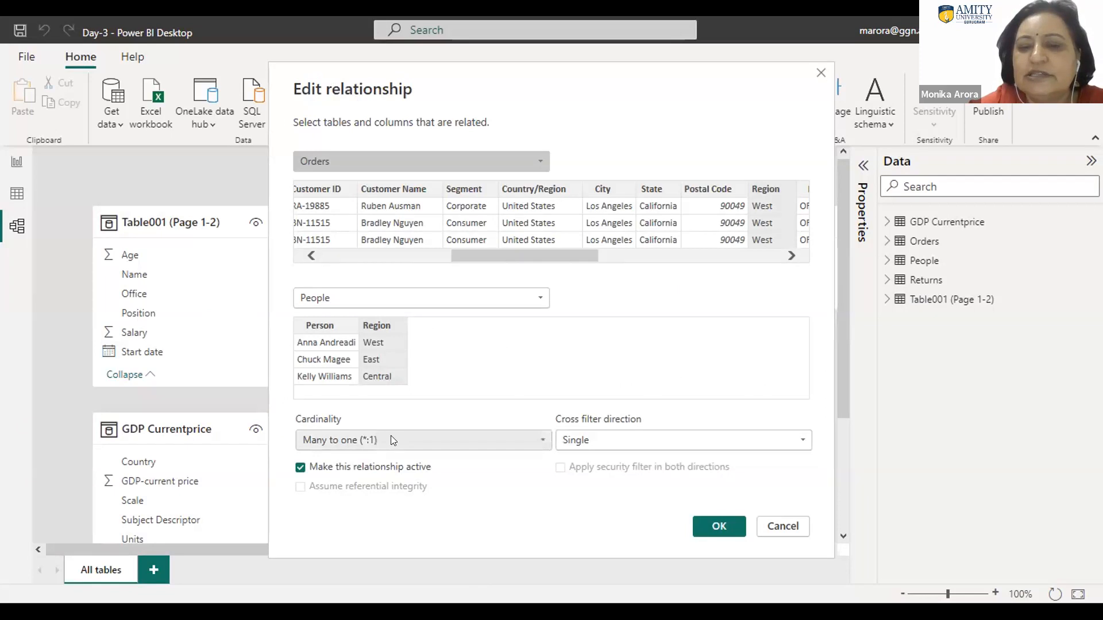
{"action": "left_click", "coordinate": [578, 441]}
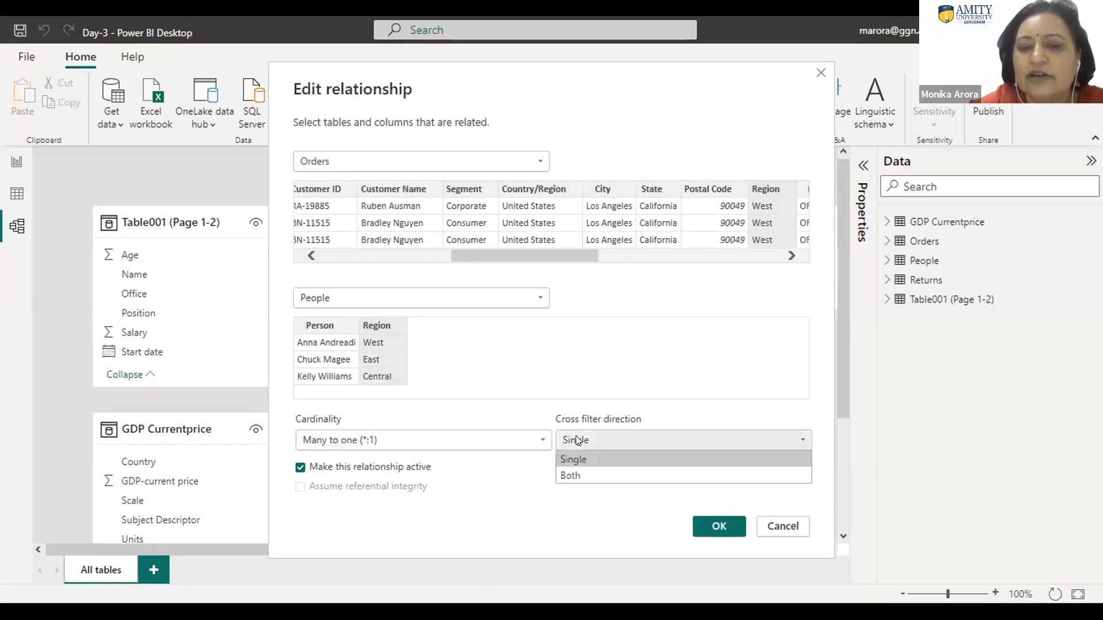
{"action": "left_click", "coordinate": [578, 442]}
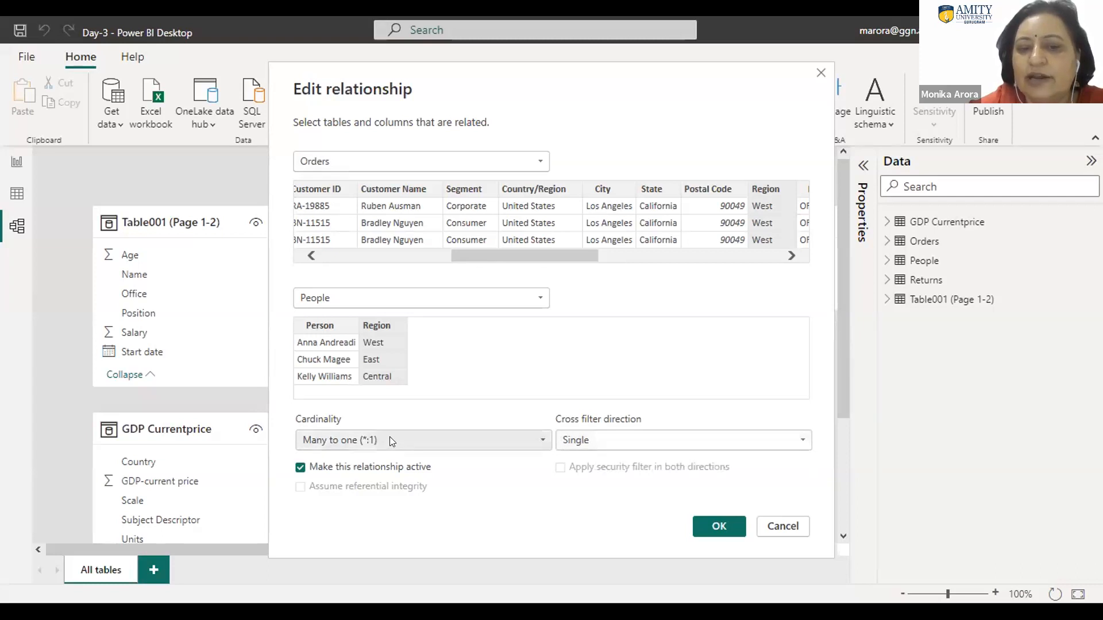
{"action": "left_click", "coordinate": [390, 441]}
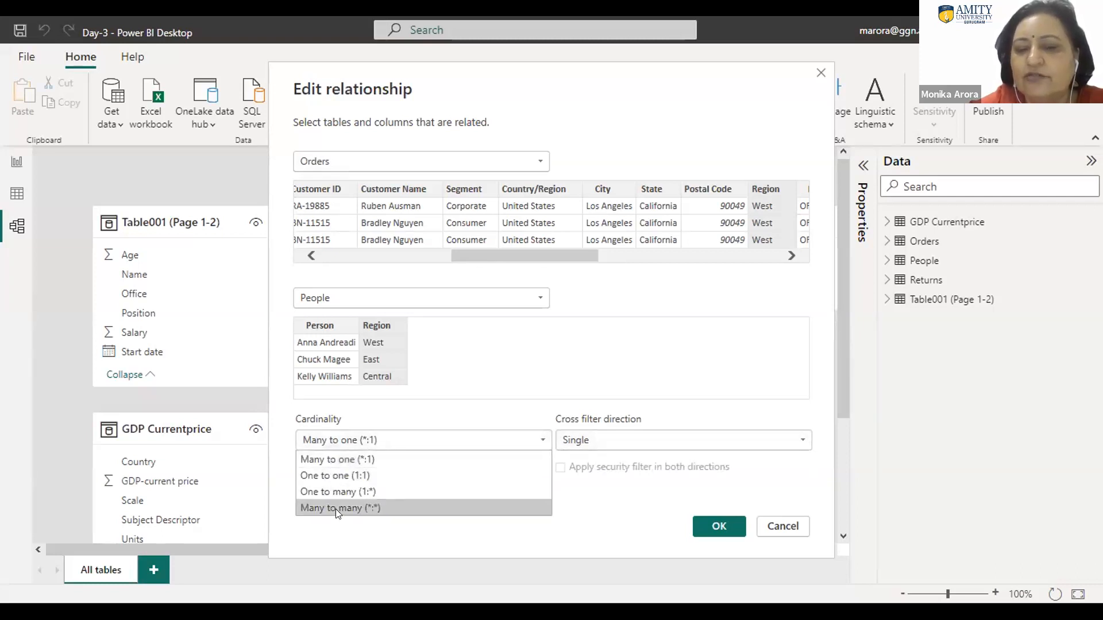
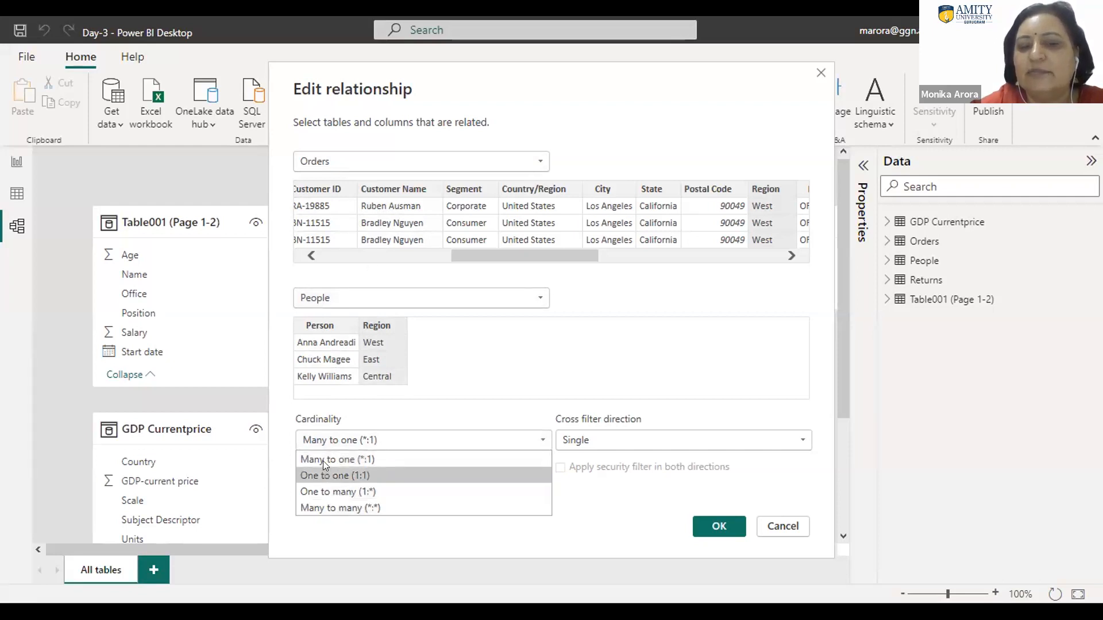
Step: Keep the Orders–People relationship's cardinality at Many to one (*:1) and apply the relationship settings
{"action": "left_click", "coordinate": [352, 458]}
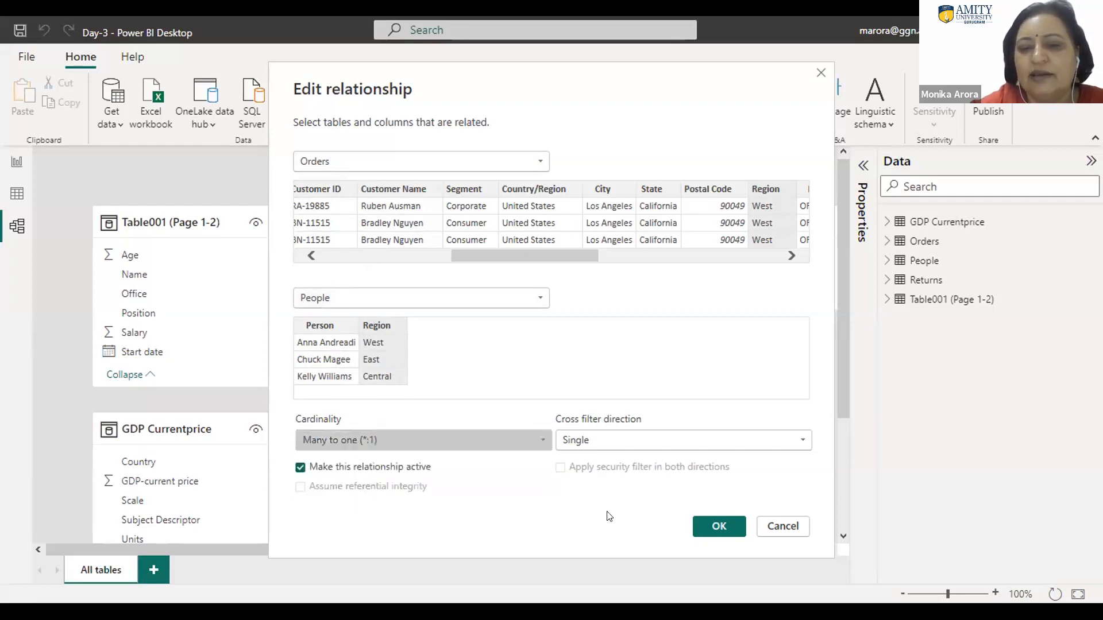
{"action": "left_click", "coordinate": [713, 527]}
{"action": "left_click_drag", "start_coordinate": [700, 261], "coordinate": [702, 259]}
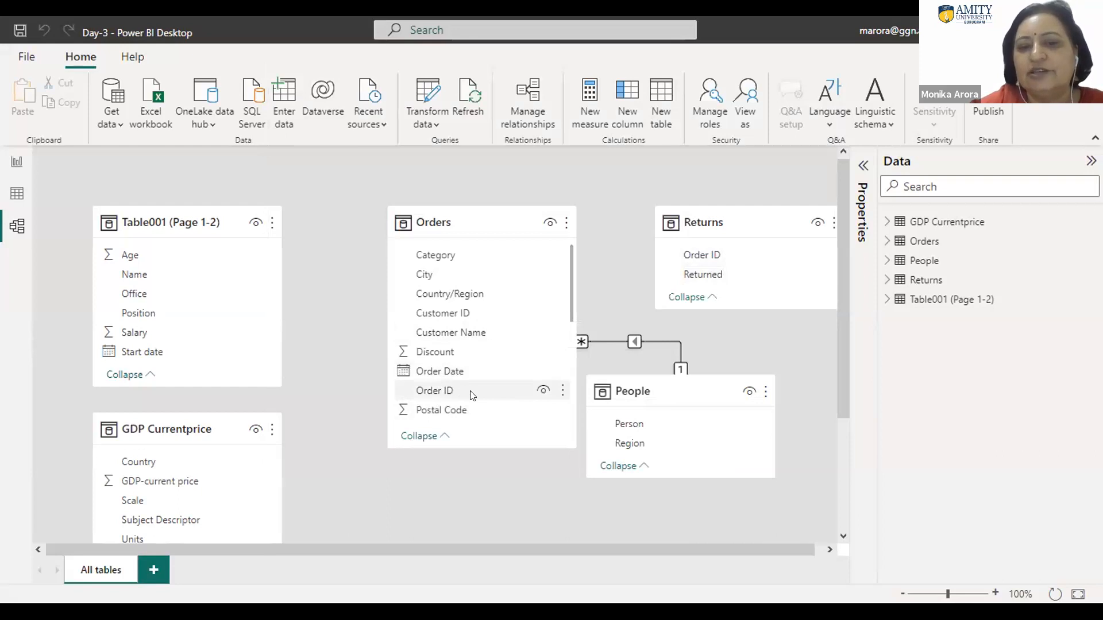
Step: Try to relate Orders to Returns on their Order ID fields
{"action": "left_click_drag", "start_coordinate": [470, 395], "coordinate": [725, 256]}
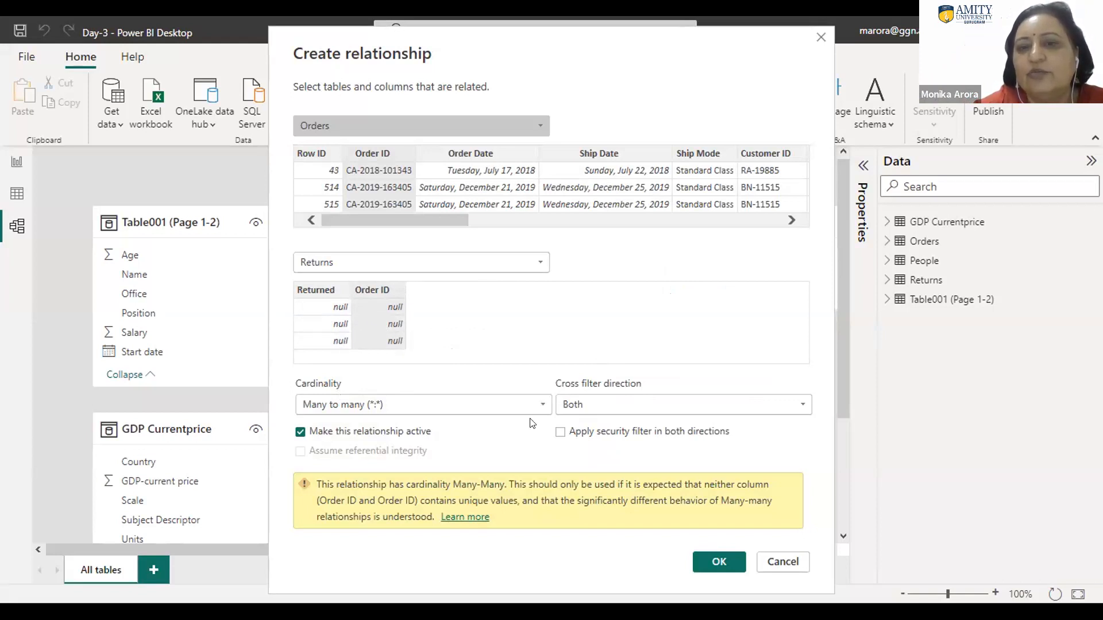
{"action": "left_click", "coordinate": [782, 563]}
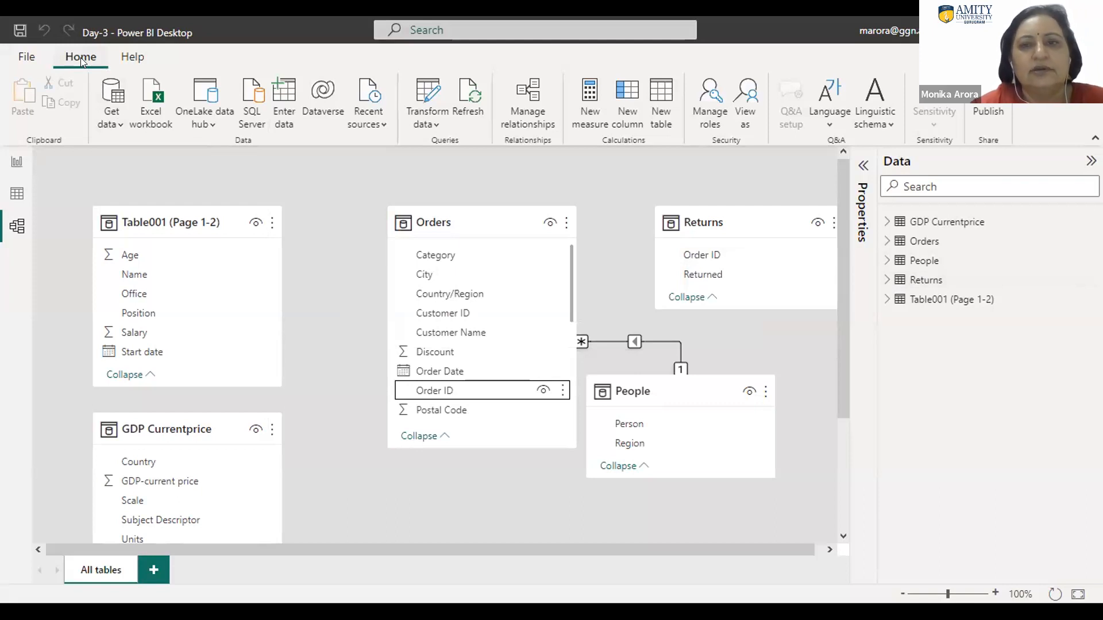
Step: In Power Query Editor, delete the Returns query's Removed Blank Rows step, remove its blank rows again and check the remaining rows
{"action": "left_click", "coordinate": [432, 126]}
{"action": "left_click", "coordinate": [458, 148]}
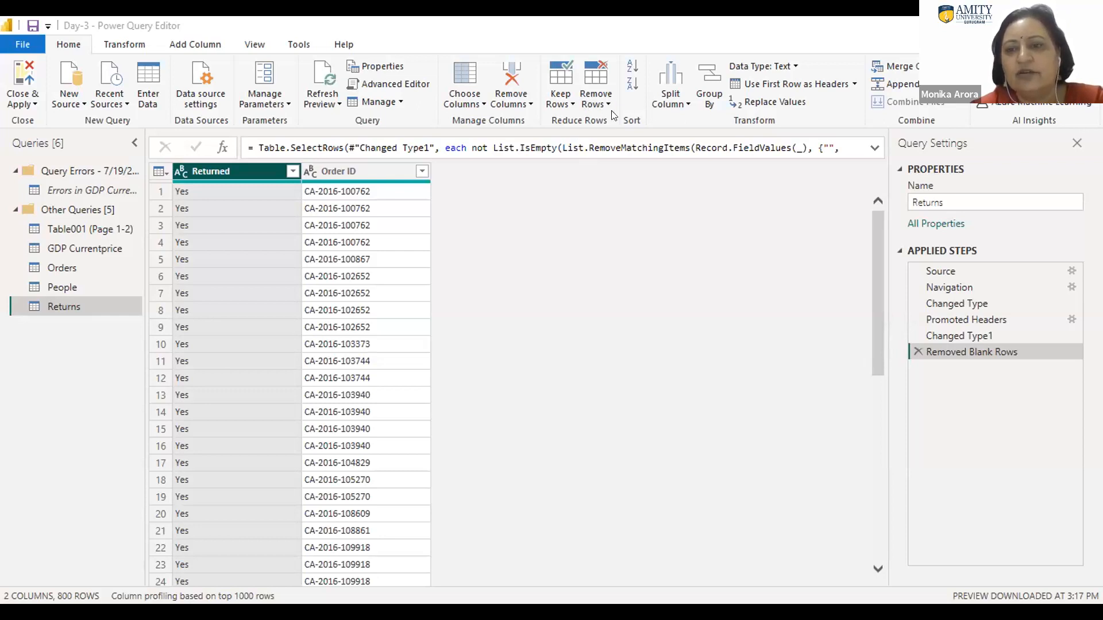
{"action": "left_click", "coordinate": [918, 352]}
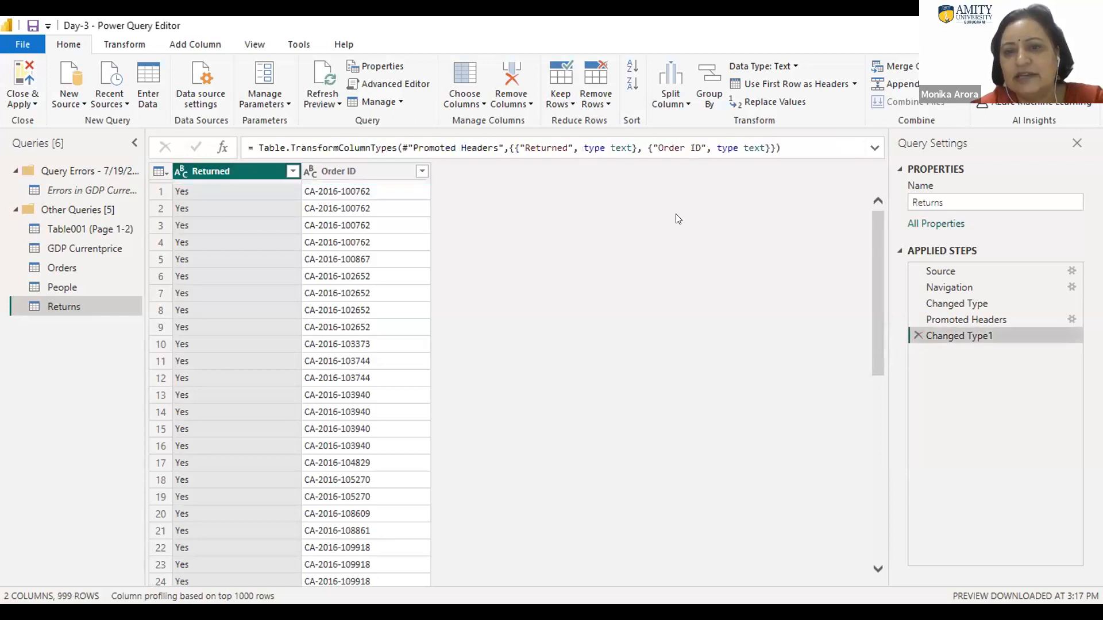
{"action": "left_click", "coordinate": [601, 104]}
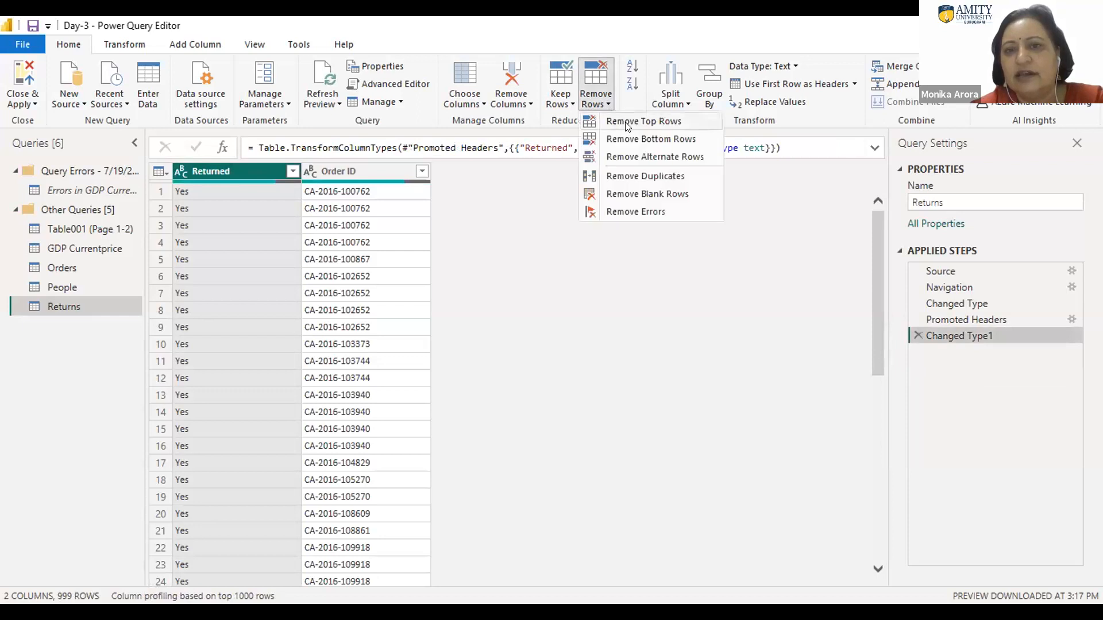
{"action": "left_click", "coordinate": [651, 195]}
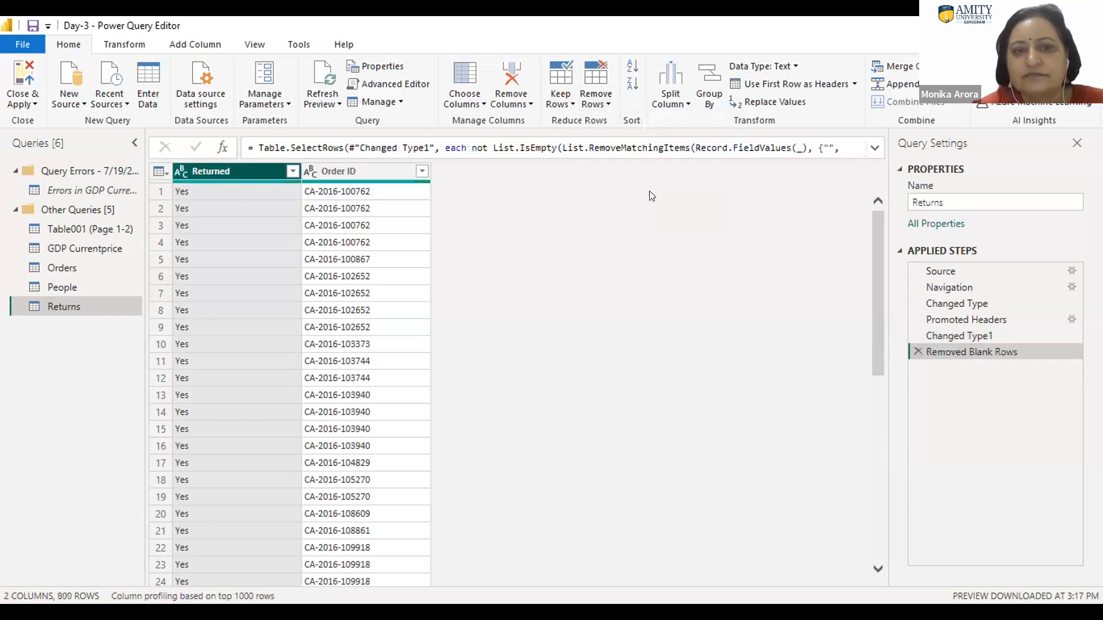
{"action": "left_click_drag", "start_coordinate": [872, 337], "coordinate": [879, 577]}
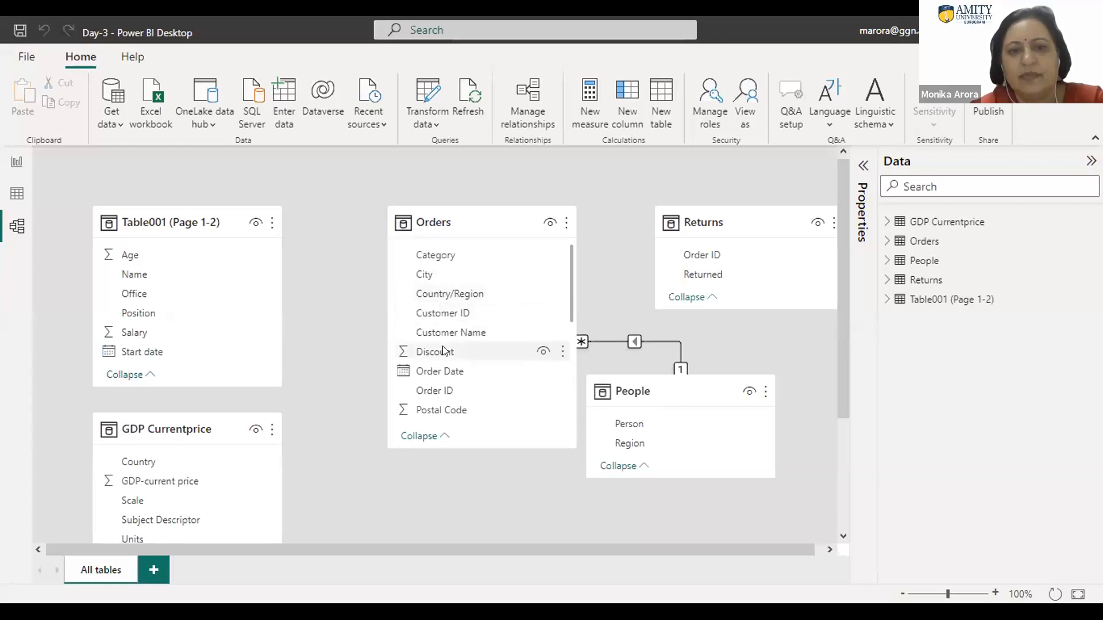
Step: In Model view, create a many-to-many relationship between Orders and Returns on Order ID, with cross filter direction Both
{"action": "left_click_drag", "start_coordinate": [446, 391], "coordinate": [666, 386]}
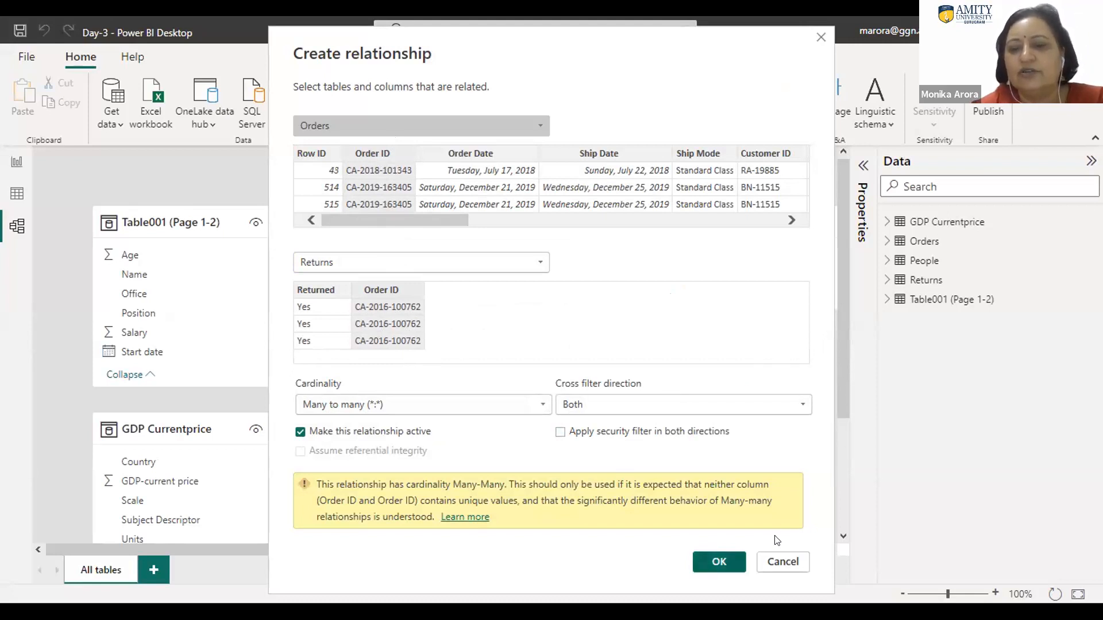
{"action": "left_click", "coordinate": [719, 562]}
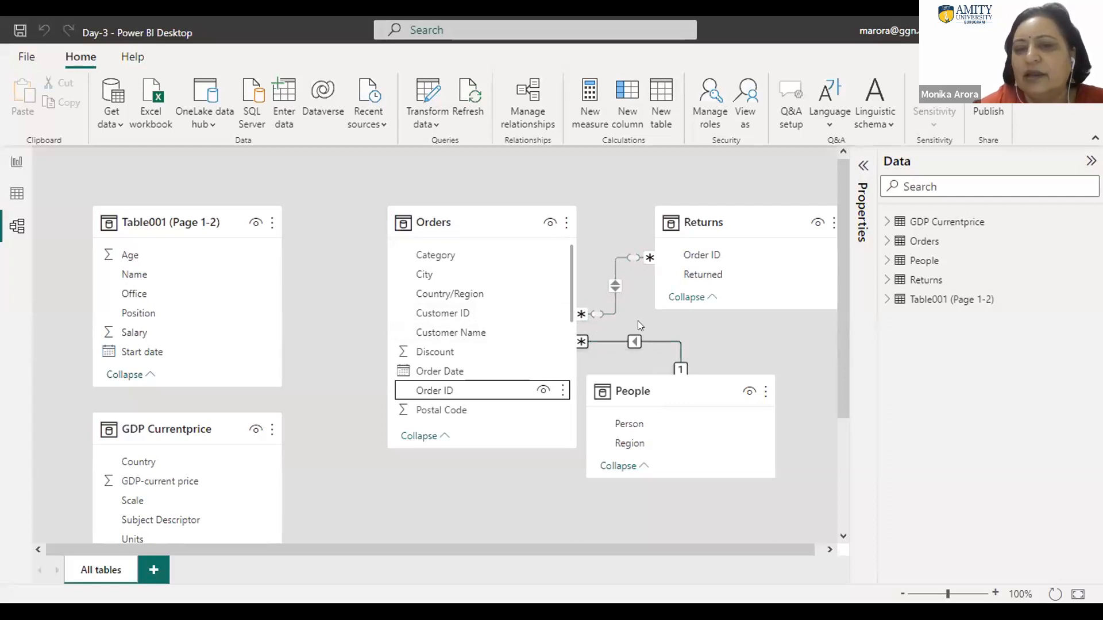
Step: Review the settings of the Orders–People relationship and of the Orders–Returns relationship, keeping both as configured
{"action": "double_click", "coordinate": [611, 340]}
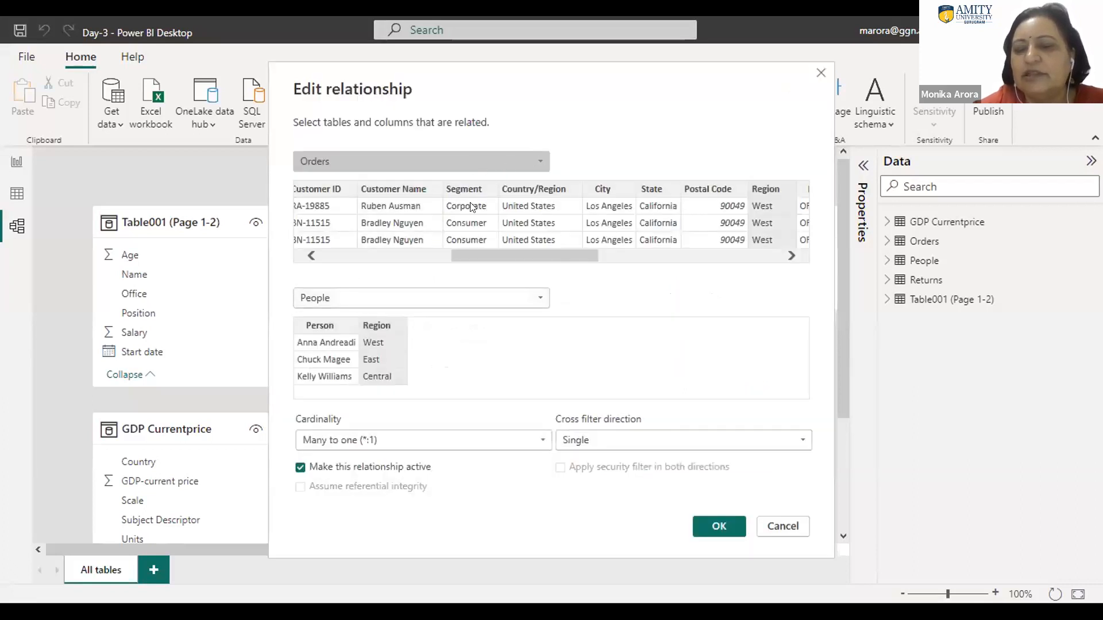
{"action": "left_click", "coordinate": [538, 300]}
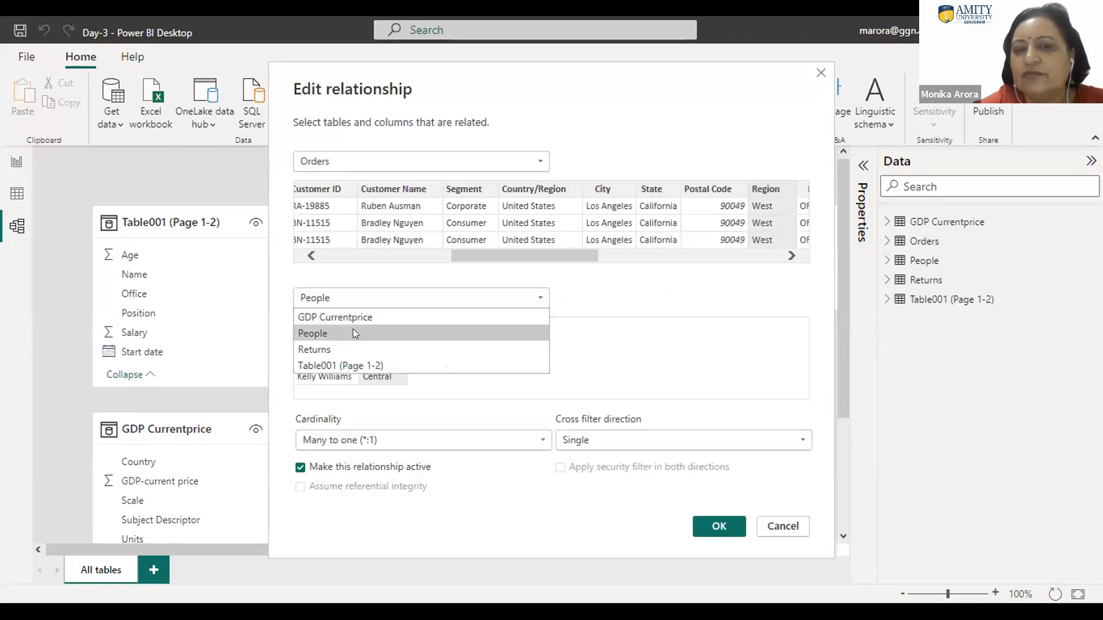
{"action": "left_click", "coordinate": [344, 332]}
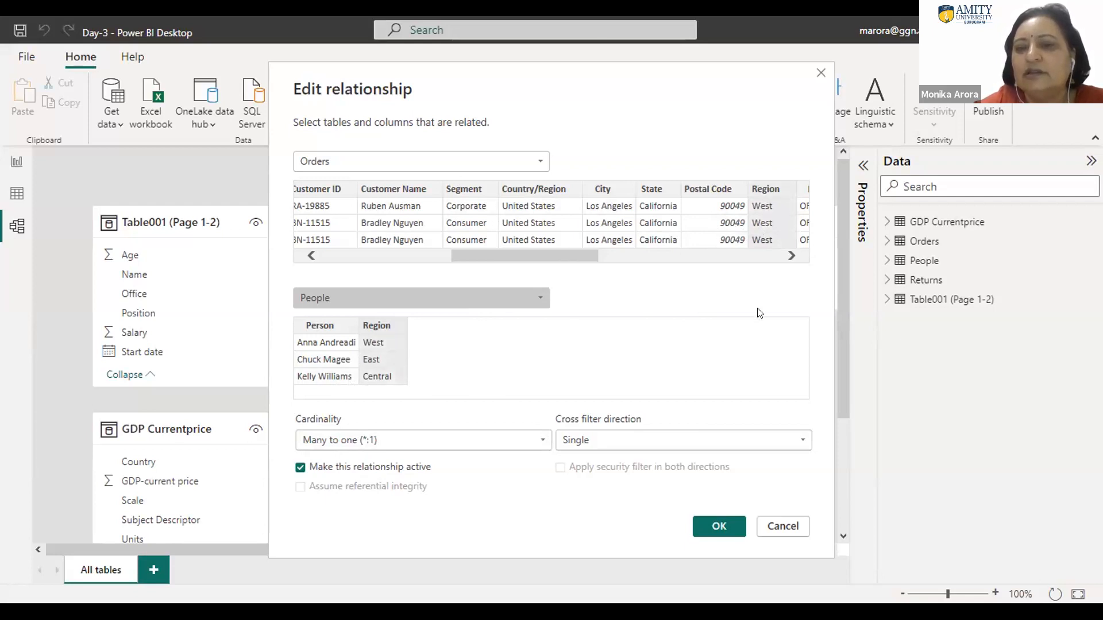
{"action": "left_click", "coordinate": [714, 524]}
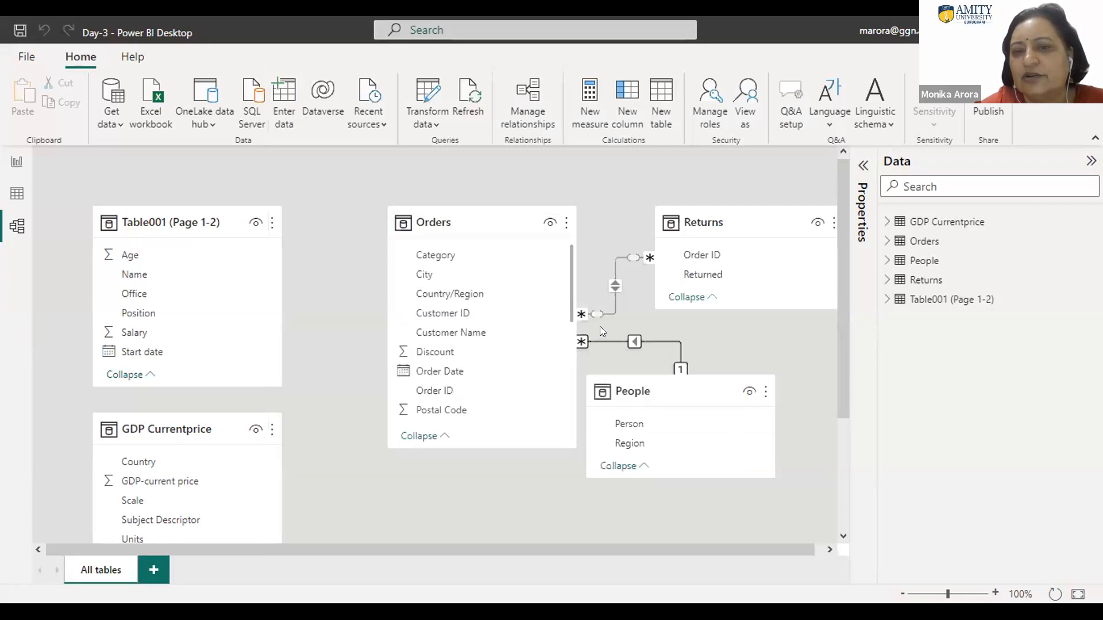
{"action": "double_click", "coordinate": [614, 274]}
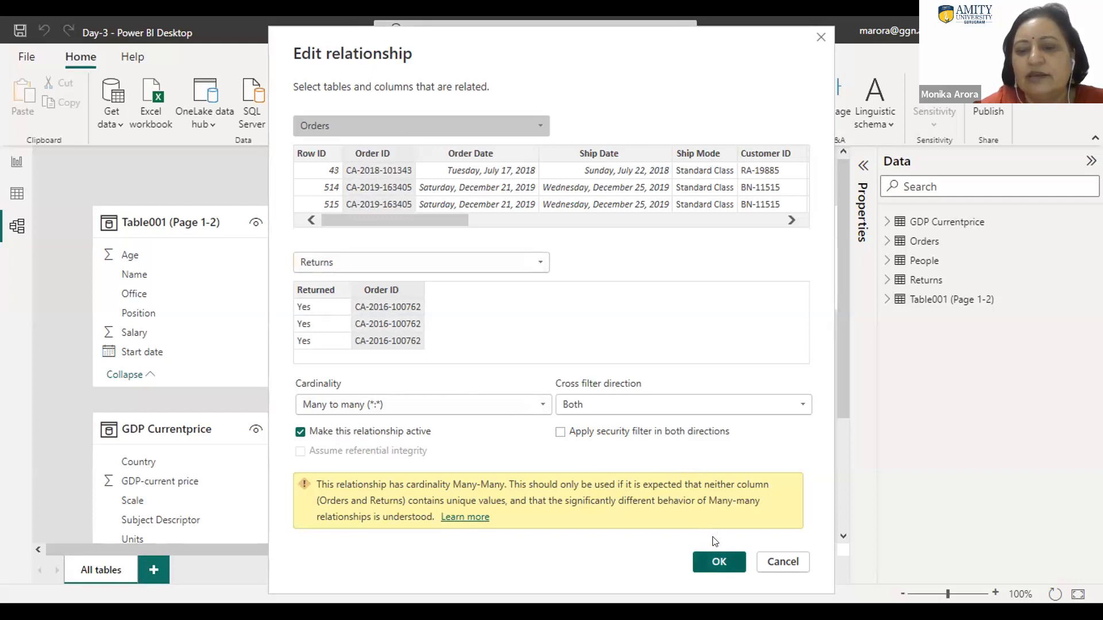
{"action": "left_click", "coordinate": [717, 560]}
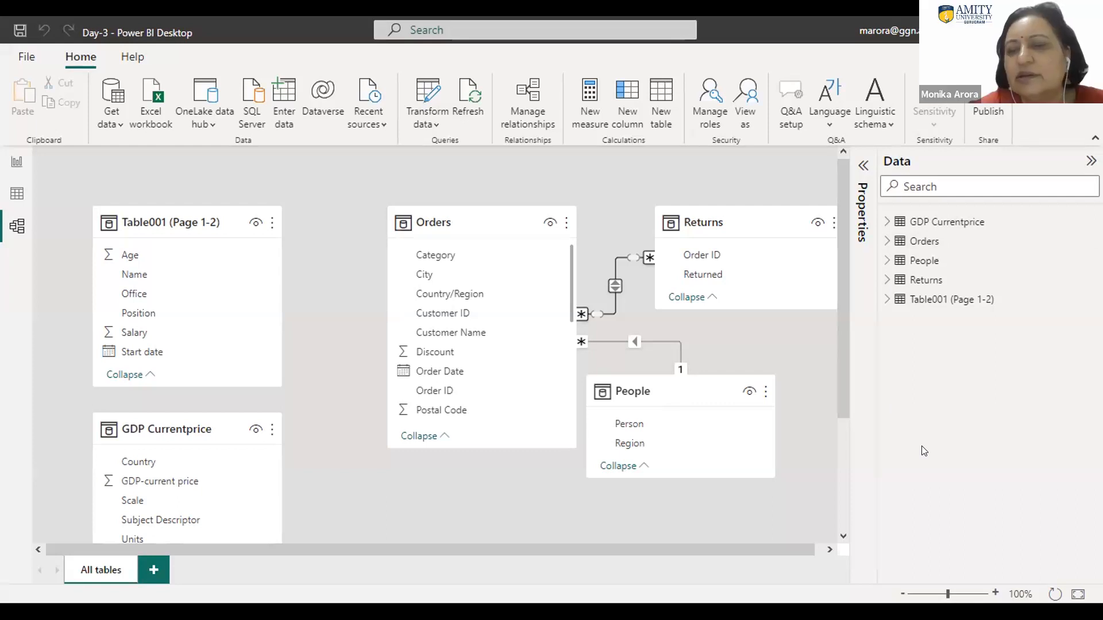
Step: In the powerbi1 report, convert the Count of Order ID by Country pie chart to a Map, move it beside the other charts and enlarge it
{"action": "mouse_move", "coordinate": [729, 410]}
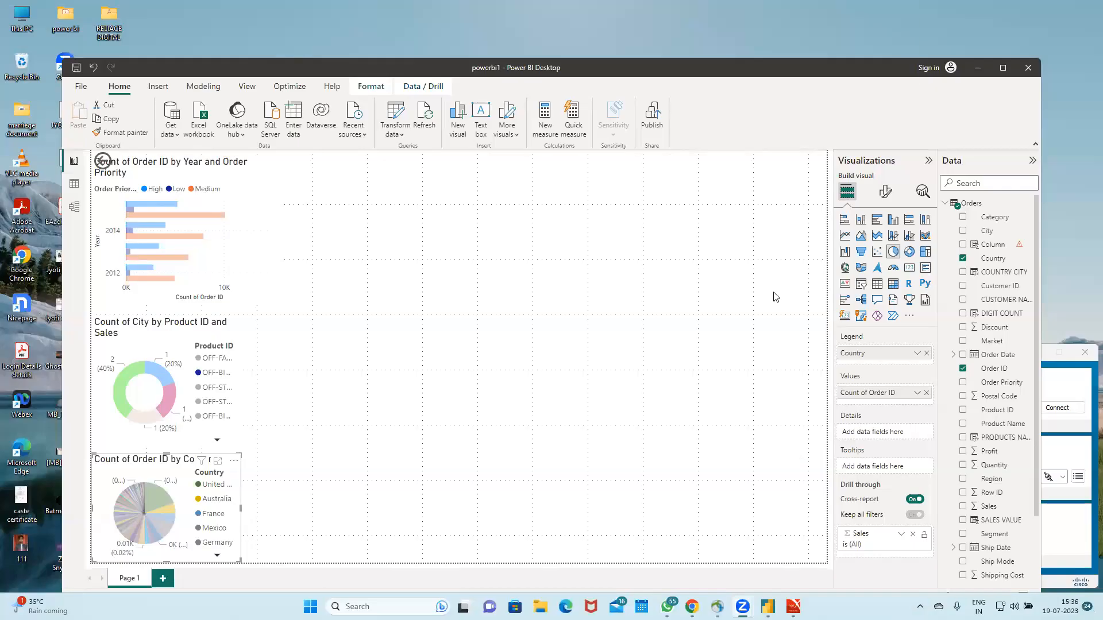
{"action": "left_click", "coordinate": [845, 269]}
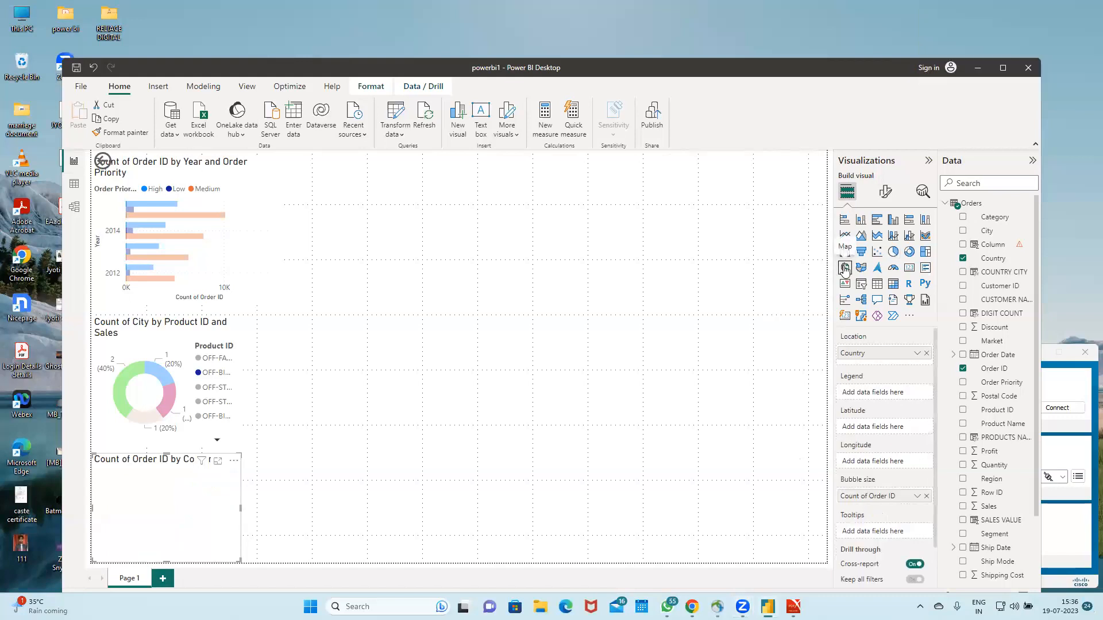
{"action": "left_click_drag", "start_coordinate": [166, 511], "coordinate": [442, 219]}
{"action": "left_click_drag", "start_coordinate": [584, 353], "coordinate": [595, 377]}
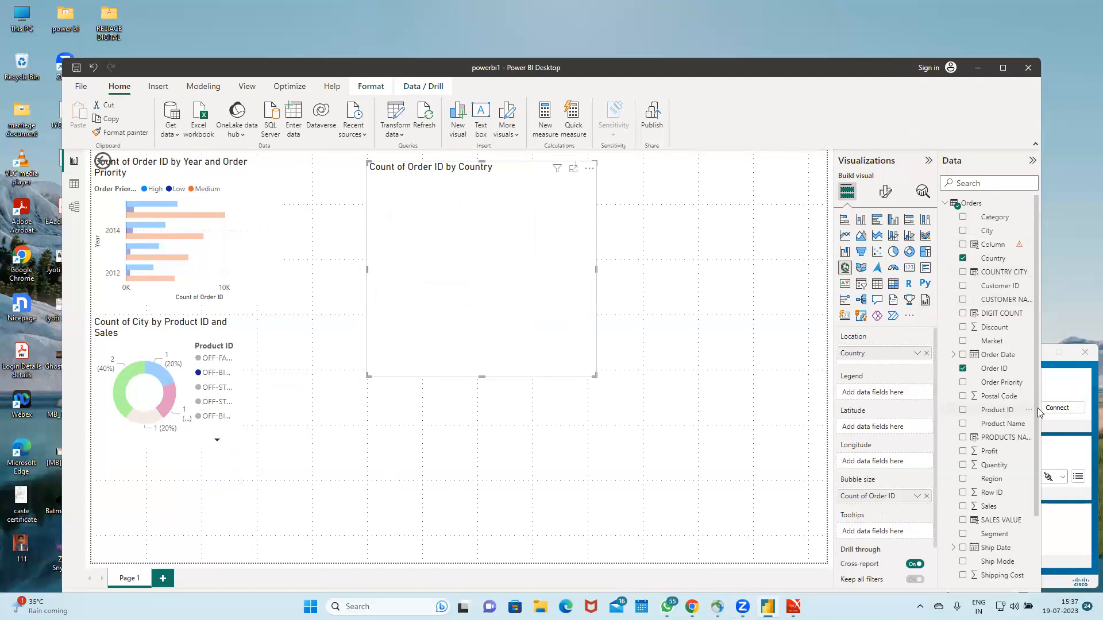
Step: Add State to the map's location and legend, and replace the Order ID count with Sum of Profit as the bubble size
{"action": "left_click_drag", "start_coordinate": [1037, 408], "coordinate": [1040, 518]}
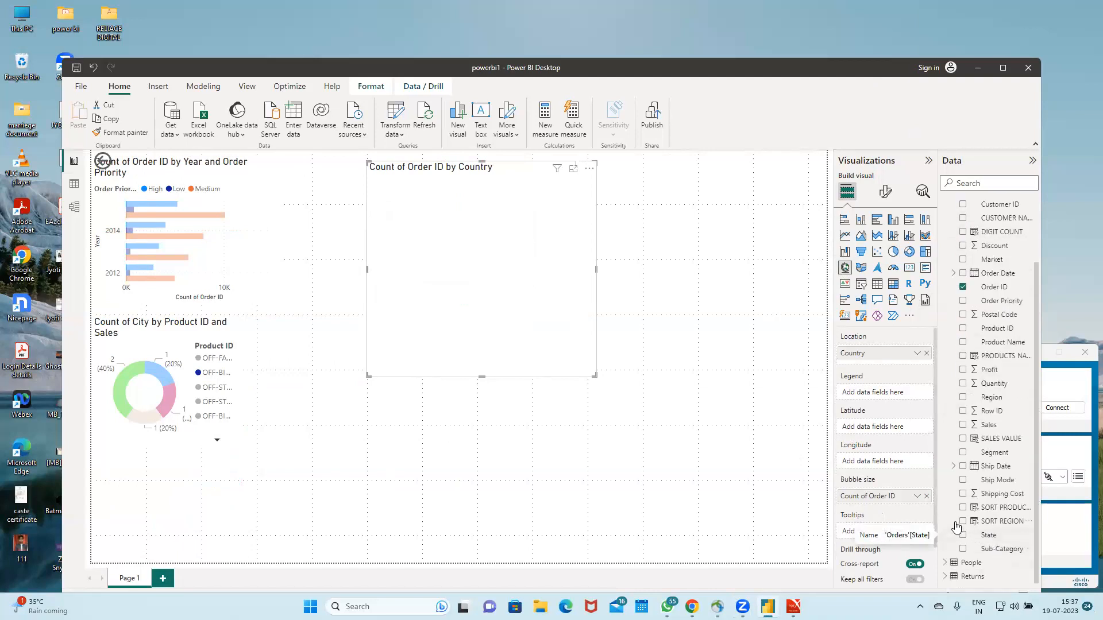
{"action": "left_click_drag", "start_coordinate": [987, 536], "coordinate": [883, 362]}
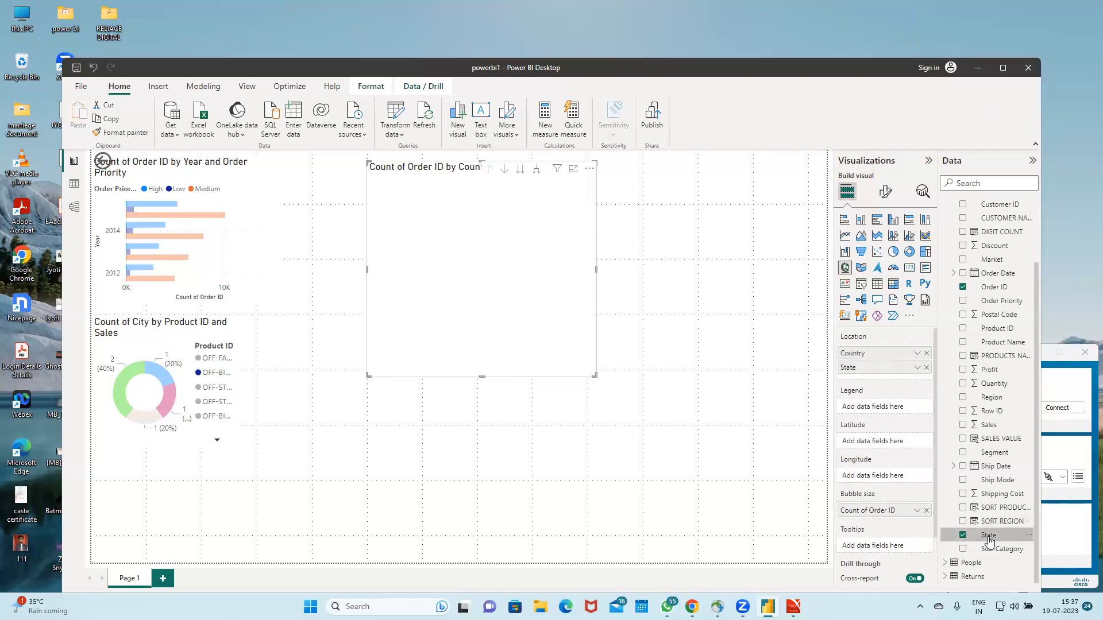
{"action": "left_click_drag", "start_coordinate": [964, 535], "coordinate": [553, 340]}
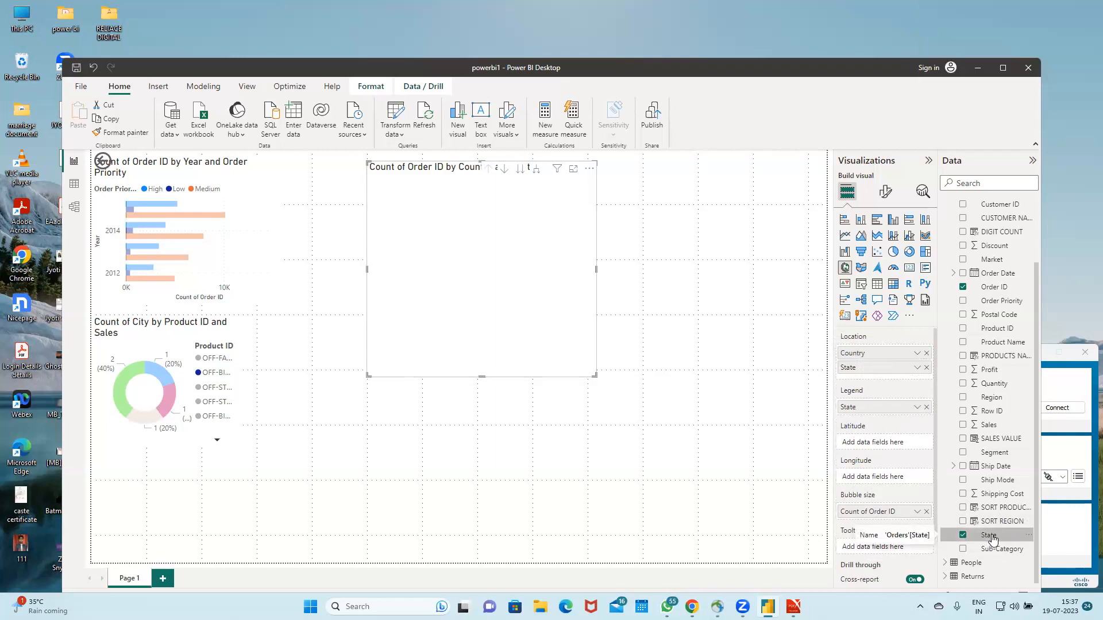
{"action": "left_click", "coordinate": [964, 289]}
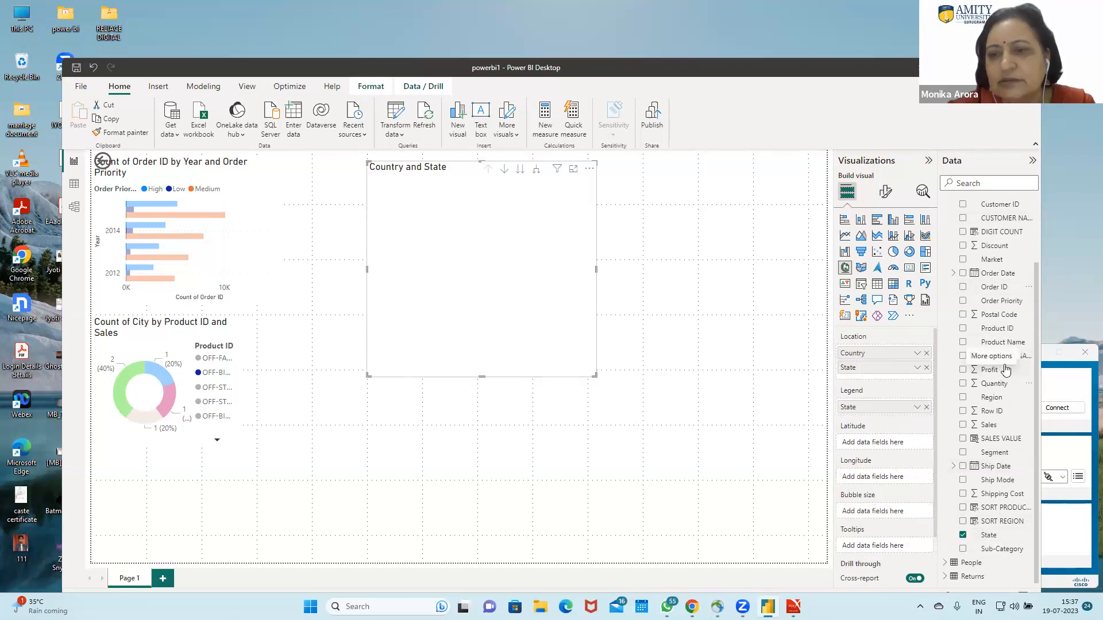
{"action": "left_click_drag", "start_coordinate": [998, 370], "coordinate": [482, 312]}
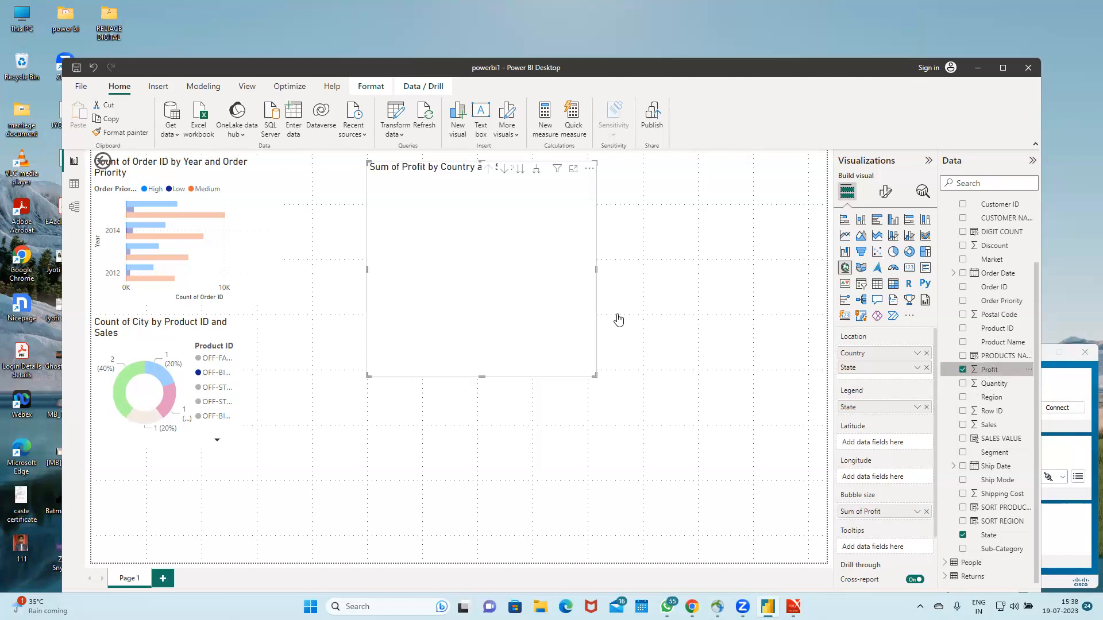
Step: Clear all fields from the map visual and add State back as its only location field
{"action": "left_click", "coordinate": [926, 353]}
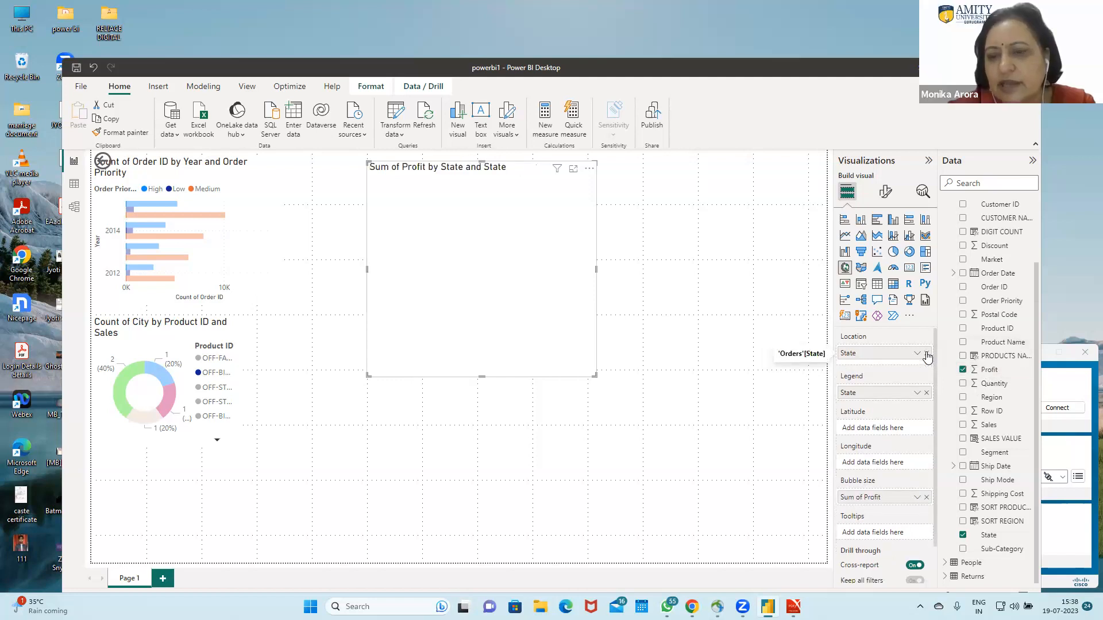
{"action": "left_click", "coordinate": [926, 354]}
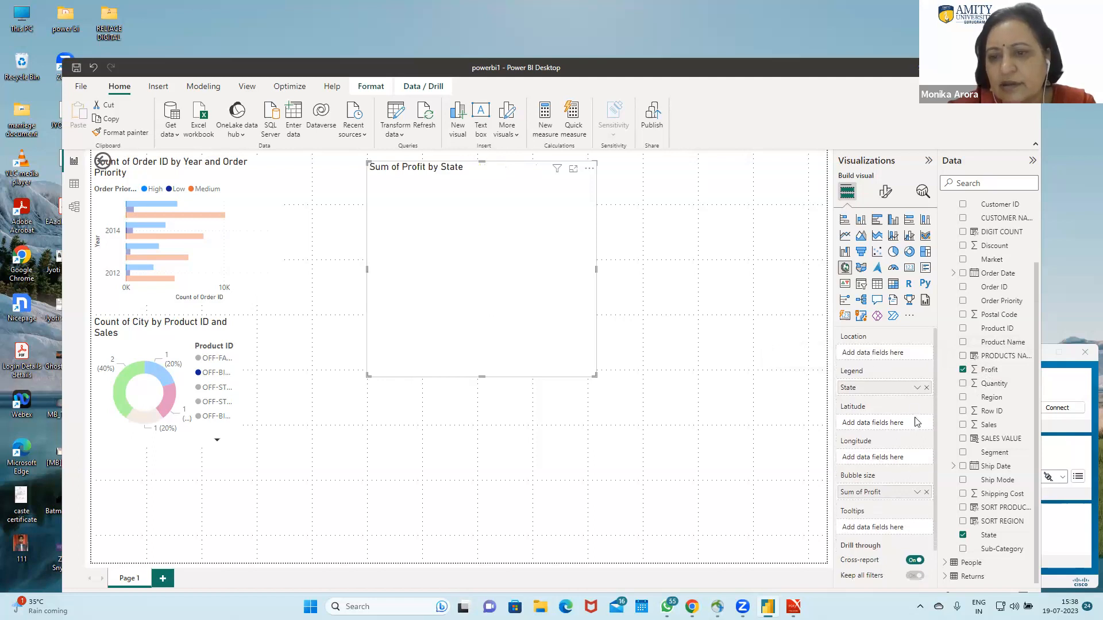
{"action": "left_click", "coordinate": [926, 388]}
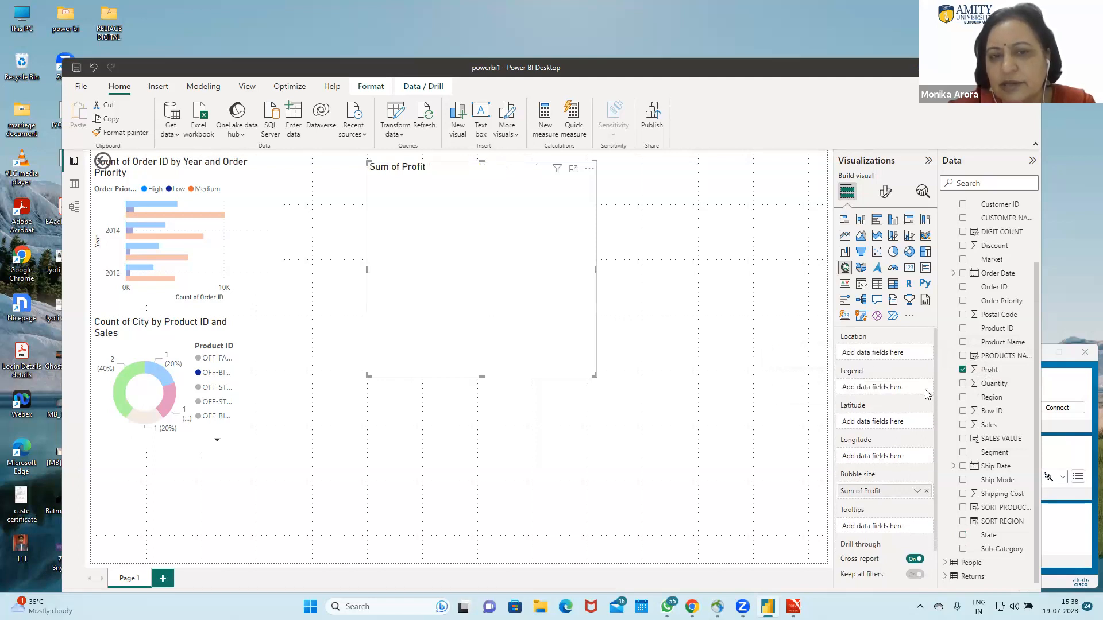
{"action": "left_click", "coordinate": [927, 491]}
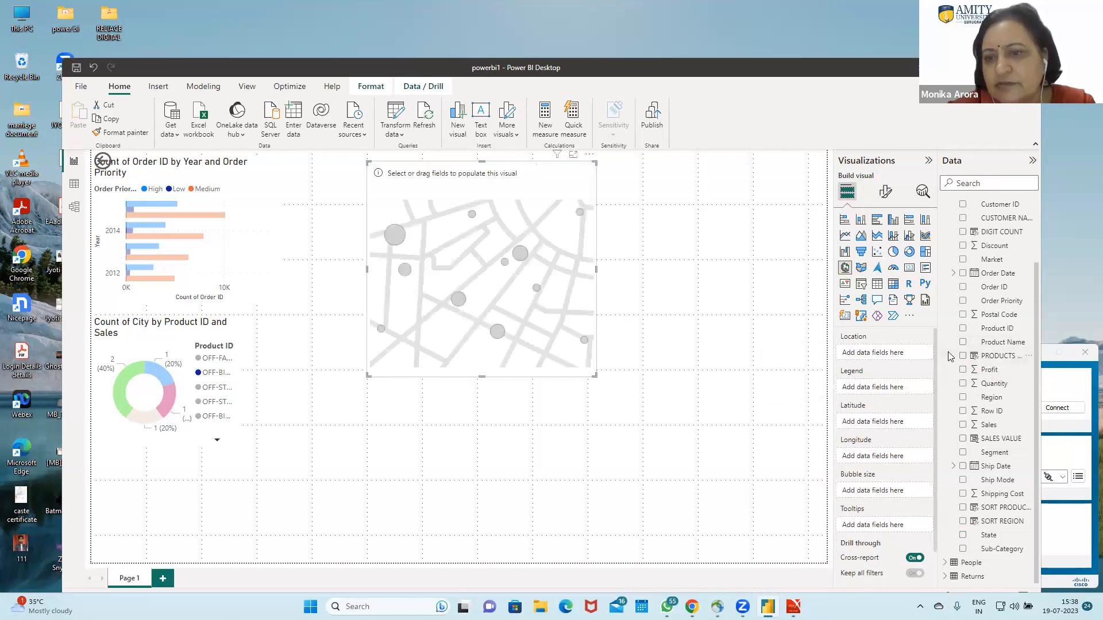
{"action": "left_click_drag", "start_coordinate": [990, 539], "coordinate": [549, 287]}
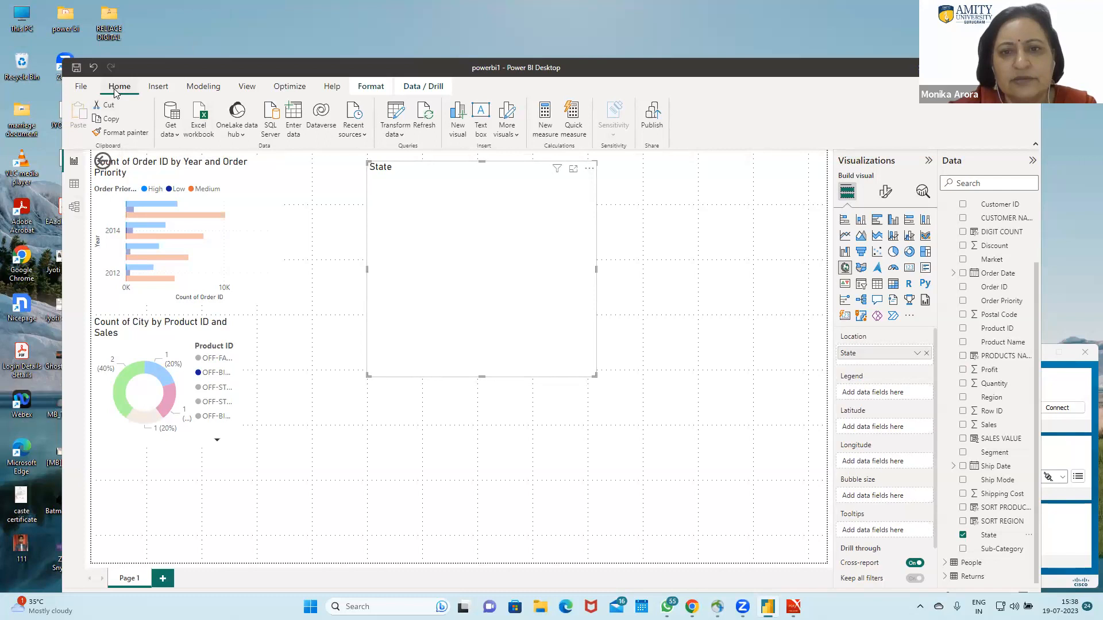
Step: Save the powerbi1 report
{"action": "left_click", "coordinate": [81, 87]}
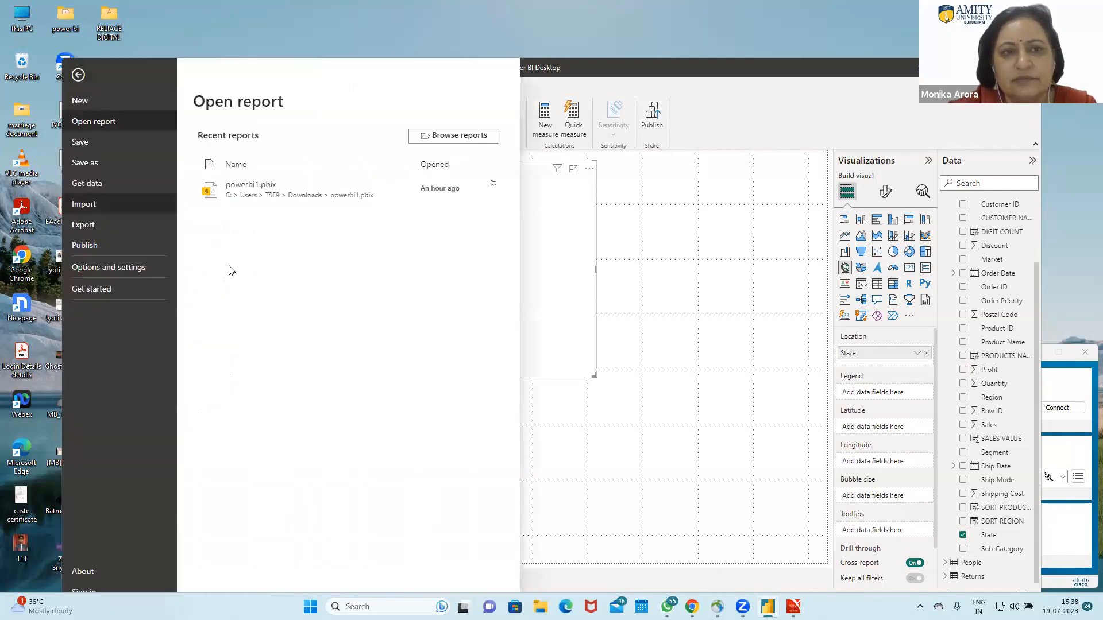
{"action": "left_click", "coordinate": [121, 147]}
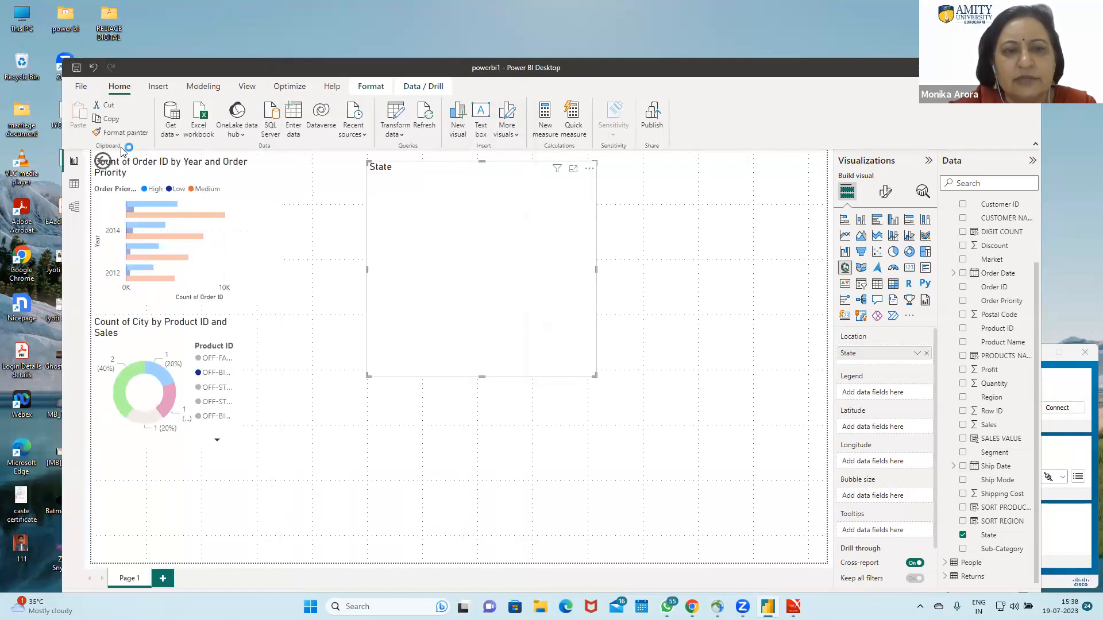
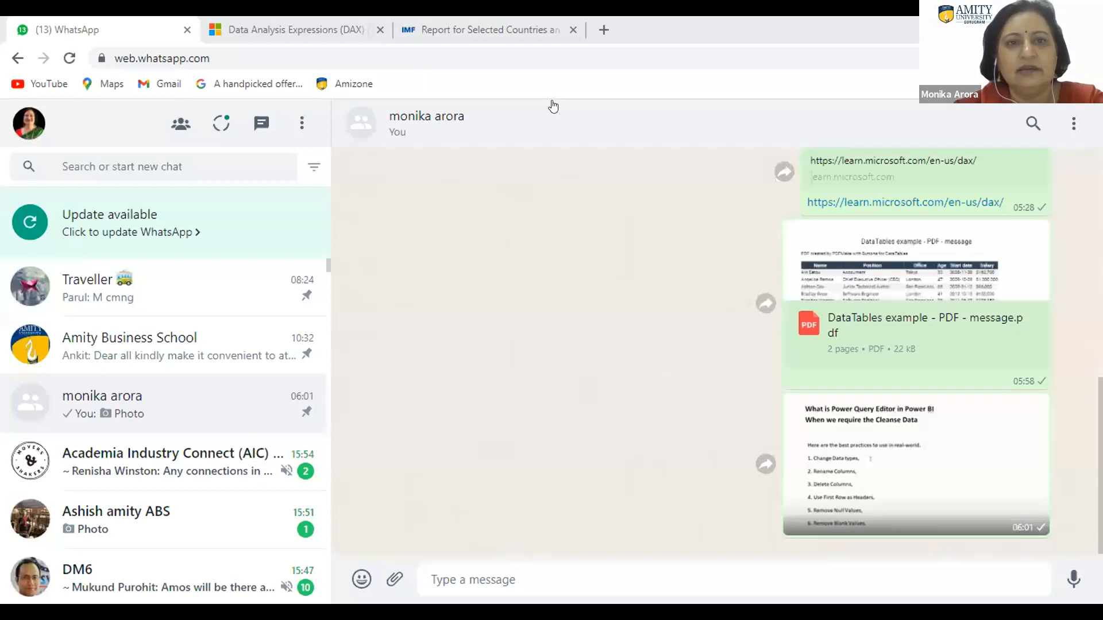
Step: Switch to the DAX reference page in the browser and search all of Microsoft Learn for "calendar"
{"action": "left_click", "coordinate": [493, 31]}
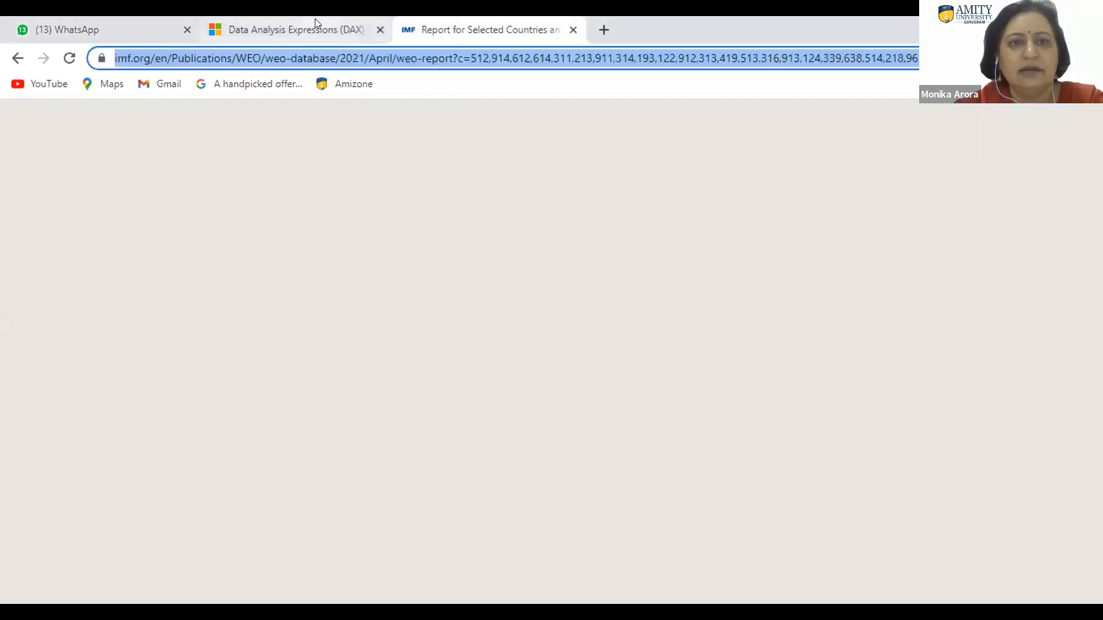
{"action": "left_click", "coordinate": [315, 23]}
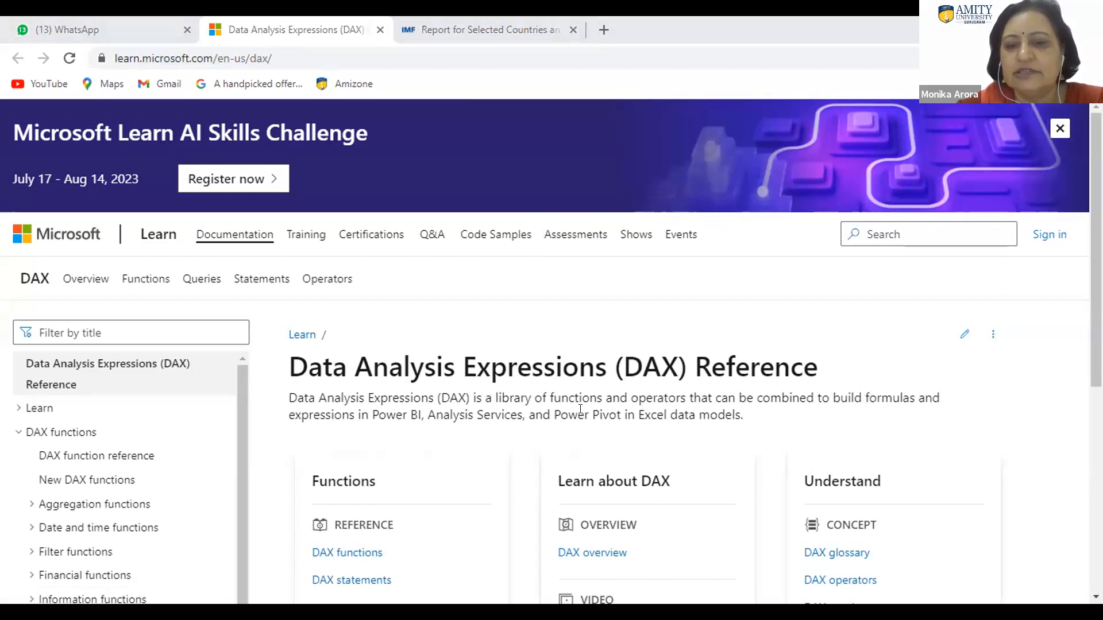
{"action": "left_click", "coordinate": [871, 233]}
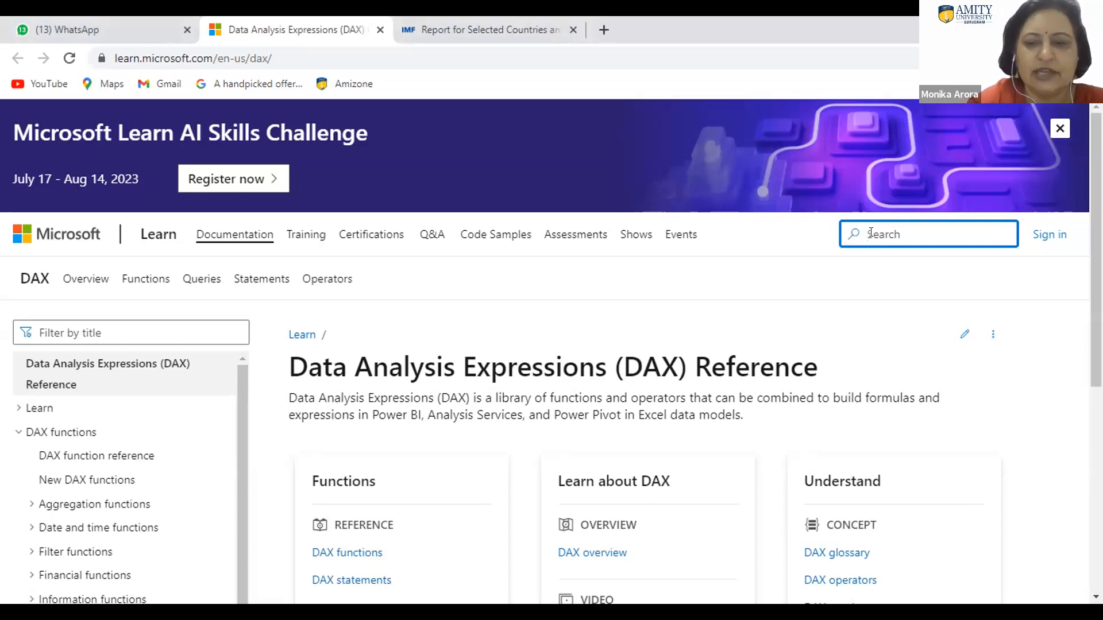
{"action": "type", "text": "ca"}
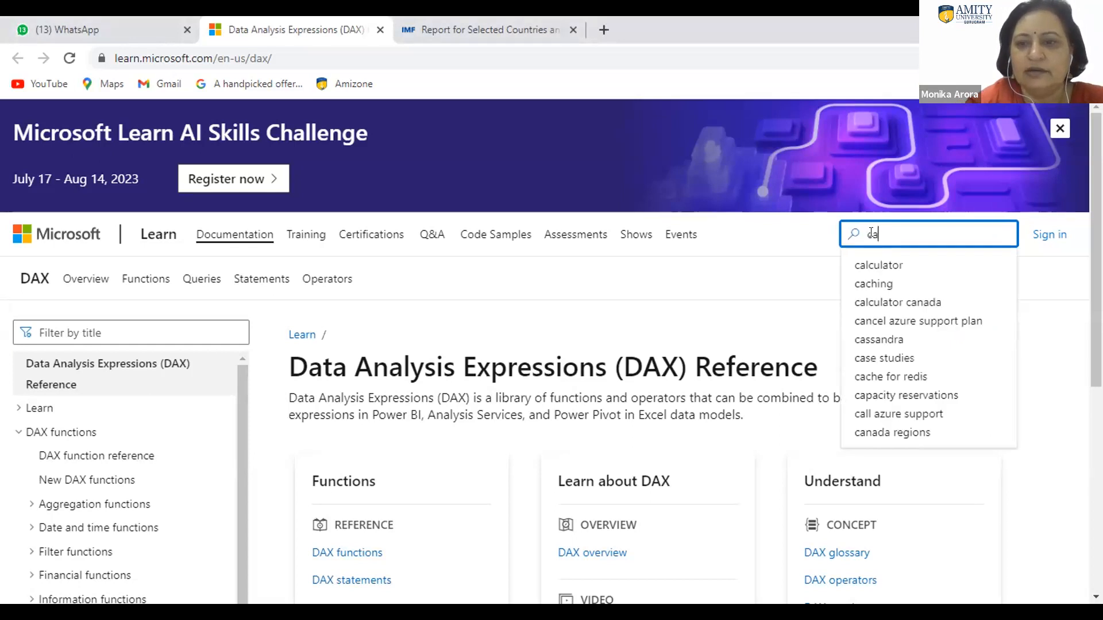
{"action": "type", "text": "lec"}
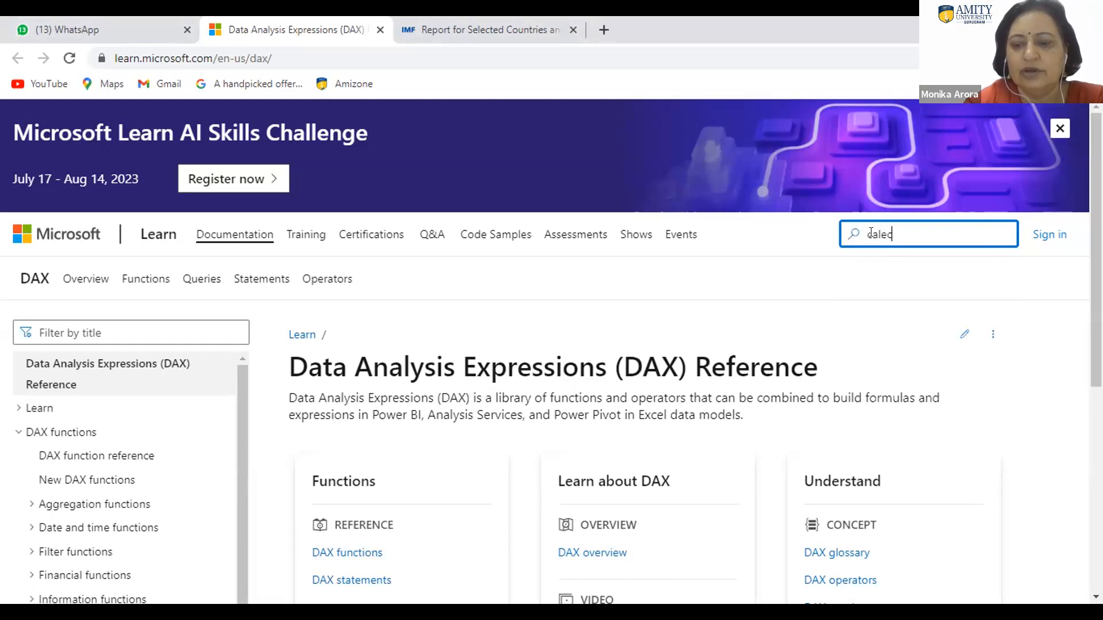
{"action": "key", "text": "BackSpace"}
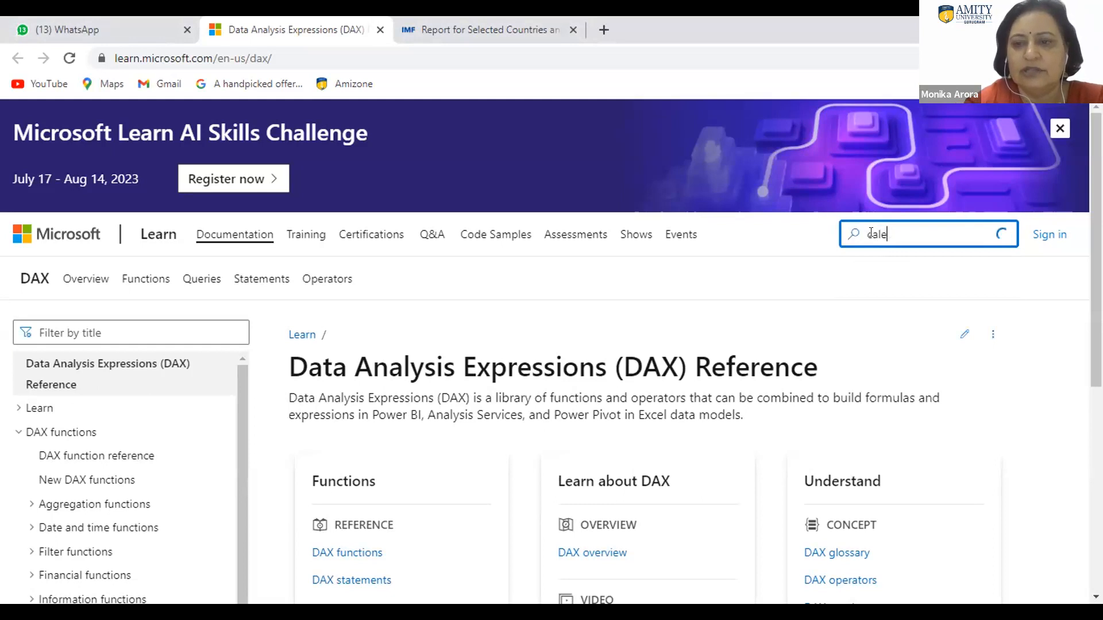
{"action": "type", "text": "d"}
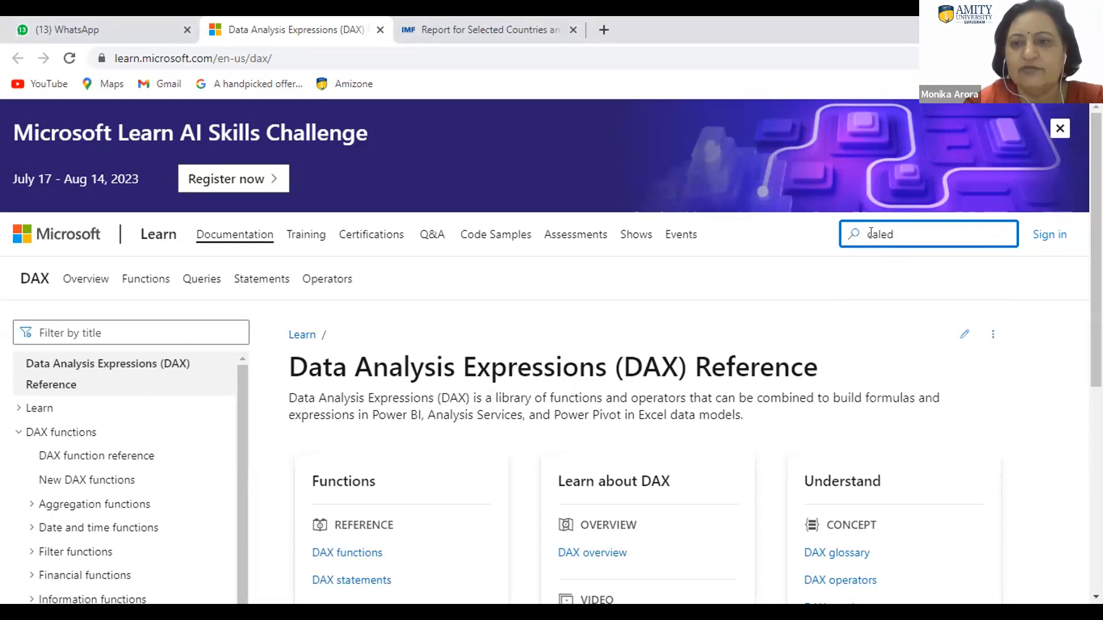
{"action": "key", "text": "BackSpace"}
{"action": "type", "text": "ndar"}
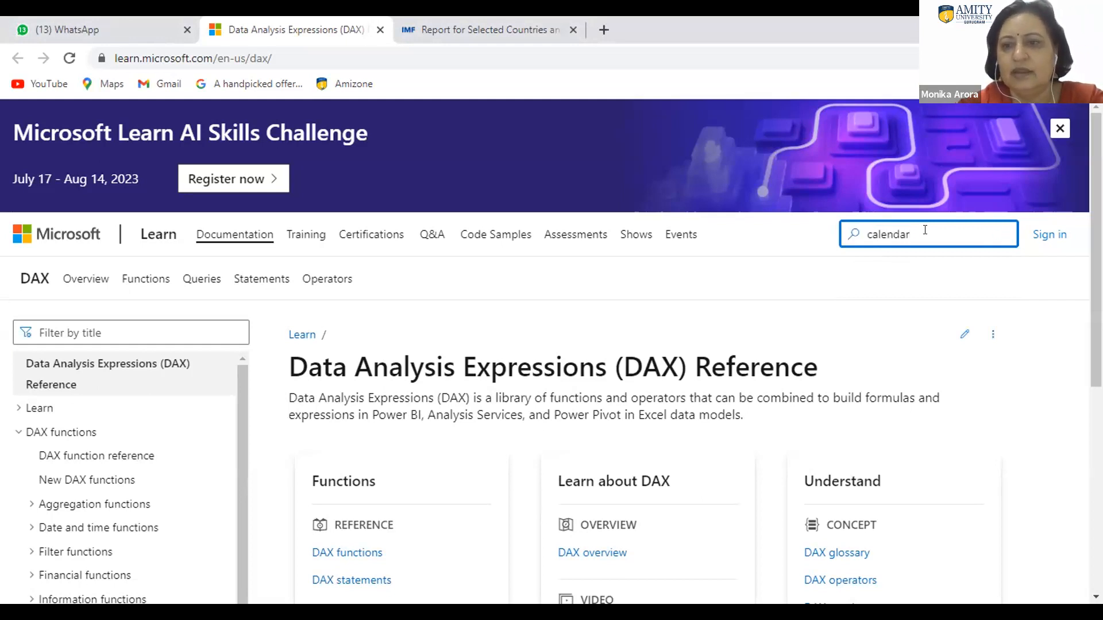
{"action": "key", "text": "Return"}
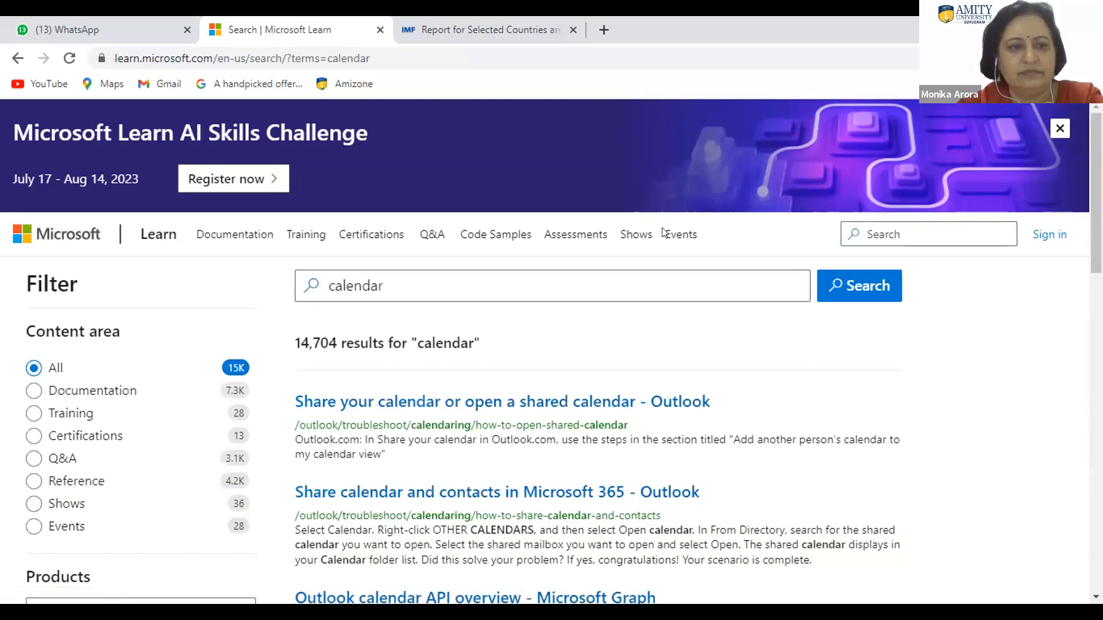
Step: Return to the DAX reference, filter its table of contents by "calendar" and open the CALENDAR function article
{"action": "left_click", "coordinate": [18, 58]}
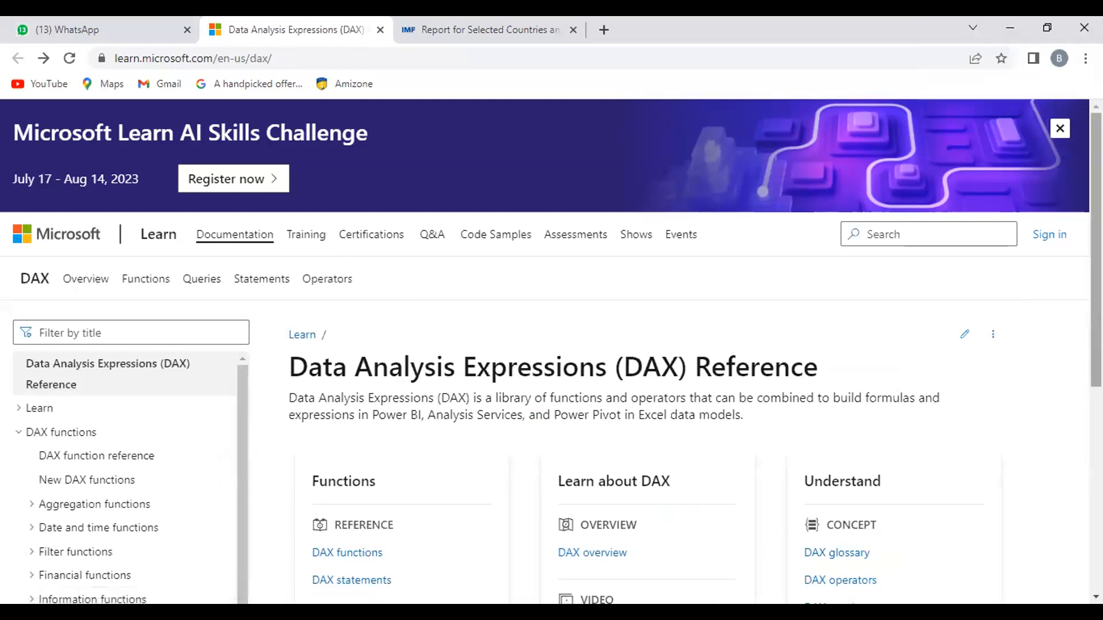
{"action": "scroll", "coordinate": [291, 241], "scroll_direction": "down", "scroll_amount": 1}
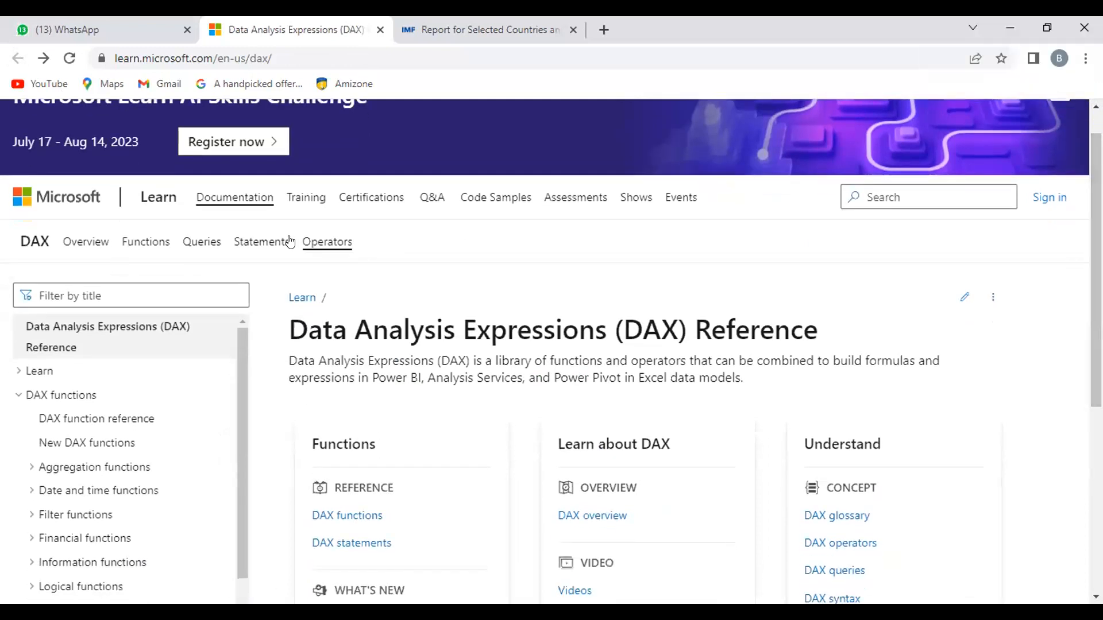
{"action": "left_click", "coordinate": [58, 296]}
{"action": "type", "text": "calendar"}
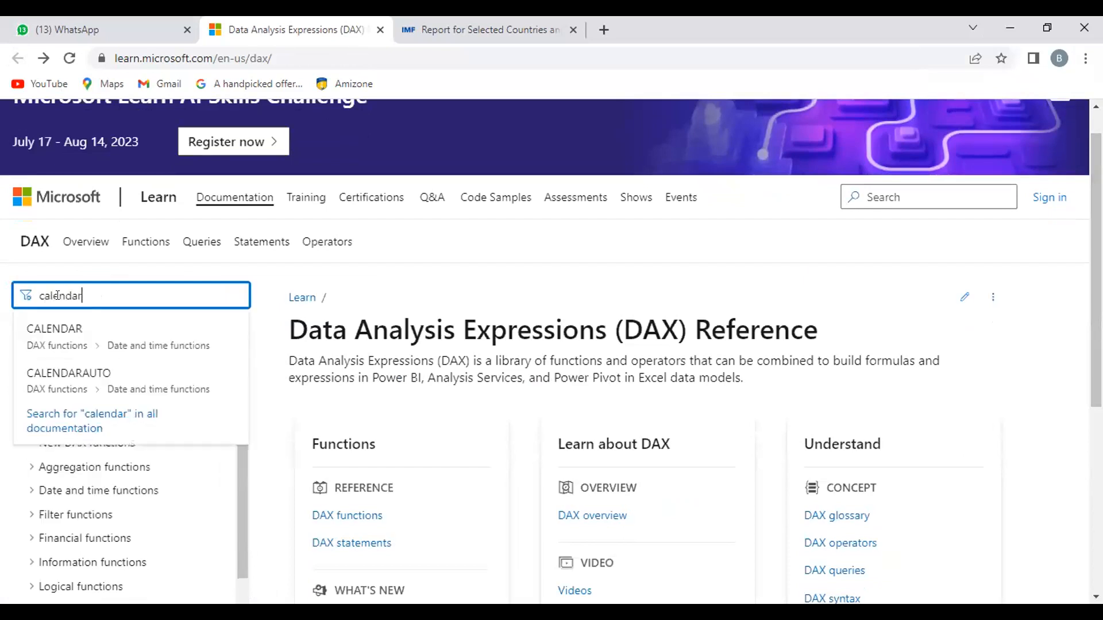
{"action": "left_click", "coordinate": [109, 344]}
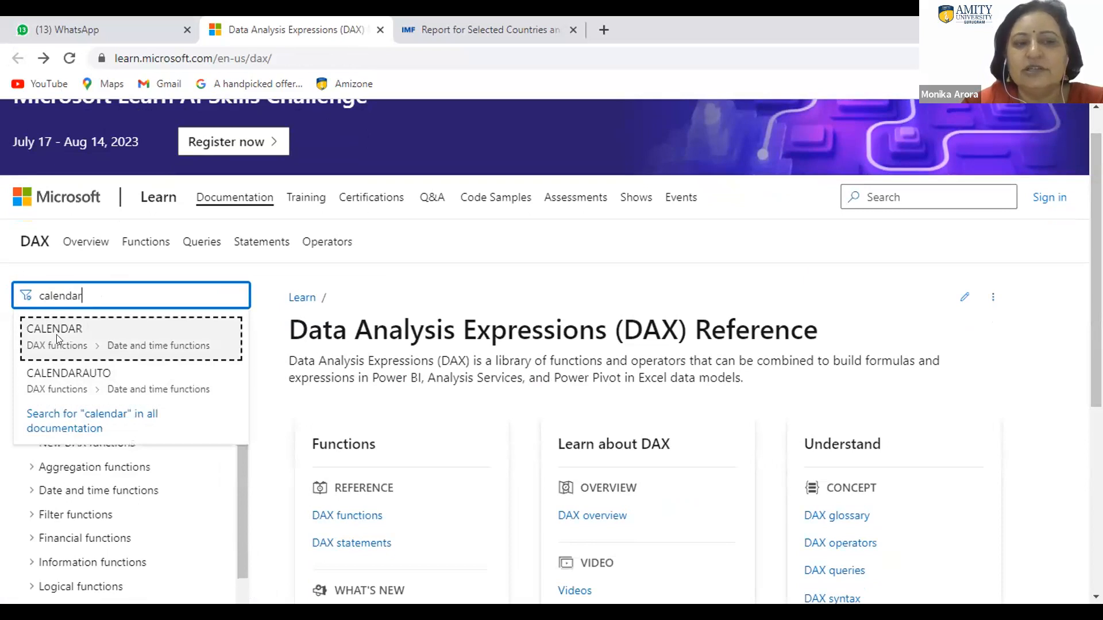
{"action": "left_click", "coordinate": [147, 333]}
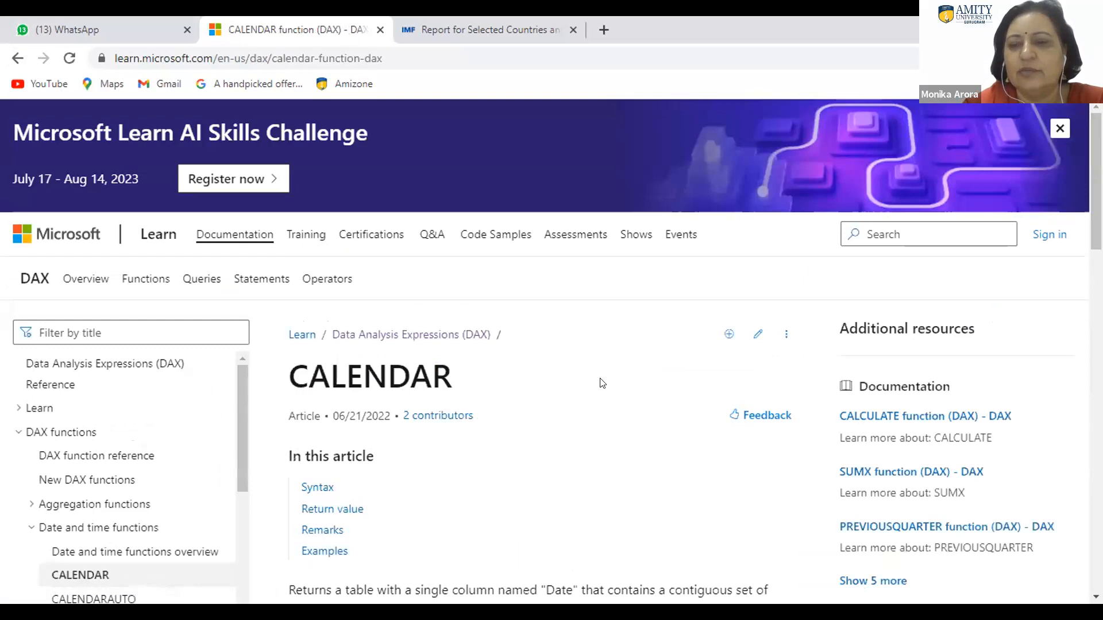
Step: Read through the CALENDAR article's syntax, parameters, return value, remarks and examples
{"action": "scroll", "coordinate": [545, 350], "scroll_direction": "down", "scroll_amount": 3}
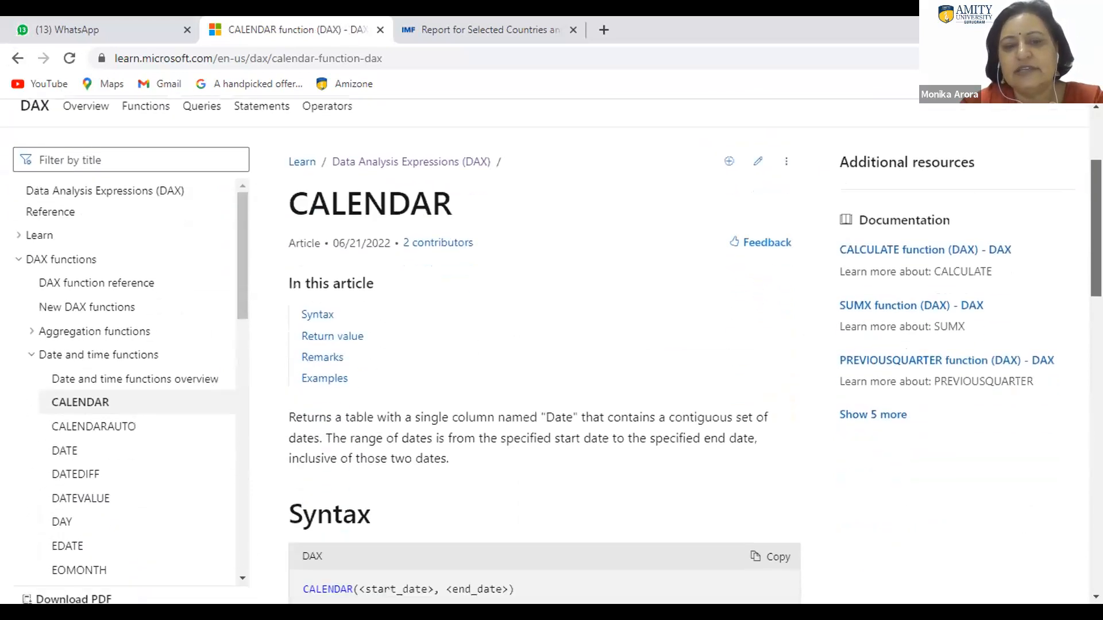
{"action": "scroll", "coordinate": [486, 271], "scroll_direction": "down", "scroll_amount": 4}
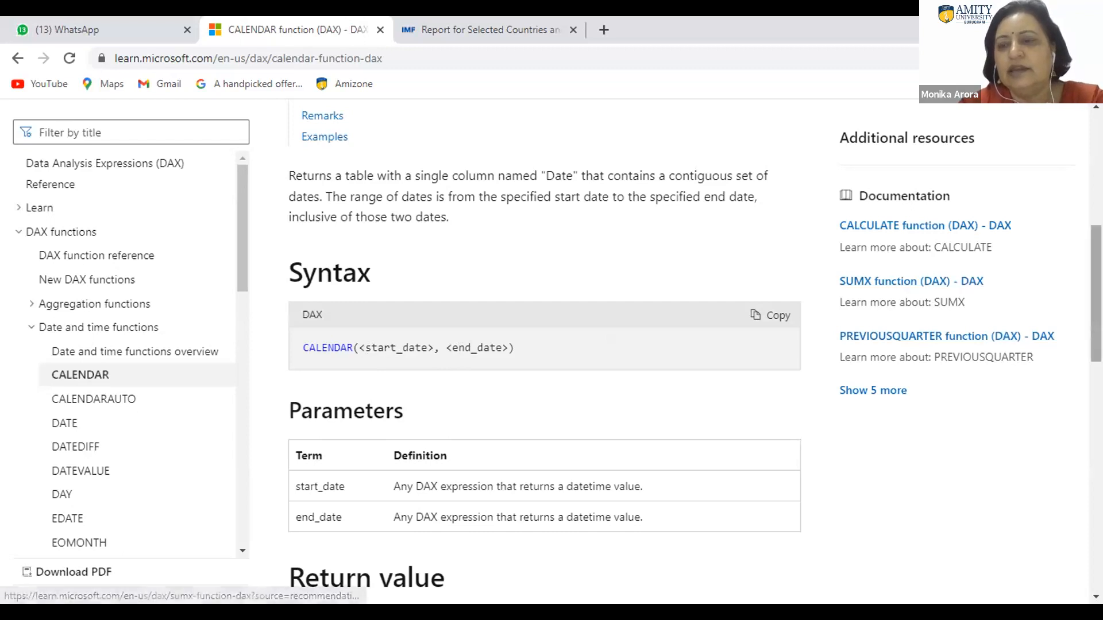
{"action": "scroll", "coordinate": [545, 345], "scroll_direction": "down", "scroll_amount": 5}
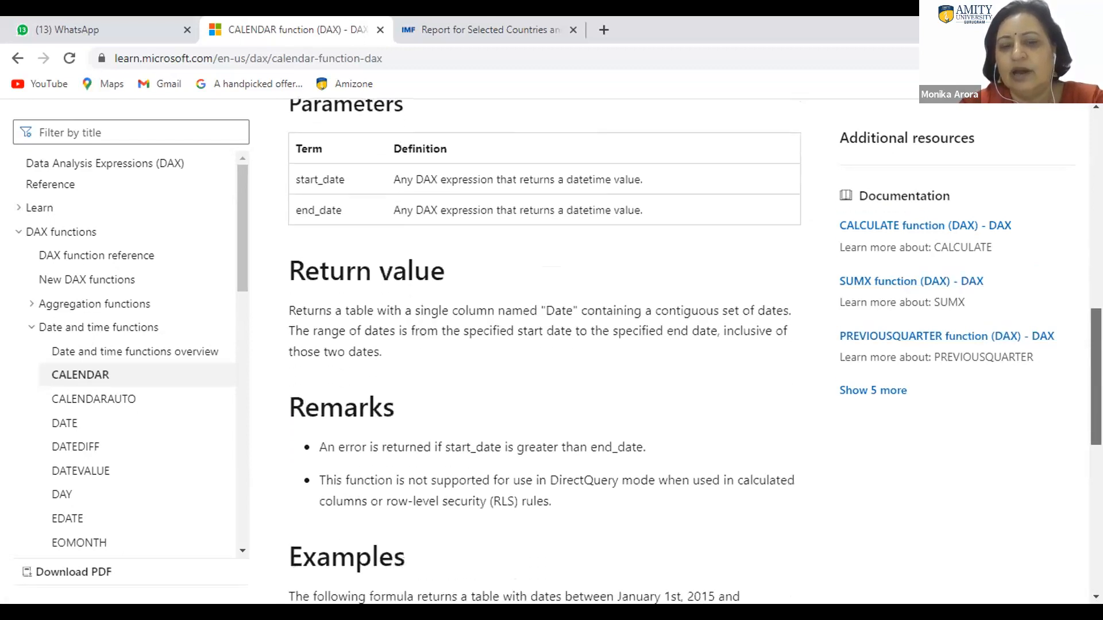
{"action": "scroll", "coordinate": [545, 344], "scroll_direction": "down", "scroll_amount": 4}
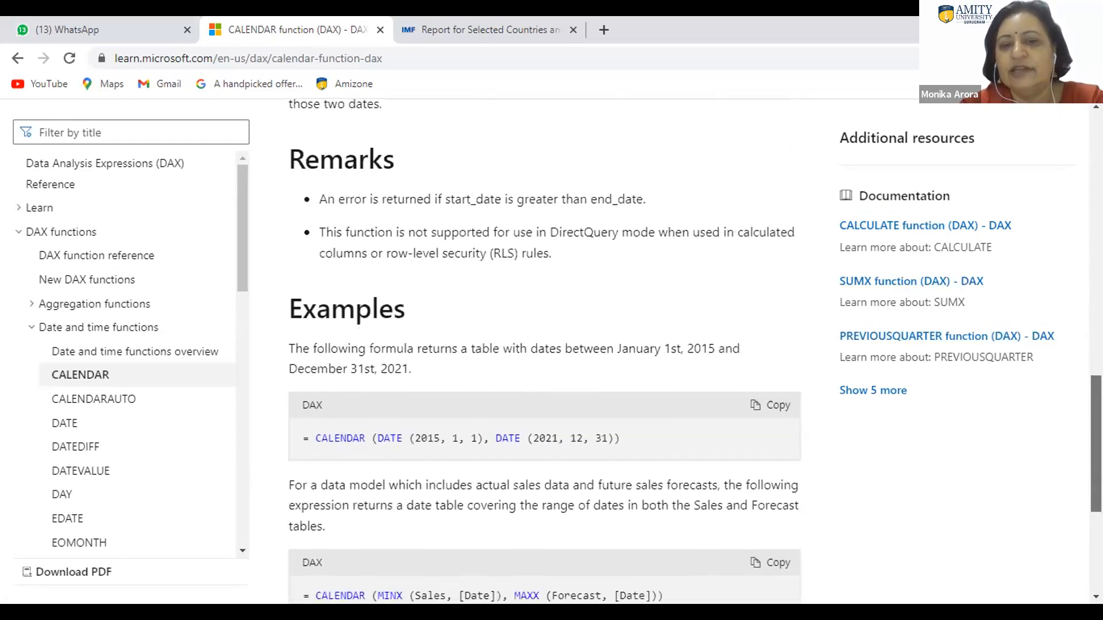
{"action": "left_click_drag", "start_coordinate": [1096, 444], "coordinate": [1096, 455]}
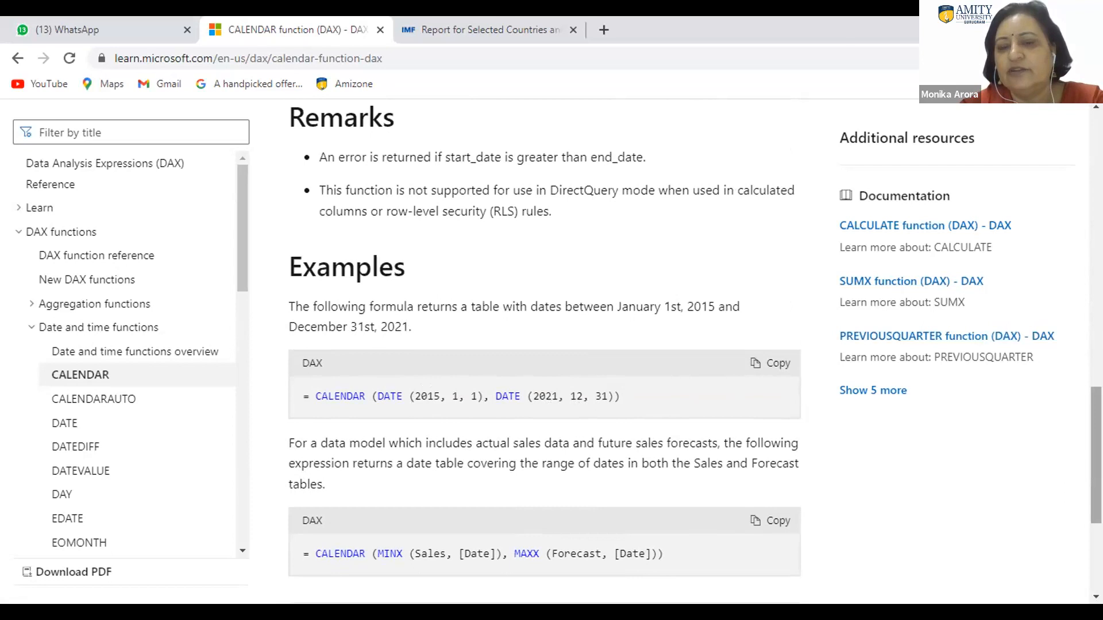
{"action": "right_click", "coordinate": [1096, 412]}
{"action": "left_click_drag", "start_coordinate": [1096, 422], "coordinate": [1096, 456]}
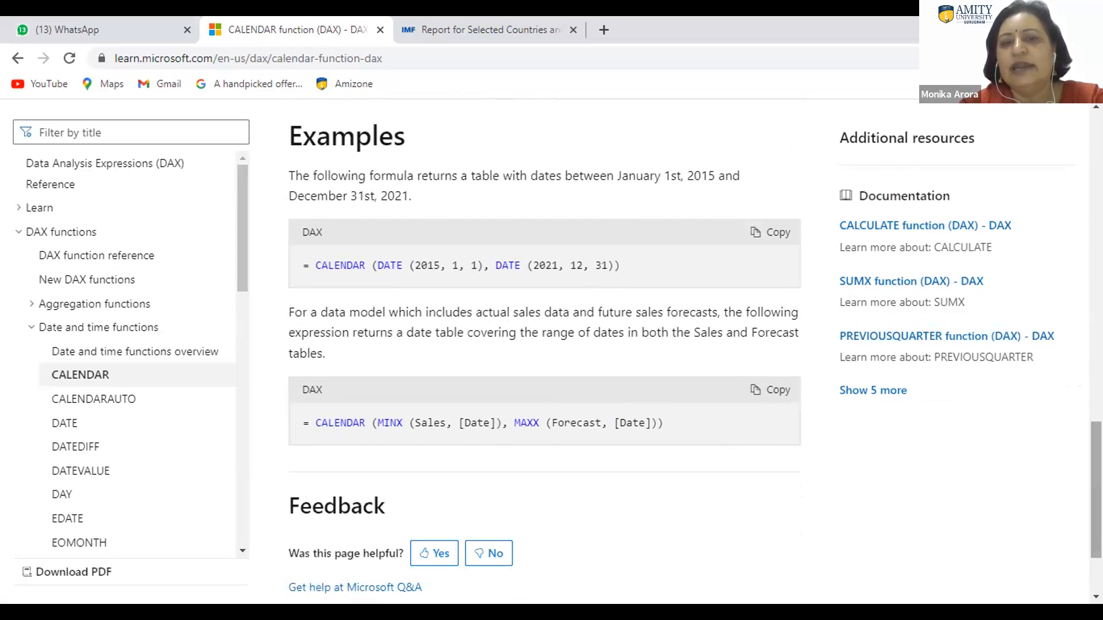
{"action": "right_click", "coordinate": [852, 144]}
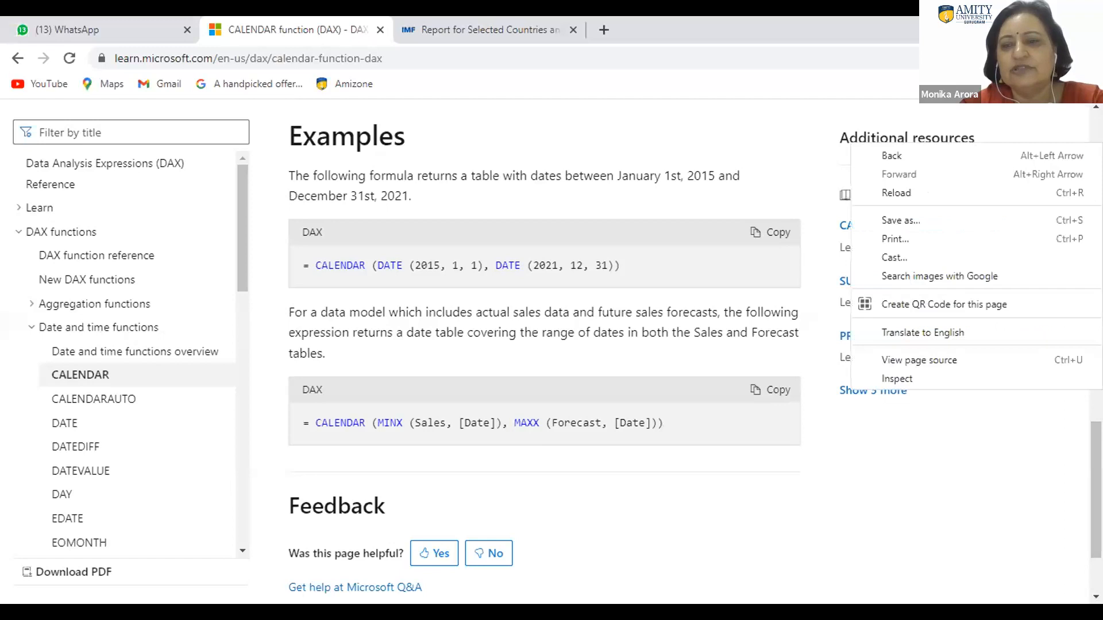
{"action": "scroll", "coordinate": [544, 345], "scroll_direction": "up", "scroll_amount": 5}
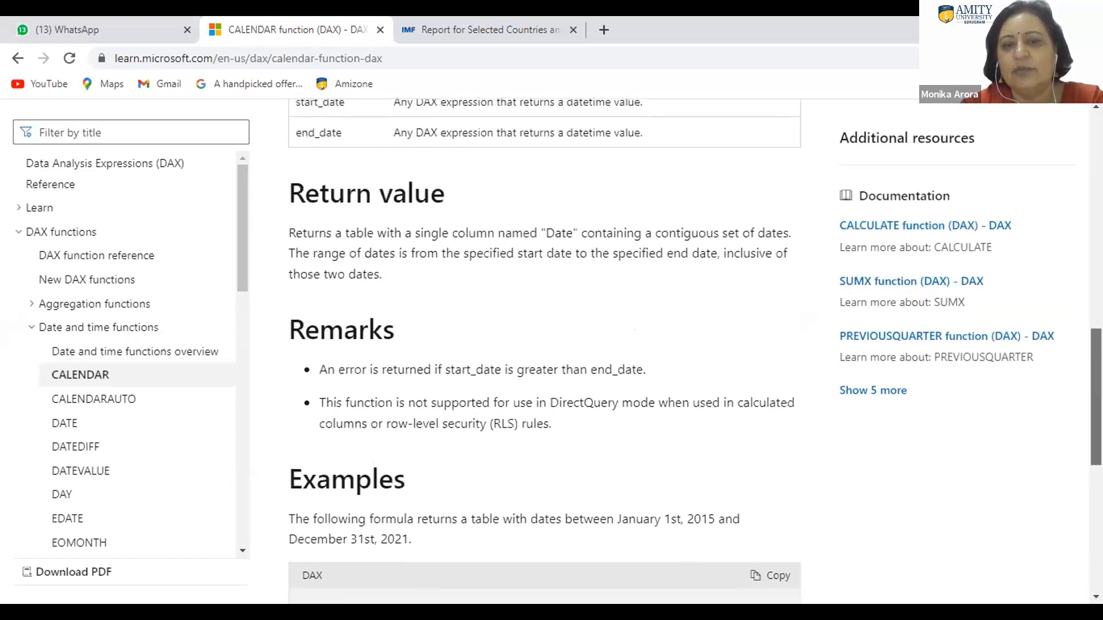
{"action": "scroll", "coordinate": [1080, 353], "scroll_direction": "up", "scroll_amount": 2}
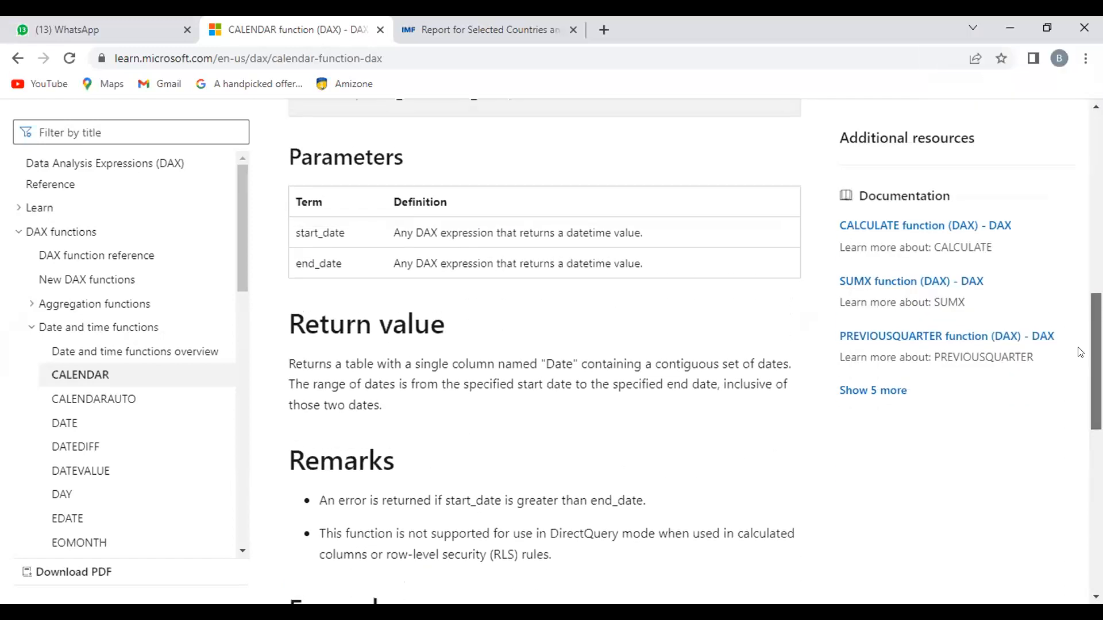
{"action": "scroll", "coordinate": [1077, 287], "scroll_direction": "up", "scroll_amount": 4}
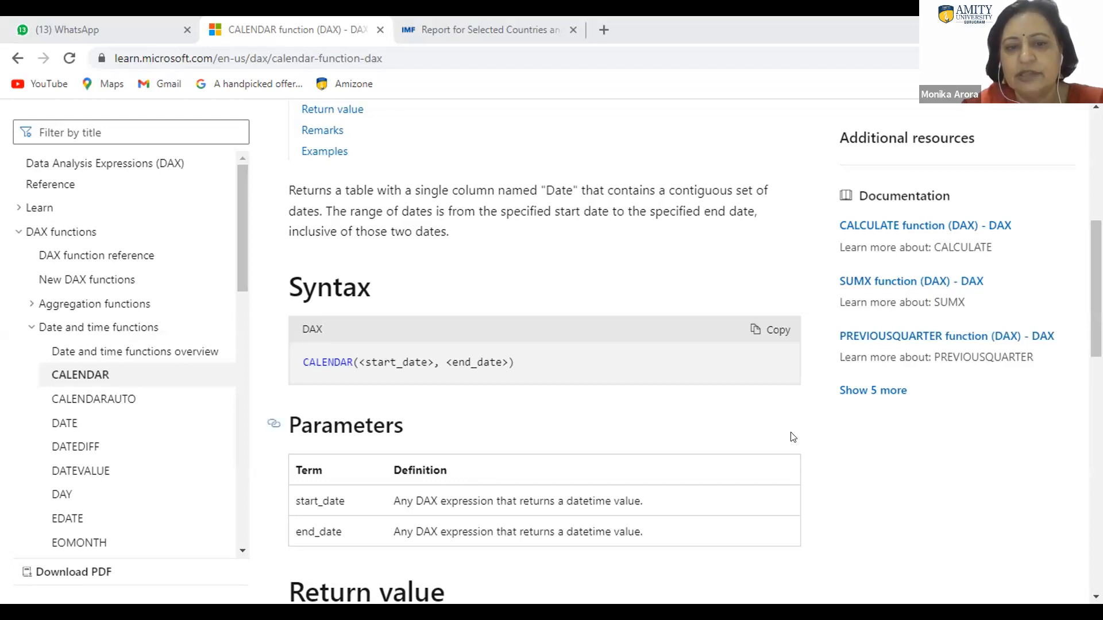
Step: Review the CALENDAR article's examples and highlight the formula = CALENDAR (DATE (2015, 1, 1), DATE (2021, 12, 31))
{"action": "scroll", "coordinate": [545, 351], "scroll_direction": "down", "scroll_amount": 10}
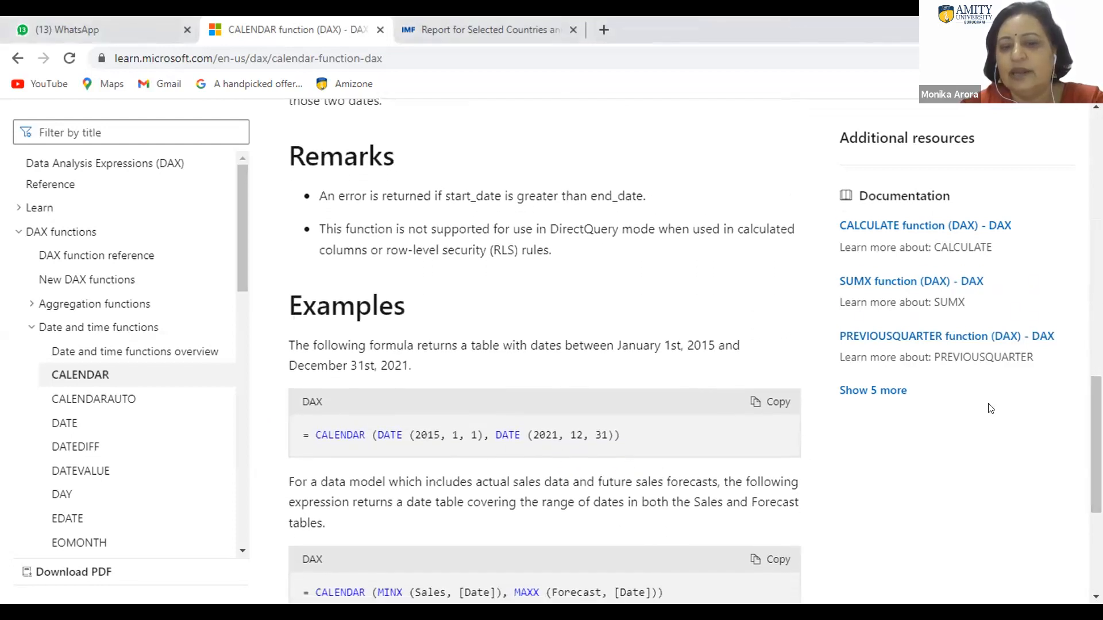
{"action": "scroll", "coordinate": [1095, 396], "scroll_direction": "down", "scroll_amount": 1}
{"action": "scroll", "coordinate": [1095, 397], "scroll_direction": "down", "scroll_amount": 5}
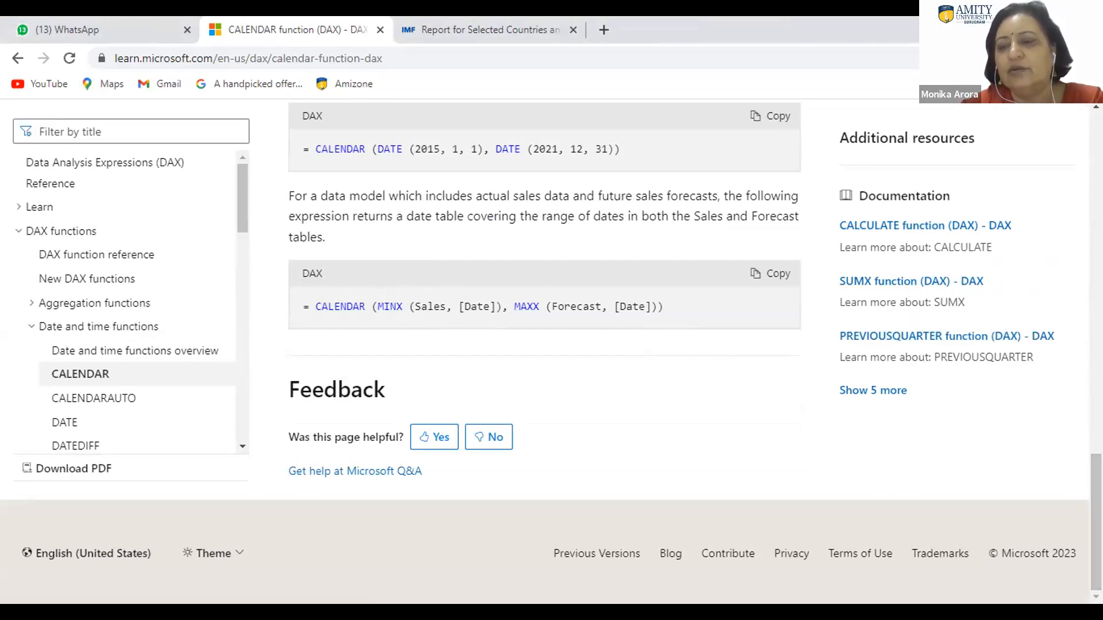
{"action": "right_click", "coordinate": [851, 174]}
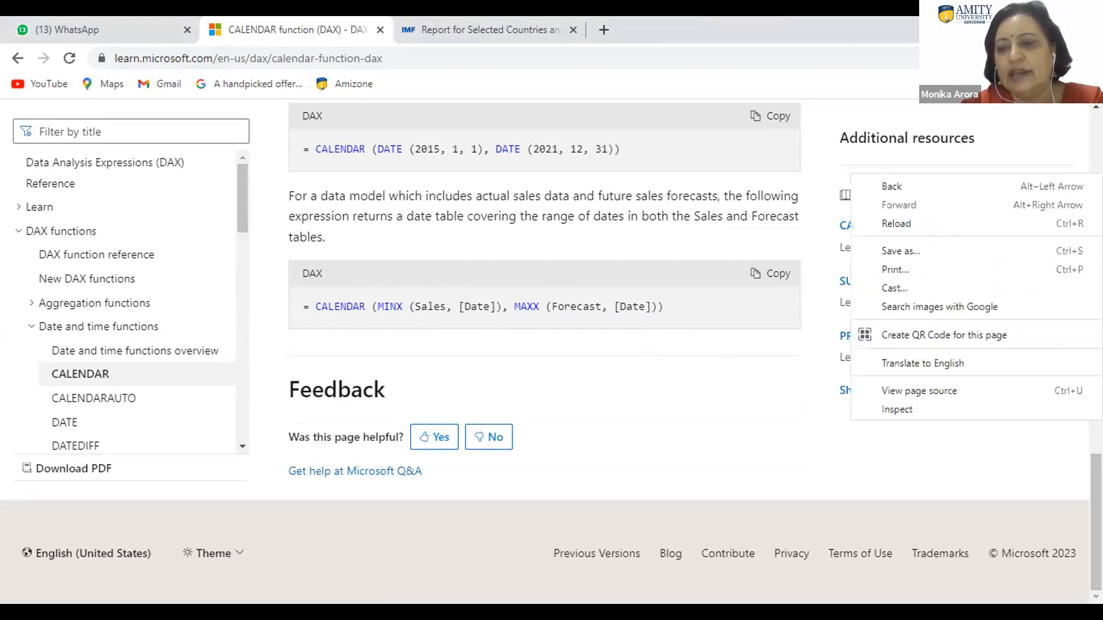
{"action": "left_click", "coordinate": [598, 362]}
{"action": "scroll", "coordinate": [545, 344], "scroll_direction": "up", "scroll_amount": 4}
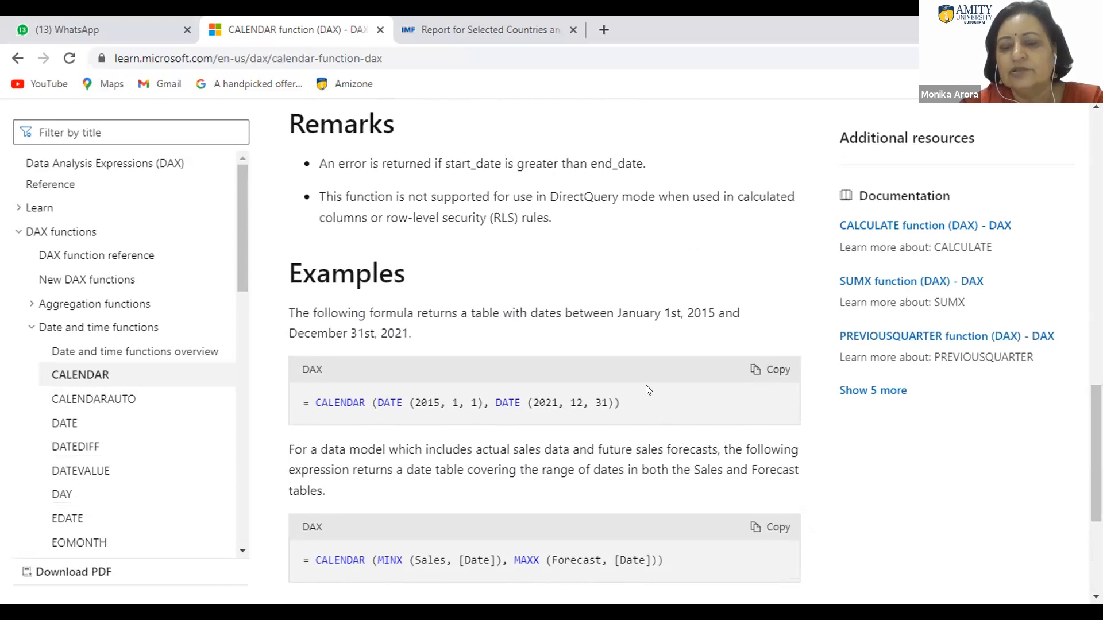
{"action": "left_click_drag", "start_coordinate": [622, 402], "coordinate": [316, 407]}
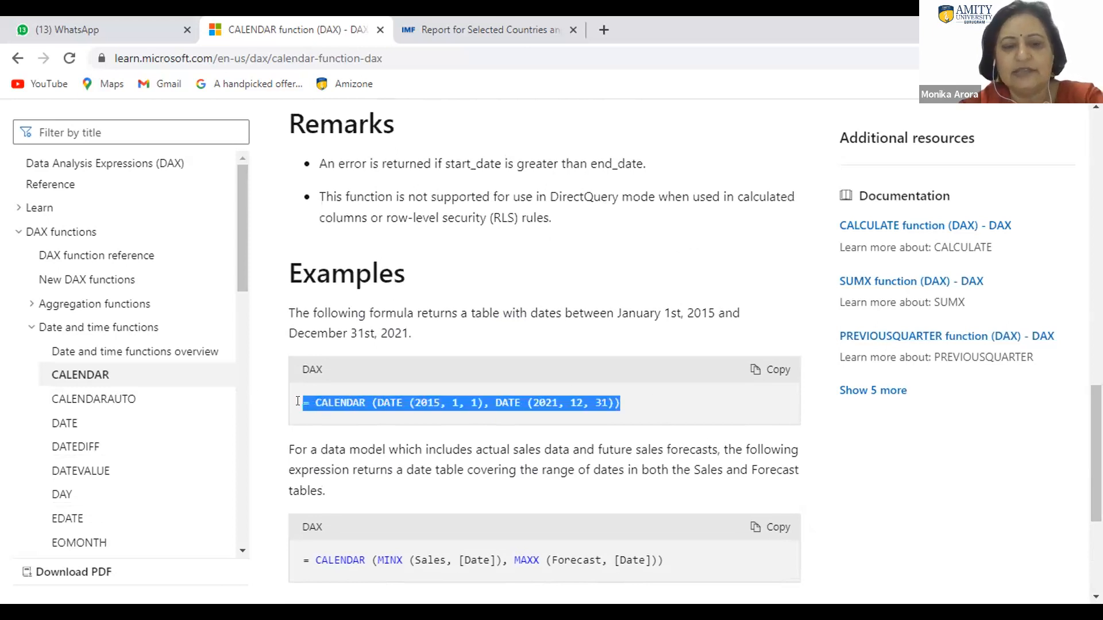
{"action": "left_click", "coordinate": [627, 404]}
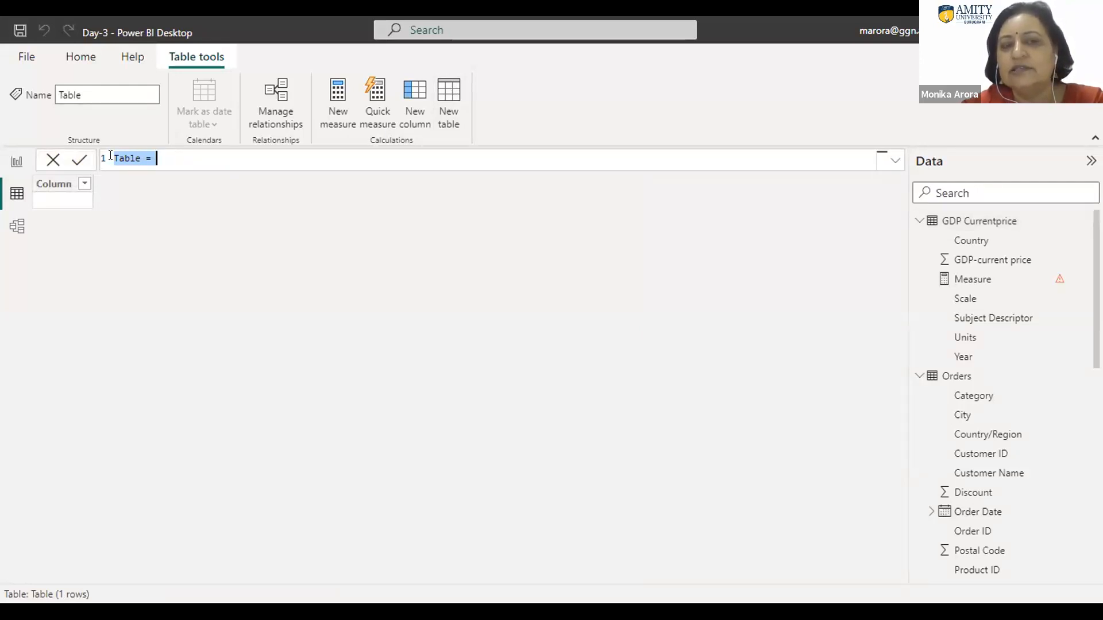
Step: Name the new table calendar and begin its formula with the CALENDAR function
{"action": "left_click", "coordinate": [165, 154]}
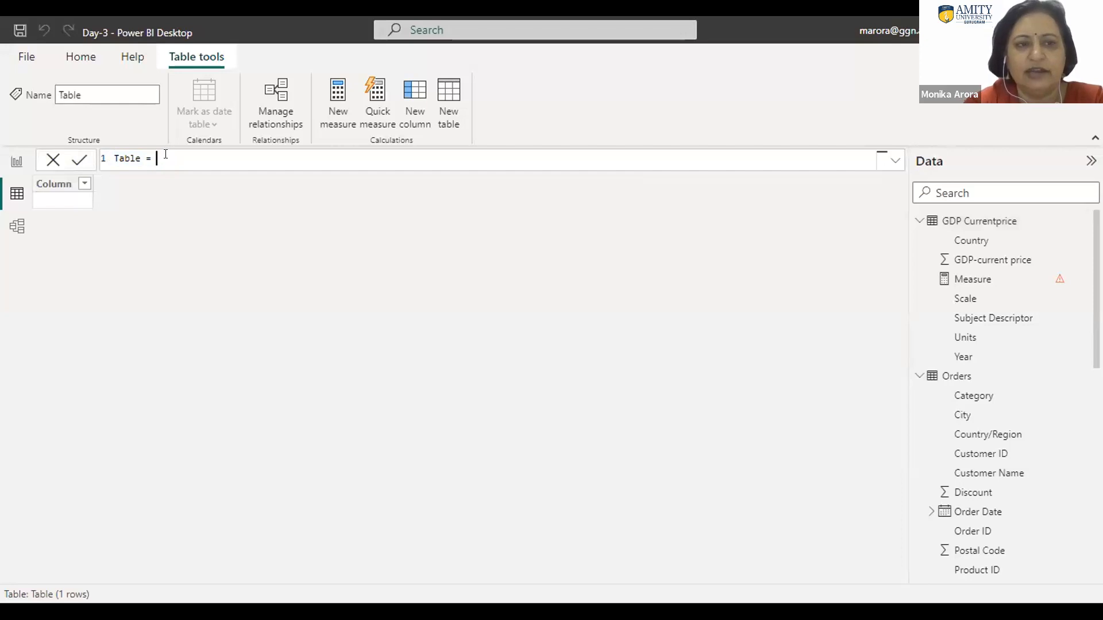
{"action": "type", "text": "c"}
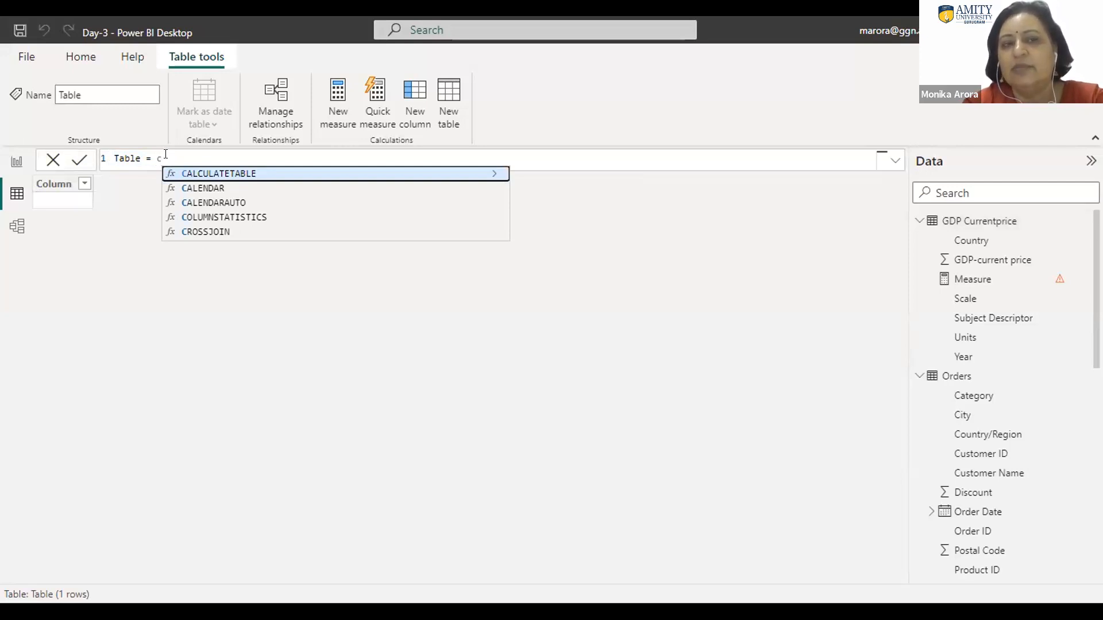
{"action": "left_click", "coordinate": [128, 158]}
{"action": "double_click", "coordinate": [127, 157]}
{"action": "type", "text": "calenda"}
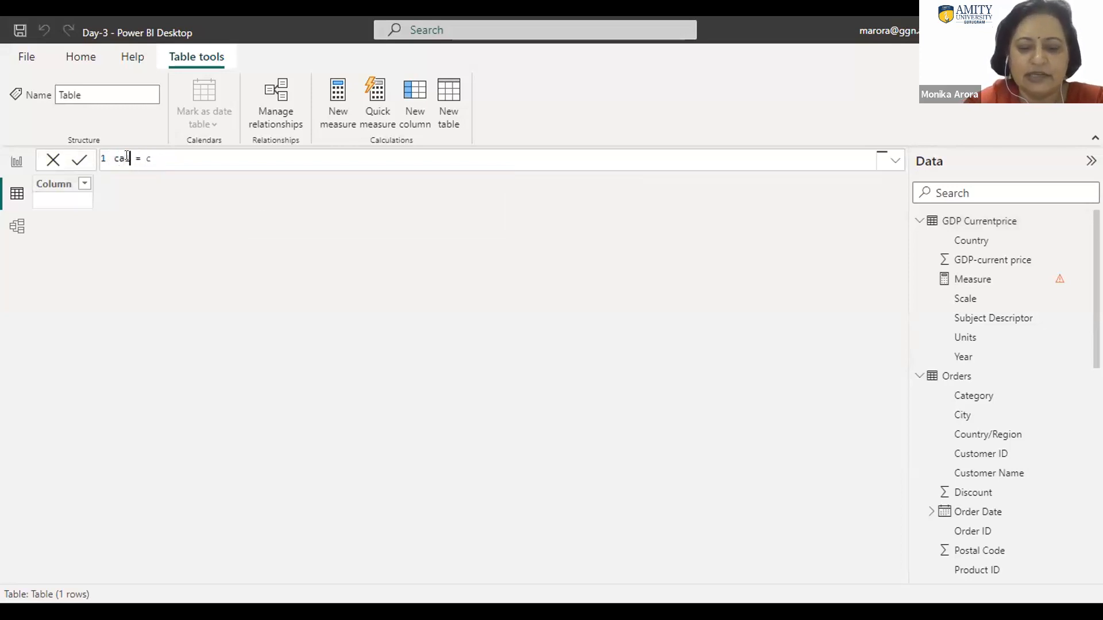
{"action": "type", "text": "r = c"}
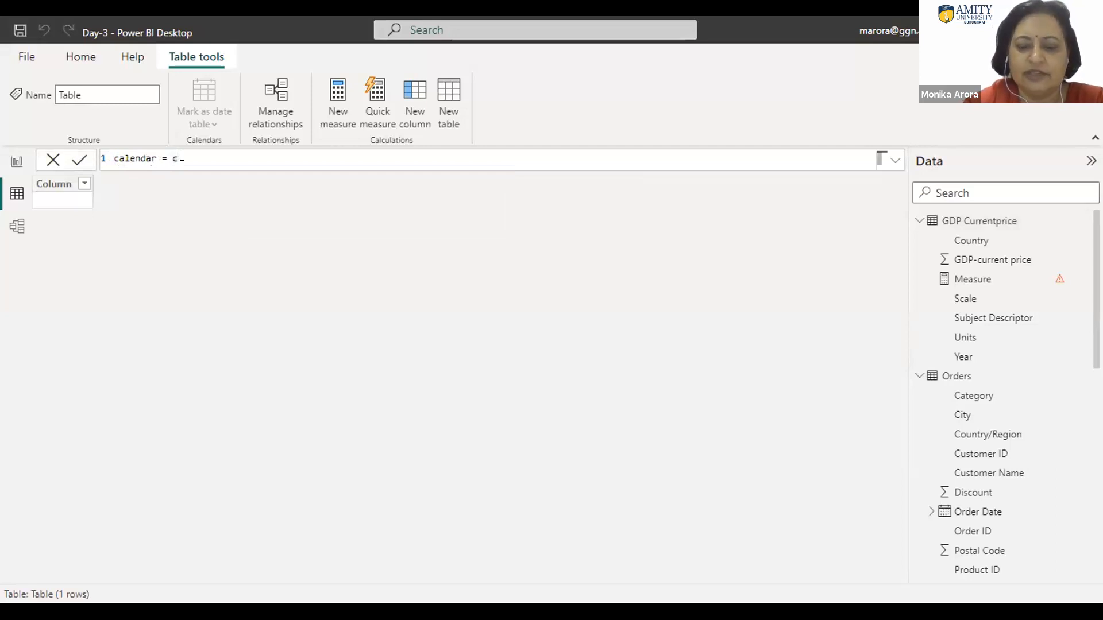
{"action": "type", "text": "al"}
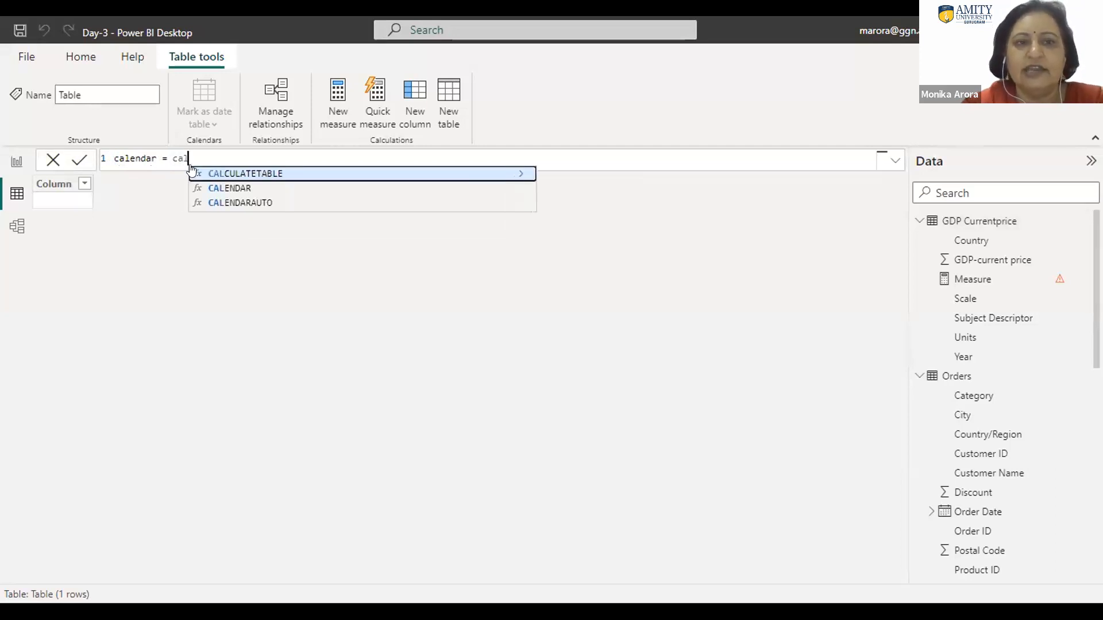
{"action": "left_click", "coordinate": [226, 188]}
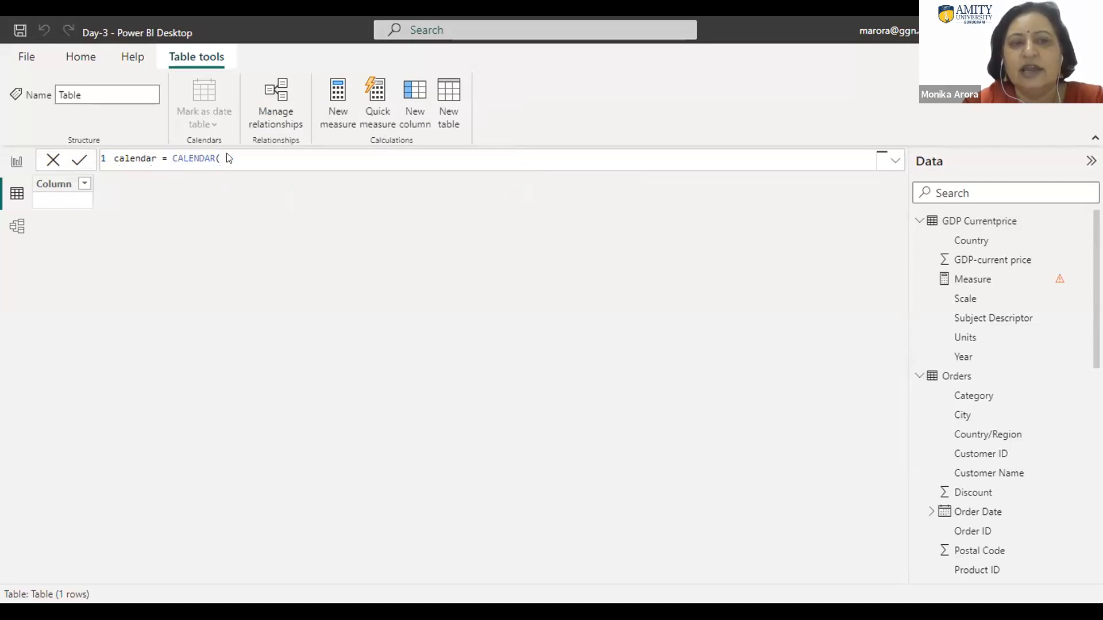
{"action": "key", "text": "Return"}
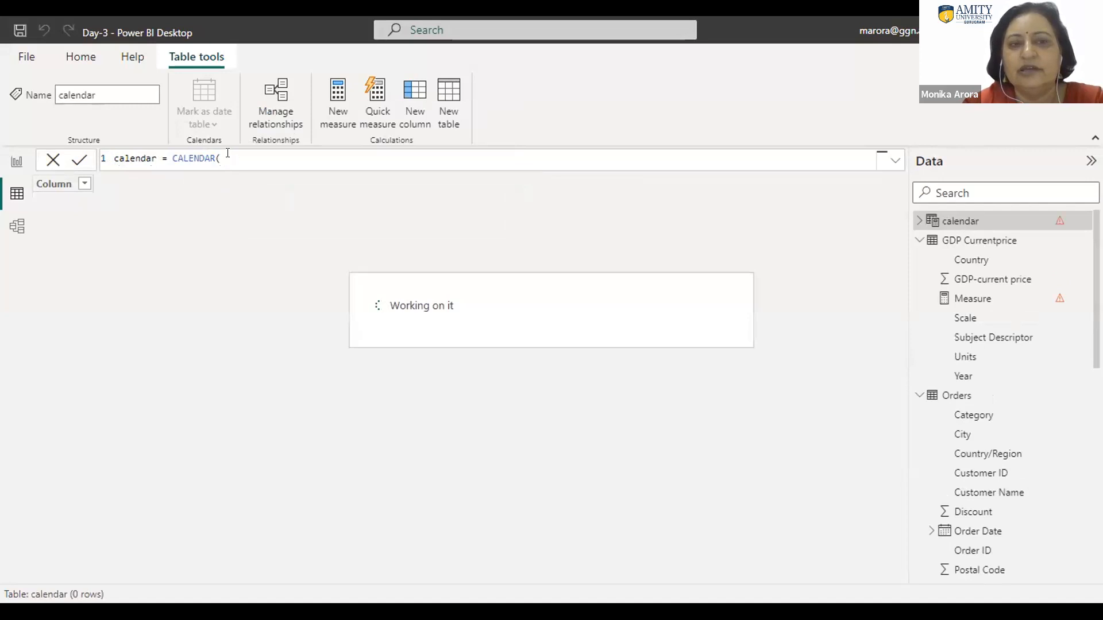
Step: Paste the copied example into the formula and trim the duplicates, leaving CALENDAR(DATE (2015, 1, 1), DATE (2021, 12, 31))
{"action": "left_click", "coordinate": [221, 158]}
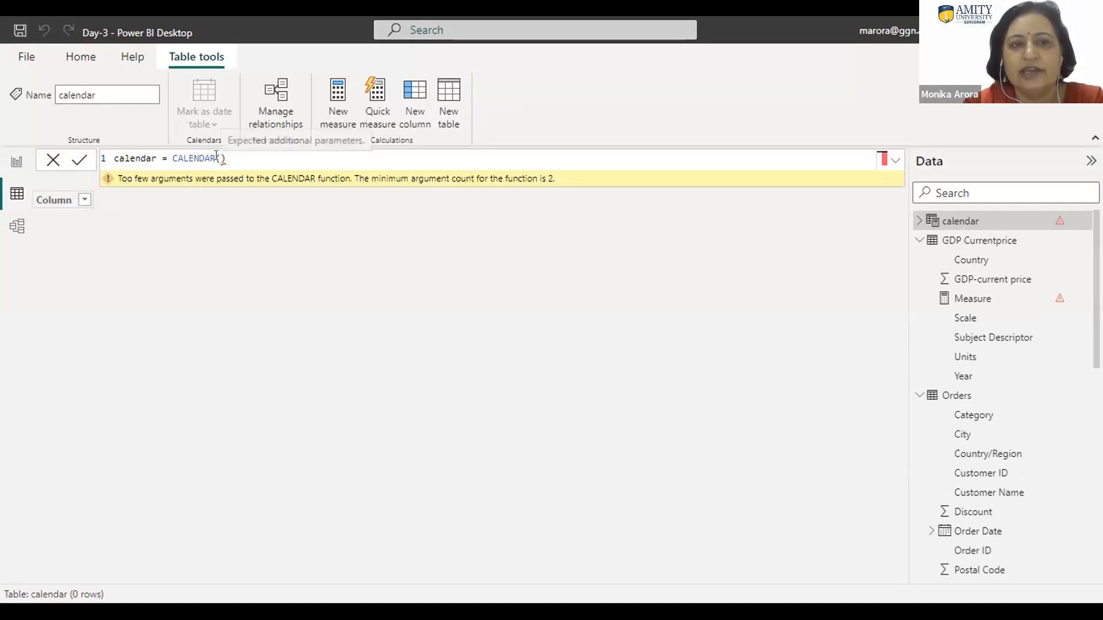
{"action": "type", "text": "= CALENDAR (DATE (2015, 1, 1), DATE (2021, 12, 31))"}
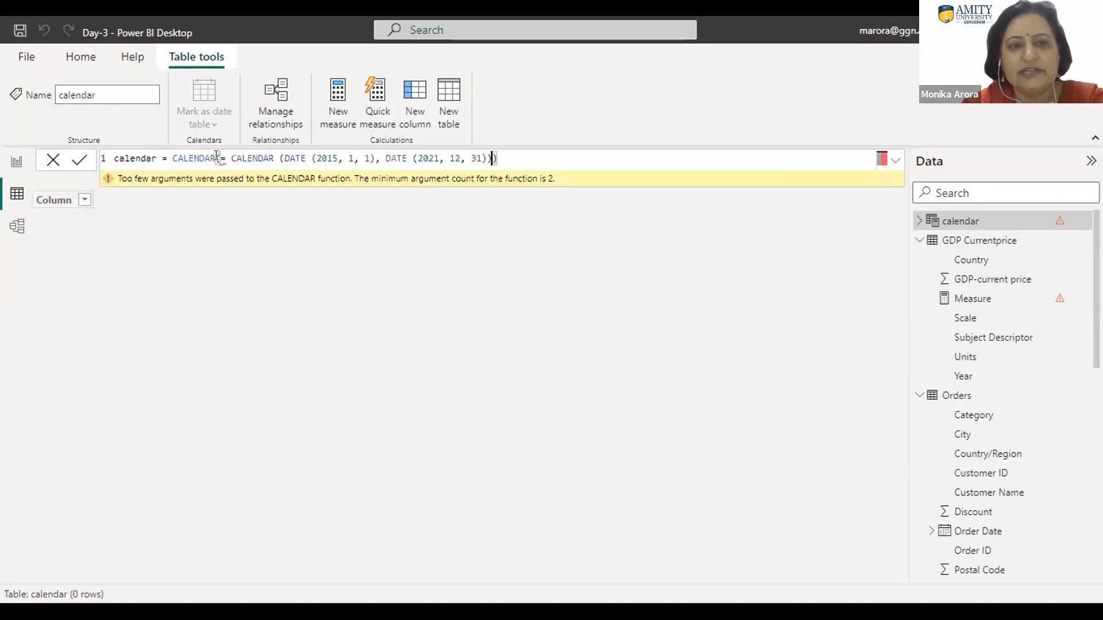
{"action": "left_click_drag", "start_coordinate": [277, 156], "coordinate": [218, 157]}
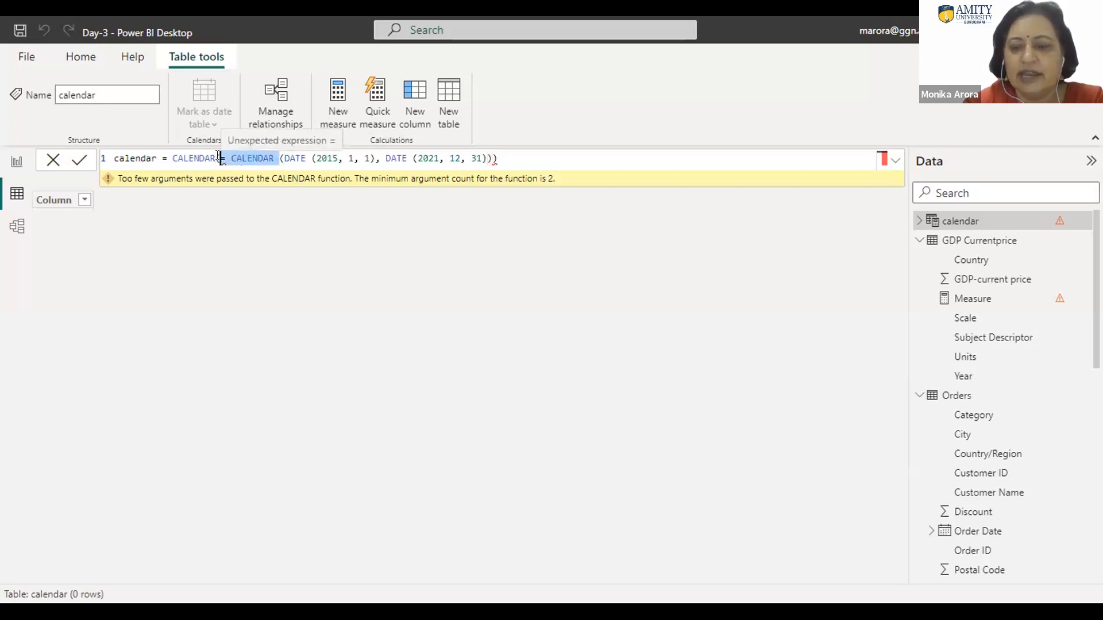
{"action": "key", "text": "BackSpace"}
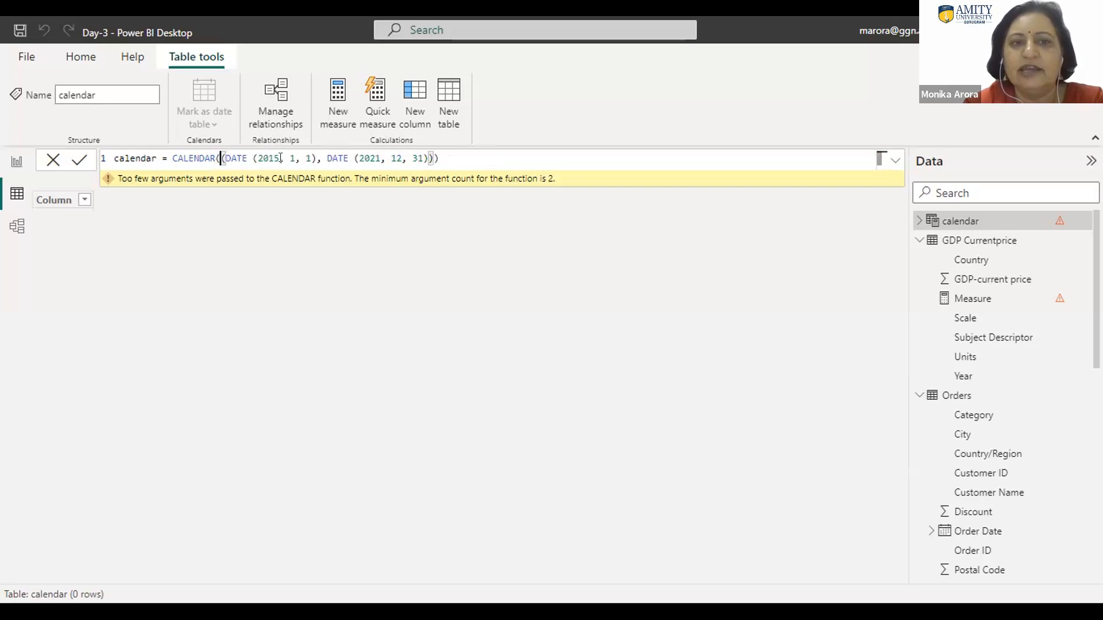
{"action": "key", "text": "Delete"}
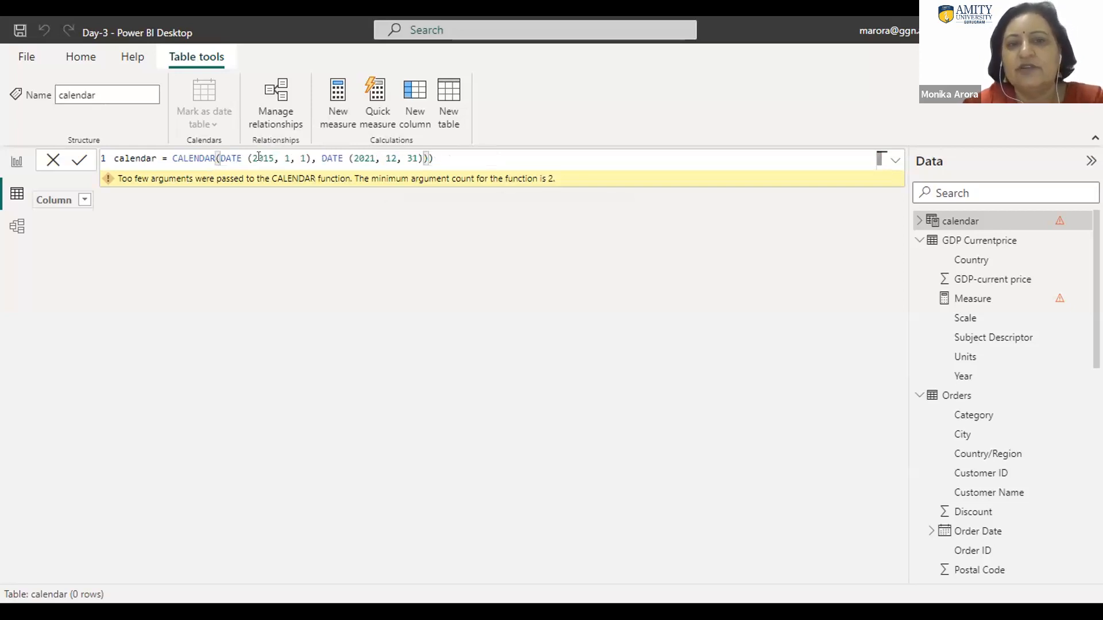
{"action": "left_click", "coordinate": [437, 157]}
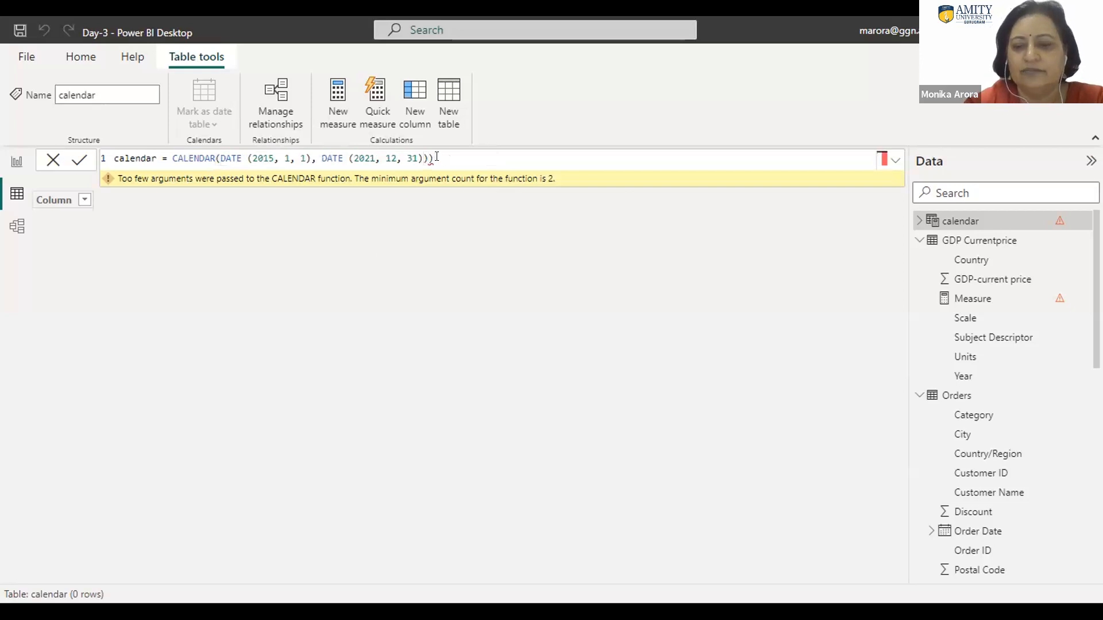
{"action": "key", "text": "BackSpace"}
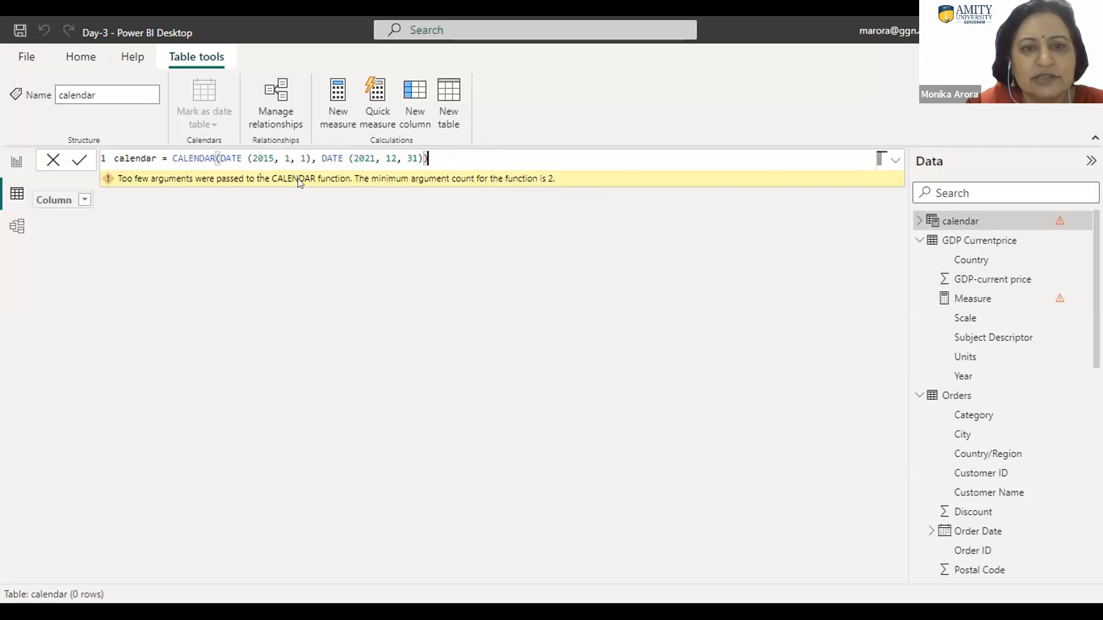
Step: Change the calendar formula's start year to 2021 and its end year to 2023
{"action": "left_click", "coordinate": [267, 154]}
{"action": "key", "text": "BackSpace"}
{"action": "key", "text": "BackSpace"}
{"action": "type", "text": "21"}
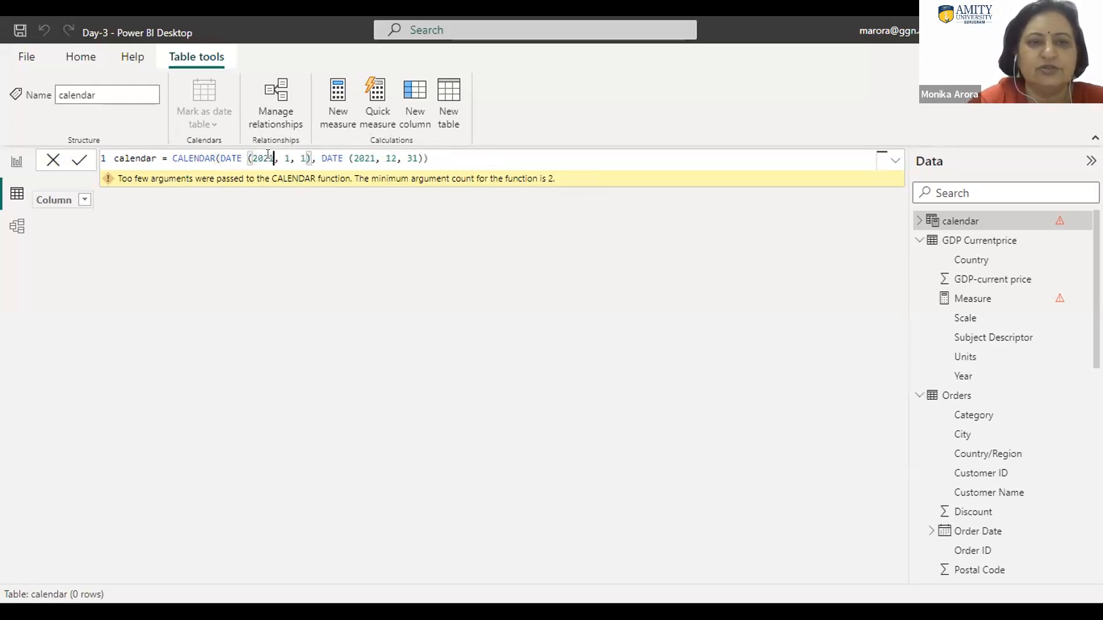
{"action": "left_click", "coordinate": [373, 157]}
{"action": "key", "text": "BackSpace"}
{"action": "type", "text": "2"}
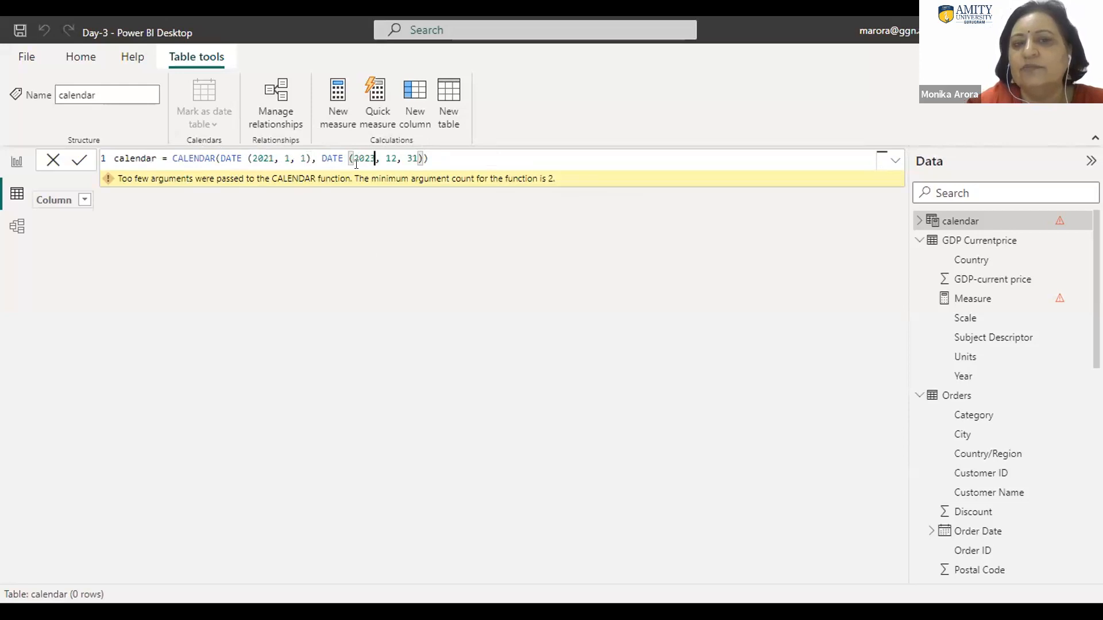
{"action": "left_click", "coordinate": [439, 152]}
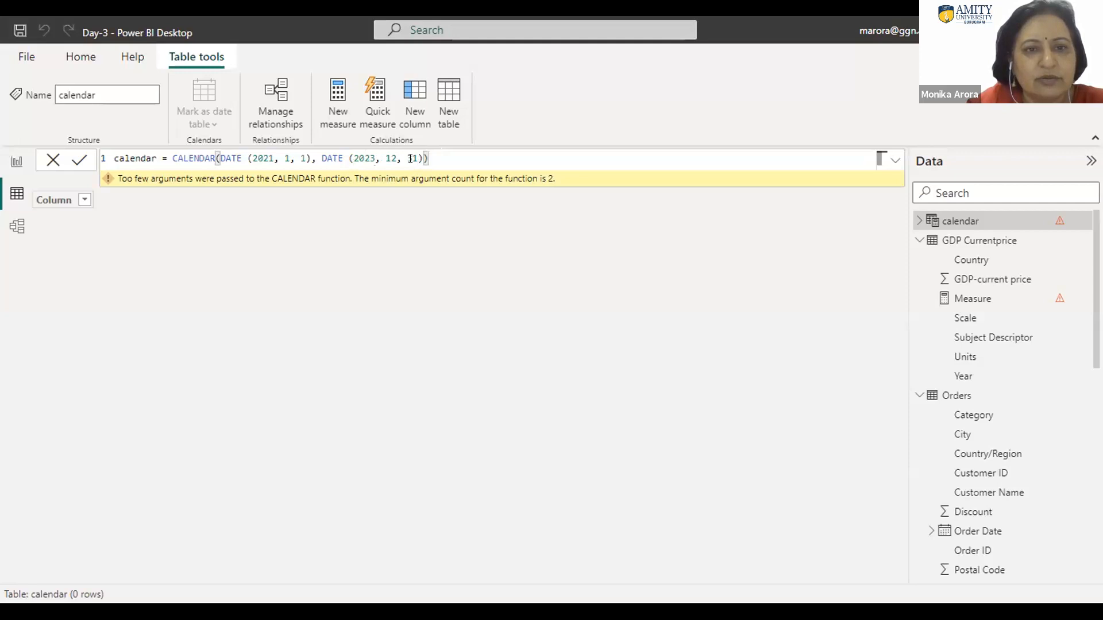
Step: Remove the spaces after both DATE names and commit calendar = CALENDAR(DATE(2021, 1, 1), DATE(2023, 12, 31))
{"action": "left_click", "coordinate": [343, 154]}
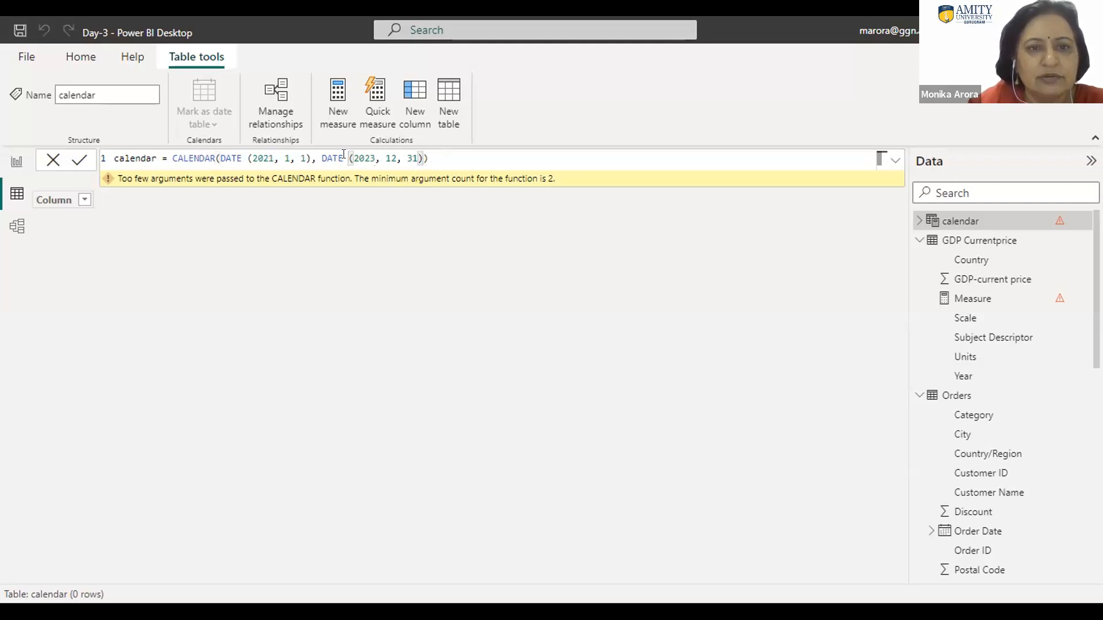
{"action": "key", "text": "Delete"}
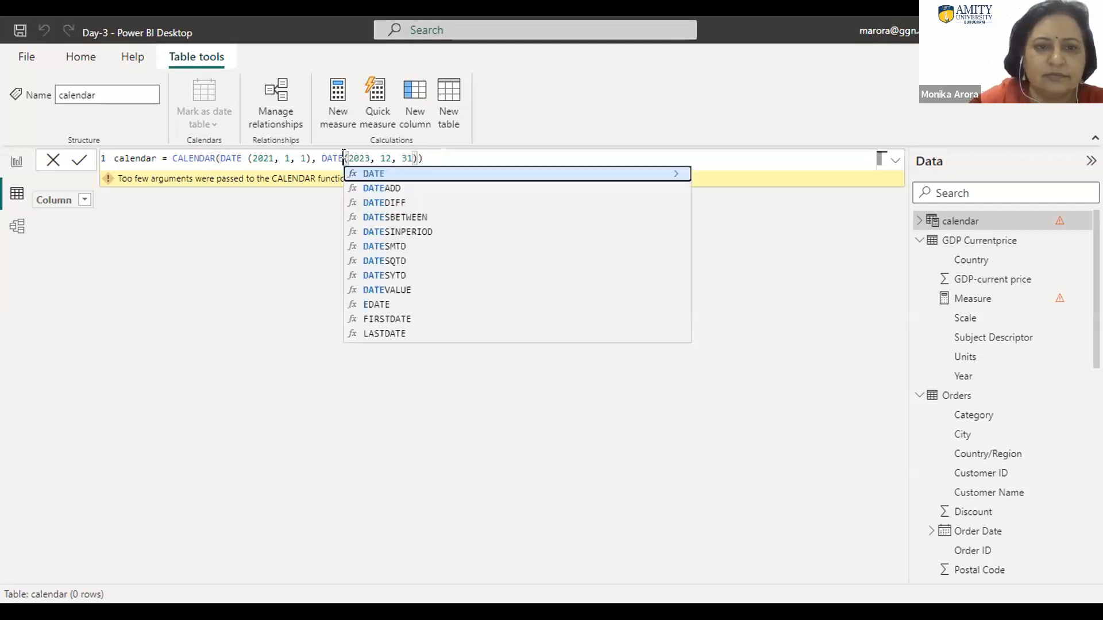
{"action": "left_click", "coordinate": [247, 158]}
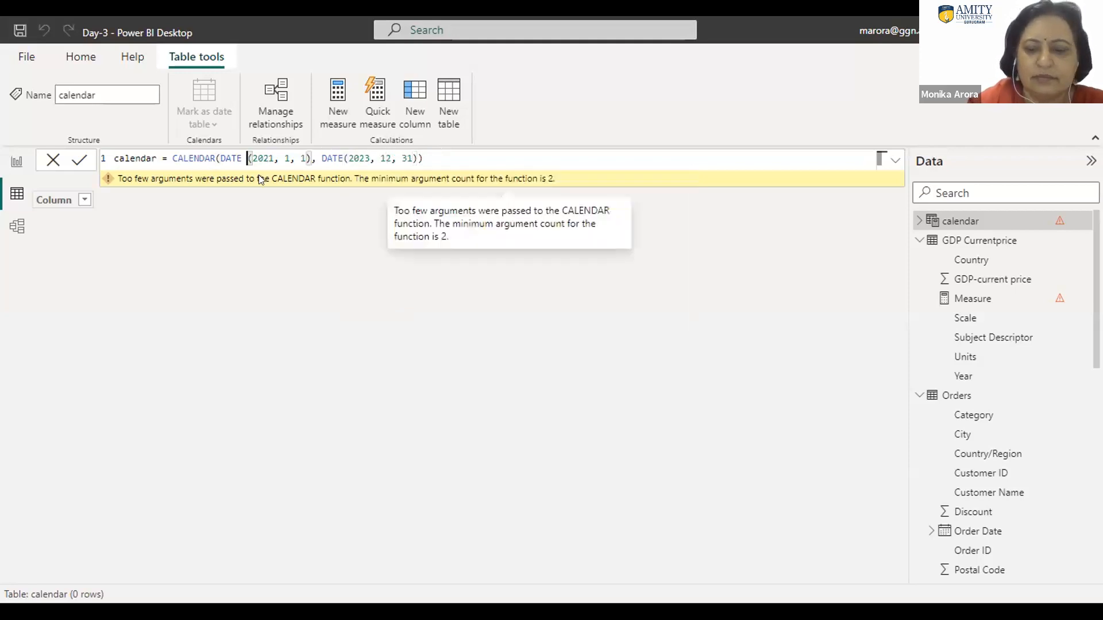
{"action": "key", "text": "Delete"}
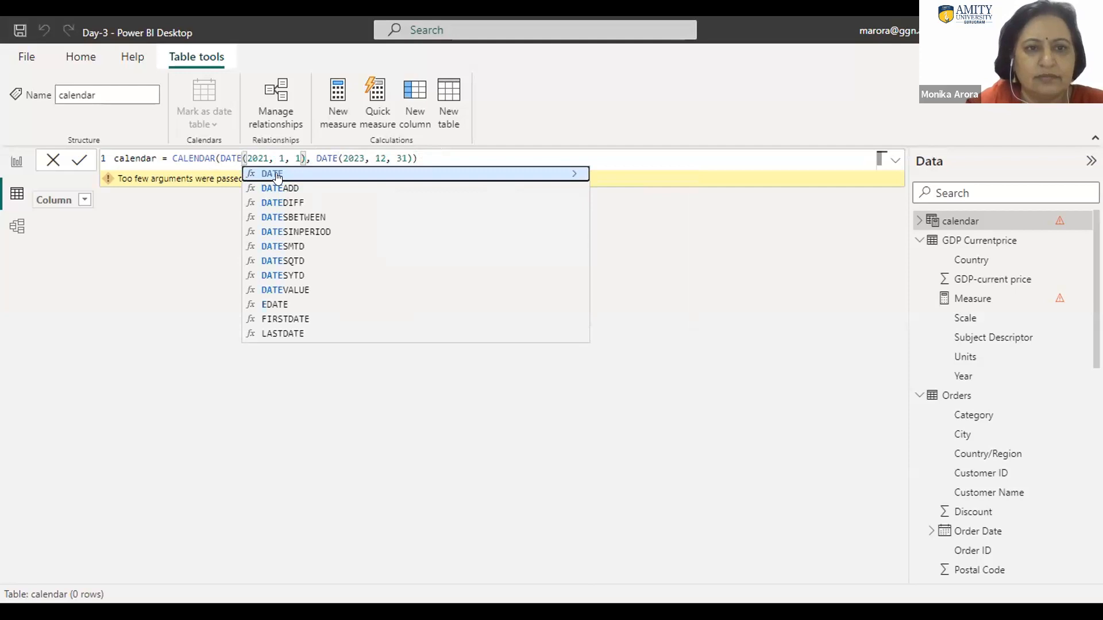
{"action": "double_click", "coordinate": [277, 177]}
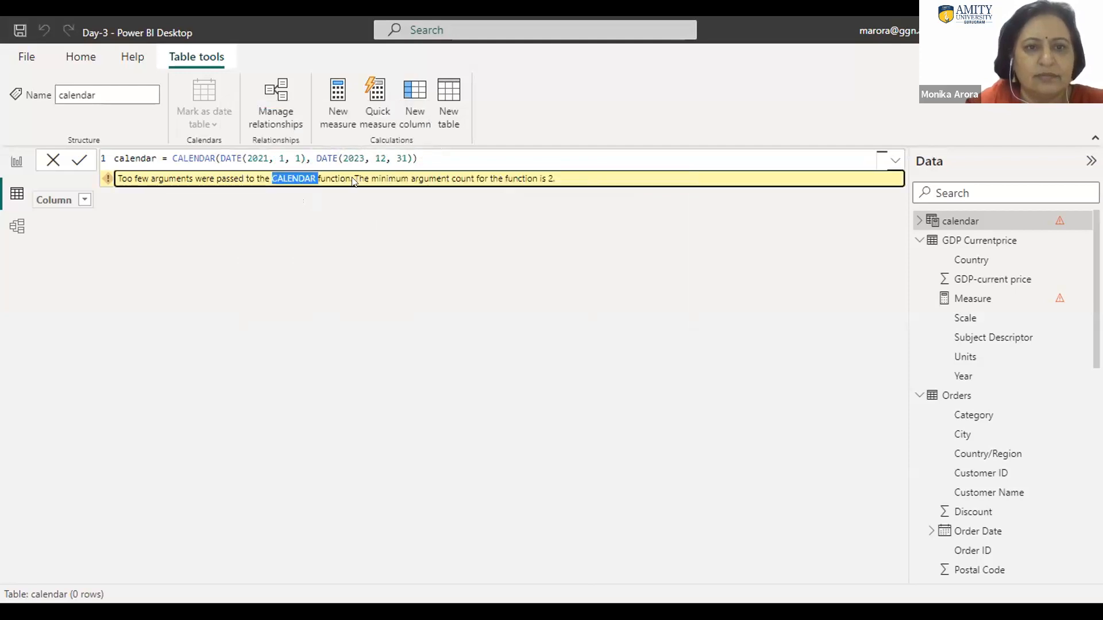
{"action": "left_click", "coordinate": [412, 154]}
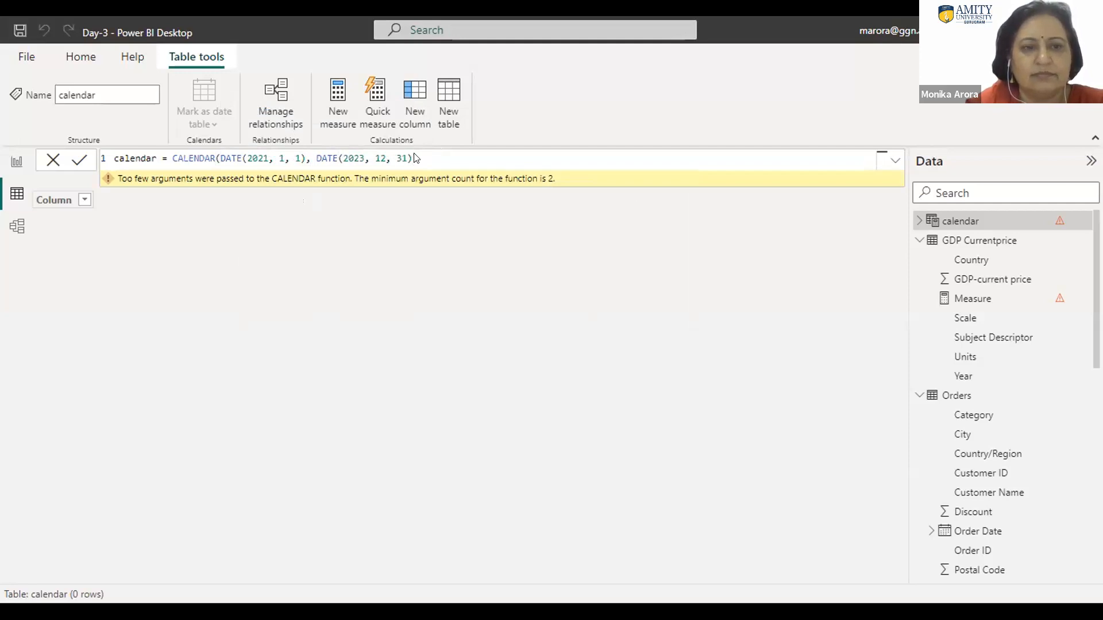
{"action": "key", "text": "Return"}
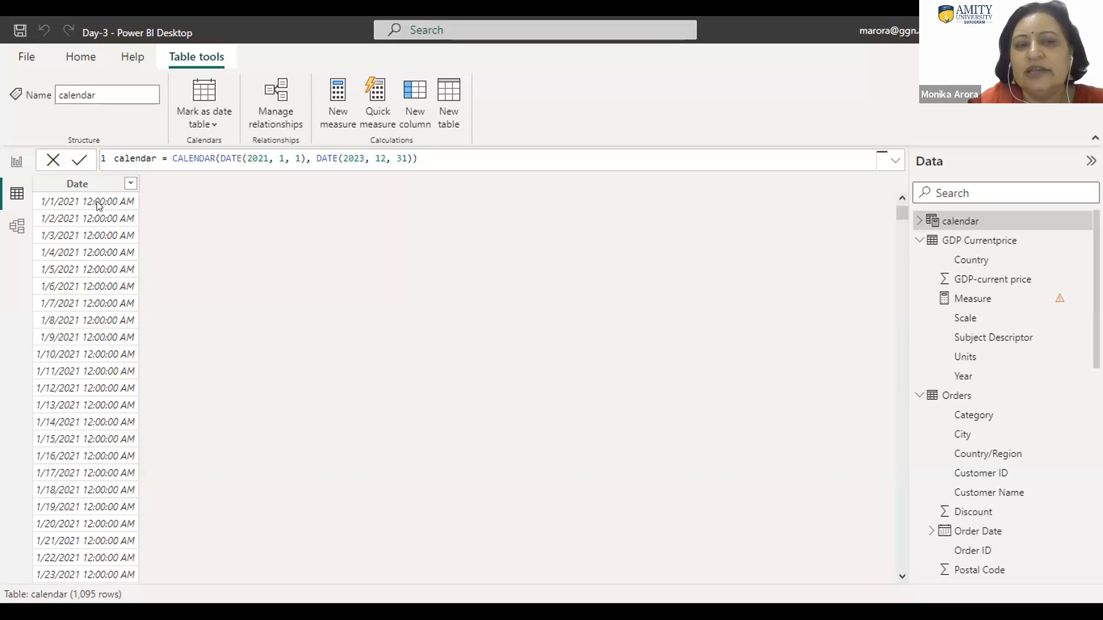
Step: Format the calendar table's Date column as 03/14/2001 (mm/dd/yyyy)
{"action": "left_click", "coordinate": [73, 188]}
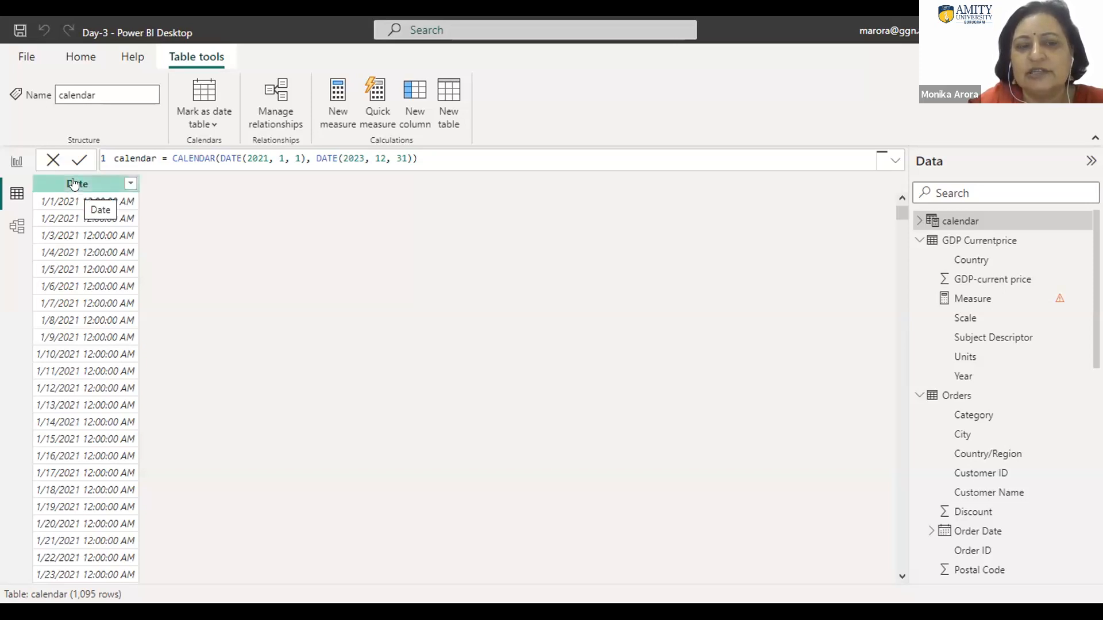
{"action": "left_click", "coordinate": [74, 184]}
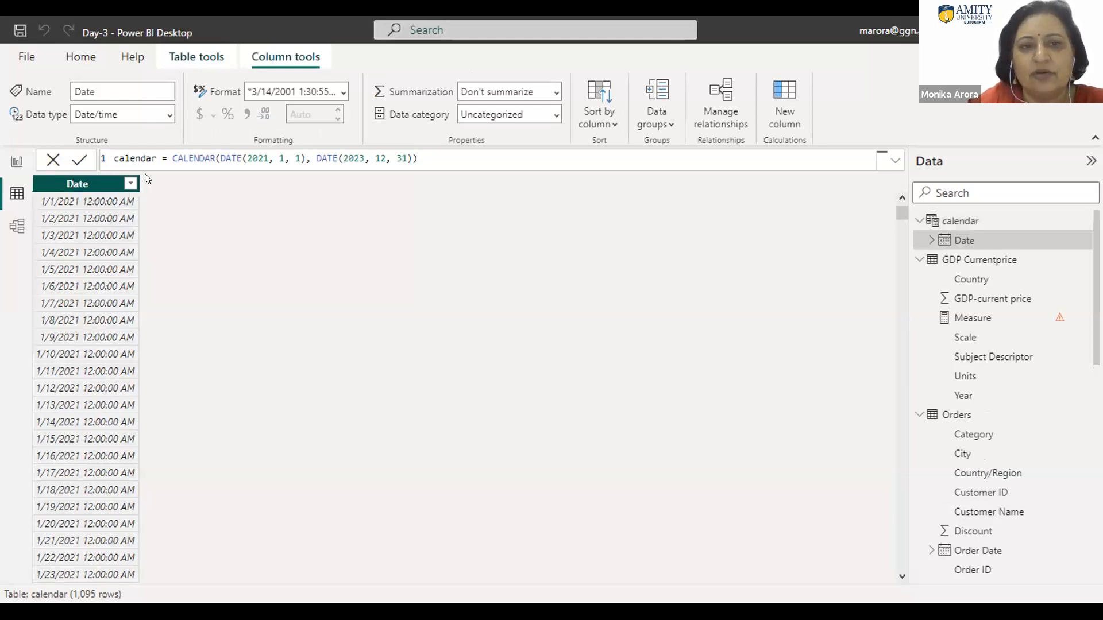
{"action": "left_click", "coordinate": [341, 94]}
{"action": "left_click", "coordinate": [341, 93]}
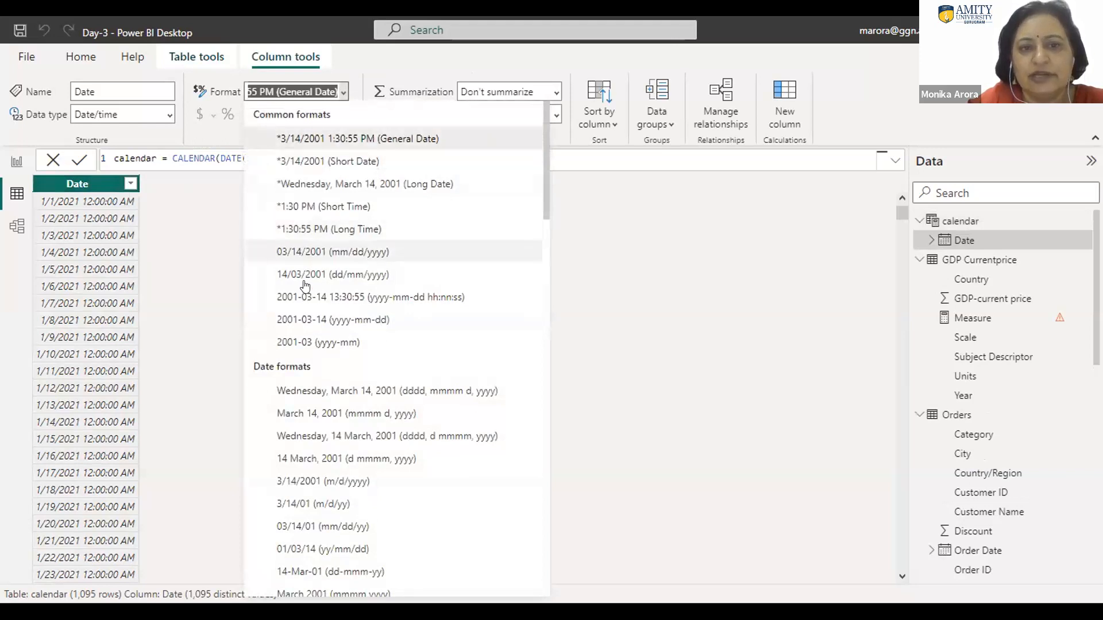
{"action": "left_click", "coordinate": [304, 253]}
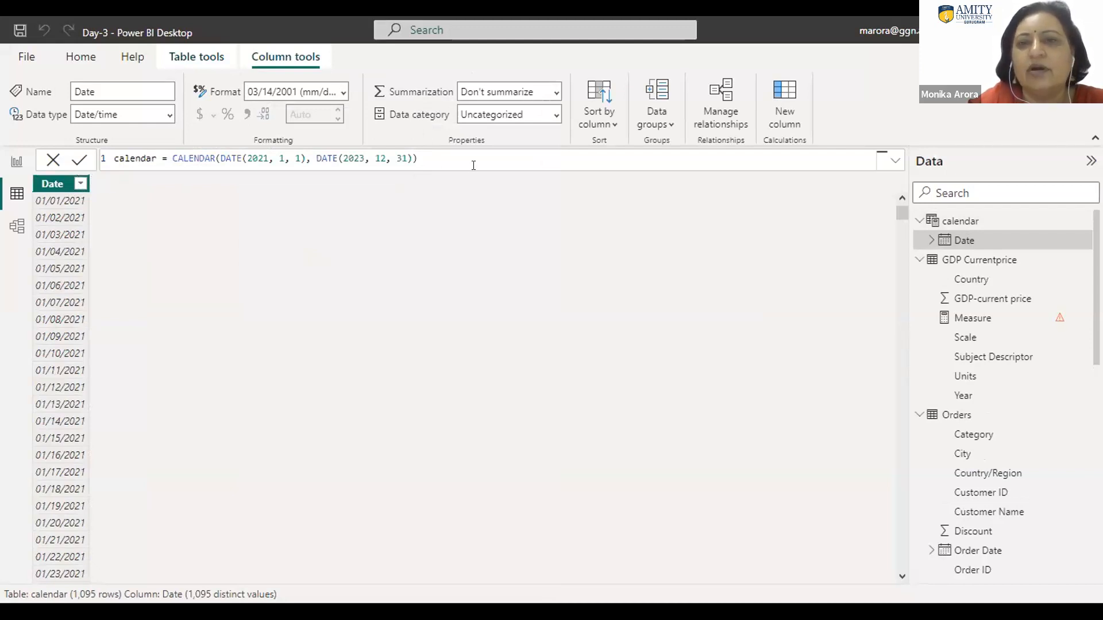
Step: Add a calculated column to the calendar table and enter the DATE function without arguments as its formula
{"action": "left_click", "coordinate": [783, 110]}
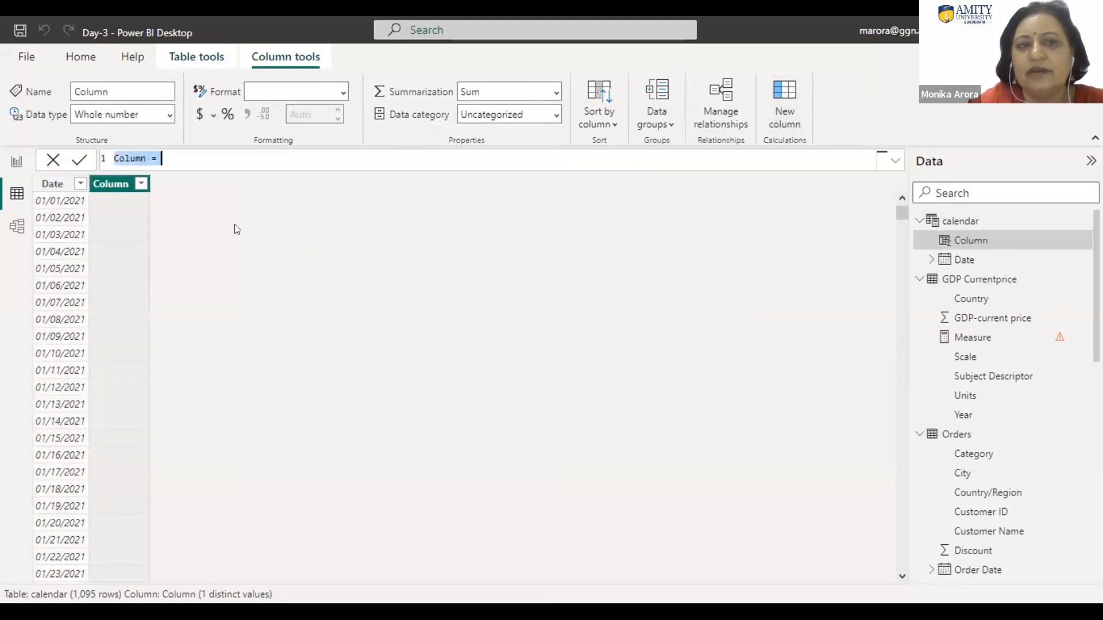
{"action": "left_click", "coordinate": [173, 156]}
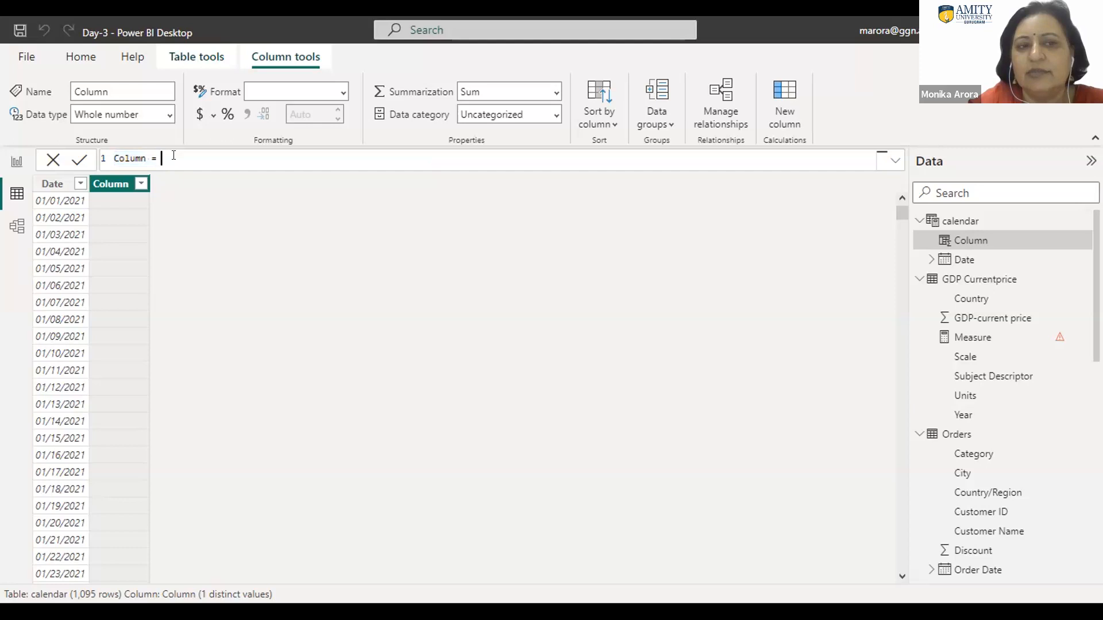
{"action": "type", "text": "date"}
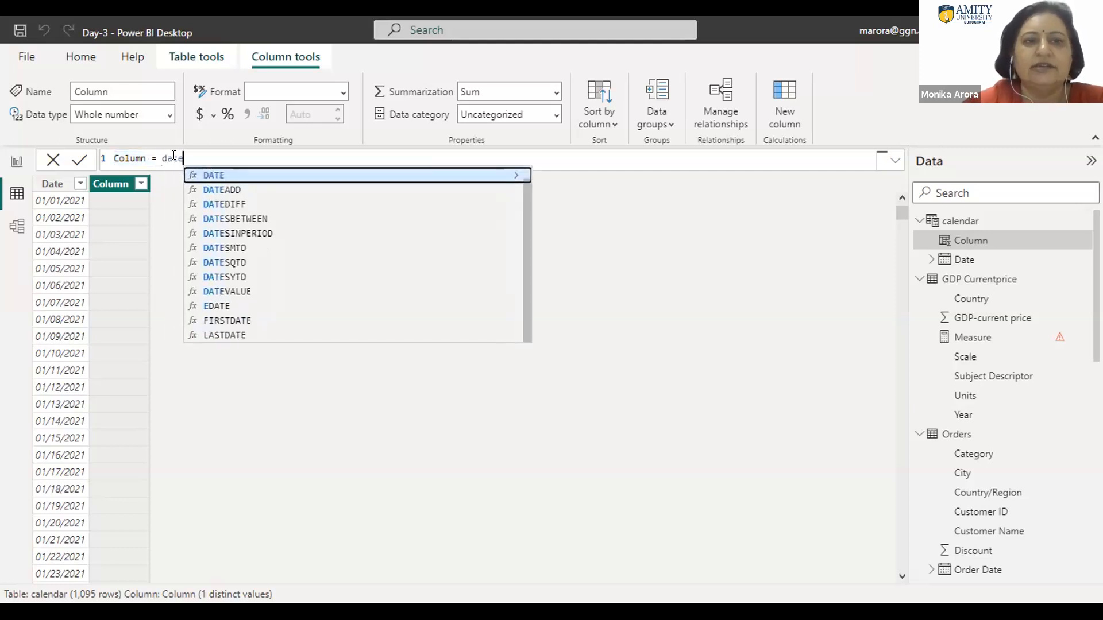
{"action": "left_click", "coordinate": [210, 176]}
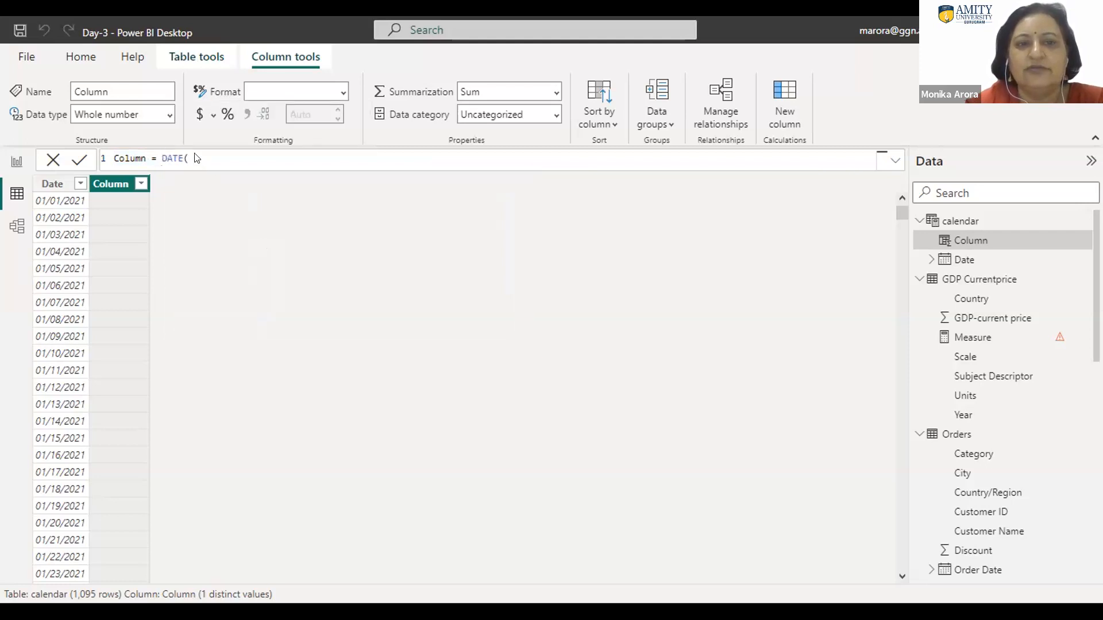
{"action": "key", "text": "Return"}
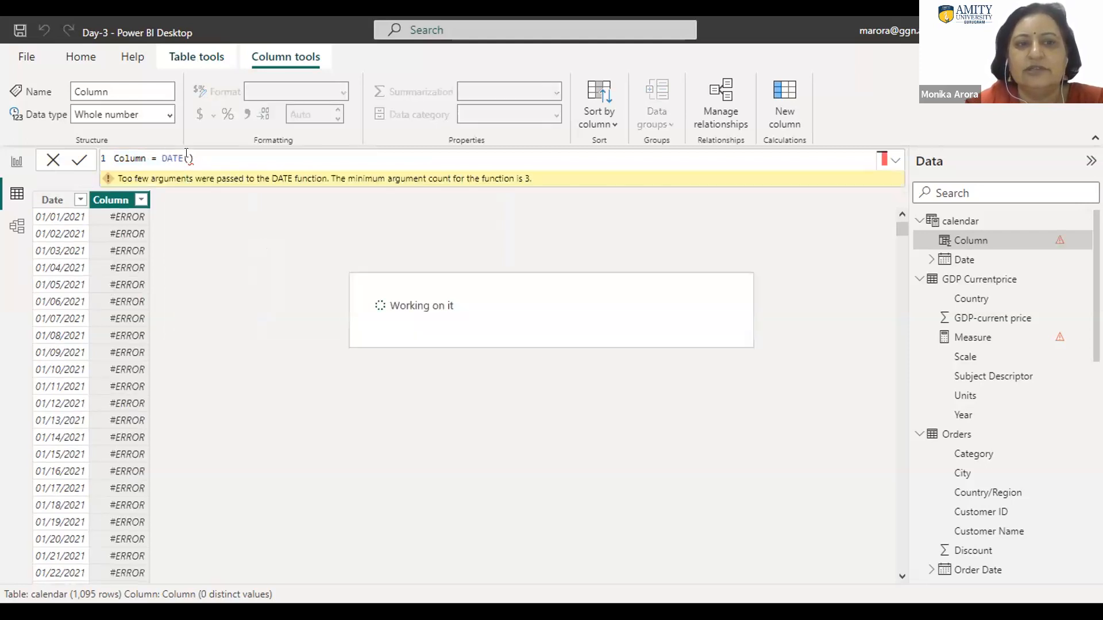
Step: Replace the DATE function with the MONTH function in the calendar table's calculated column formula, leaving its argument empty
{"action": "left_click", "coordinate": [187, 156]}
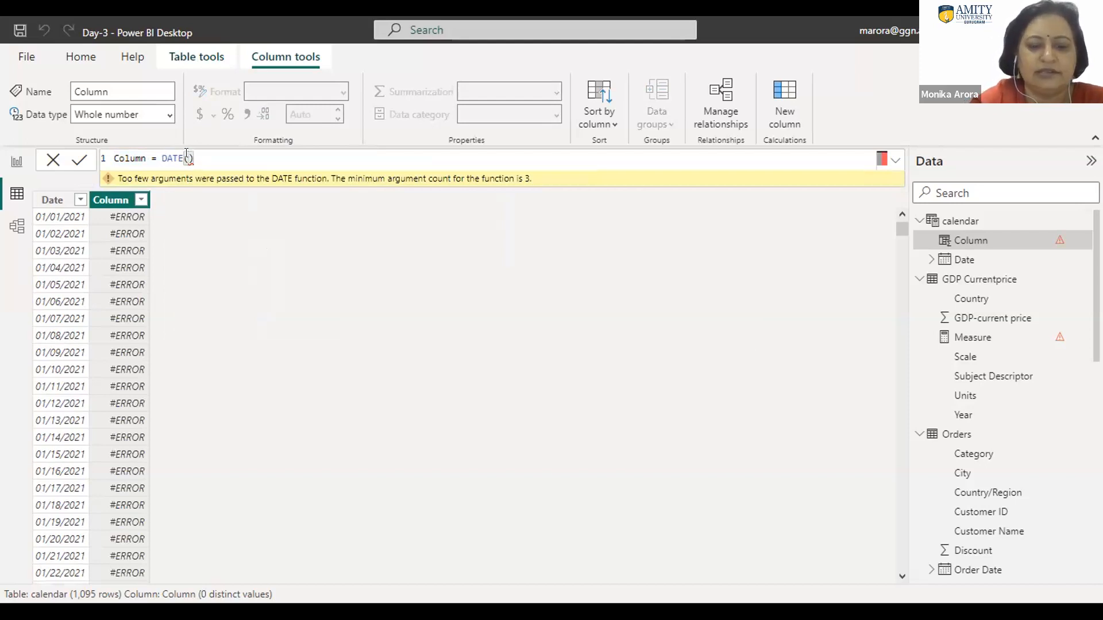
{"action": "type", "text": "da"}
{"action": "key", "text": "BackSpace"}
{"action": "key", "text": "BackSpace"}
{"action": "key", "text": "BackSpace"}
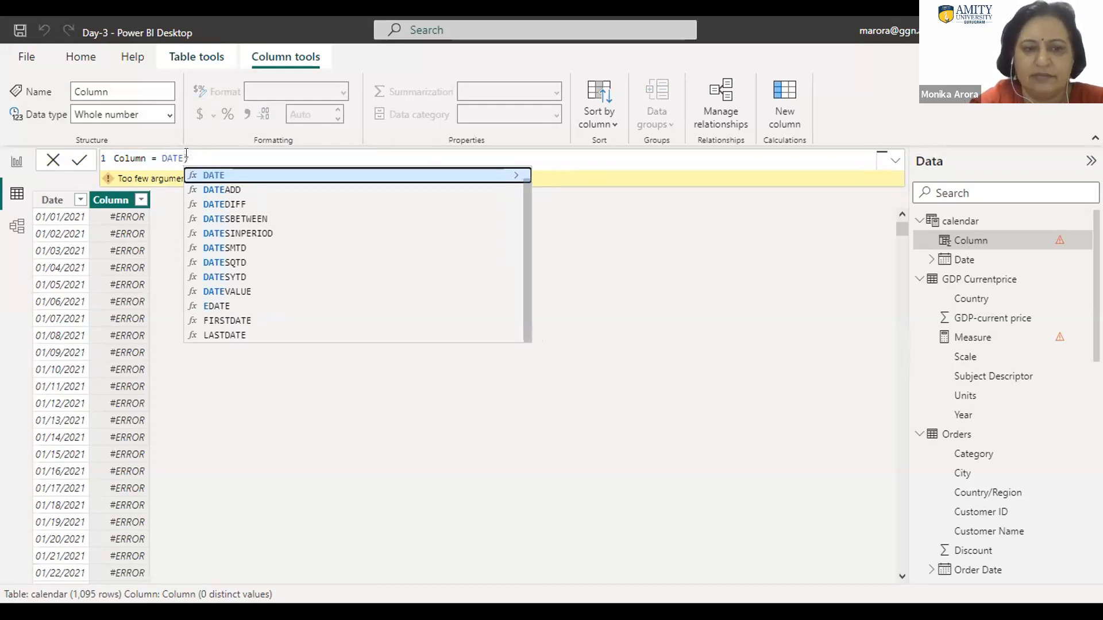
{"action": "key", "text": "BackSpace"}
{"action": "key", "text": "BackSpace"}
{"action": "key", "text": "BackSpace"}
{"action": "key", "text": "BackSpace"}
{"action": "type", "text": "mo"}
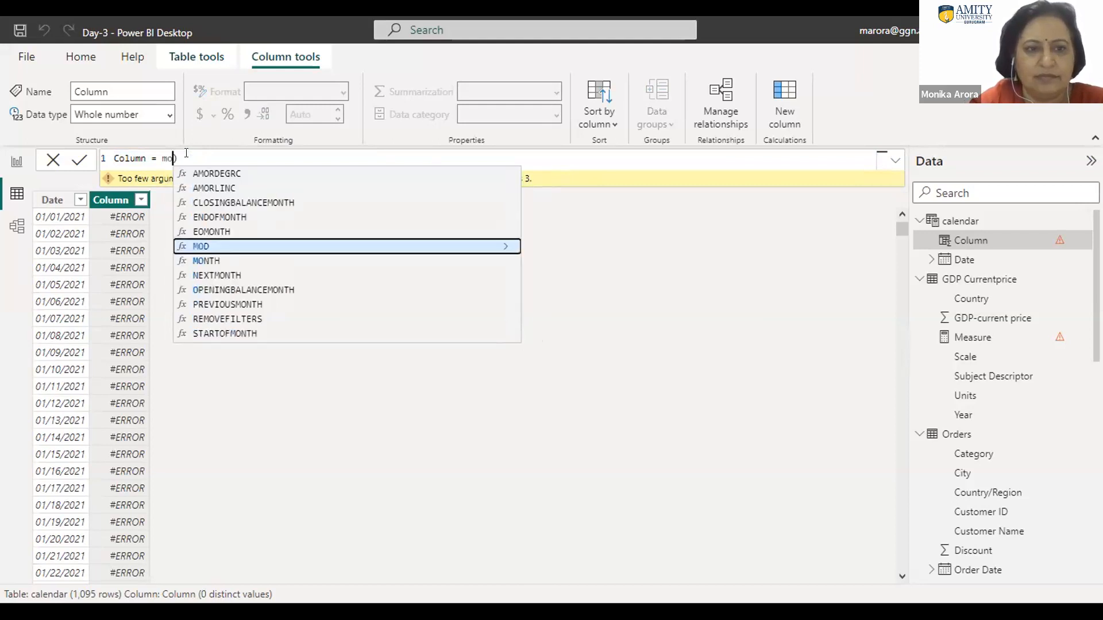
{"action": "type", "text": "n"}
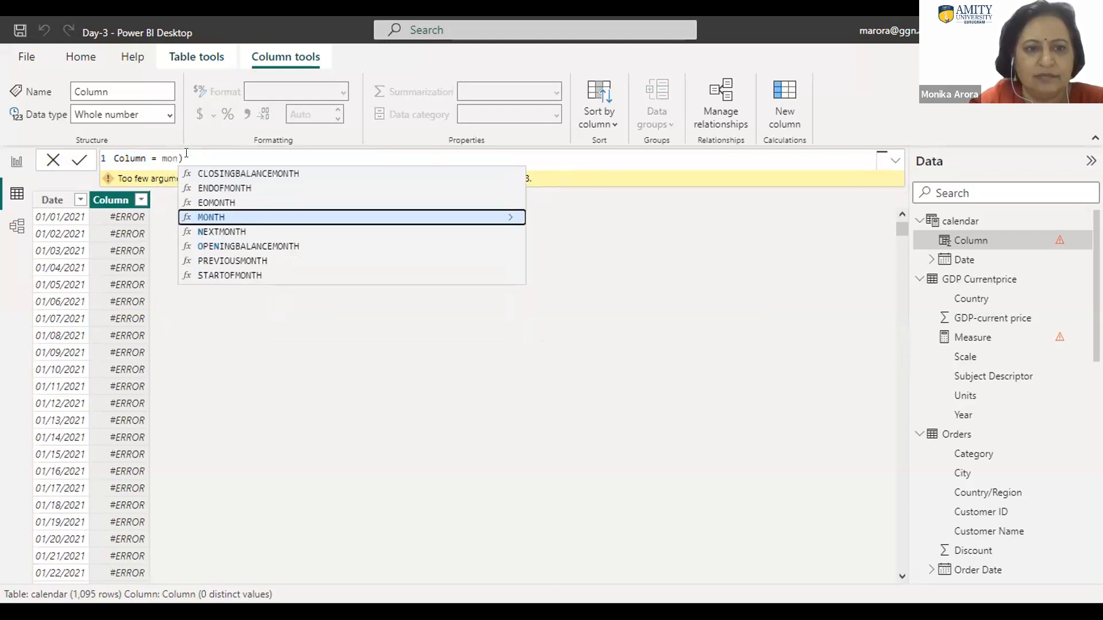
{"action": "left_click", "coordinate": [214, 218]}
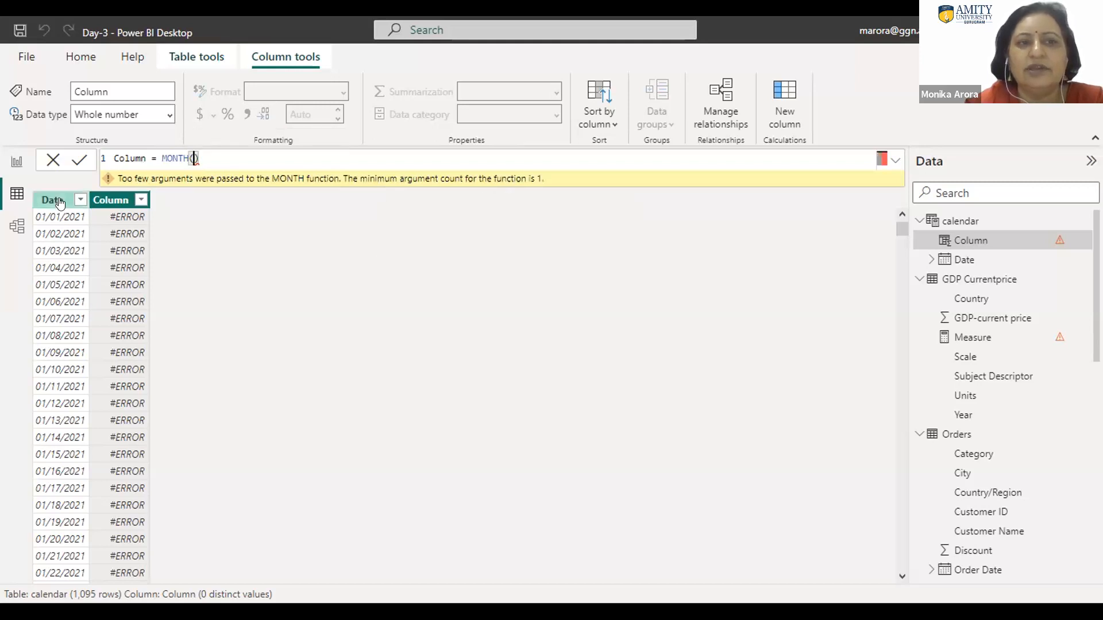
{"action": "type", "text": "Da"}
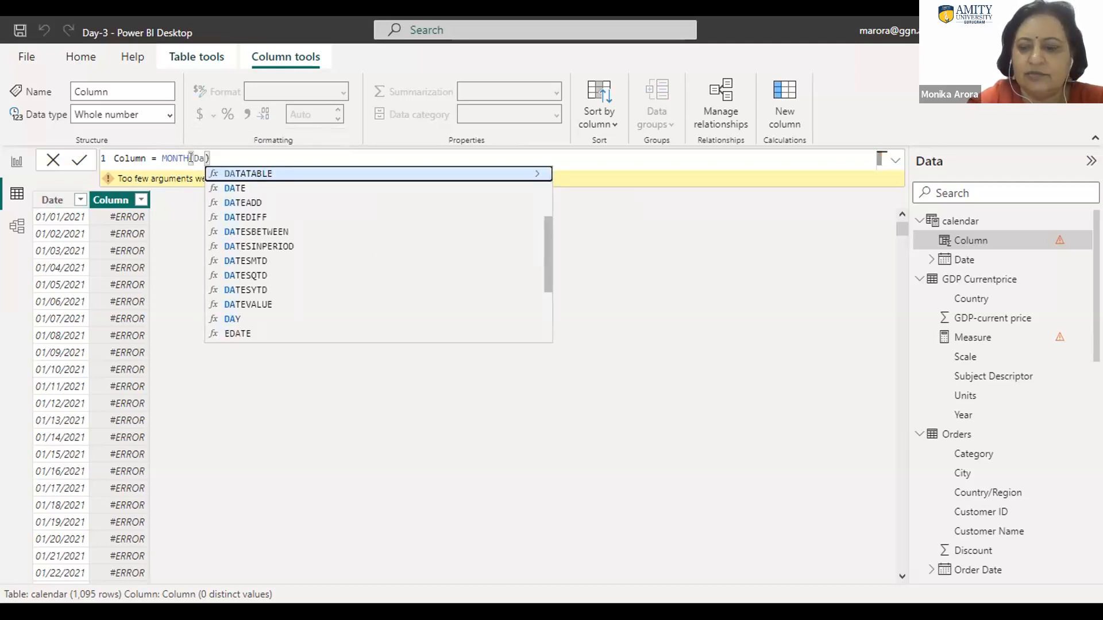
{"action": "key", "text": "BackSpace"}
{"action": "key", "text": "BackSpace"}
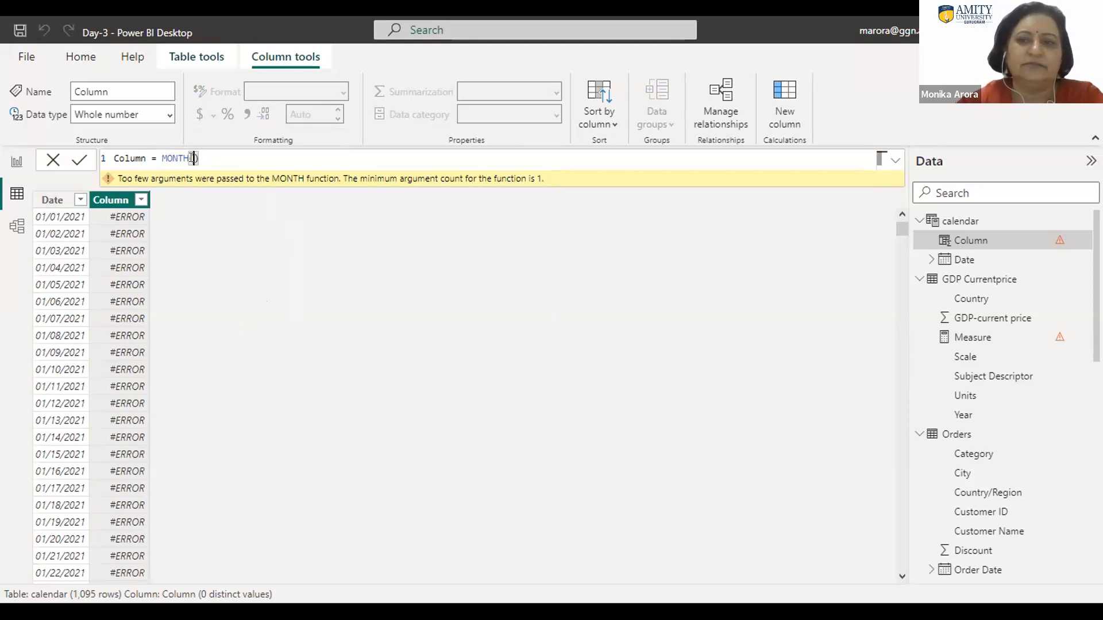
{"action": "mouse_move", "coordinate": [279, 185]}
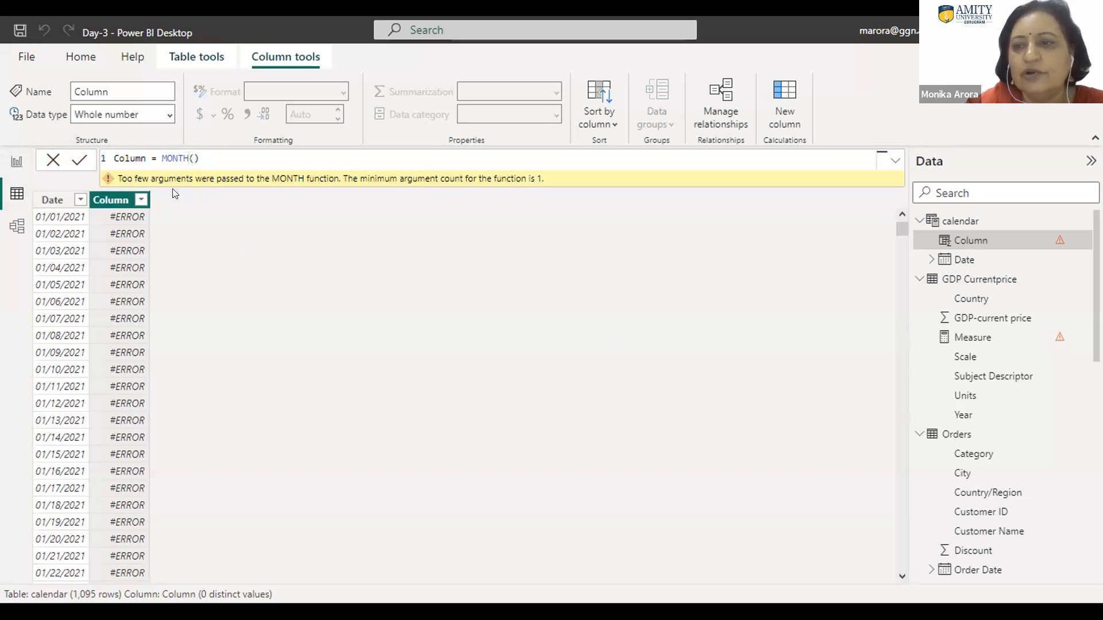
Step: Add a calculated column to the GDP Currentprice table and enter the IF function without arguments as its formula
{"action": "left_click", "coordinate": [971, 283]}
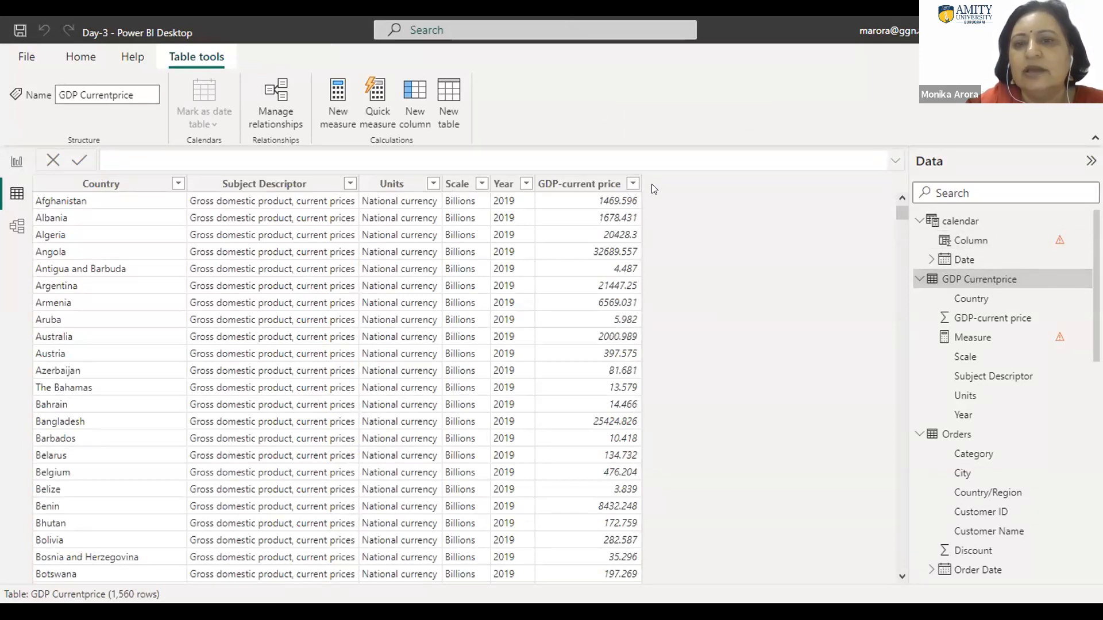
{"action": "left_click", "coordinate": [414, 109]}
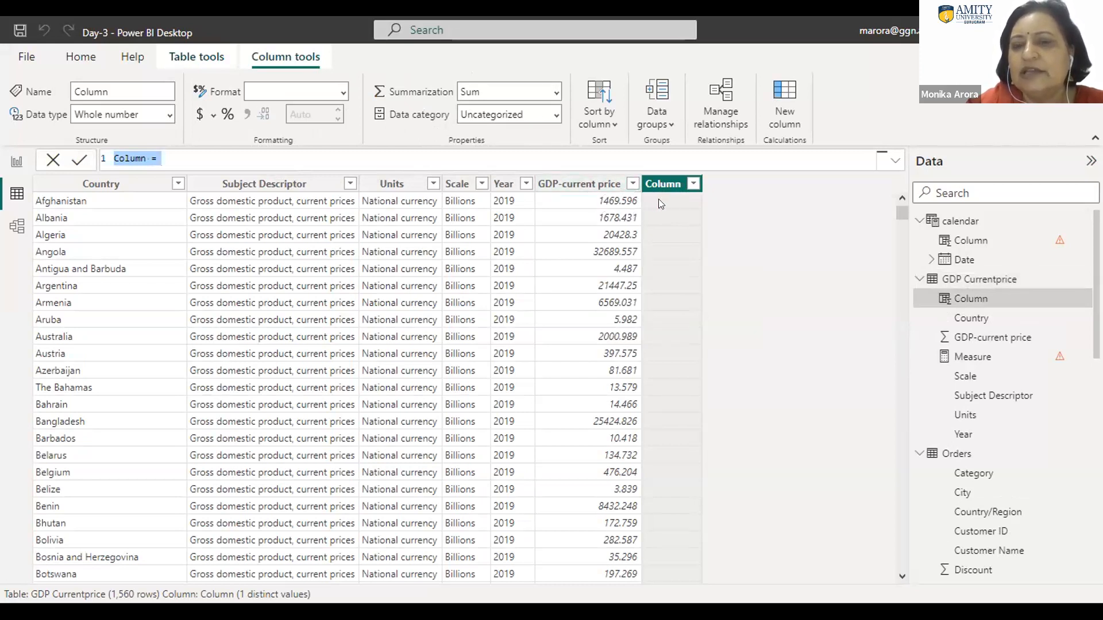
{"action": "left_click", "coordinate": [195, 154]}
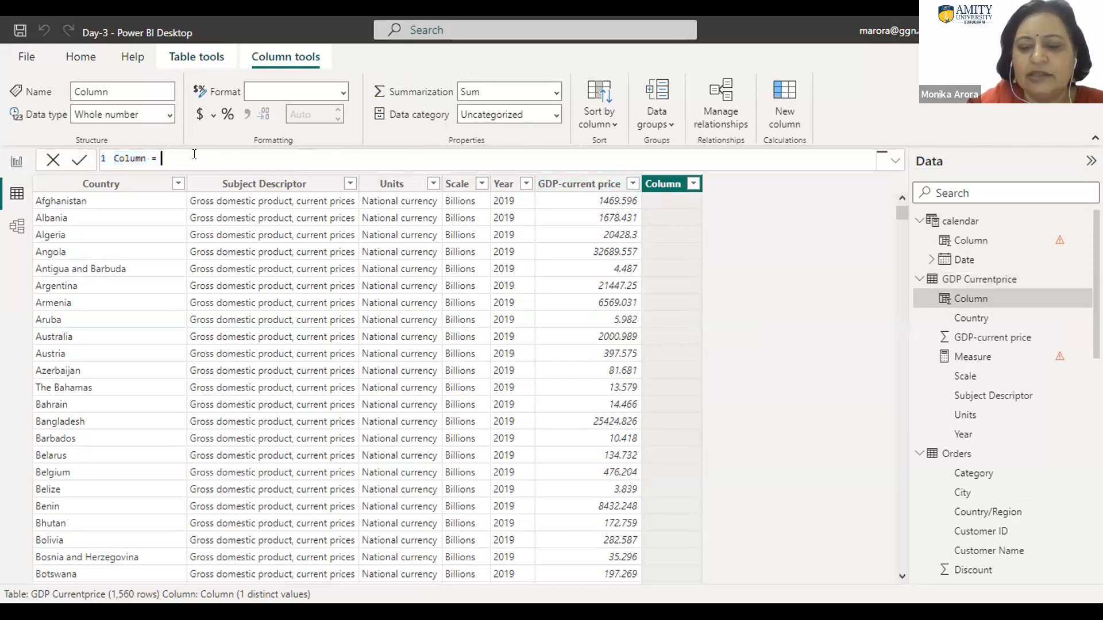
{"action": "type", "text": "if"}
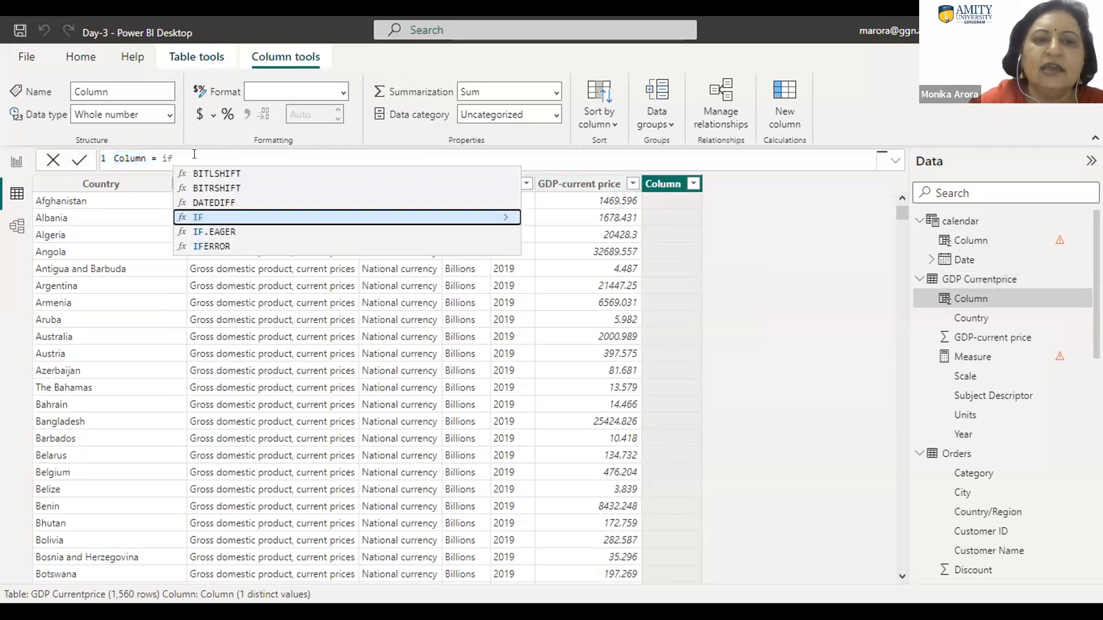
{"action": "left_click", "coordinate": [205, 216]}
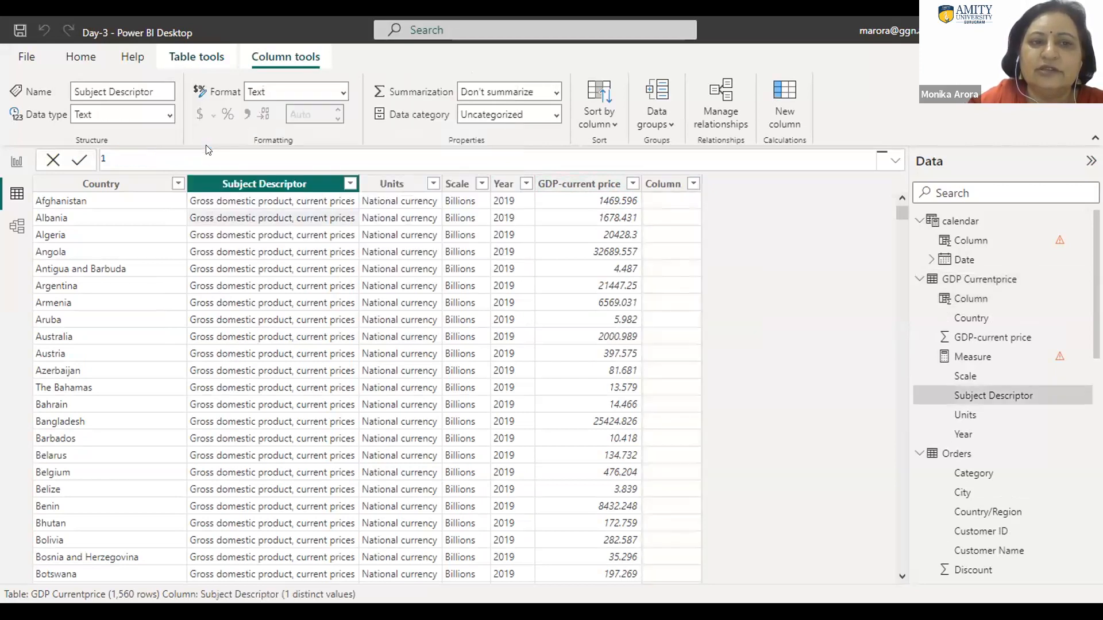
{"action": "left_click", "coordinate": [669, 195]}
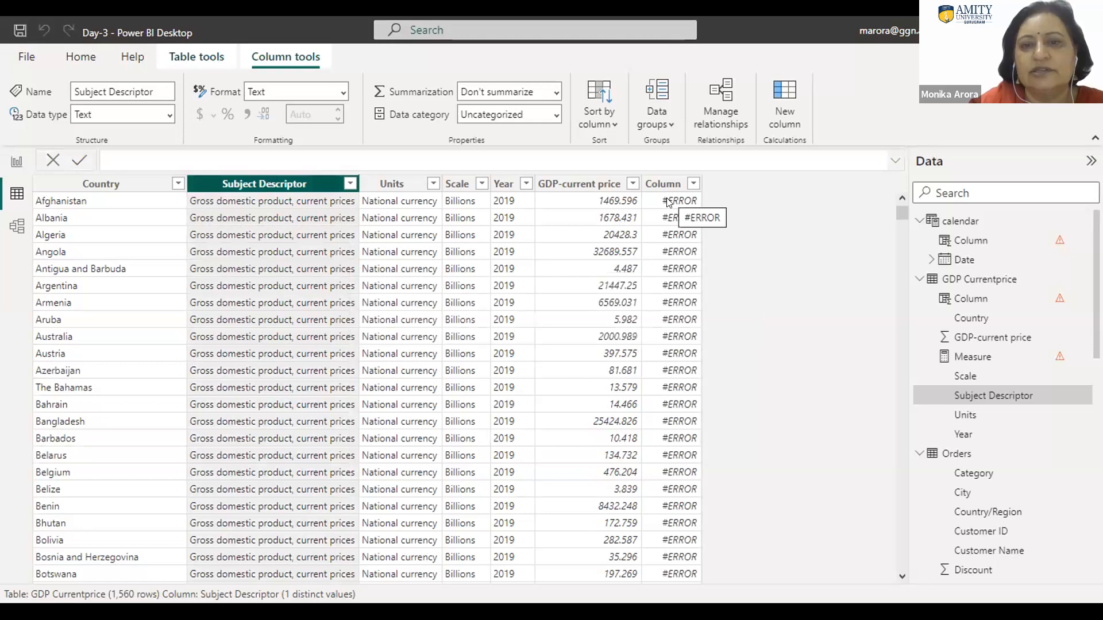
{"action": "left_click", "coordinate": [668, 201]}
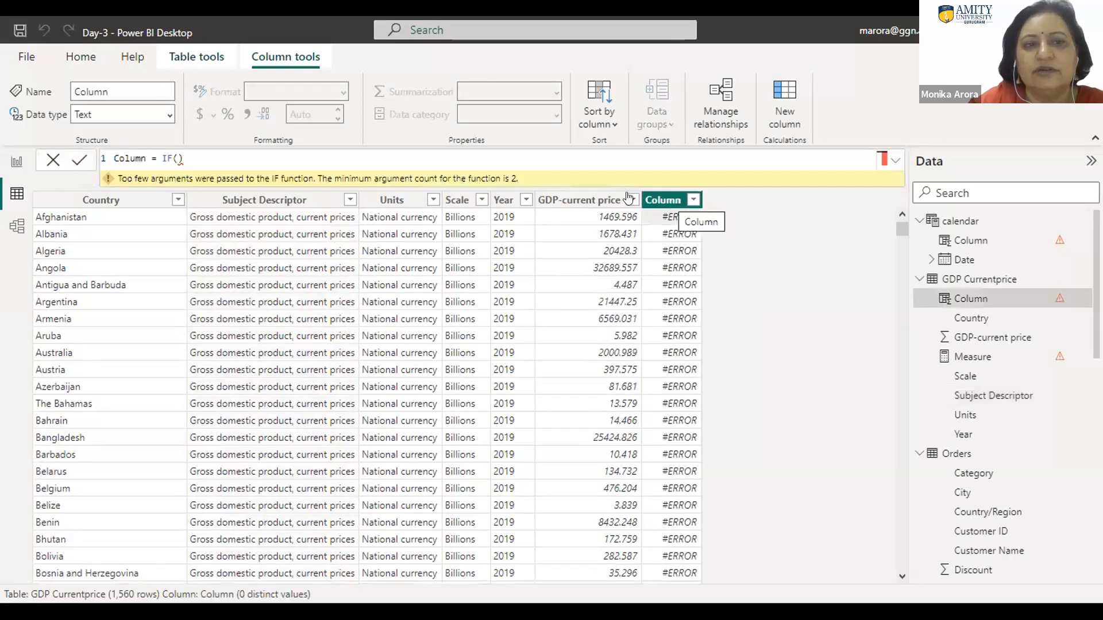
Step: Enter 'GDP Currentprice'[GDP-current price]>1500 as the logical test of the new column's IF formula
{"action": "left_click", "coordinate": [177, 156]}
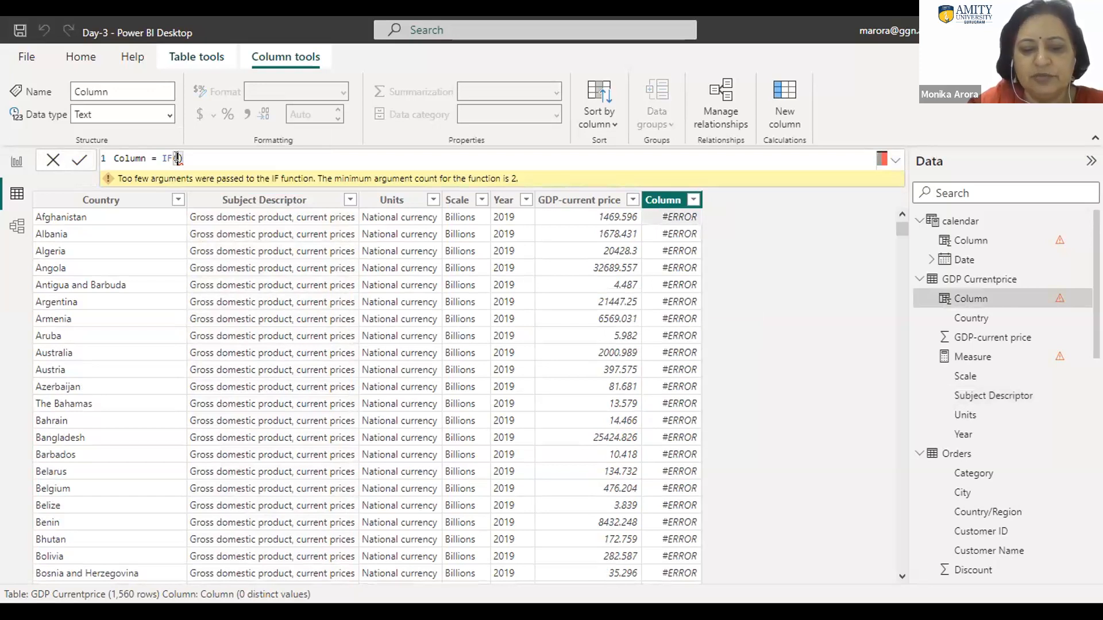
{"action": "type", "text": "gdp"}
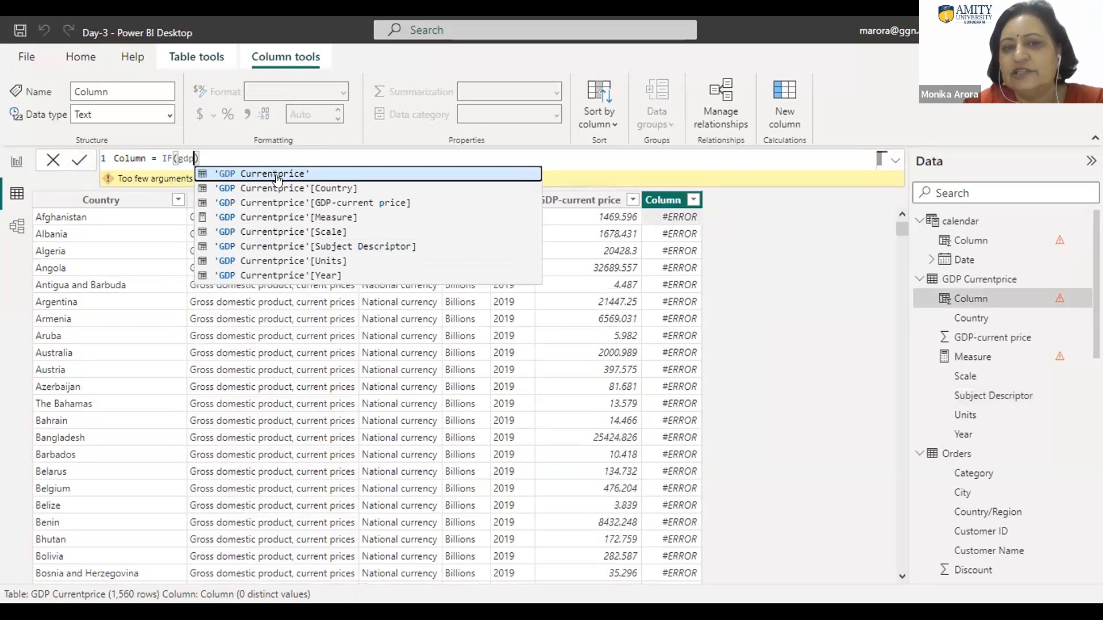
{"action": "left_click", "coordinate": [342, 204]}
{"action": "left_click", "coordinate": [341, 203]}
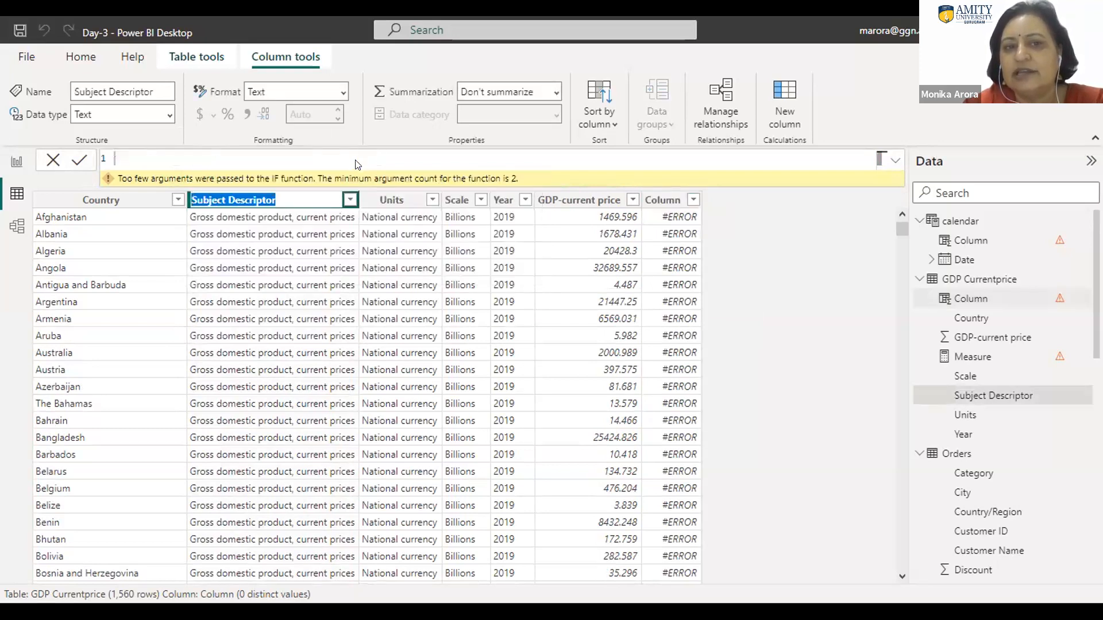
{"action": "left_click", "coordinate": [665, 216]}
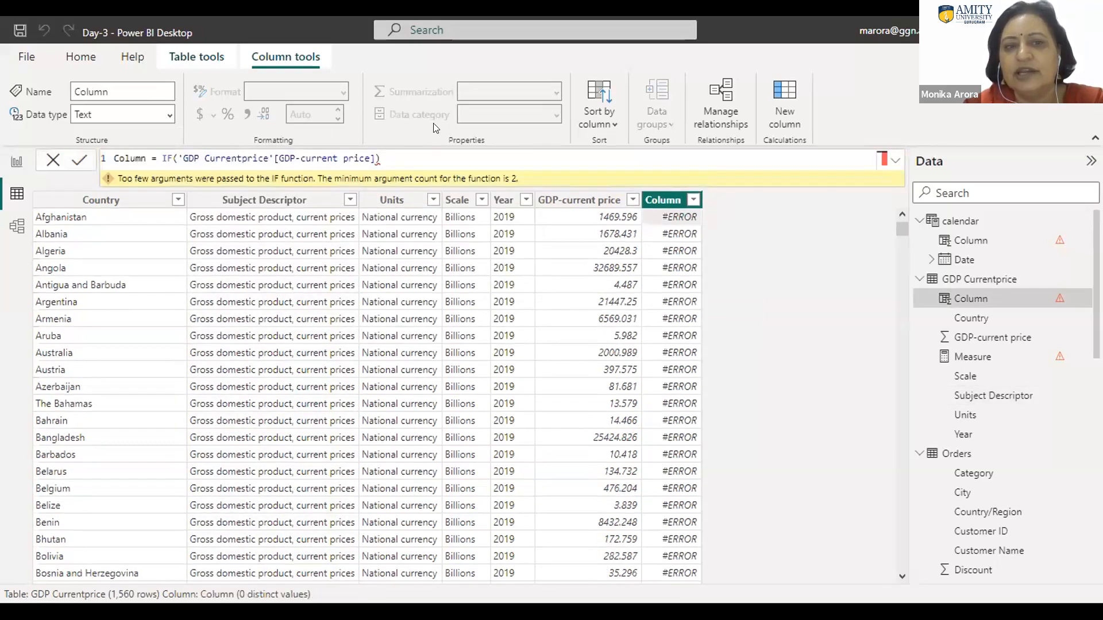
{"action": "left_click", "coordinate": [372, 157]}
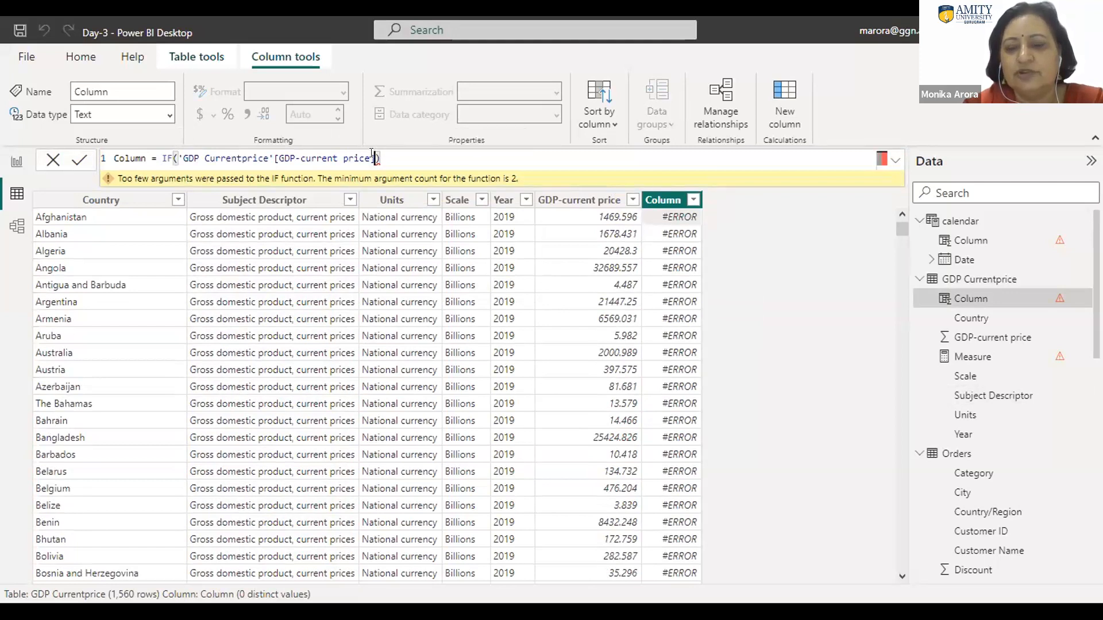
{"action": "type", "text": ">"}
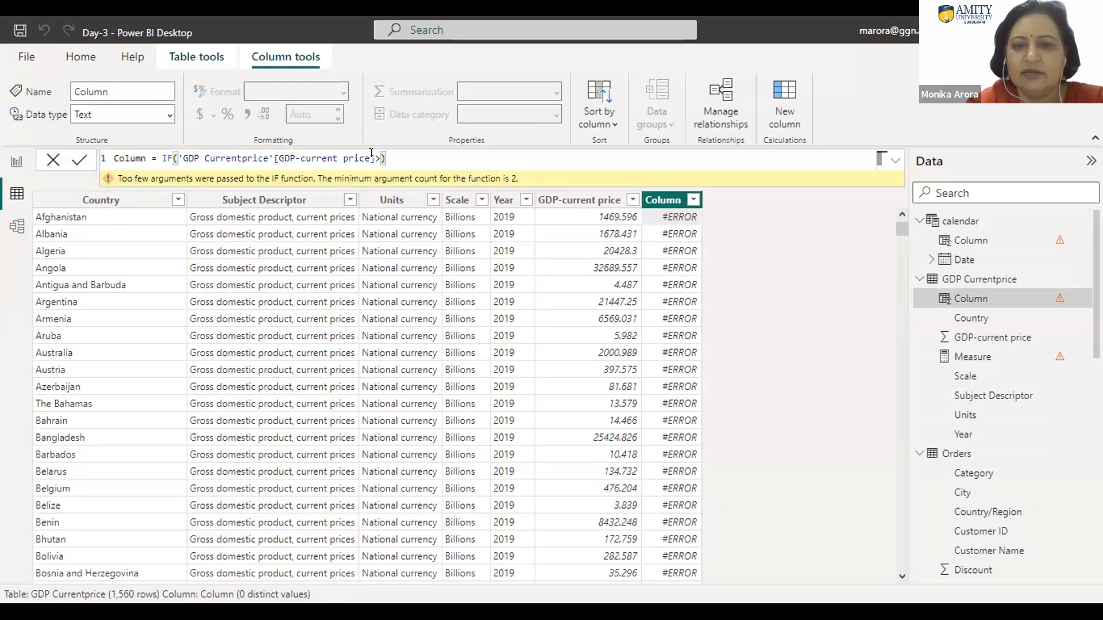
{"action": "type", "text": "1500"}
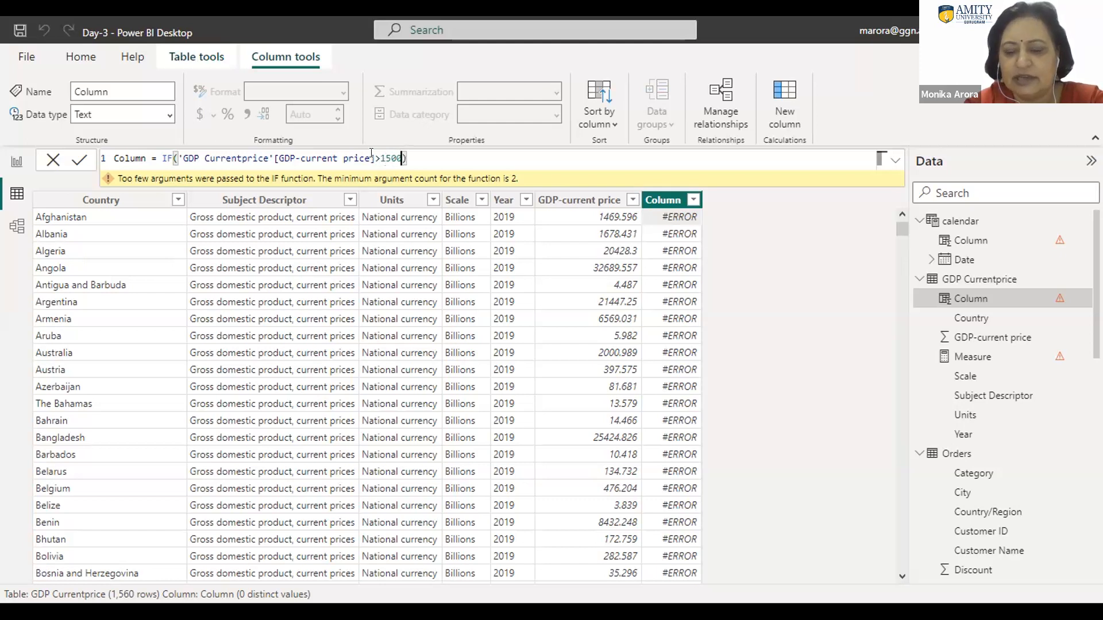
Step: Make the IF formula return "Good" when true and "Bad" when false, and commit it
{"action": "type", "text": ",\""}
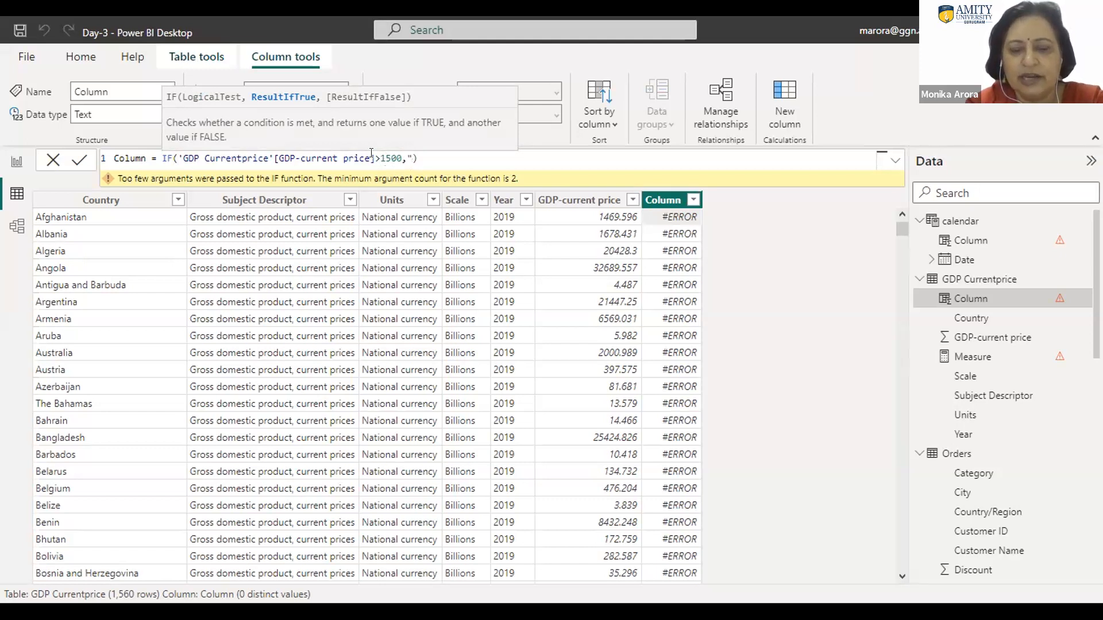
{"action": "type", "text": "Good\""}
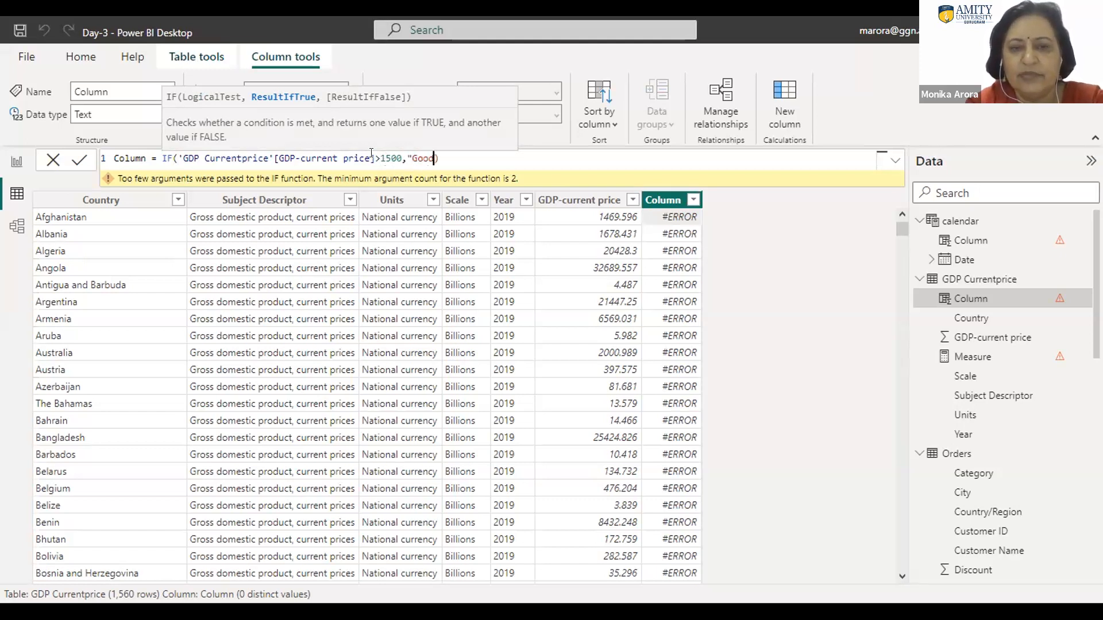
{"action": "type", "text": ","}
{"action": "type", "text": "\"B"}
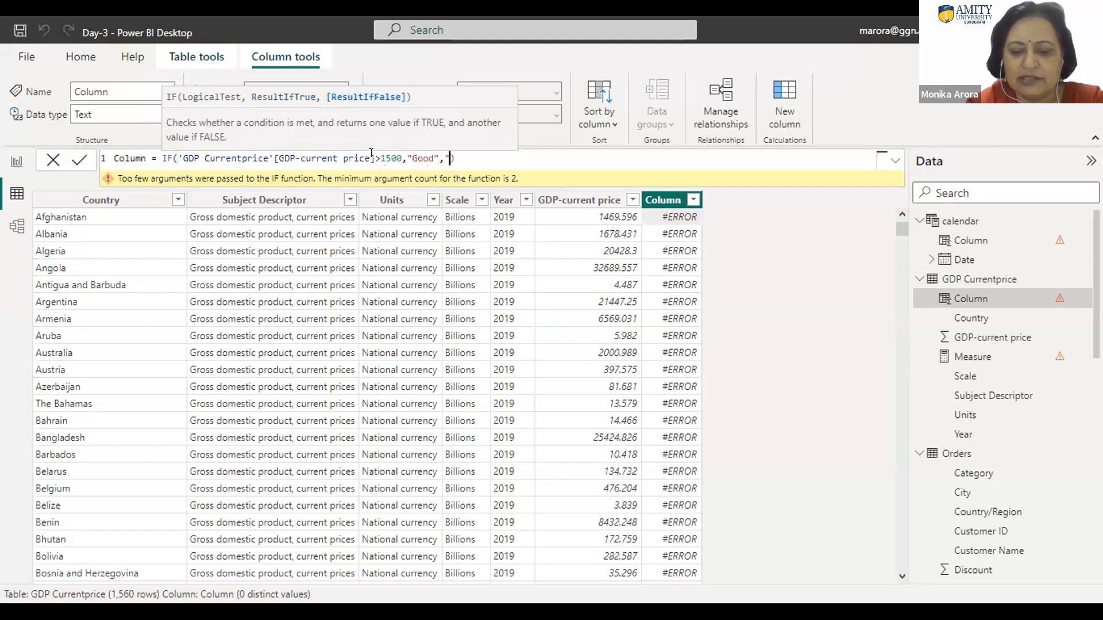
{"action": "type", "text": "ad"}
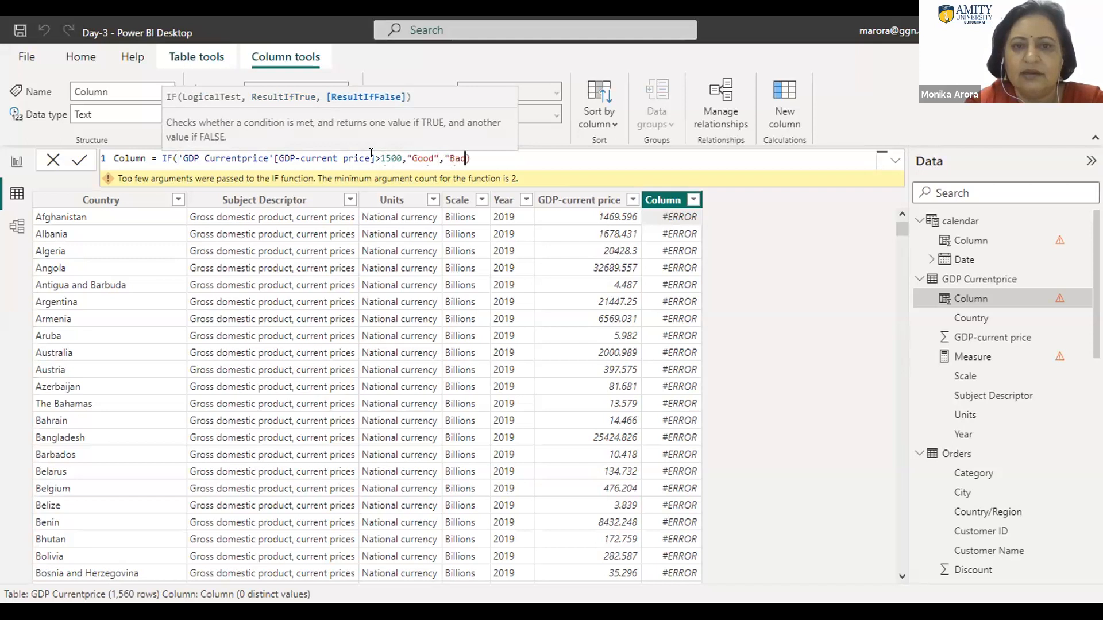
{"action": "type", "text": "\""}
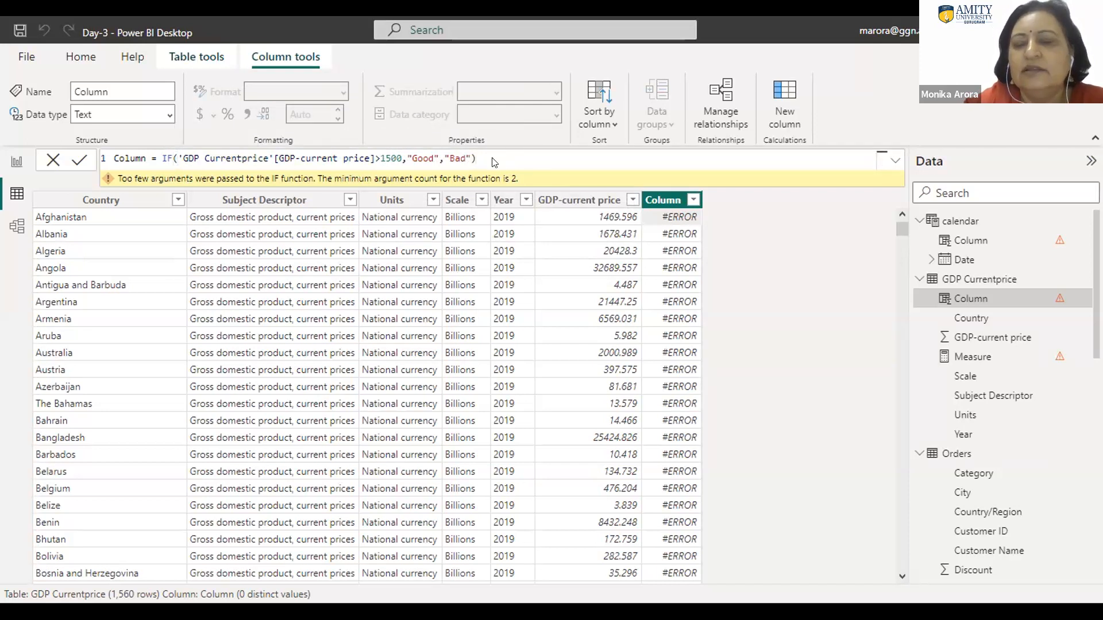
{"action": "left_click", "coordinate": [651, 238]}
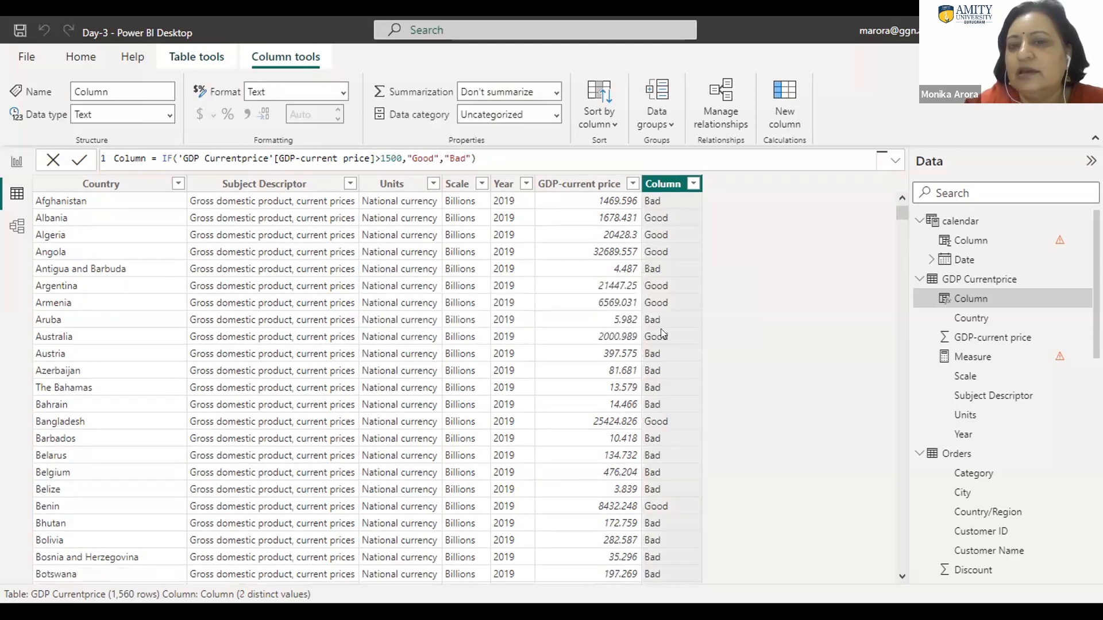
Step: Filter the new GDP Currentprice column to show only the Bad rows
{"action": "left_click", "coordinate": [694, 182]}
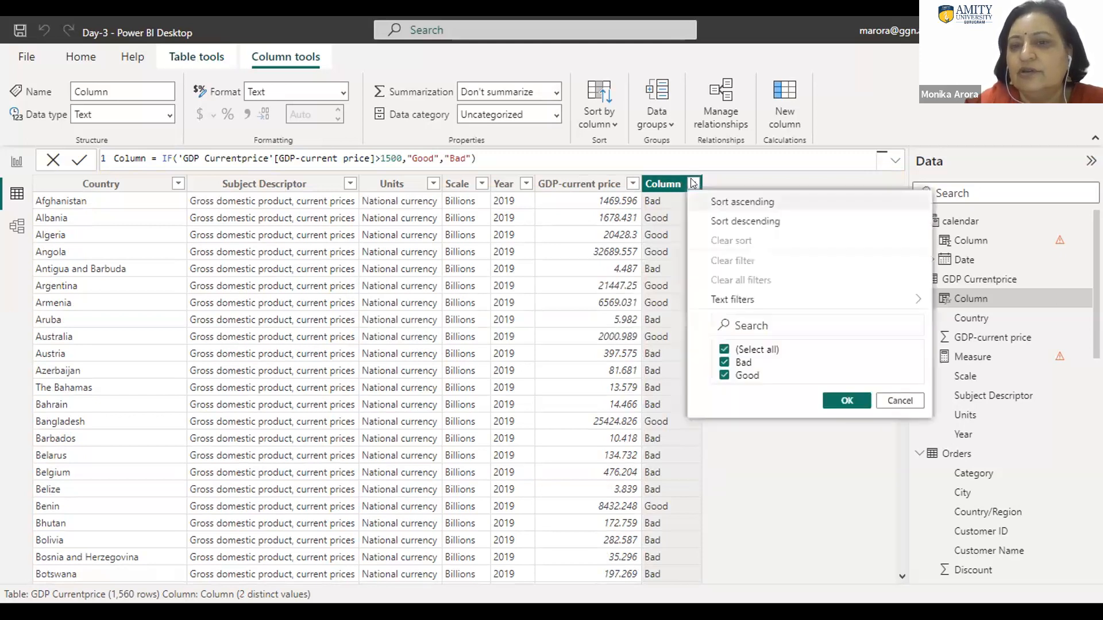
{"action": "left_click", "coordinate": [723, 349]}
{"action": "left_click", "coordinate": [723, 362]}
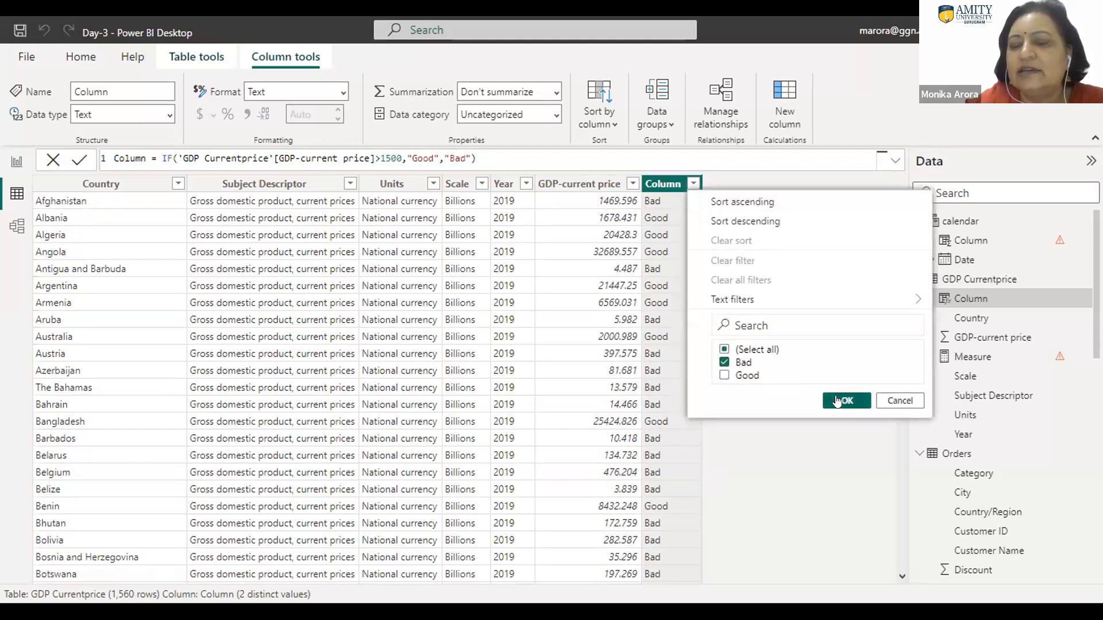
{"action": "left_click", "coordinate": [837, 401]}
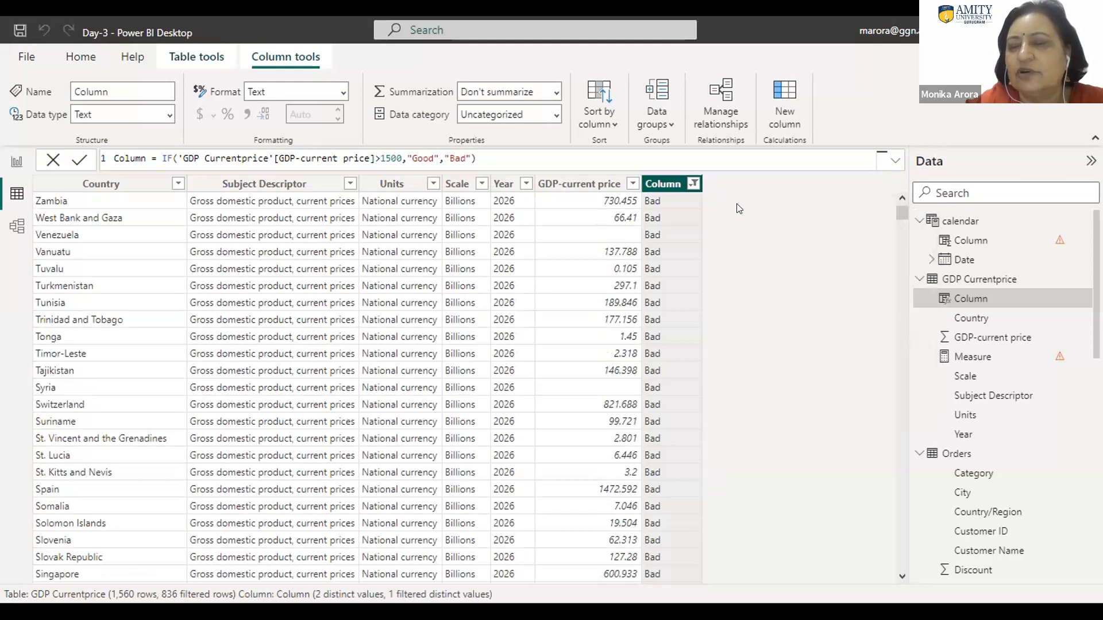
Step: Include the Good rows again in the calculated column's filter so that all values are selected
{"action": "left_click", "coordinate": [690, 186]}
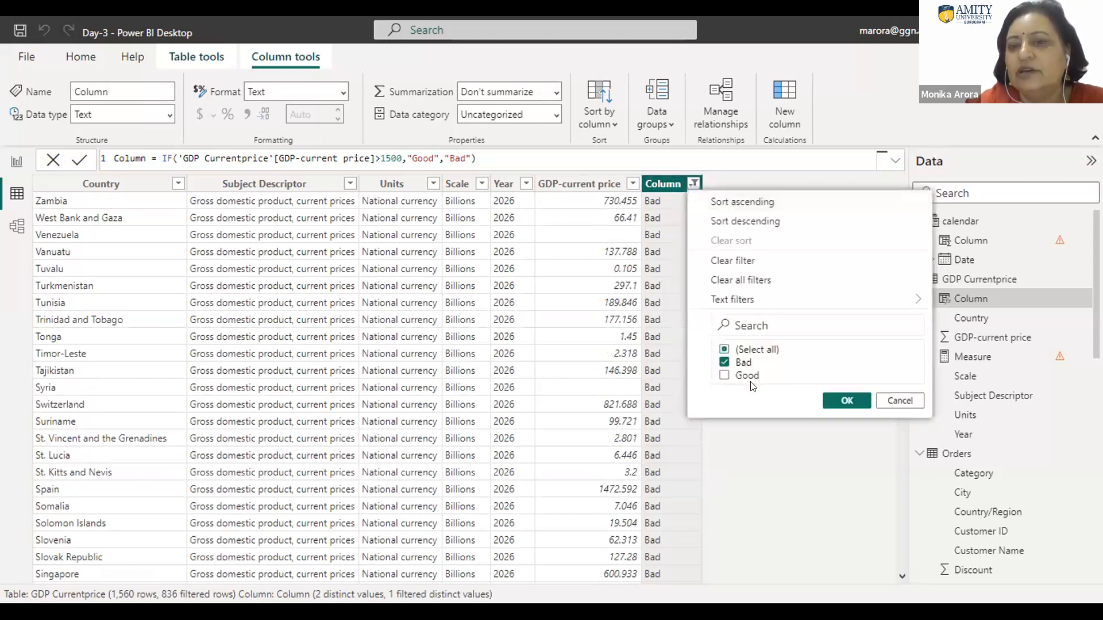
{"action": "left_click", "coordinate": [722, 375]}
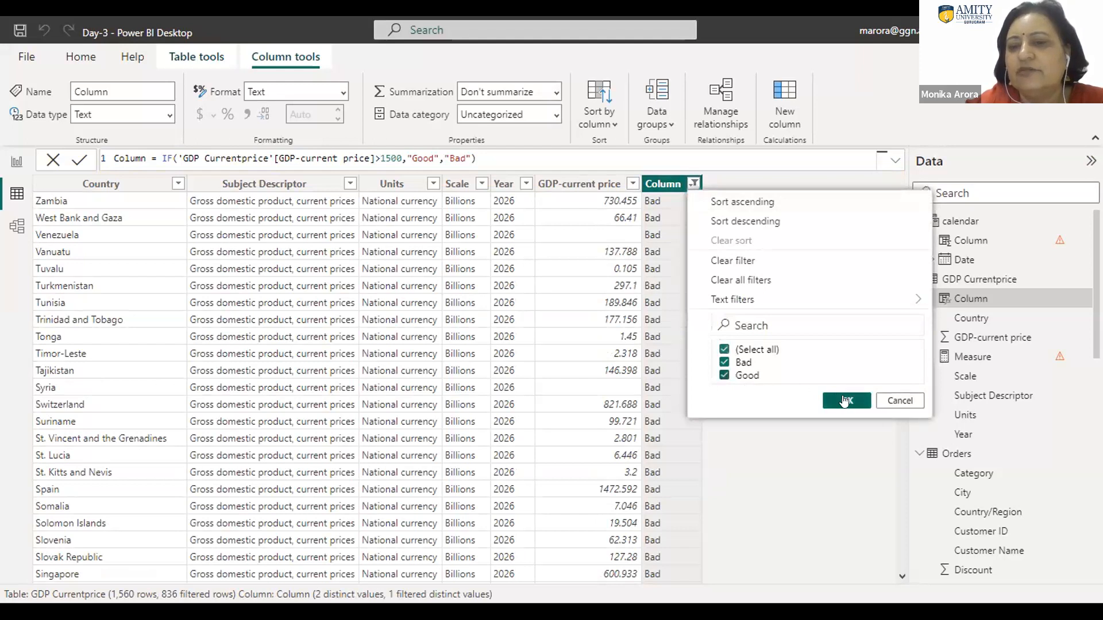
{"action": "left_click", "coordinate": [846, 401]}
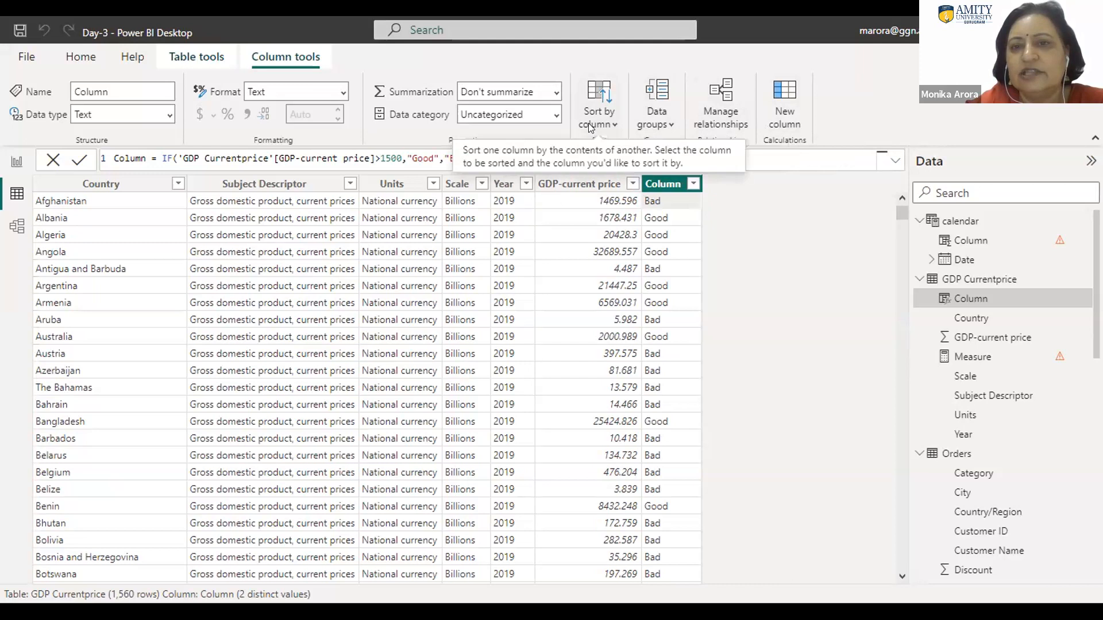
Step: Examine the new data group options for the calculated column's Bad and Good values, closing them without creating a group
{"action": "left_click", "coordinate": [666, 123]}
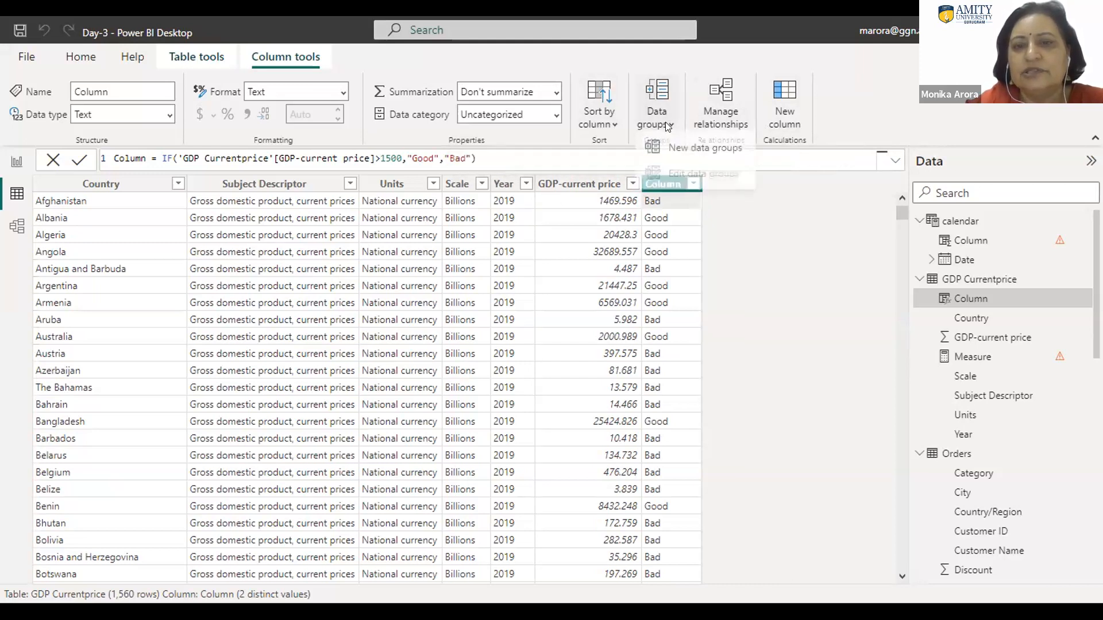
{"action": "left_click", "coordinate": [679, 151]}
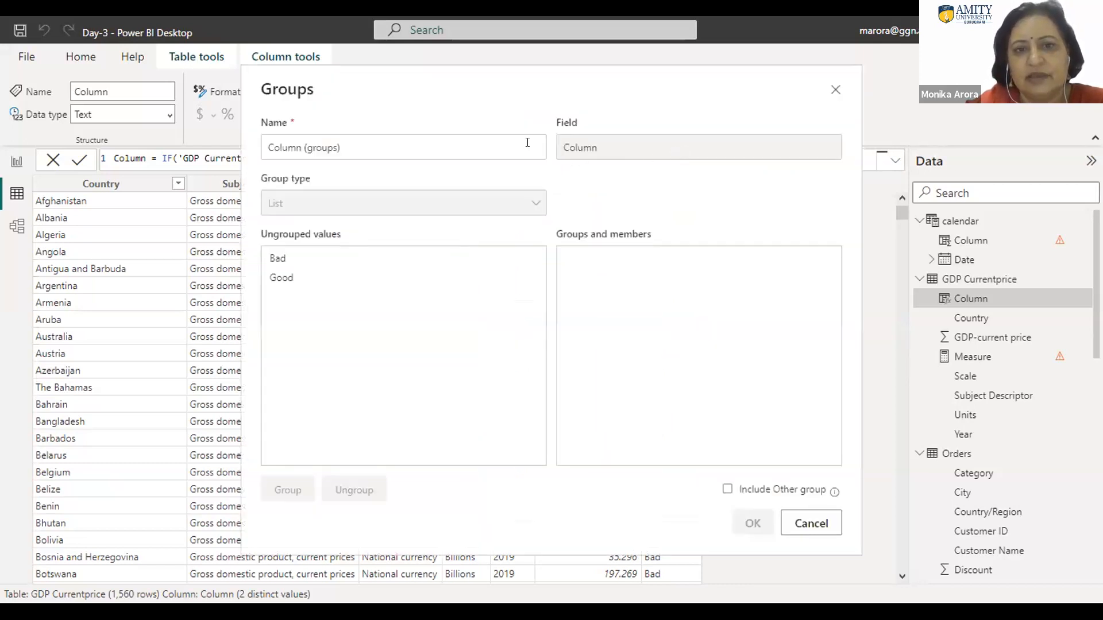
{"action": "left_click", "coordinate": [281, 260]}
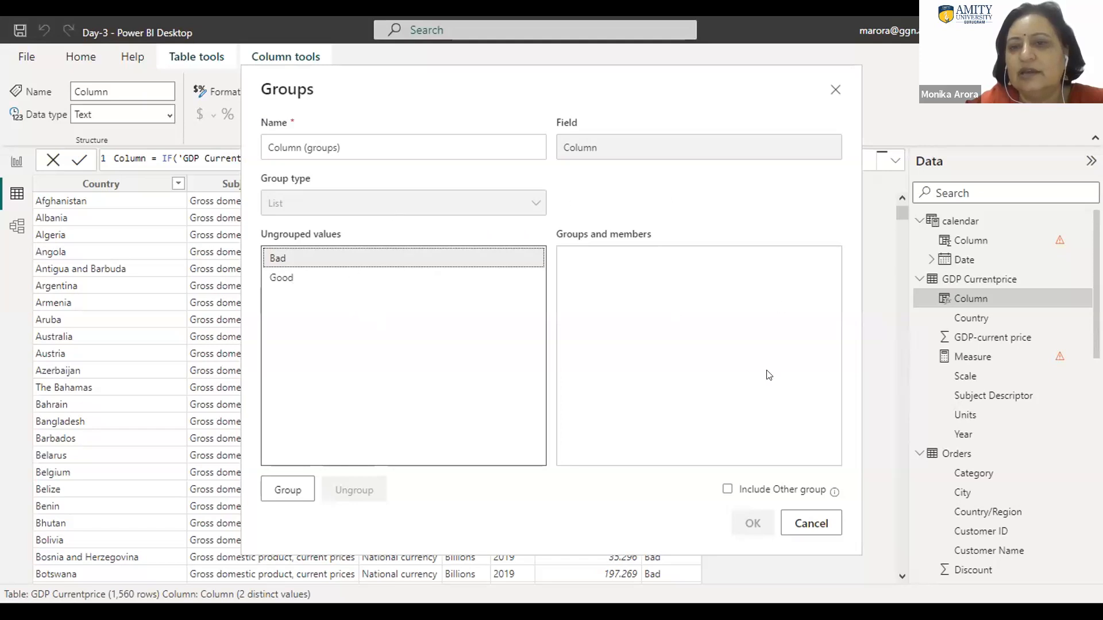
{"action": "left_click", "coordinate": [833, 90]}
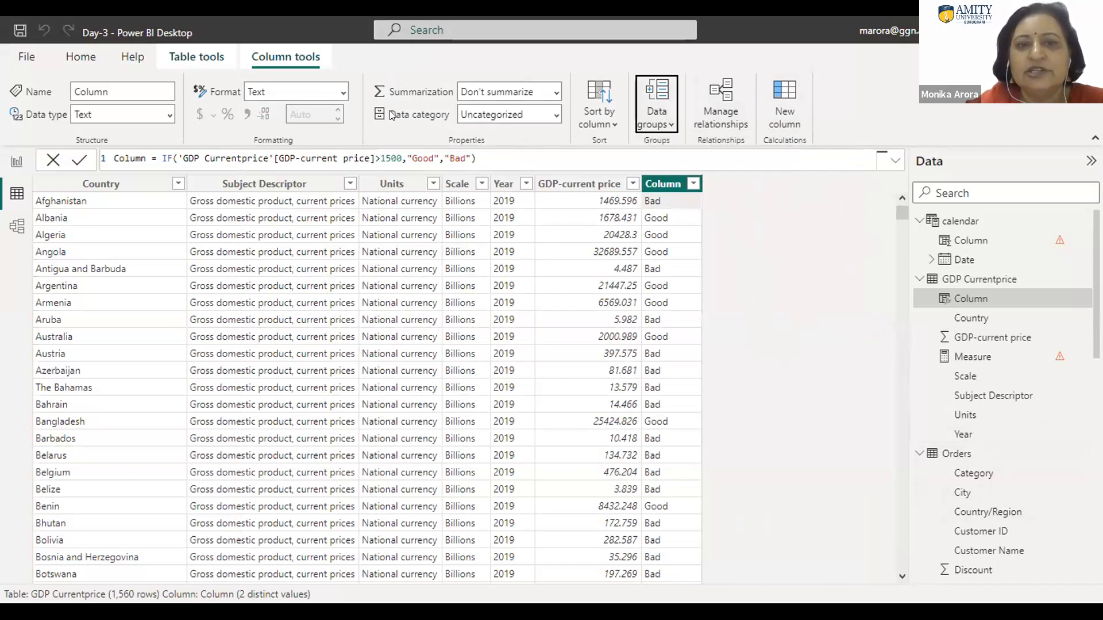
{"action": "left_click", "coordinate": [555, 114]}
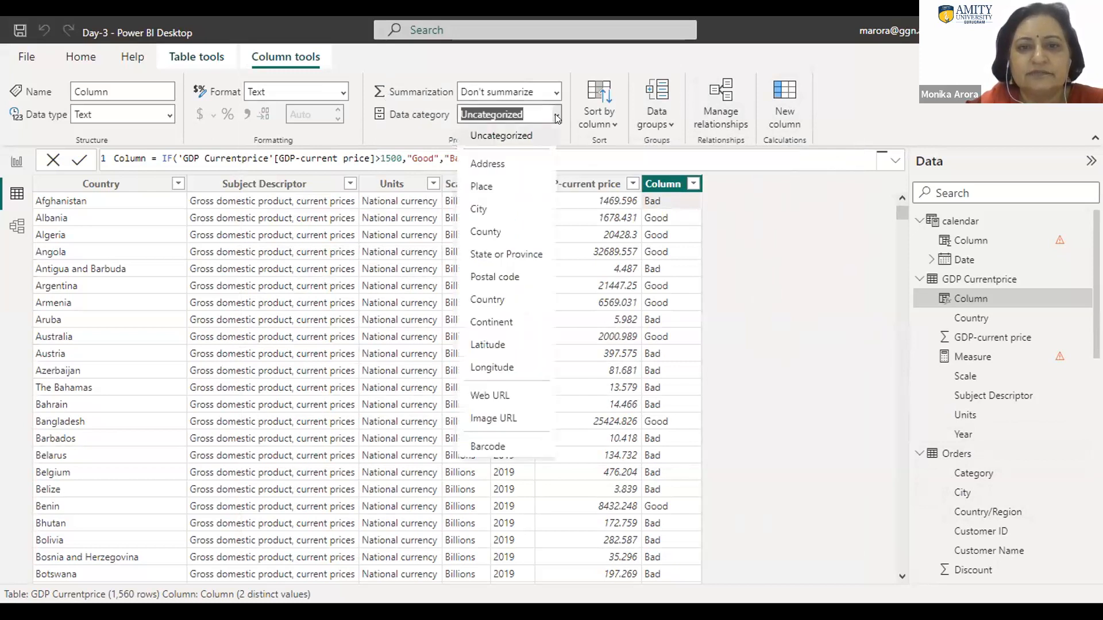
{"action": "left_click", "coordinate": [550, 114]}
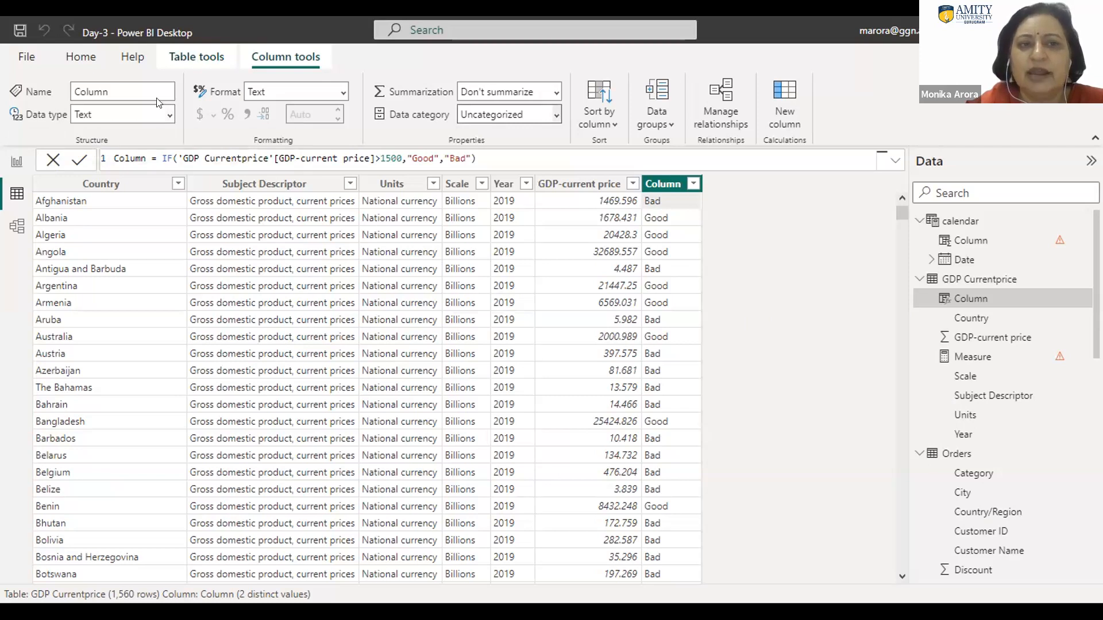
{"action": "left_click", "coordinate": [186, 55]}
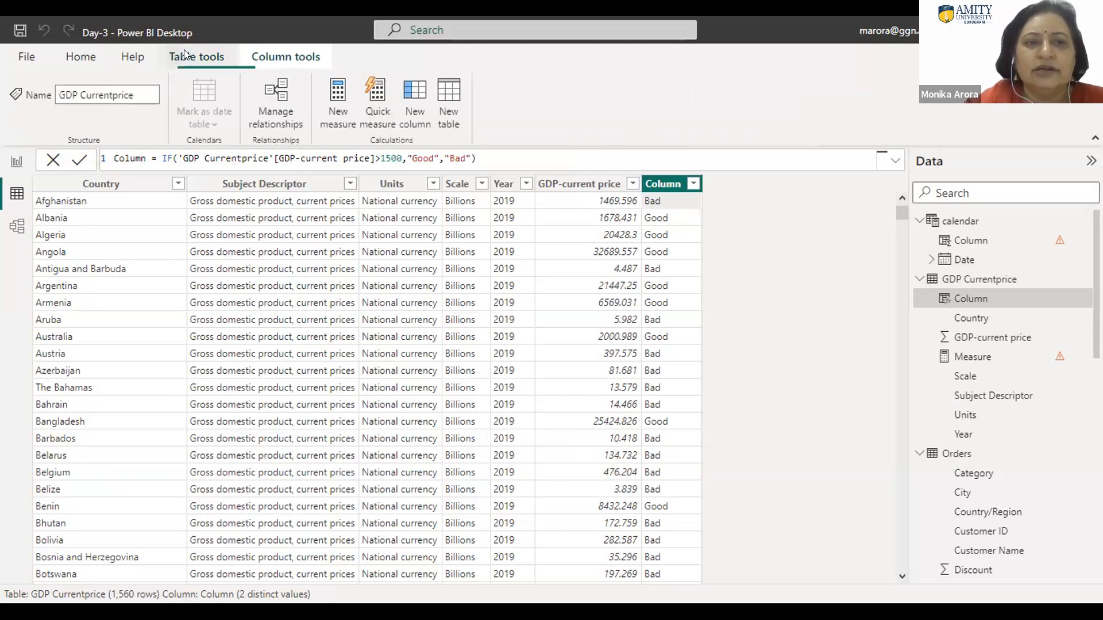
{"action": "left_click", "coordinate": [277, 58]}
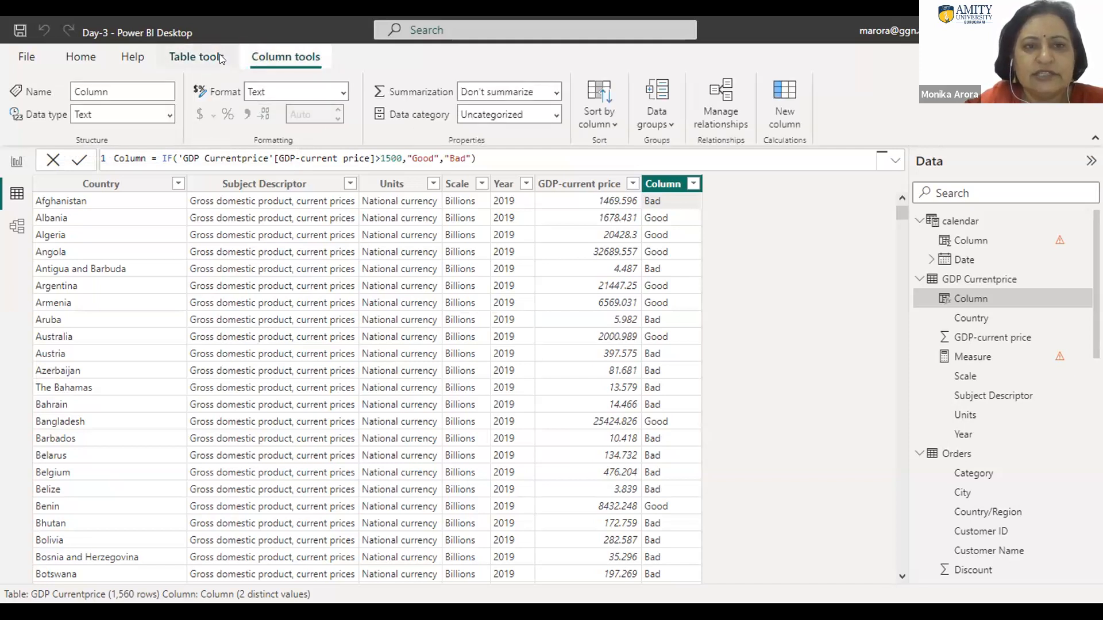
{"action": "left_click", "coordinate": [72, 50]}
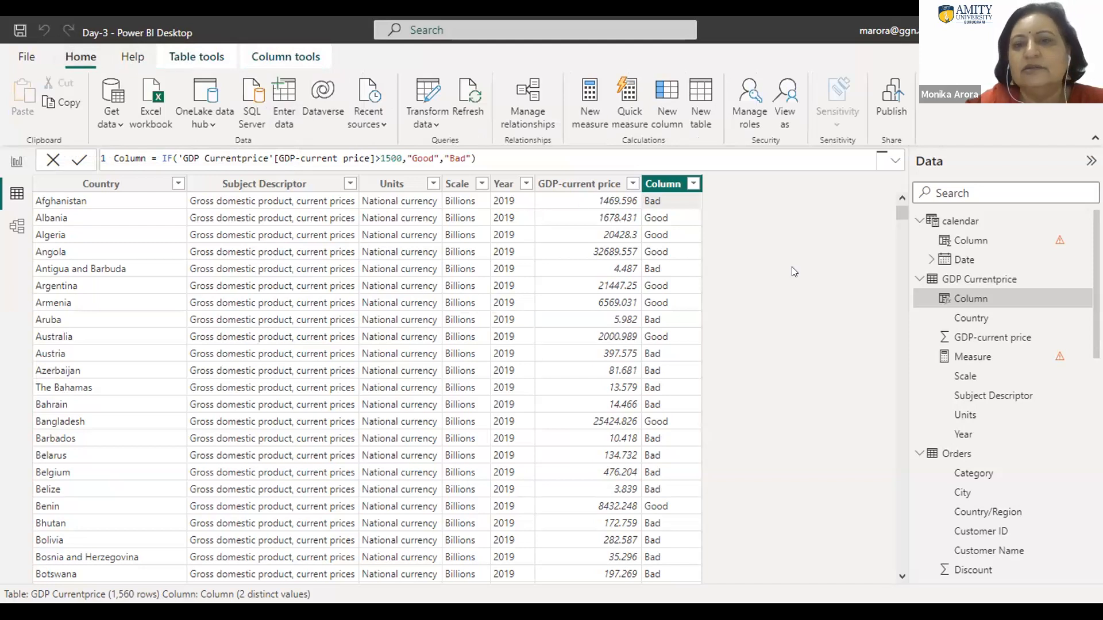